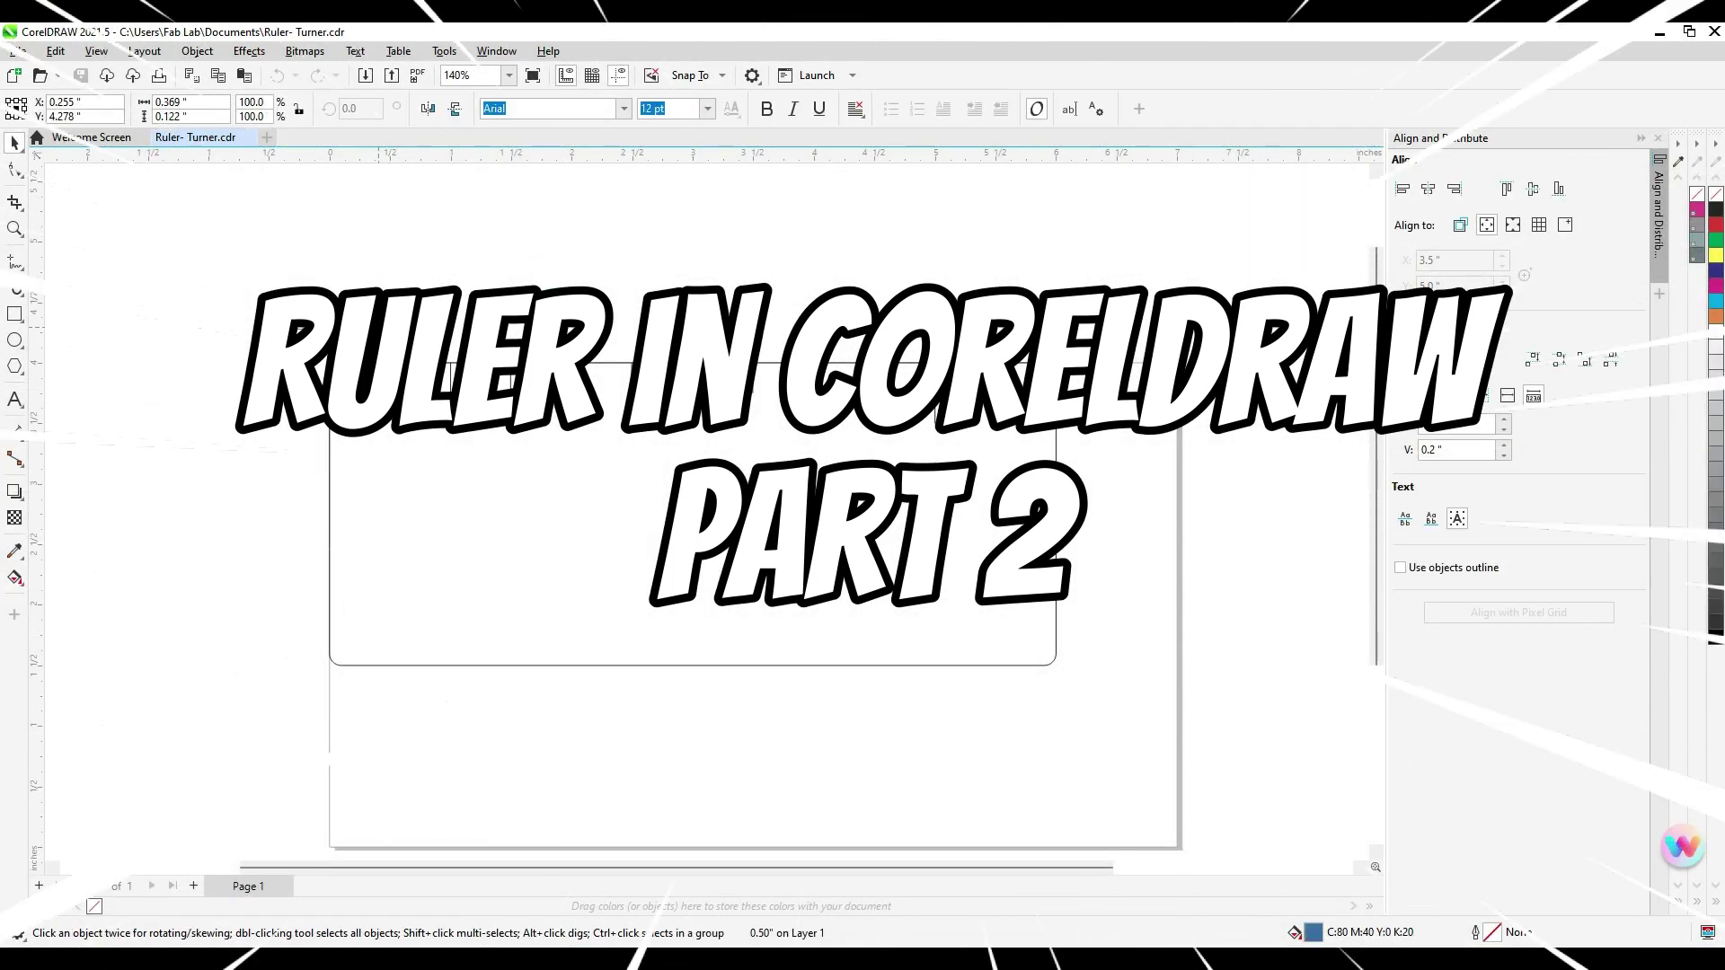
# Duplicate the six-tick group twice and move a copy above the ruler
pyautogui.click(393, 339)
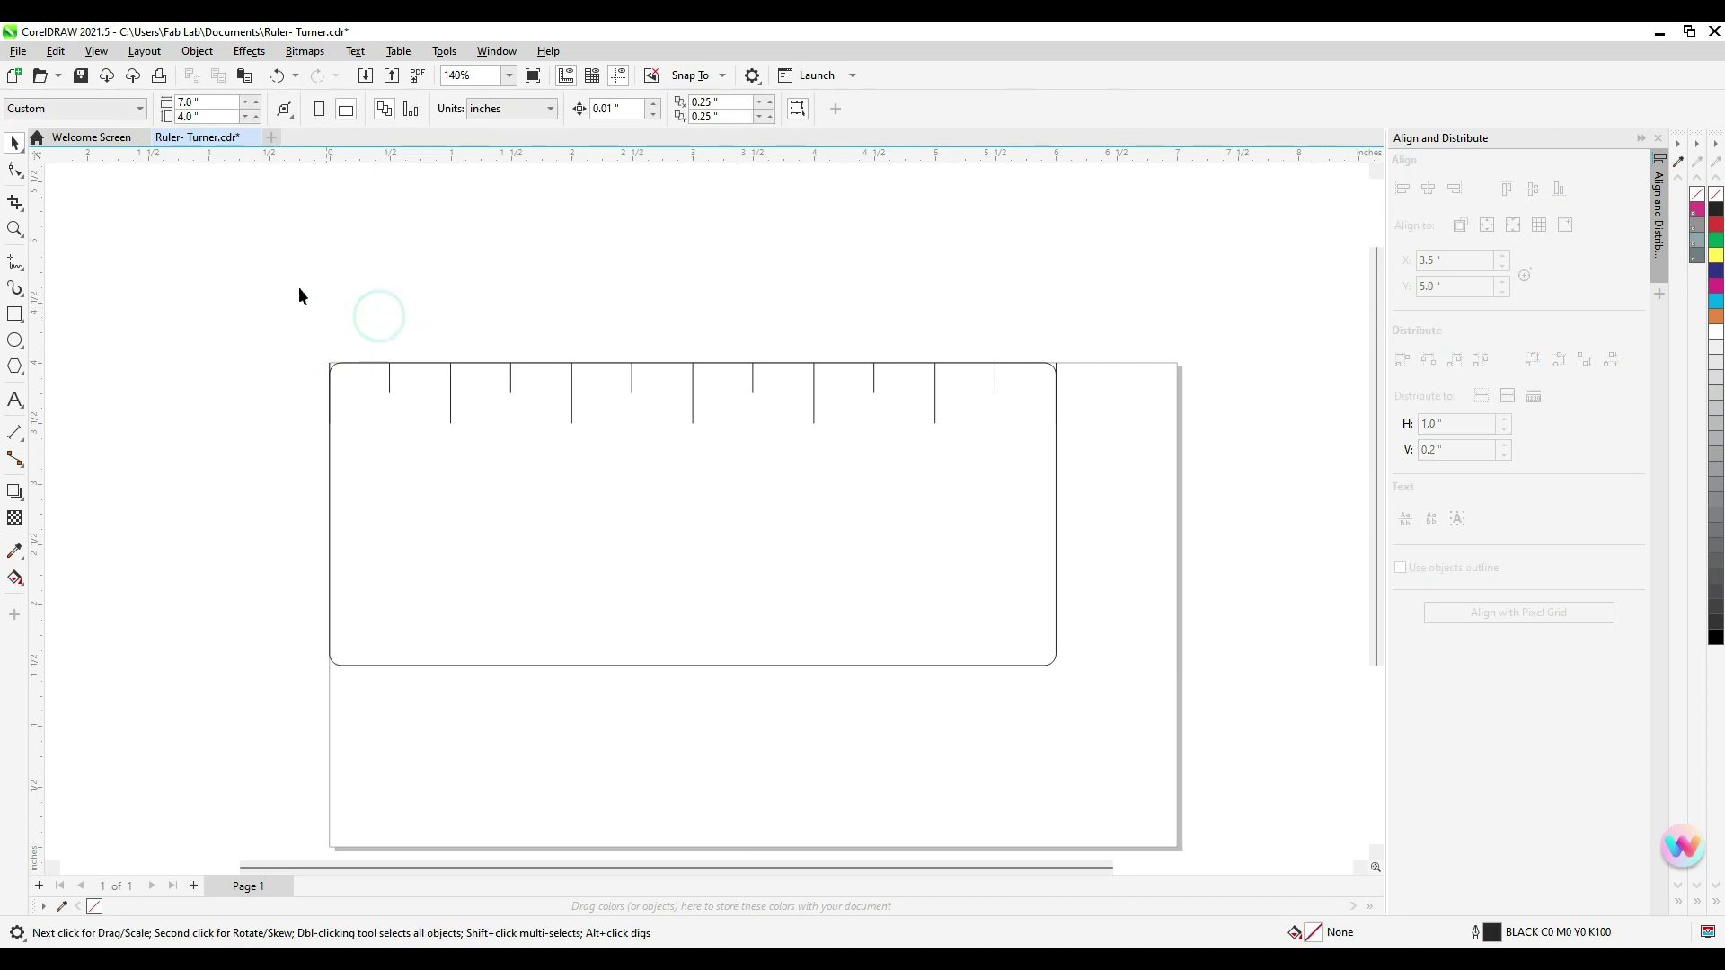
pyautogui.click(389, 382)
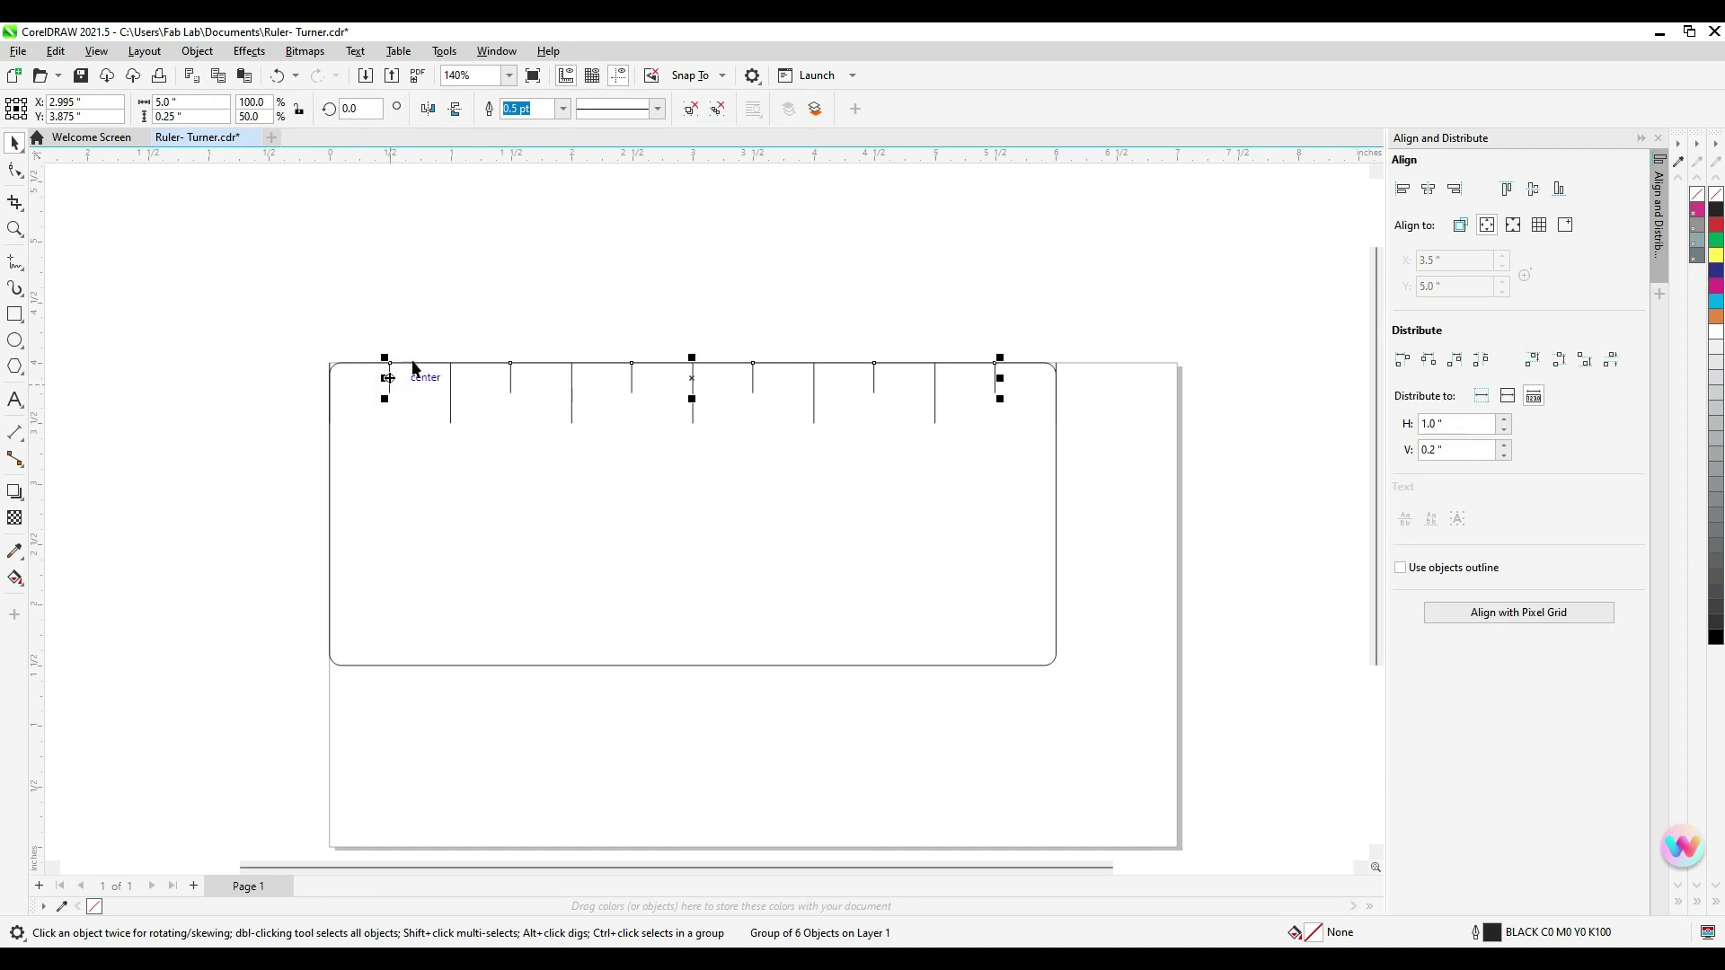
pyautogui.hotkey('ctrl', 'd')
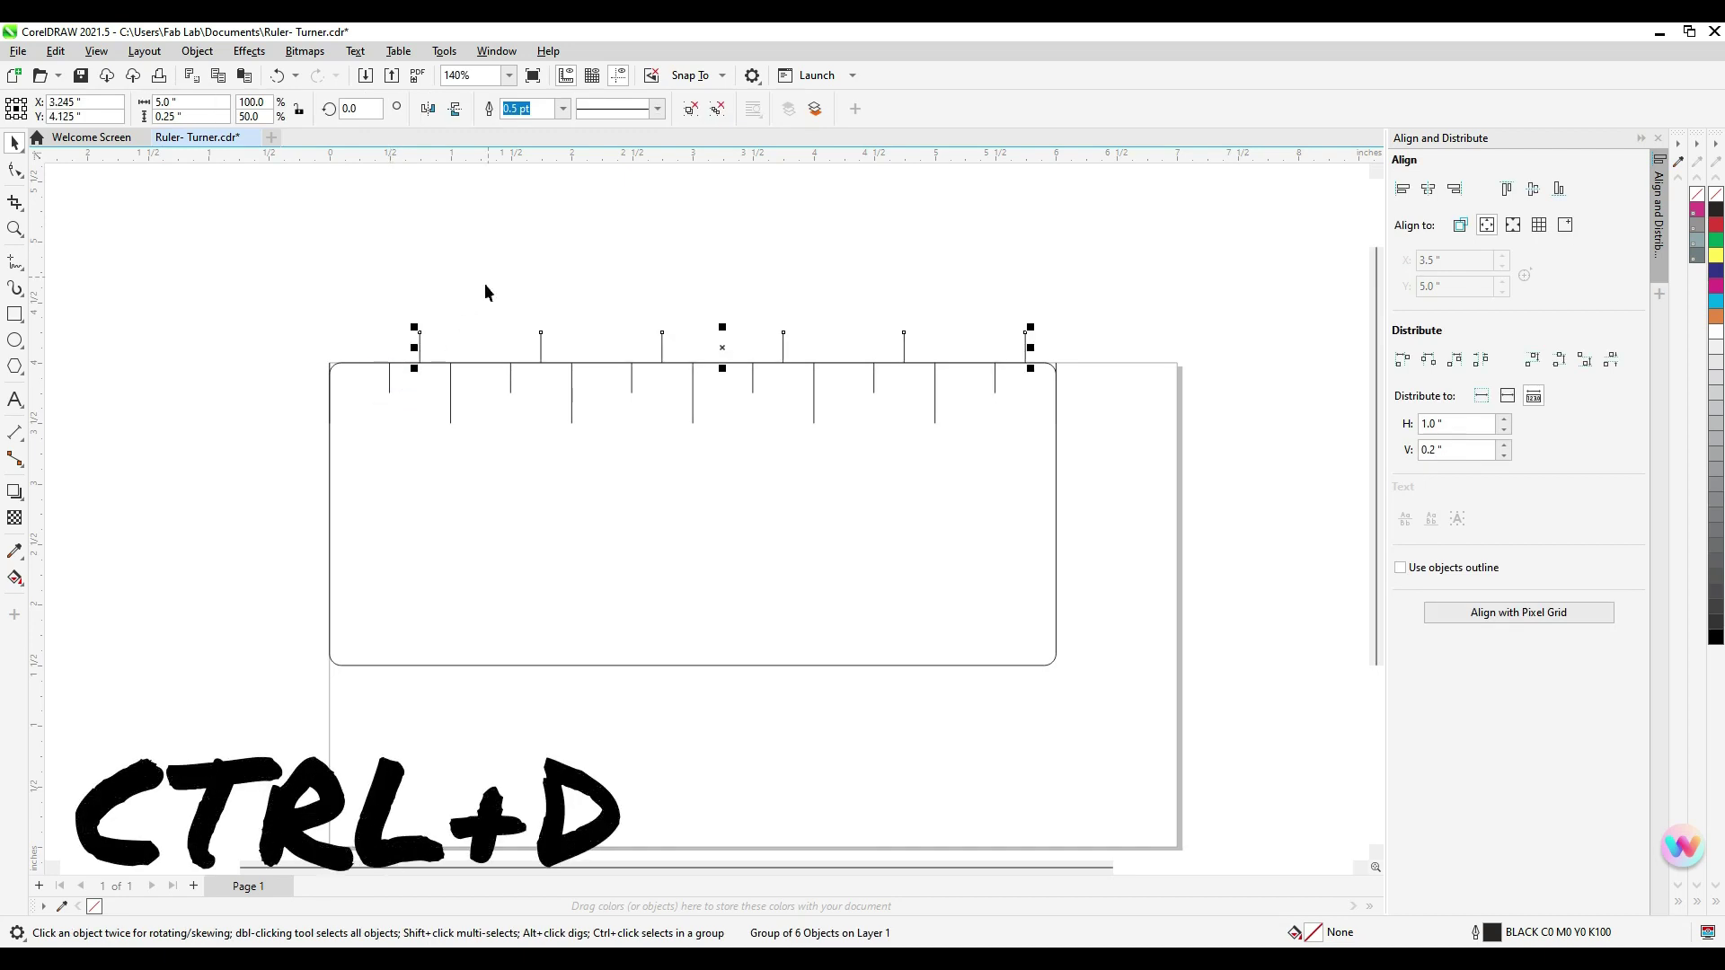
pyautogui.moveTo(538, 341); pyautogui.dragTo(476, 270)
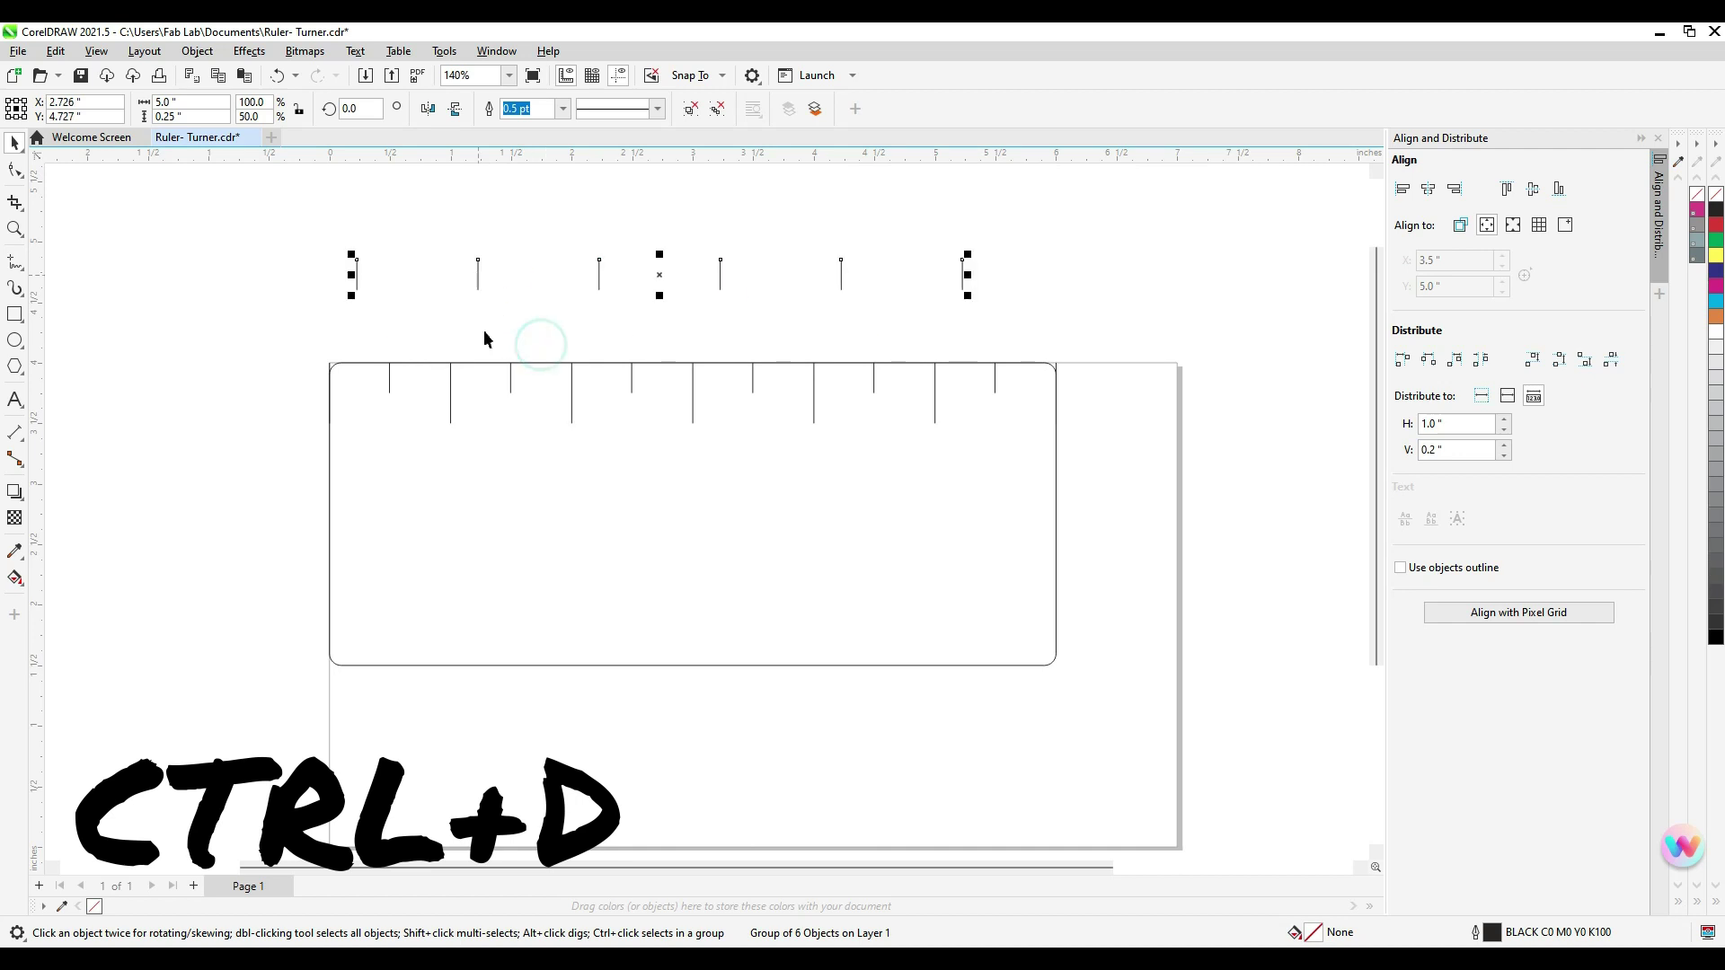
pyautogui.hotkey('ctrl', 'd')
pyautogui.moveTo(581, 327); pyautogui.dragTo(632, 363)
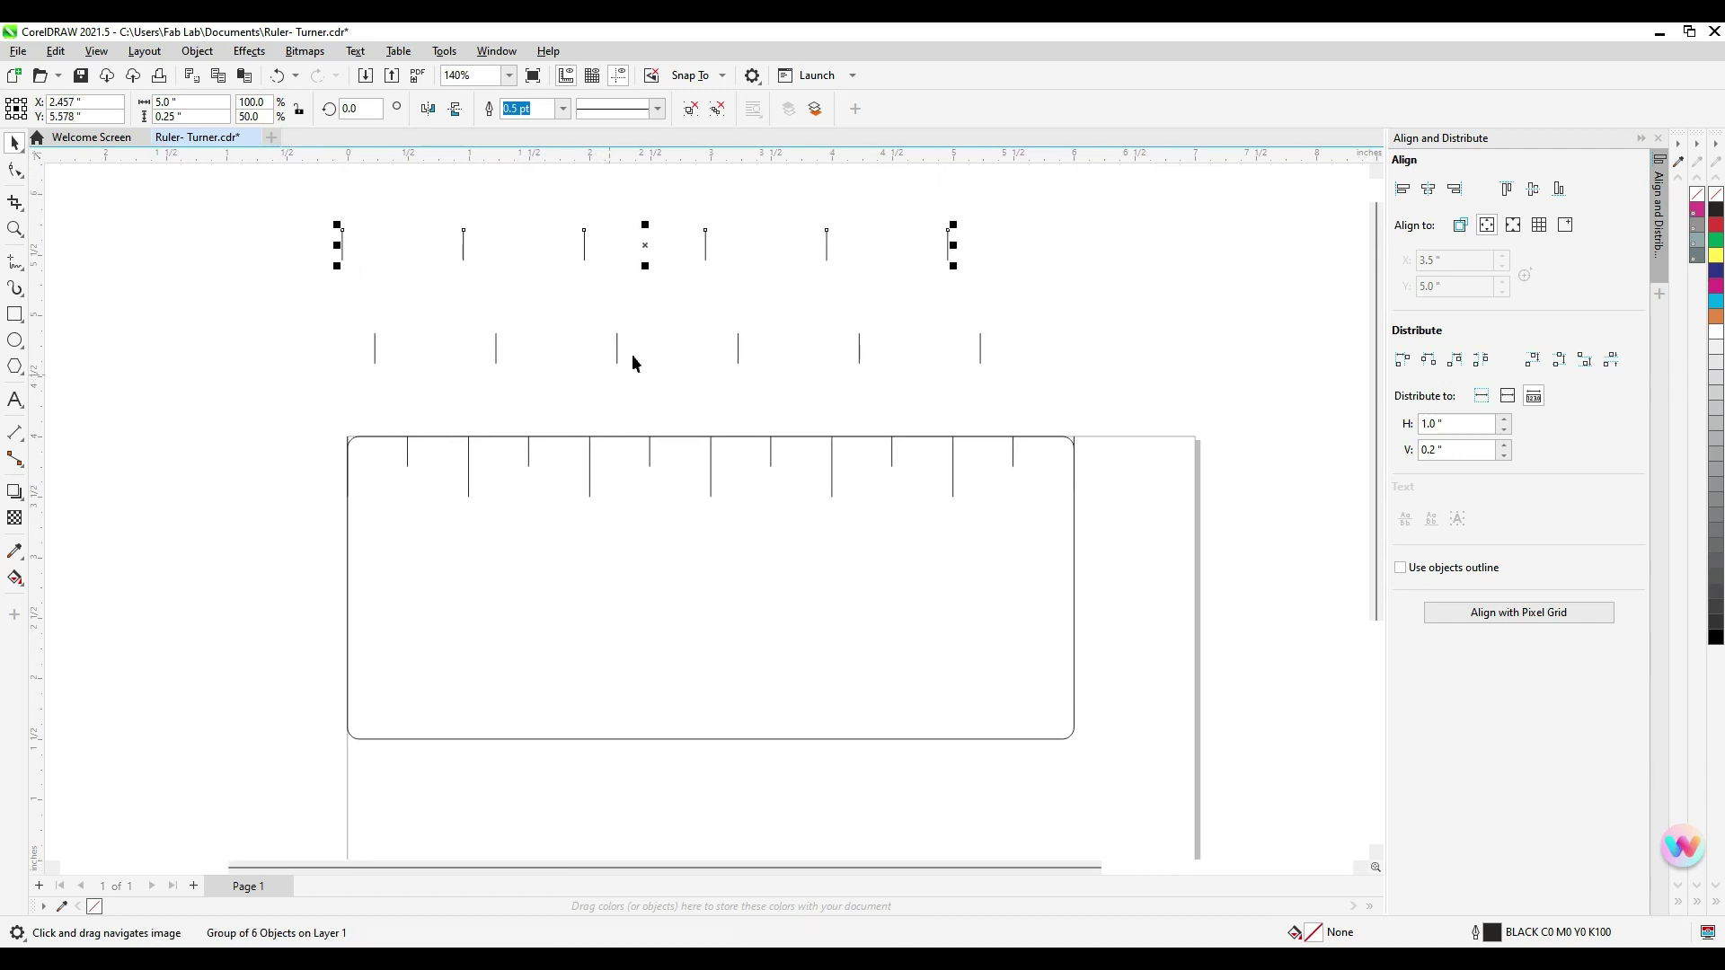
# Slot the upper tick copy between the other copy's ticks and select both rows together
pyautogui.click(1179, 252)
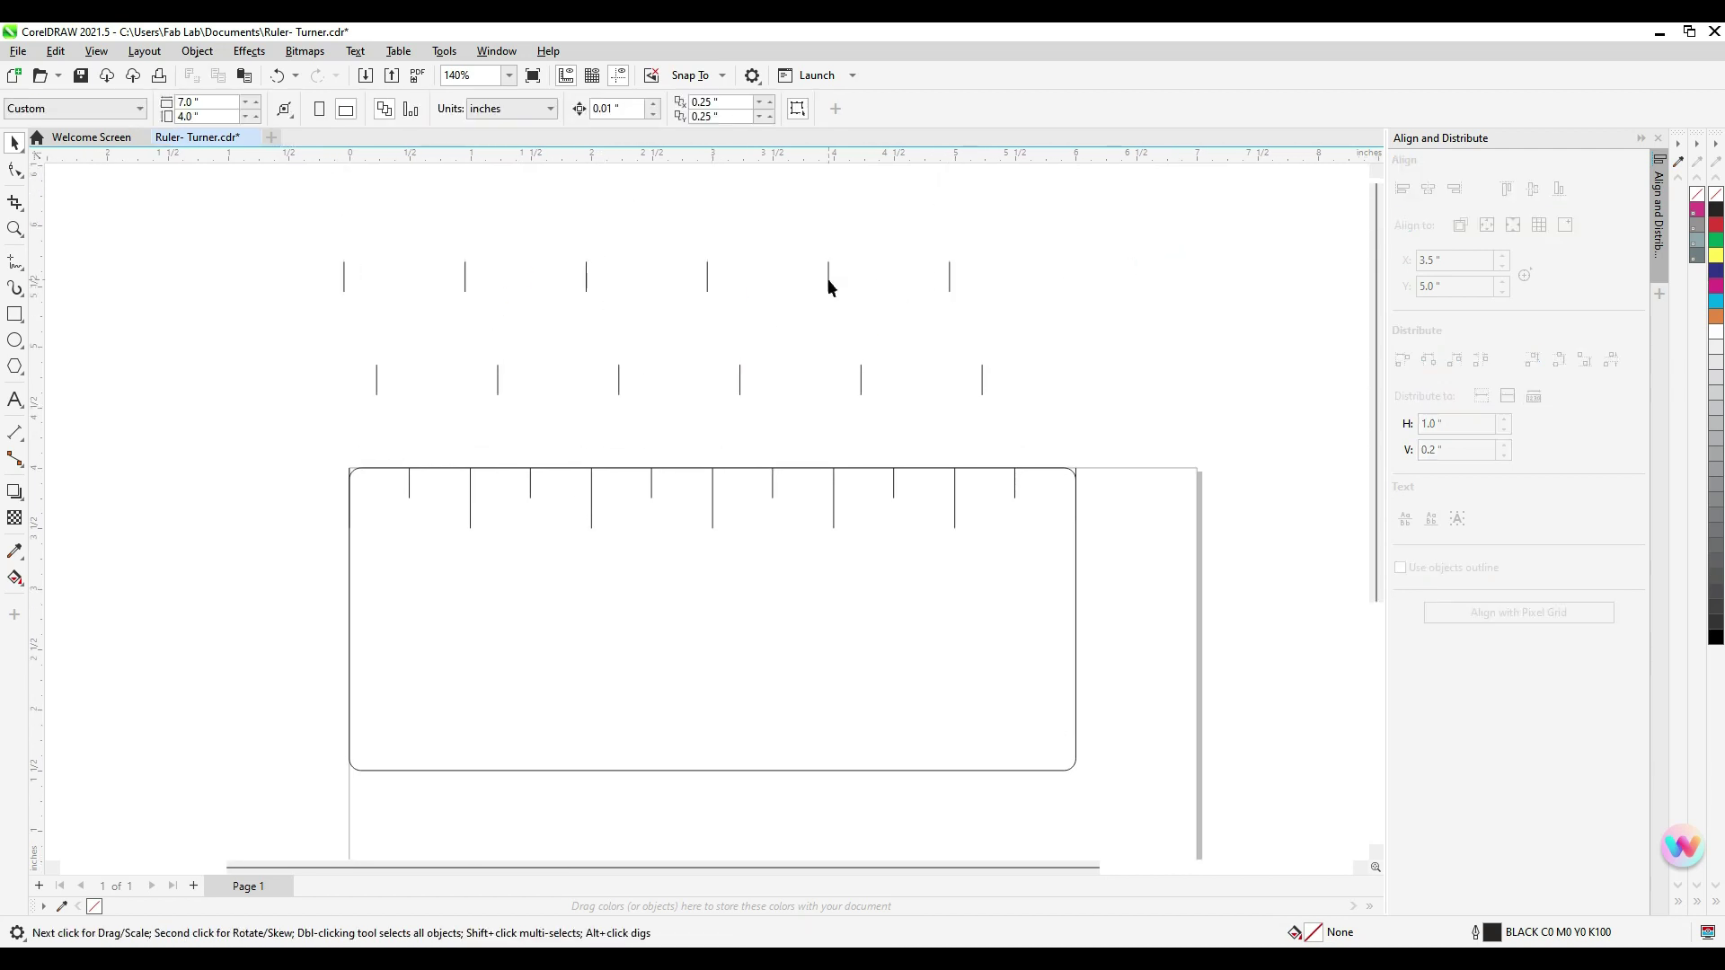
pyautogui.moveTo(828, 286); pyautogui.dragTo(921, 386)
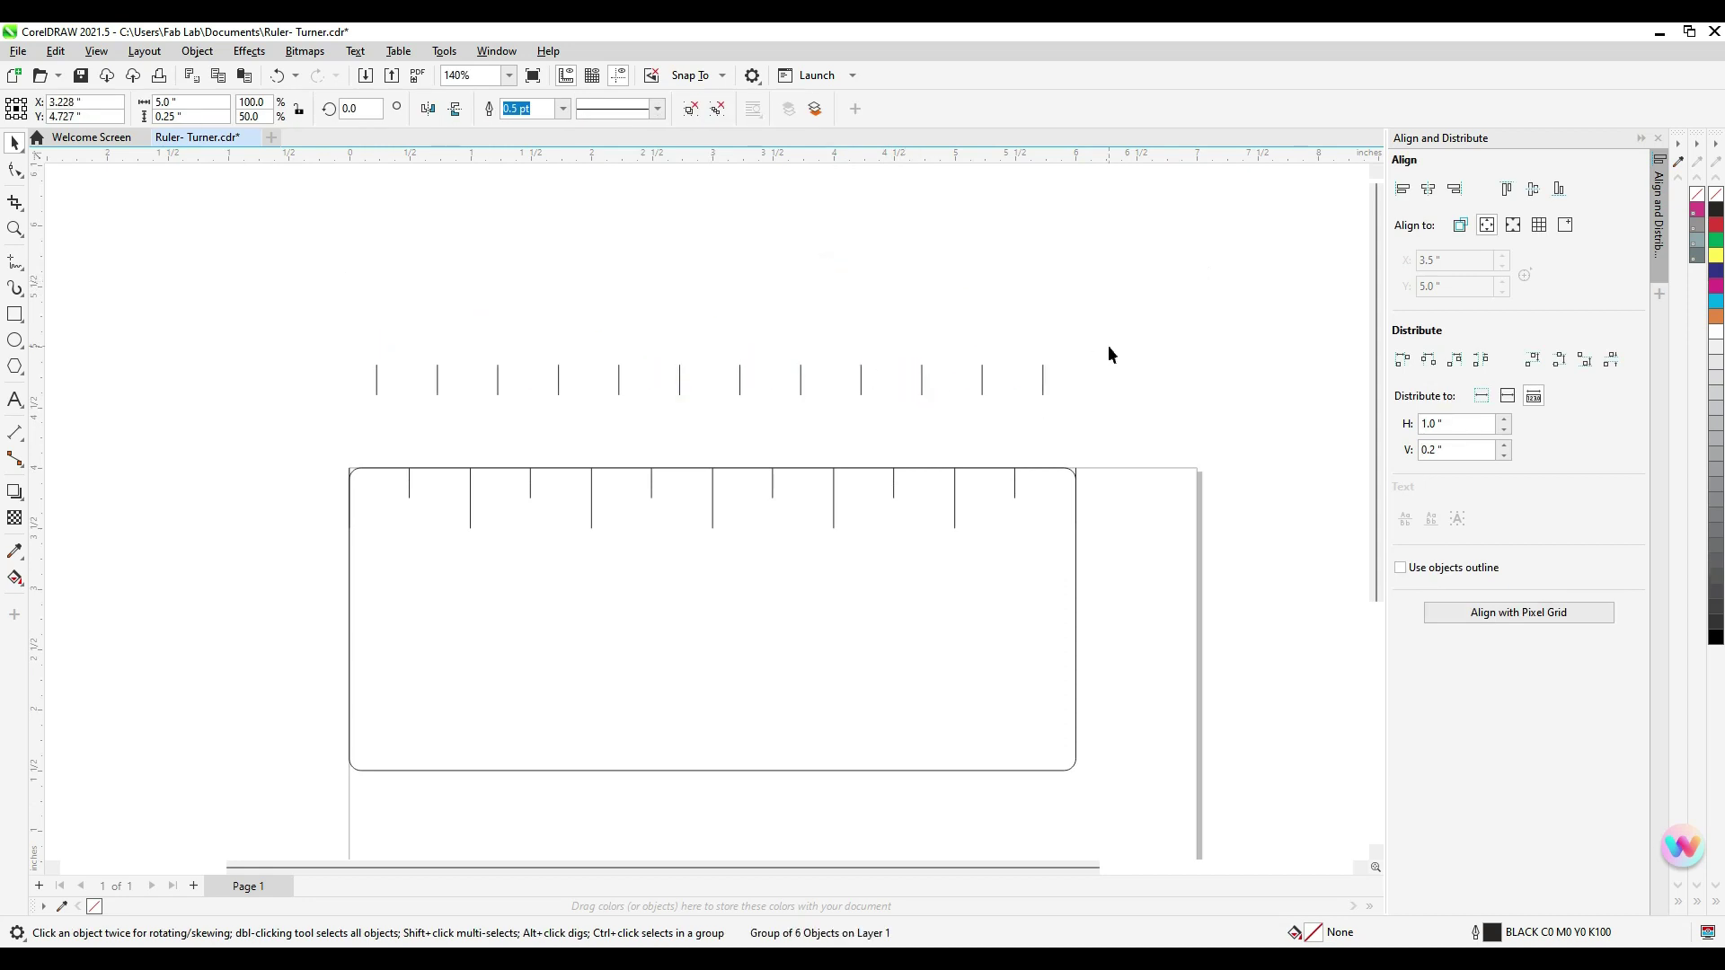
pyautogui.click(1109, 347)
pyautogui.moveTo(777, 416); pyautogui.dragTo(333, 414)
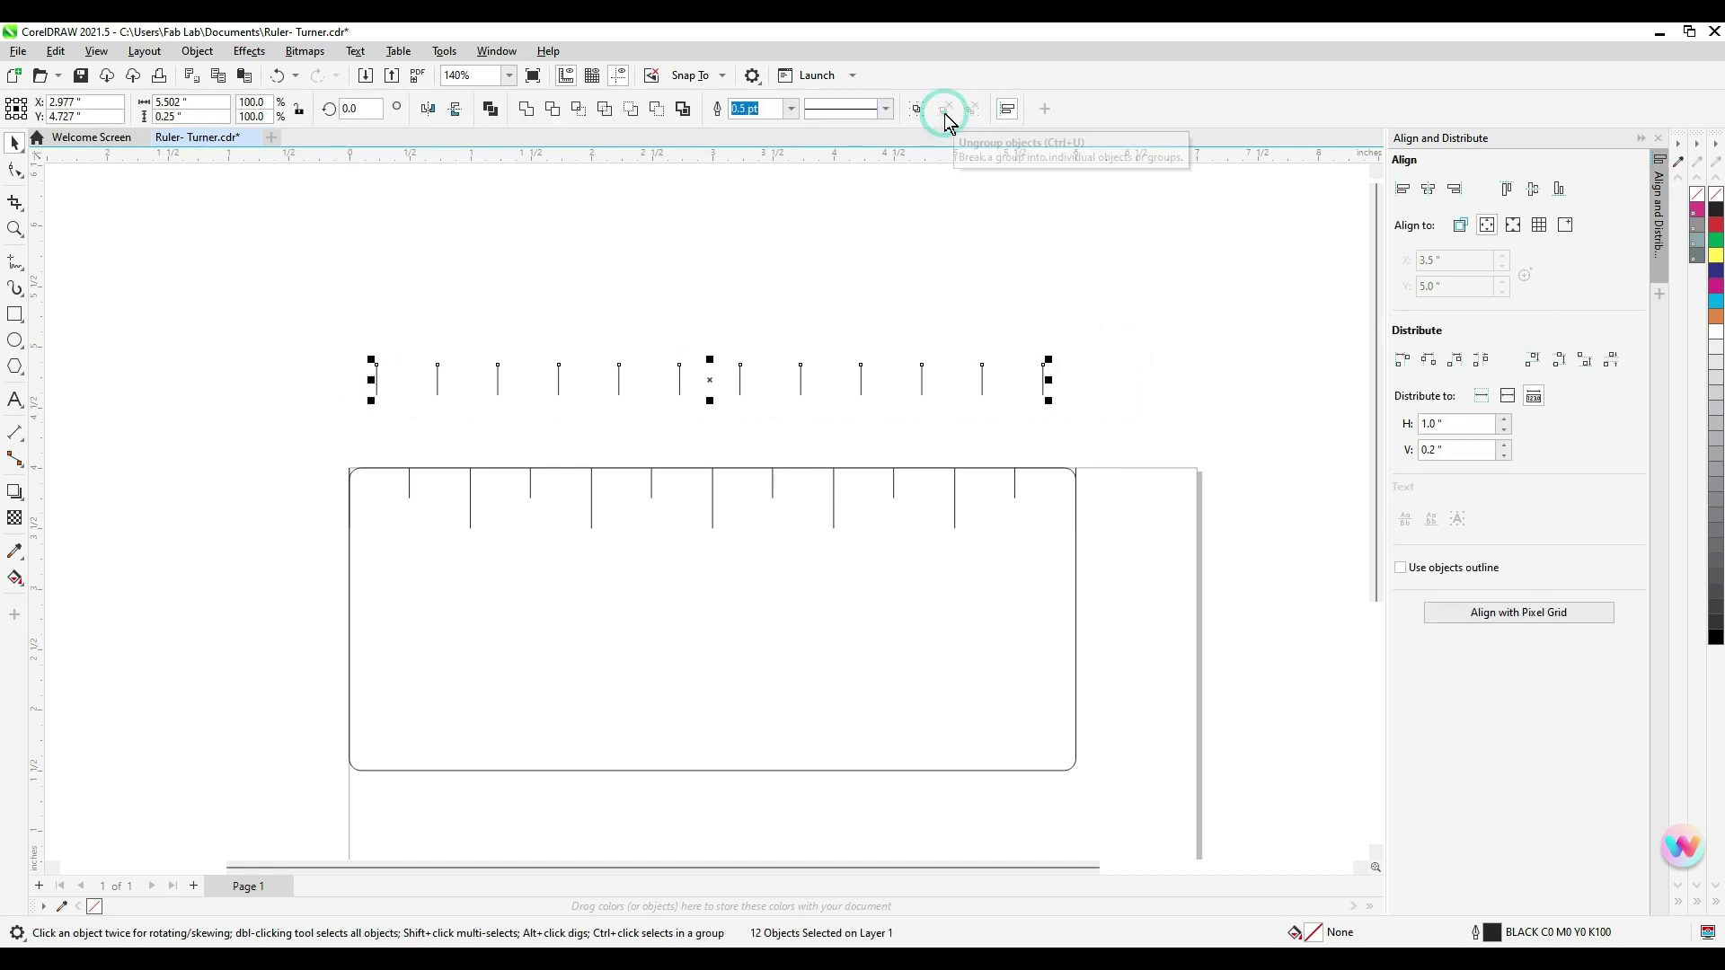
# Select all twelve ticks and align them to the bottom of the page
pyautogui.click(986, 258)
pyautogui.moveTo(1090, 357); pyautogui.dragTo(315, 416)
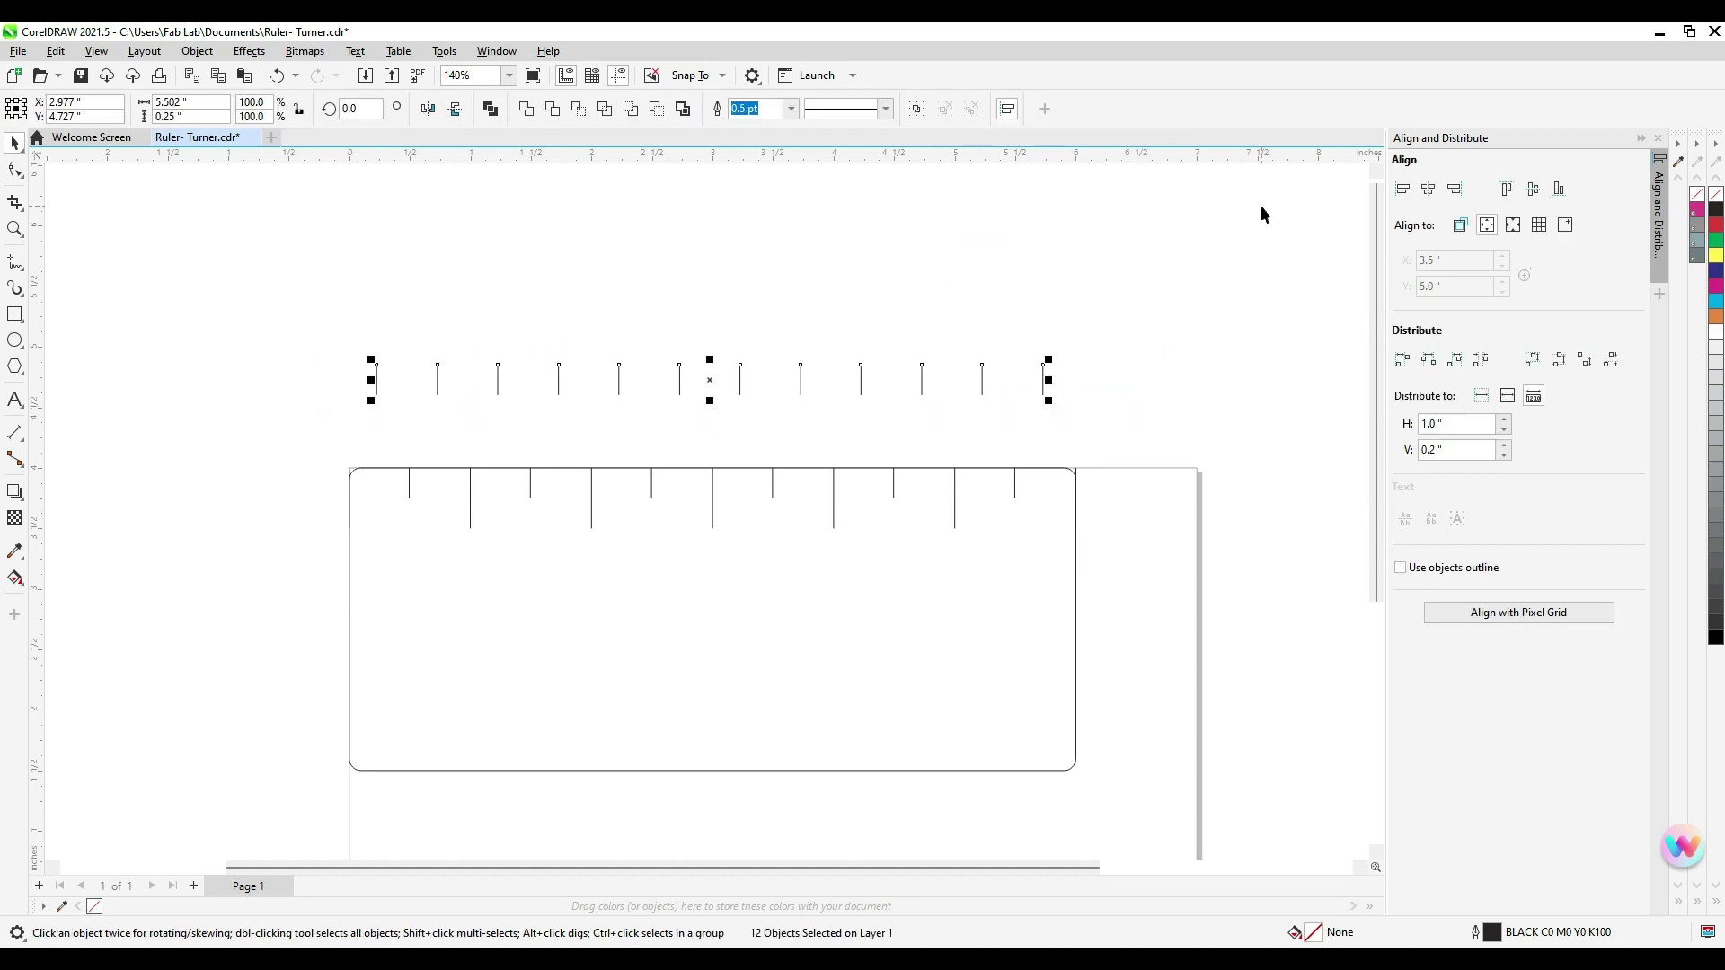
pyautogui.scroll(-3, 1236, 269)
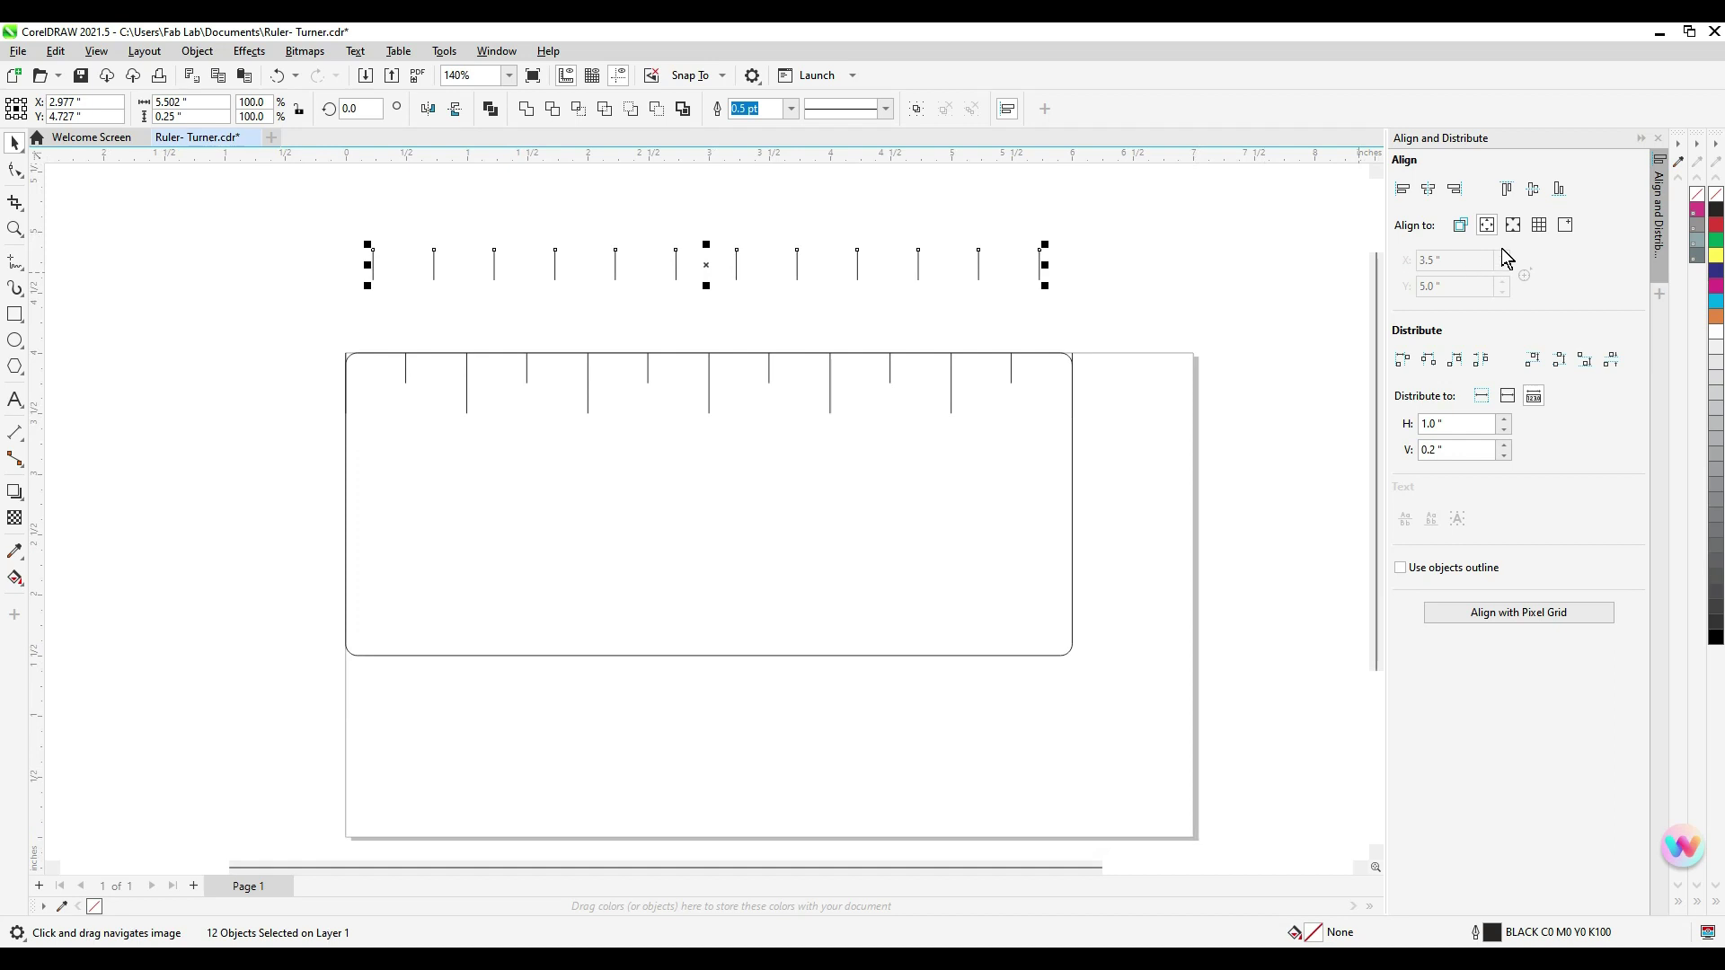
pyautogui.click(1566, 198)
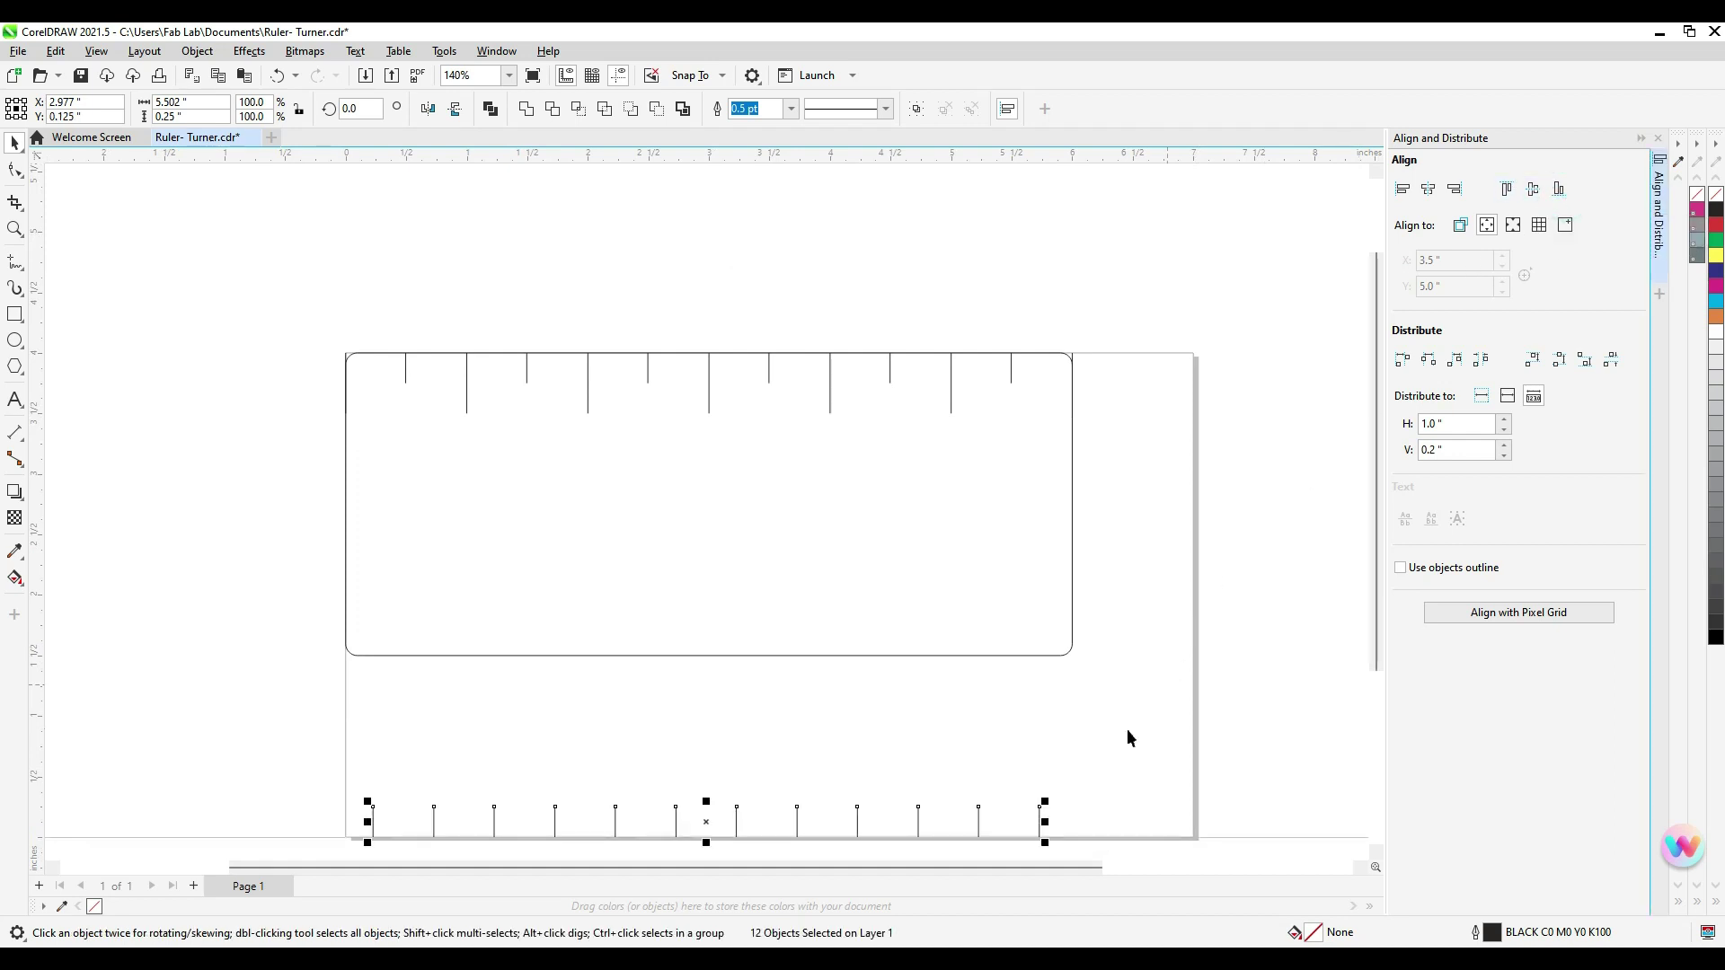
pyautogui.moveTo(1129, 737); pyautogui.dragTo(1144, 636)
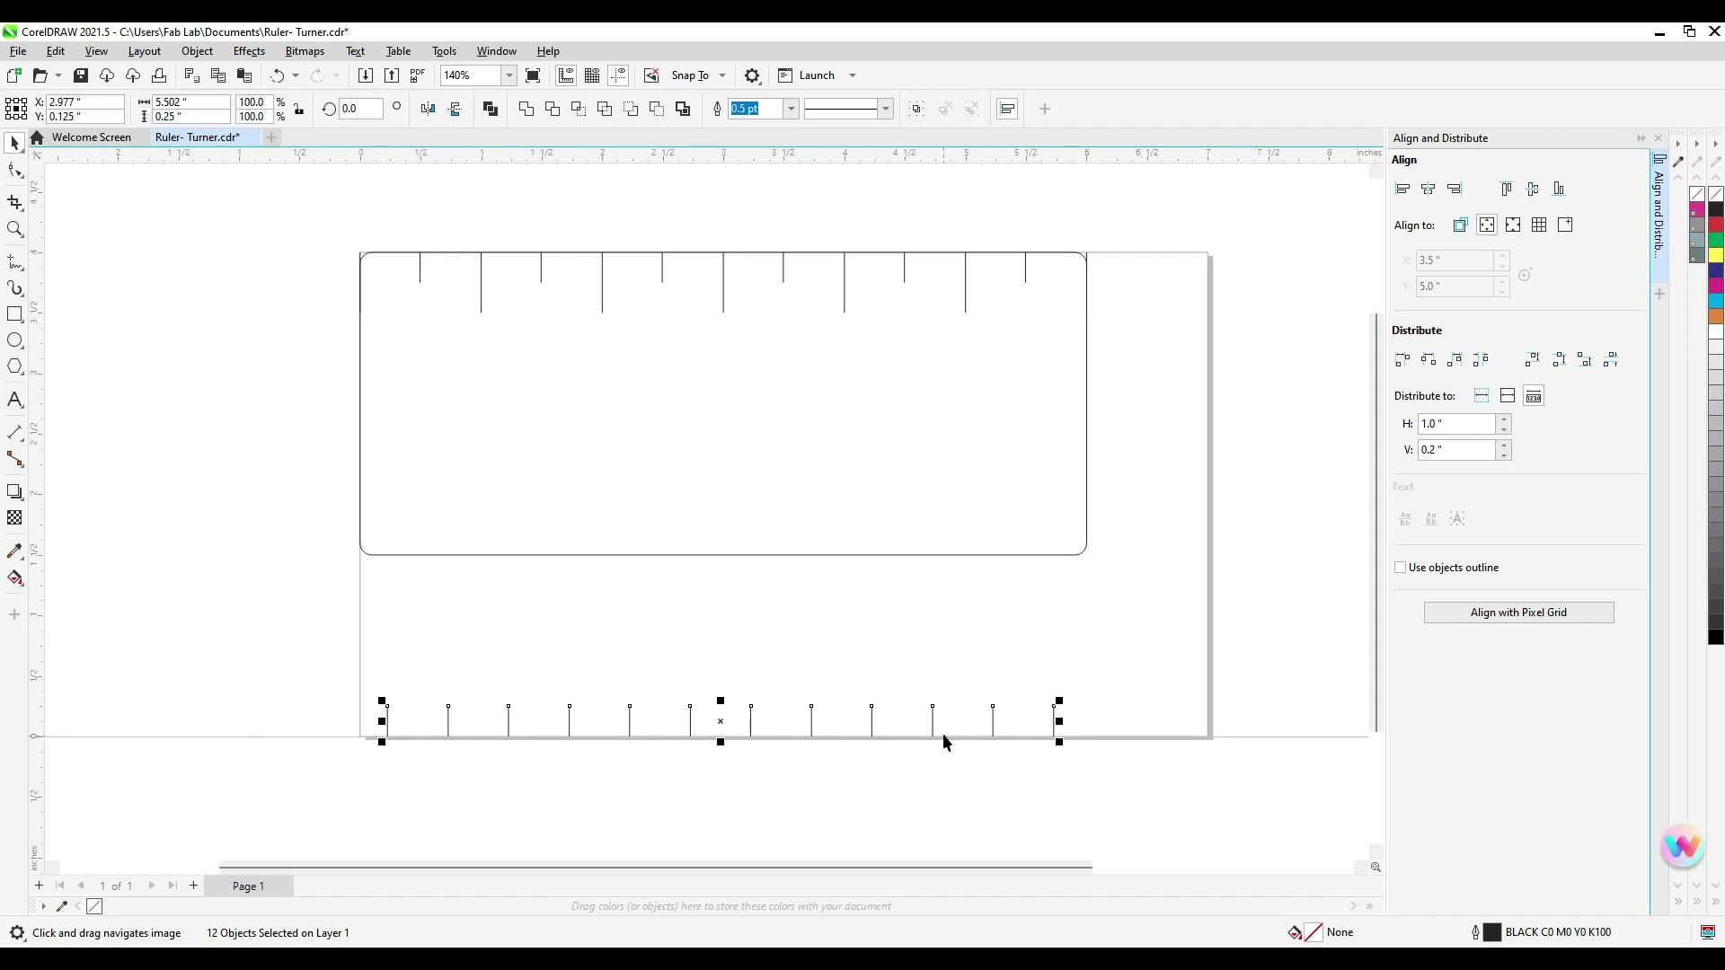
# Distribute the ticks horizontally with a fixed 0.5" spacing
pyautogui.tripleClick(1480, 423)
pyautogui.write('.5')
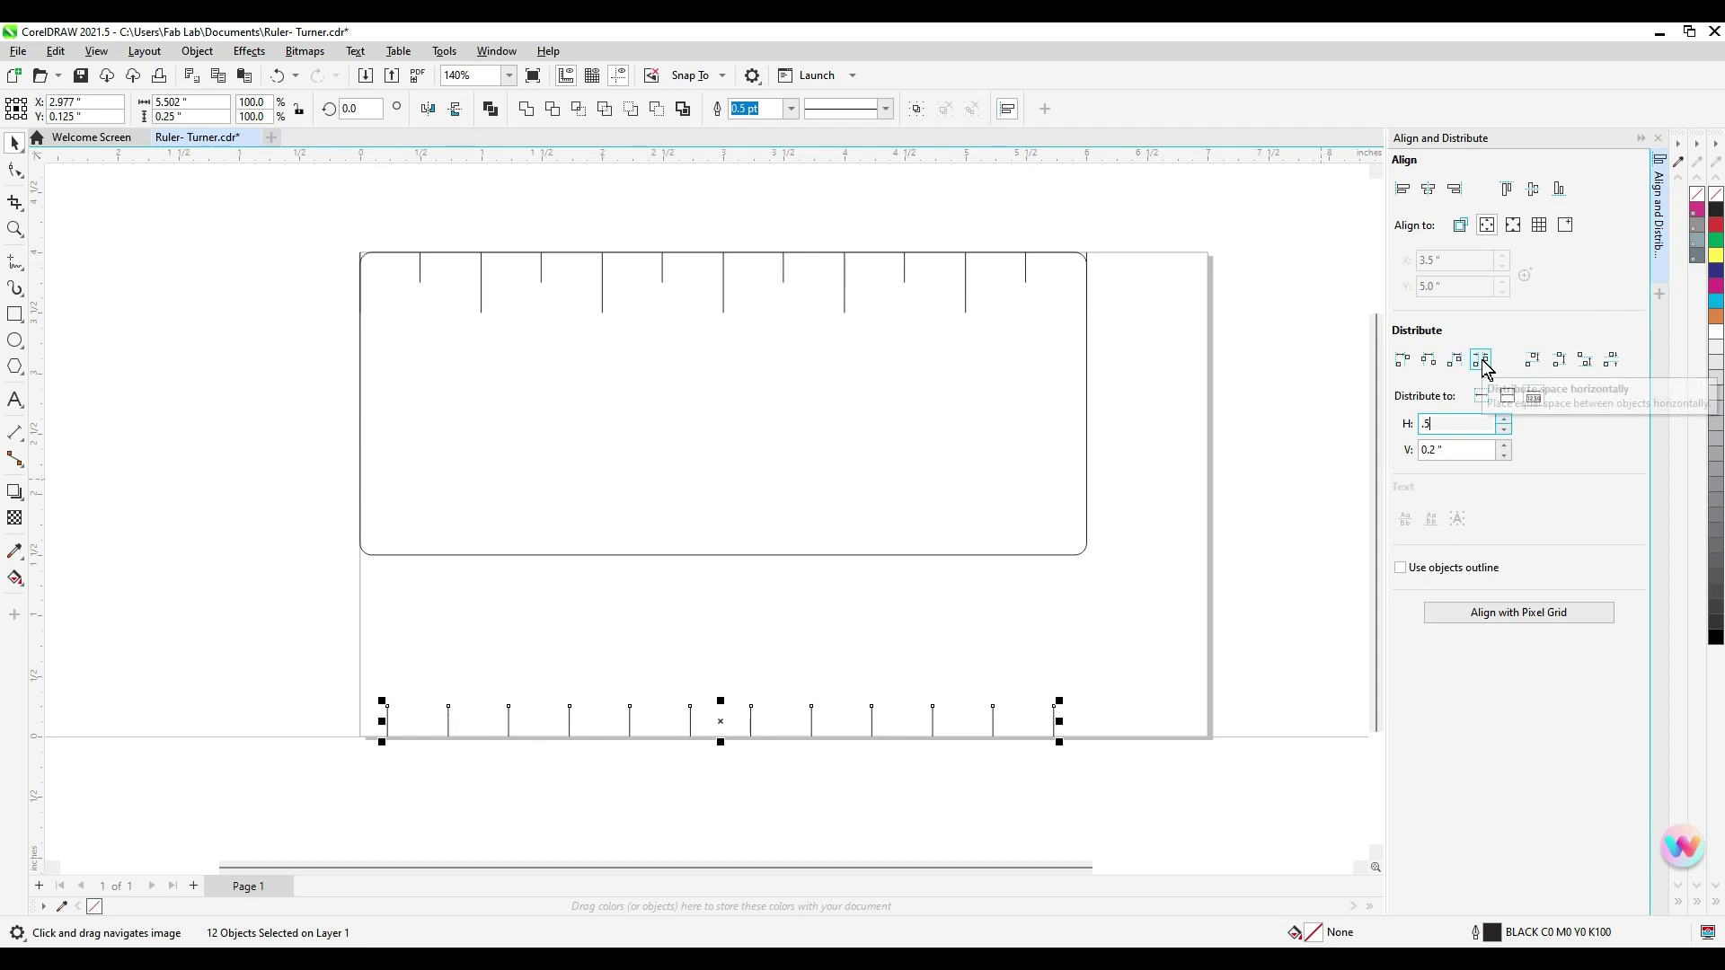
pyautogui.click(1534, 396)
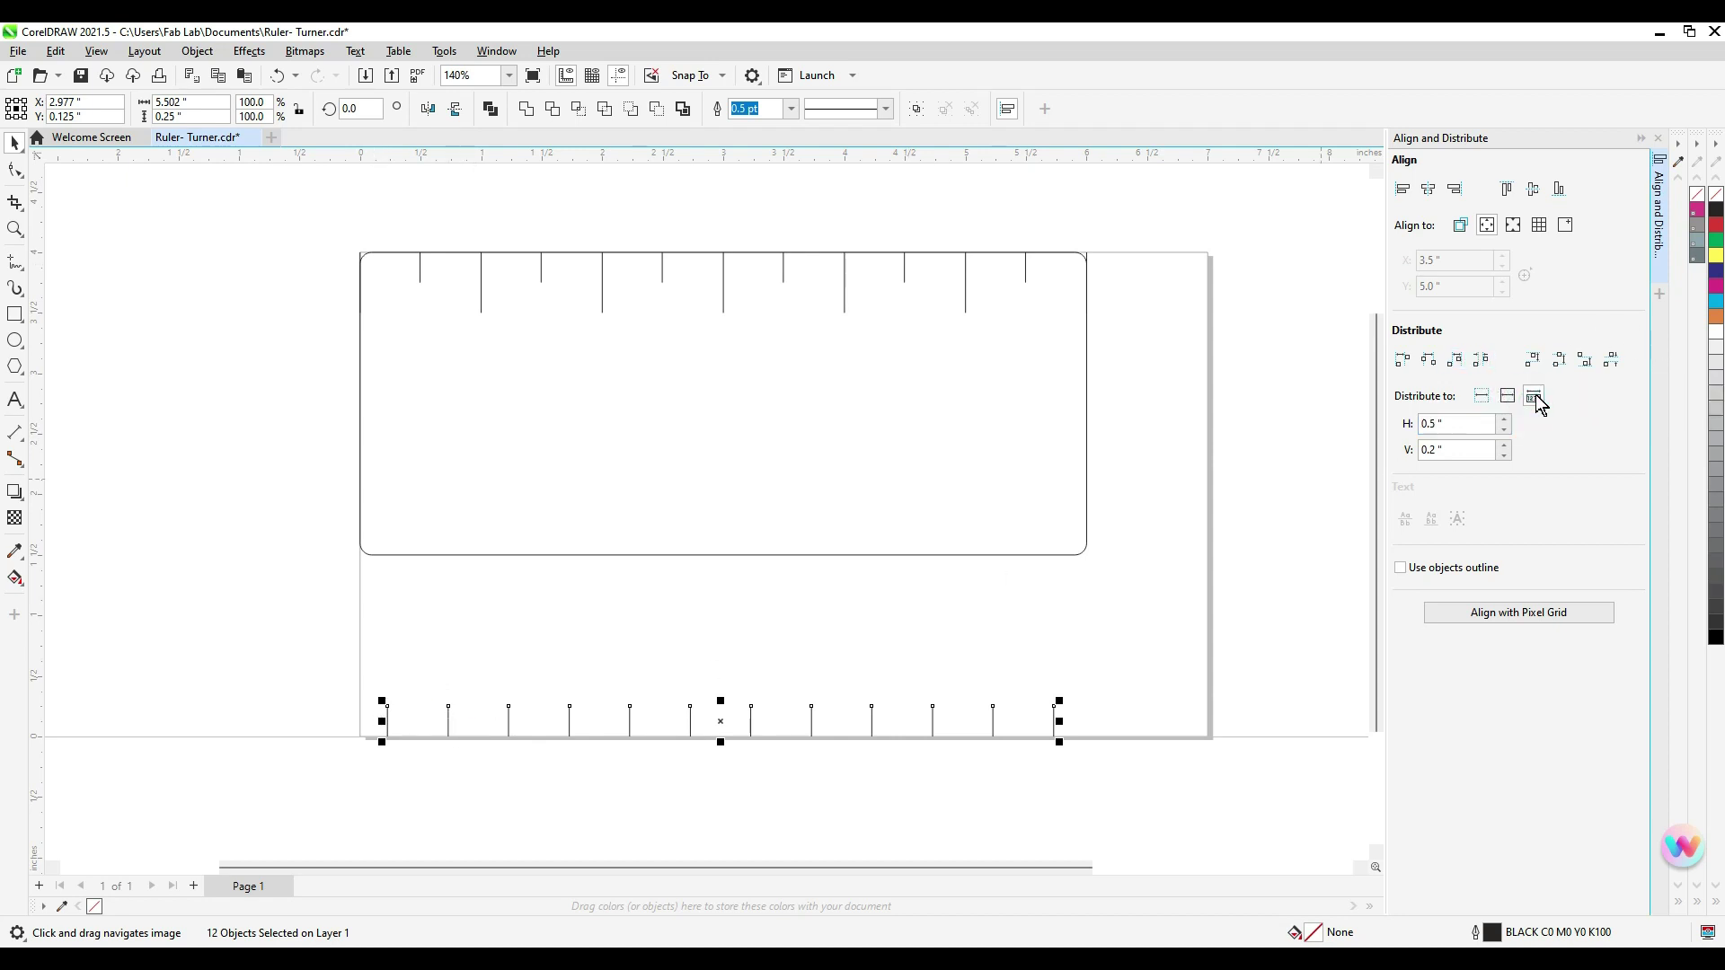
pyautogui.click(1487, 368)
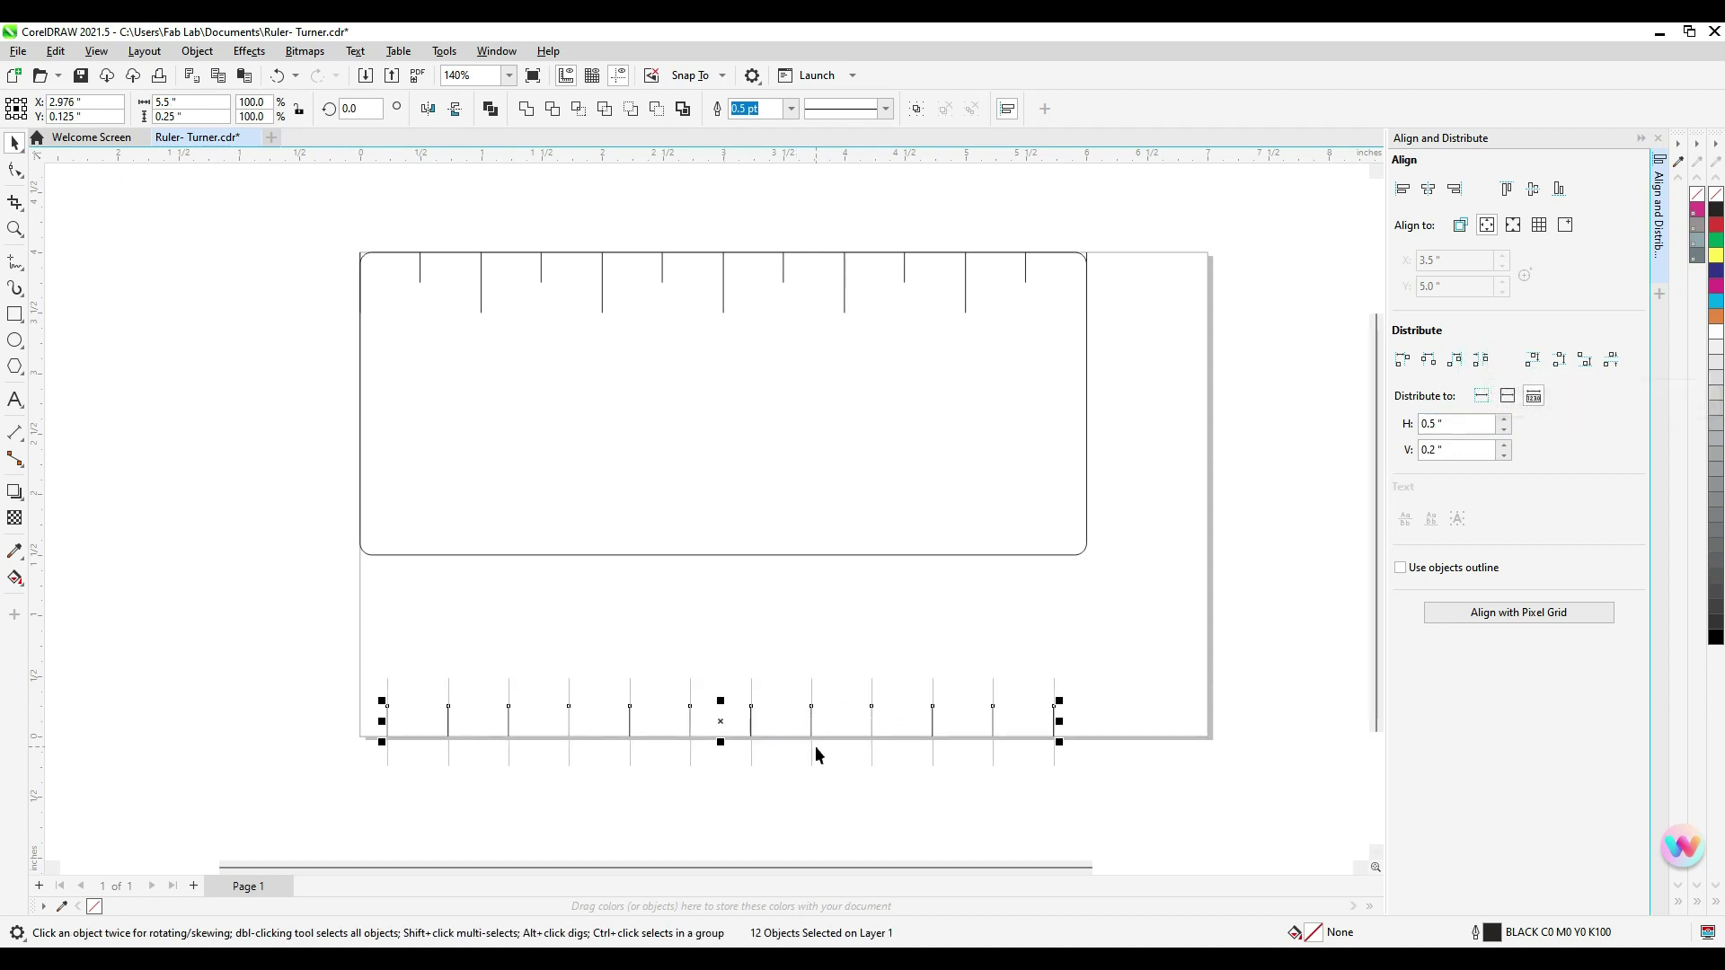
# Group the twelve ticks and move the group up to the ruler's top edge
pyautogui.click(924, 106)
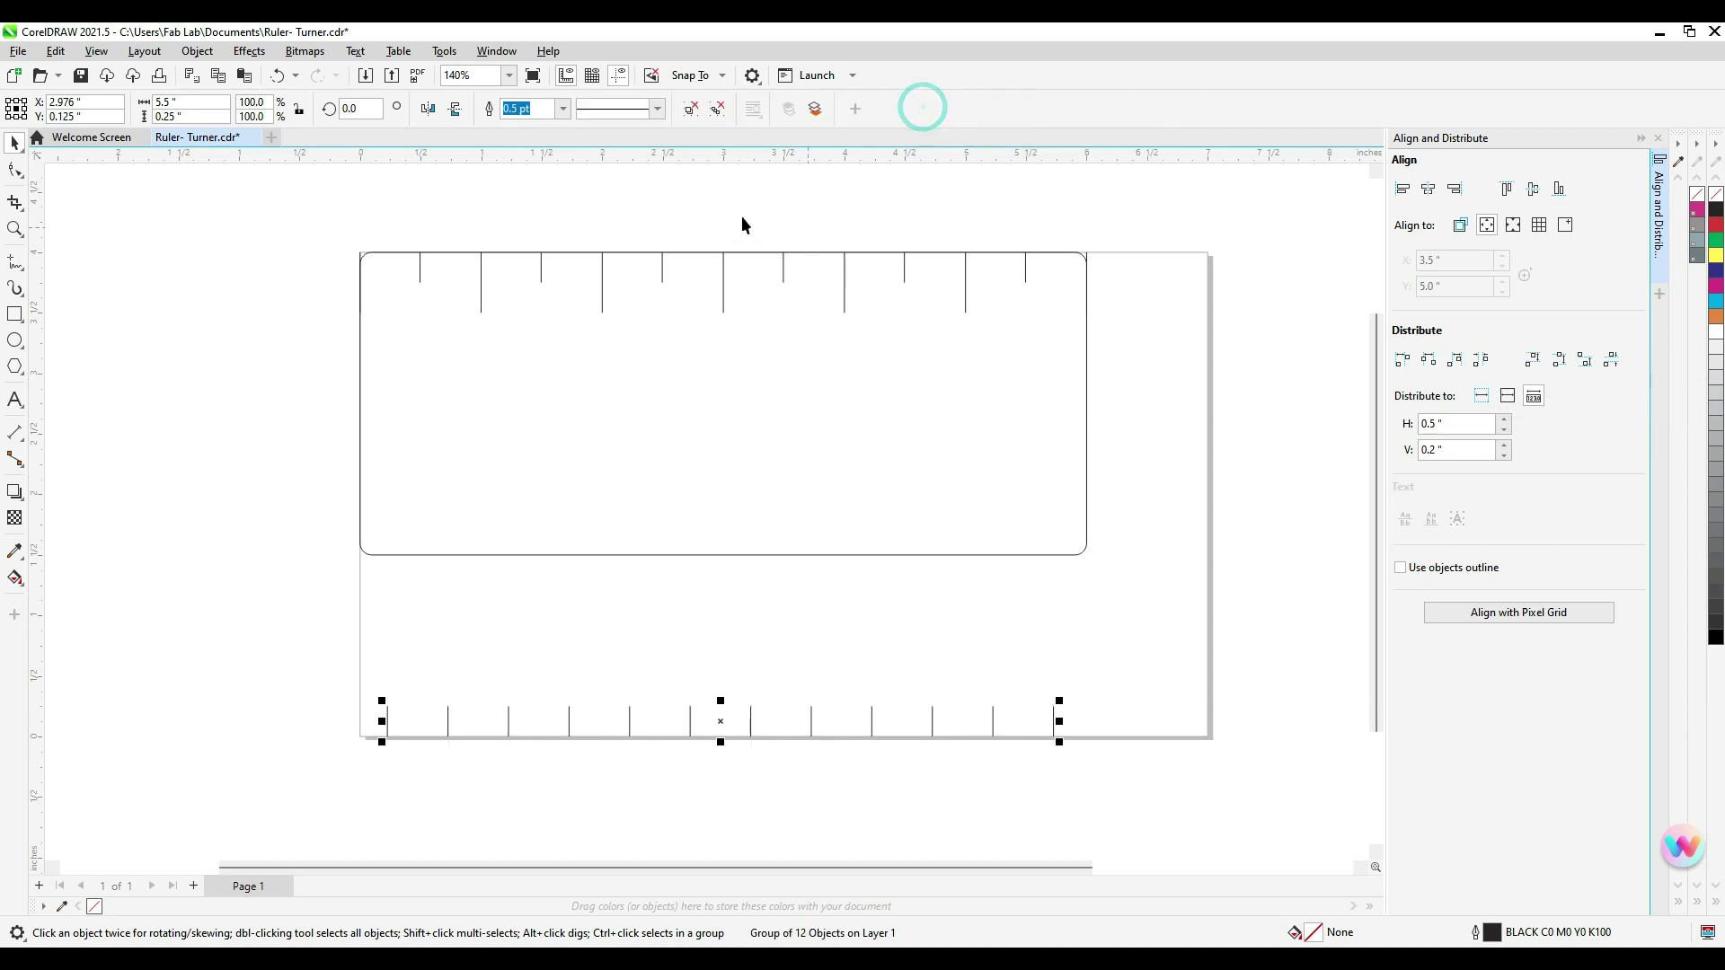
pyautogui.moveTo(741, 215); pyautogui.dragTo(865, 356)
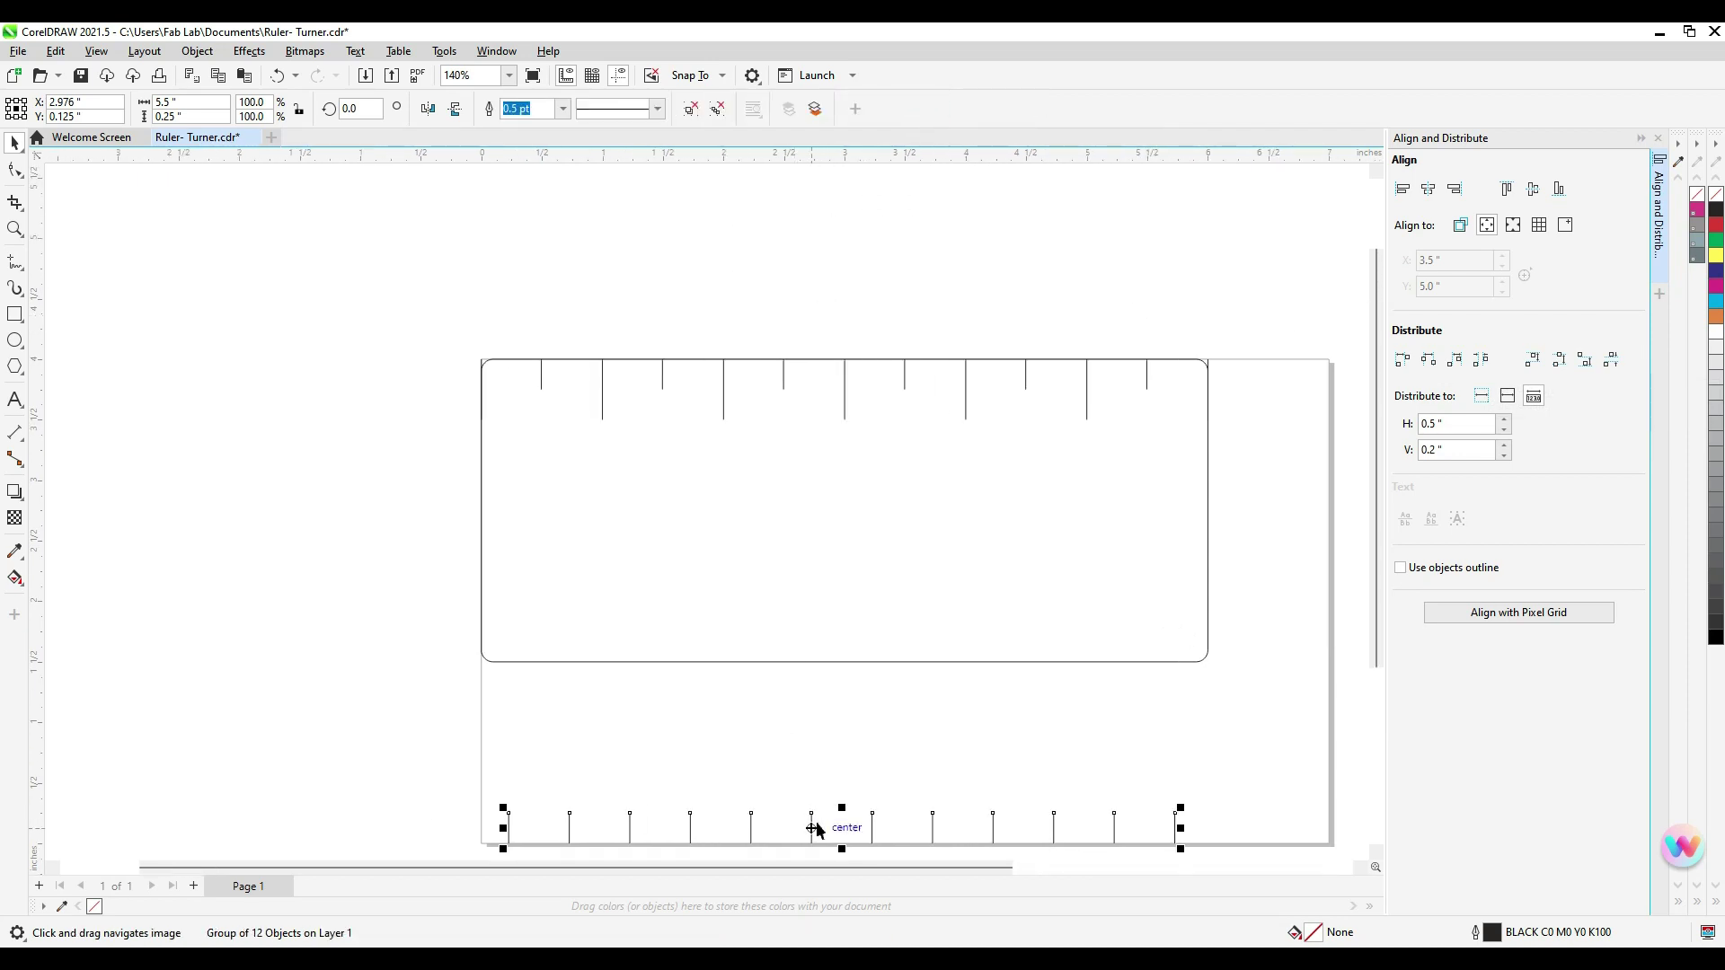
pyautogui.moveTo(848, 824); pyautogui.dragTo(848, 375)
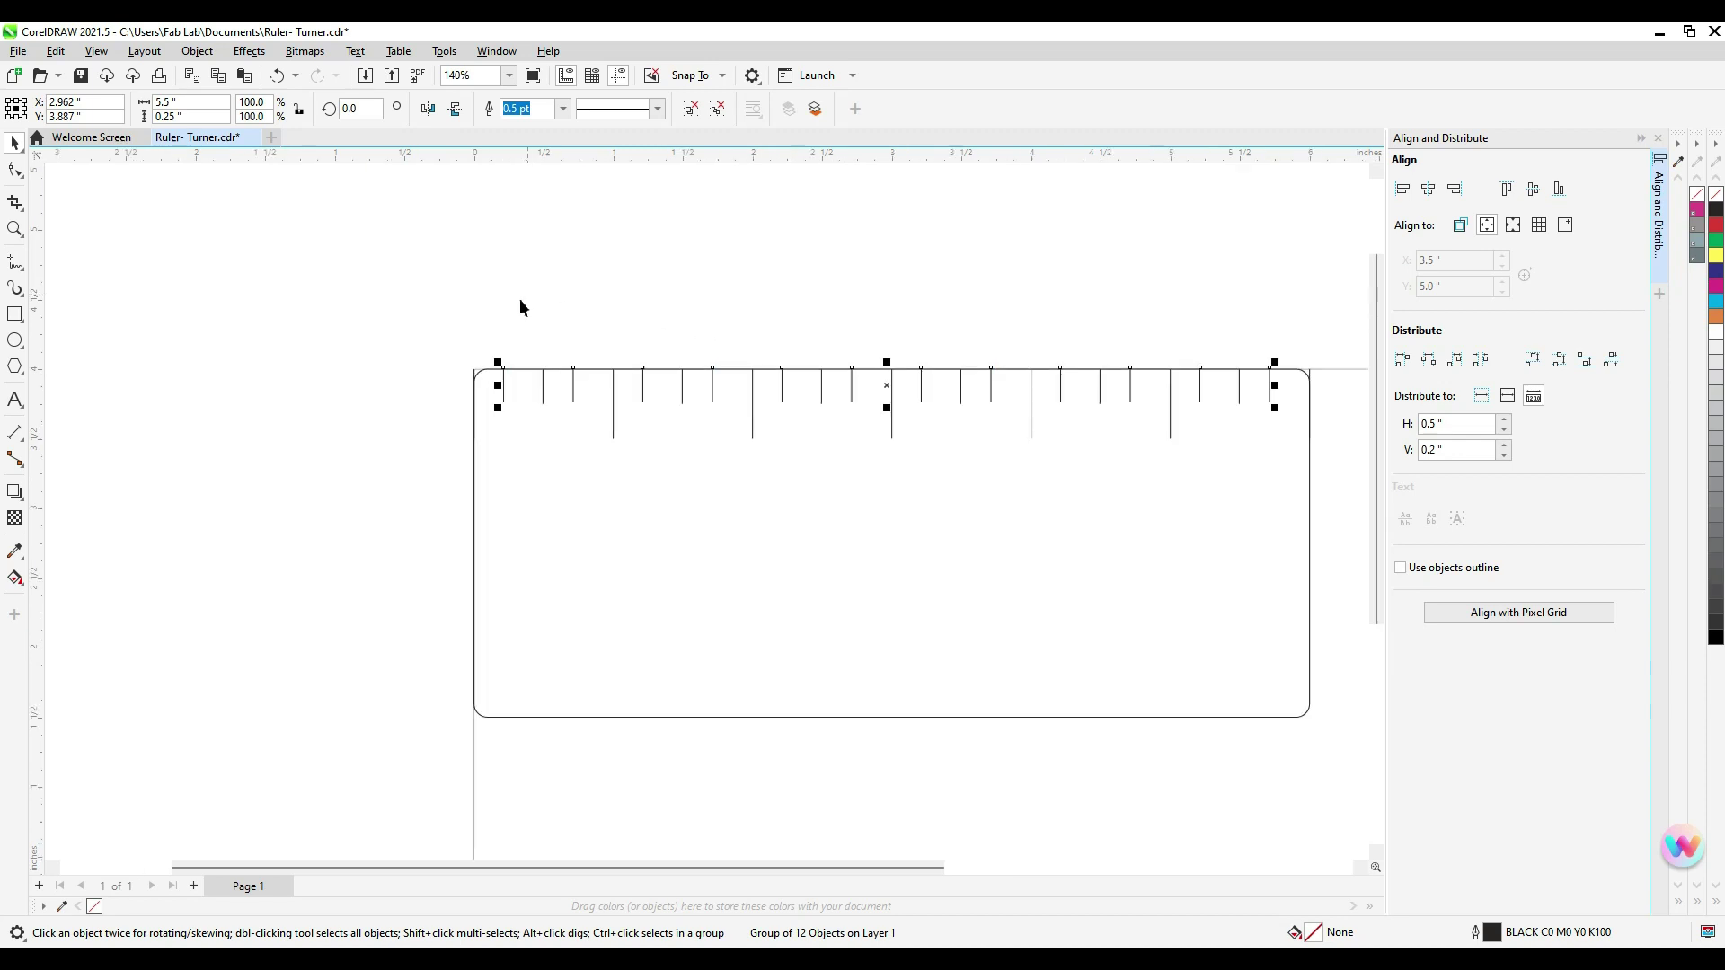
pyautogui.scroll(6, 464, 334)
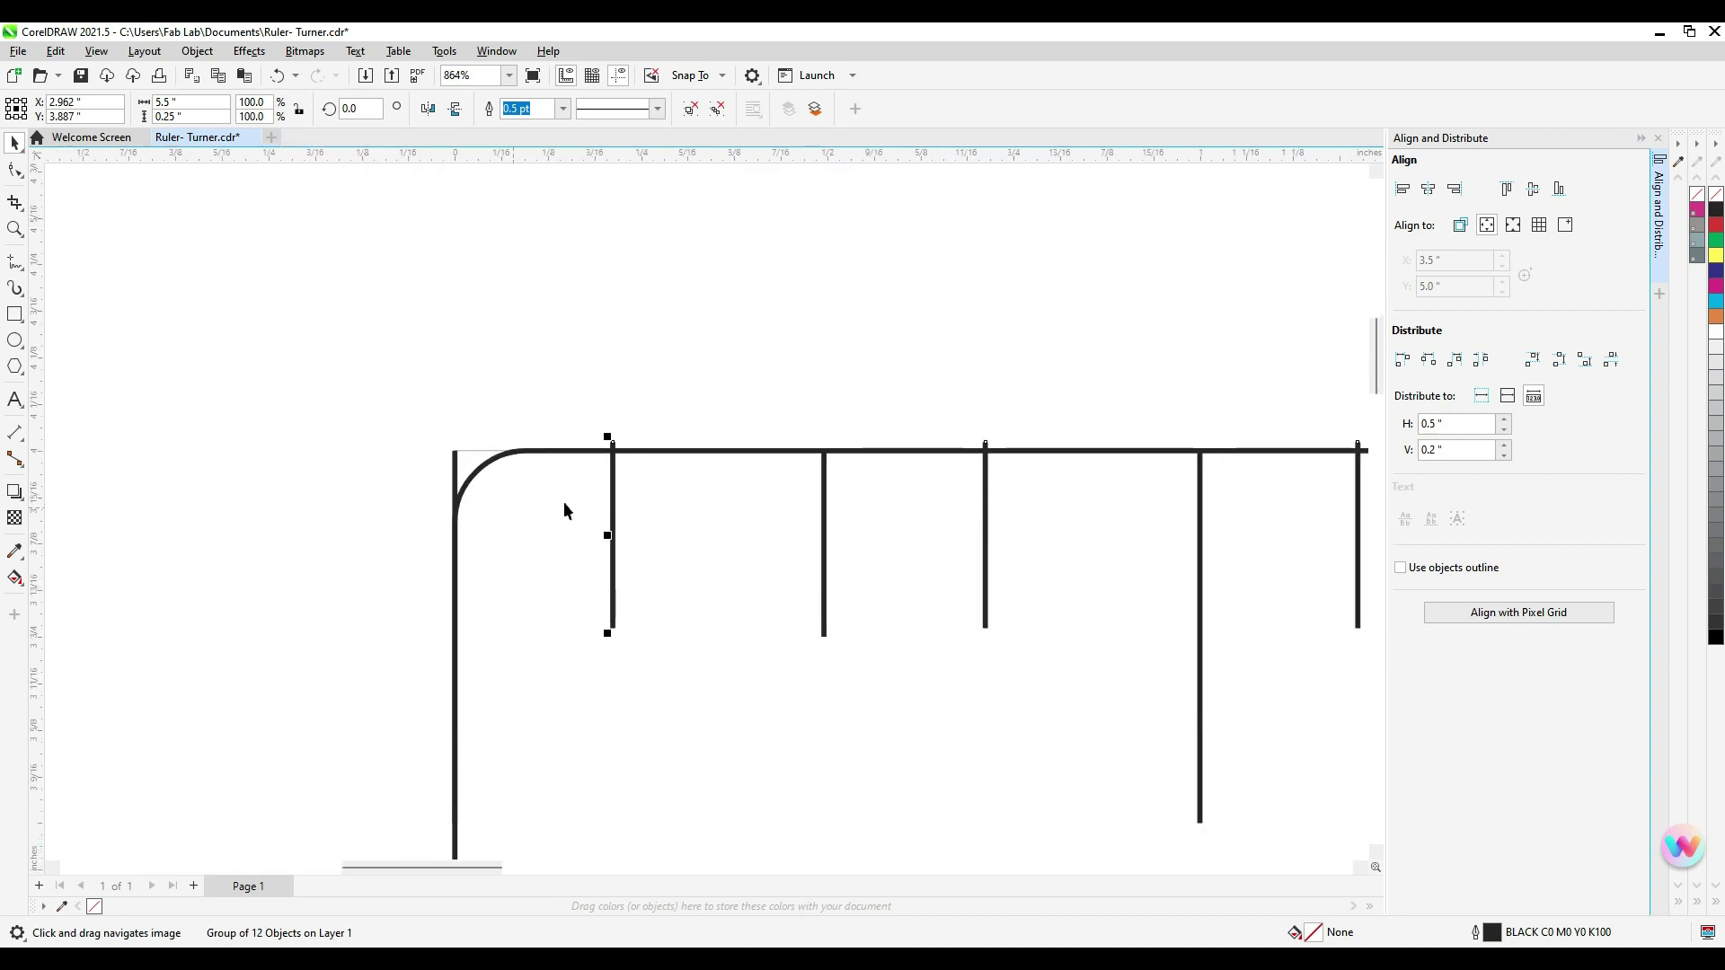
pyautogui.moveTo(609, 496); pyautogui.dragTo(613, 496)
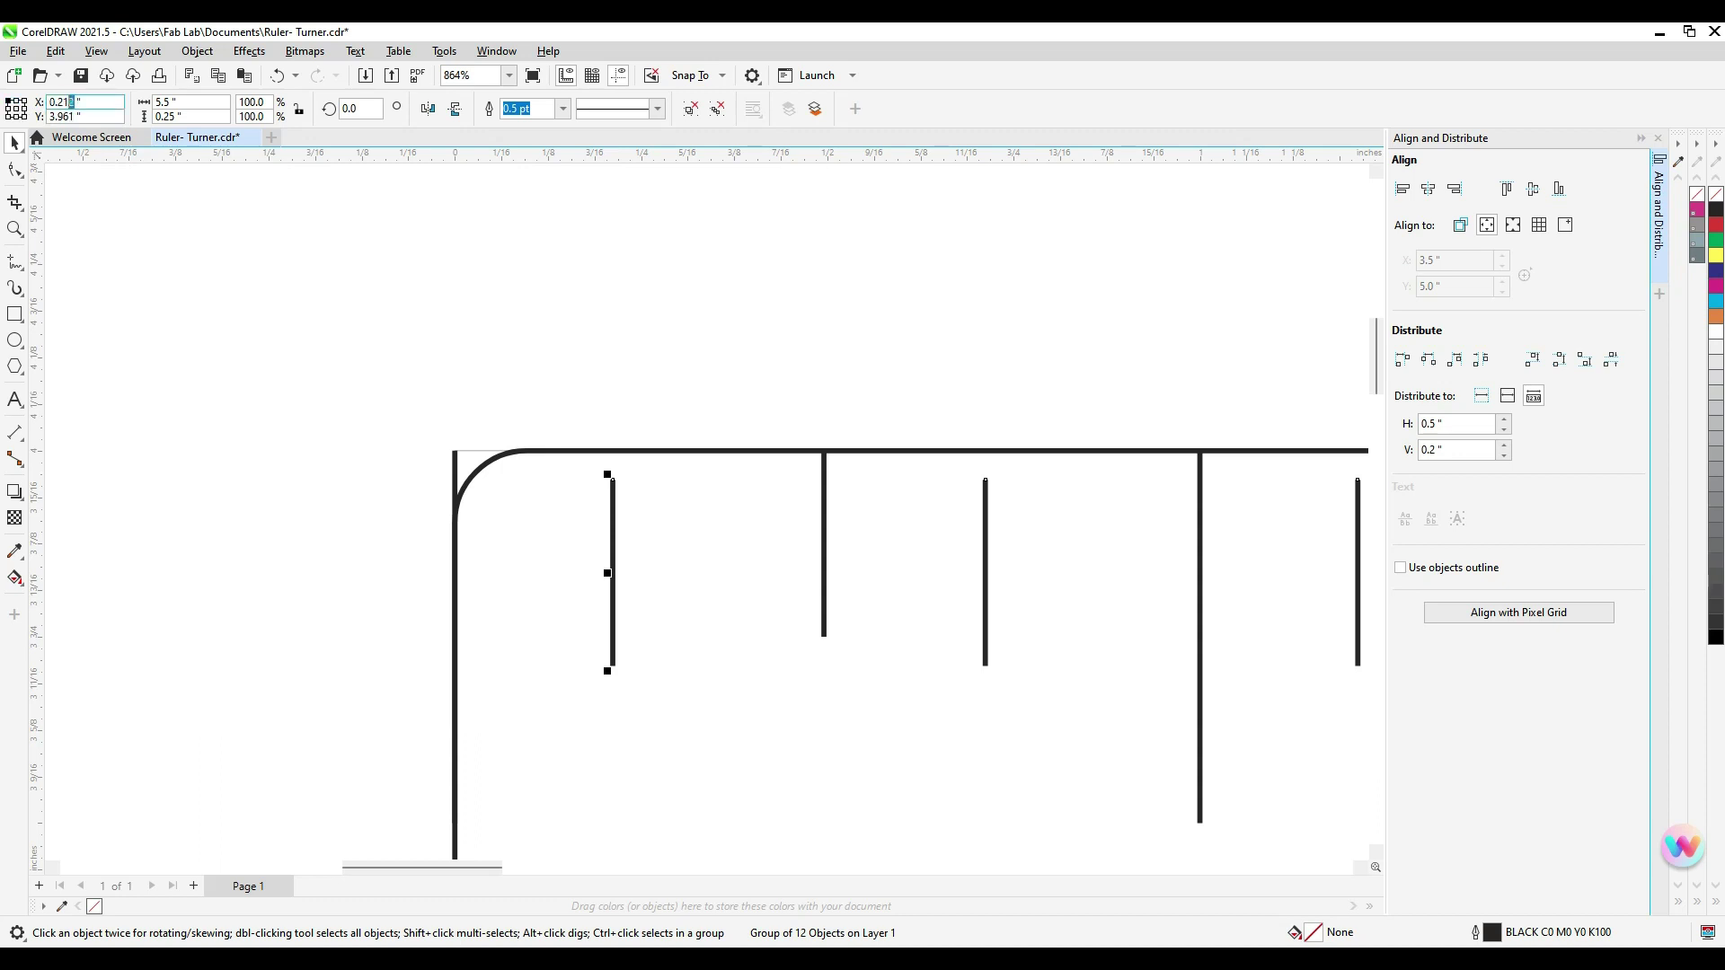
# Set the tick group's position to X 0.25" and Y 4.0"
pyautogui.moveTo(72, 102); pyautogui.dragTo(56, 102)
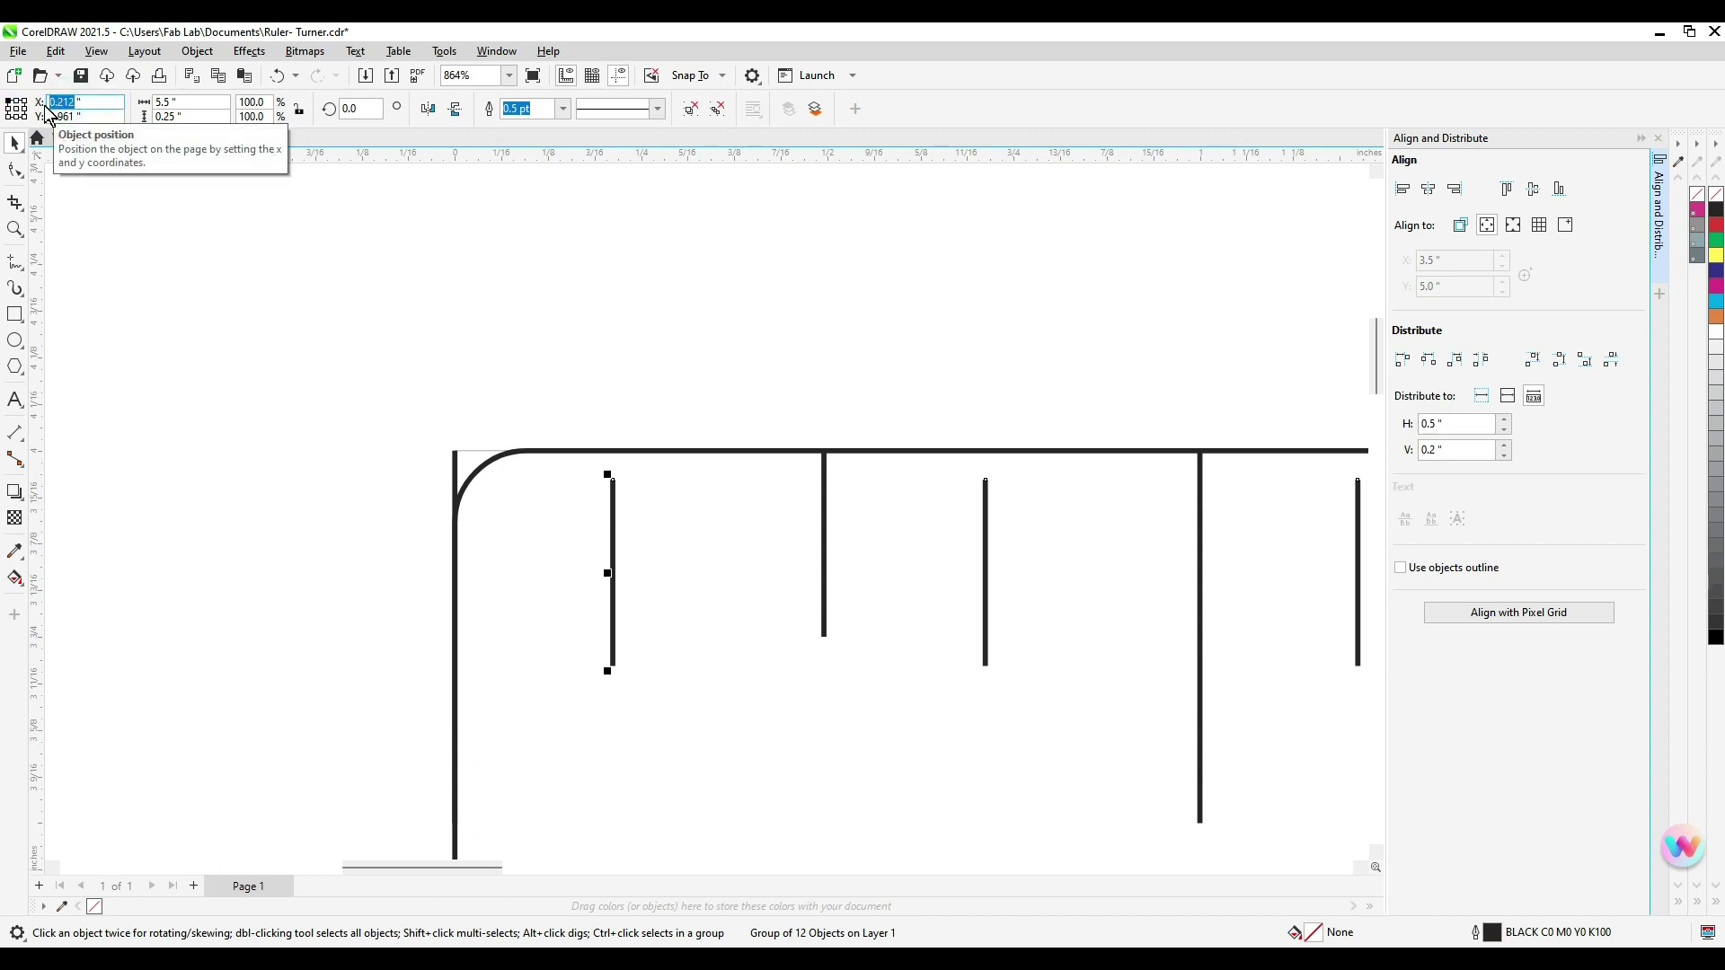
pyautogui.write('0')
pyautogui.press('Return')
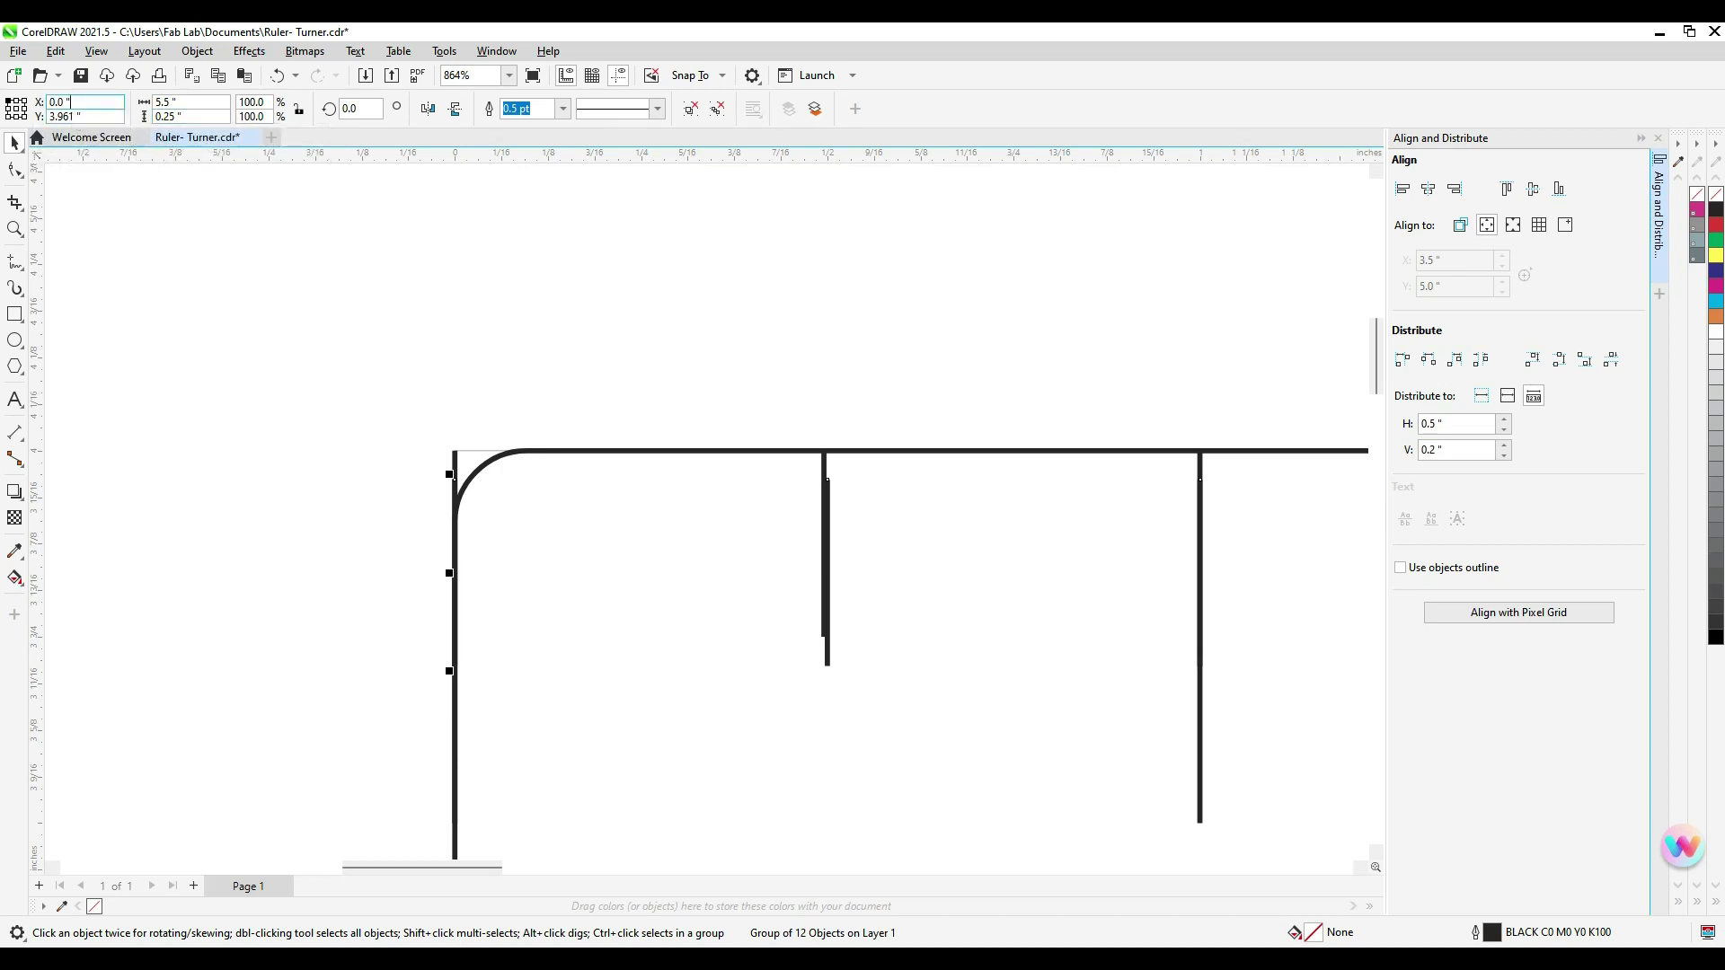
pyautogui.doubleClick(71, 101)
pyautogui.write('.25')
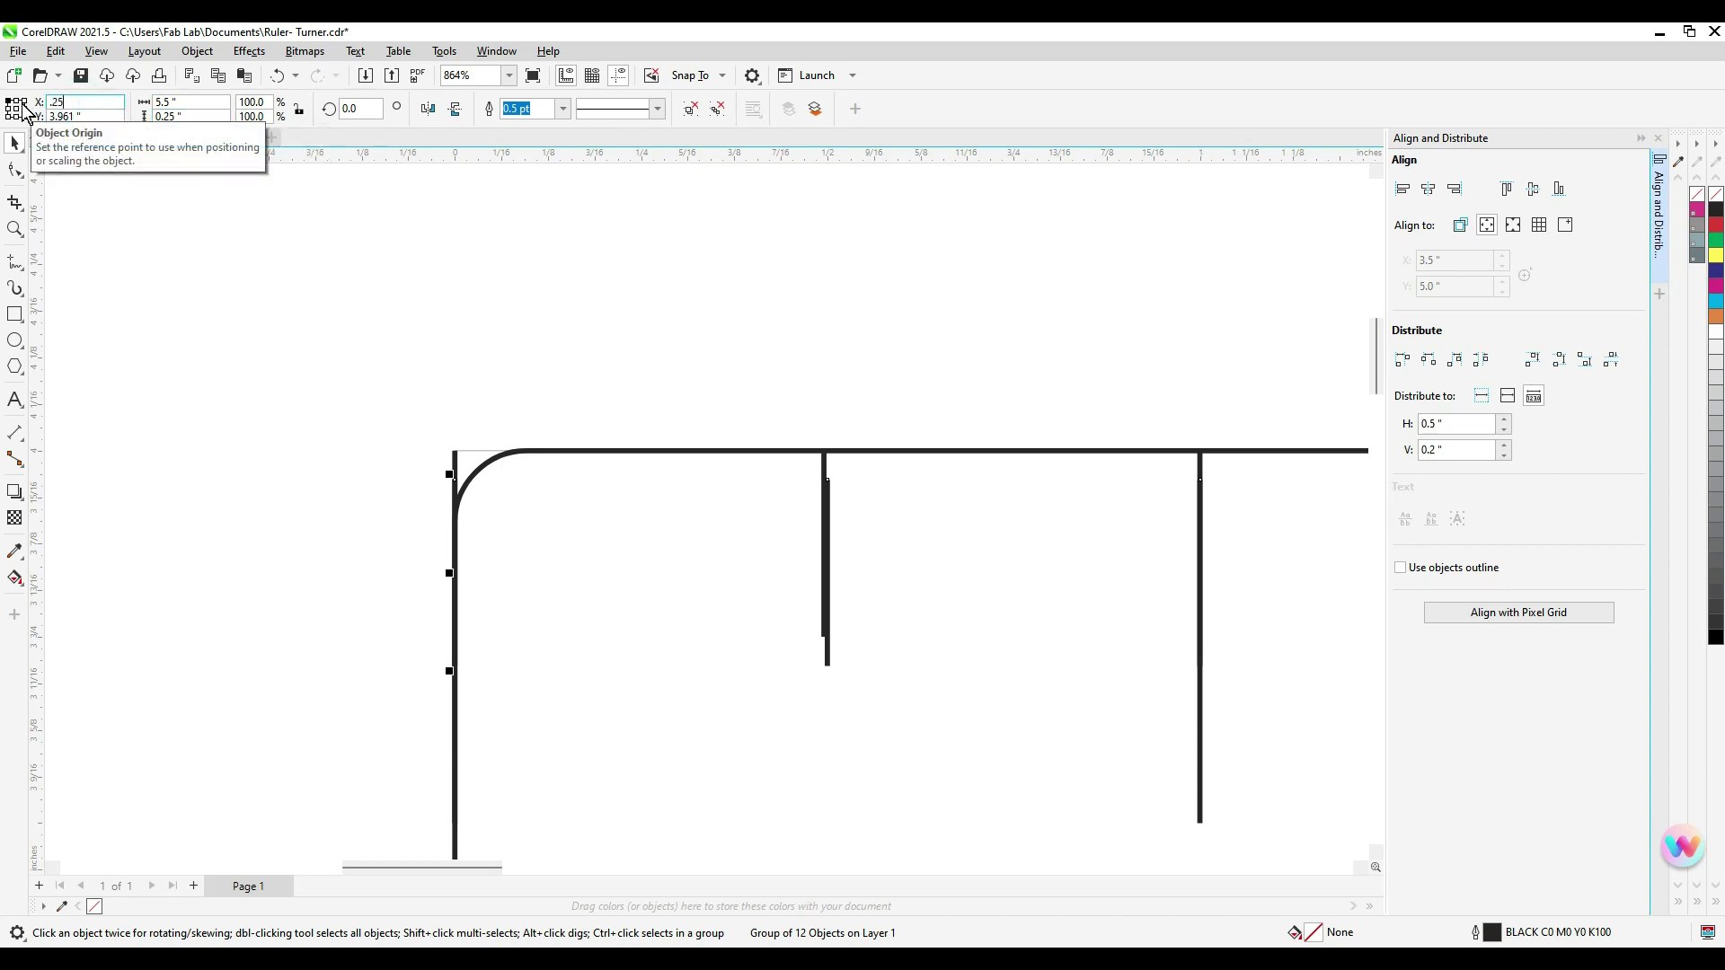
pyautogui.press('Return')
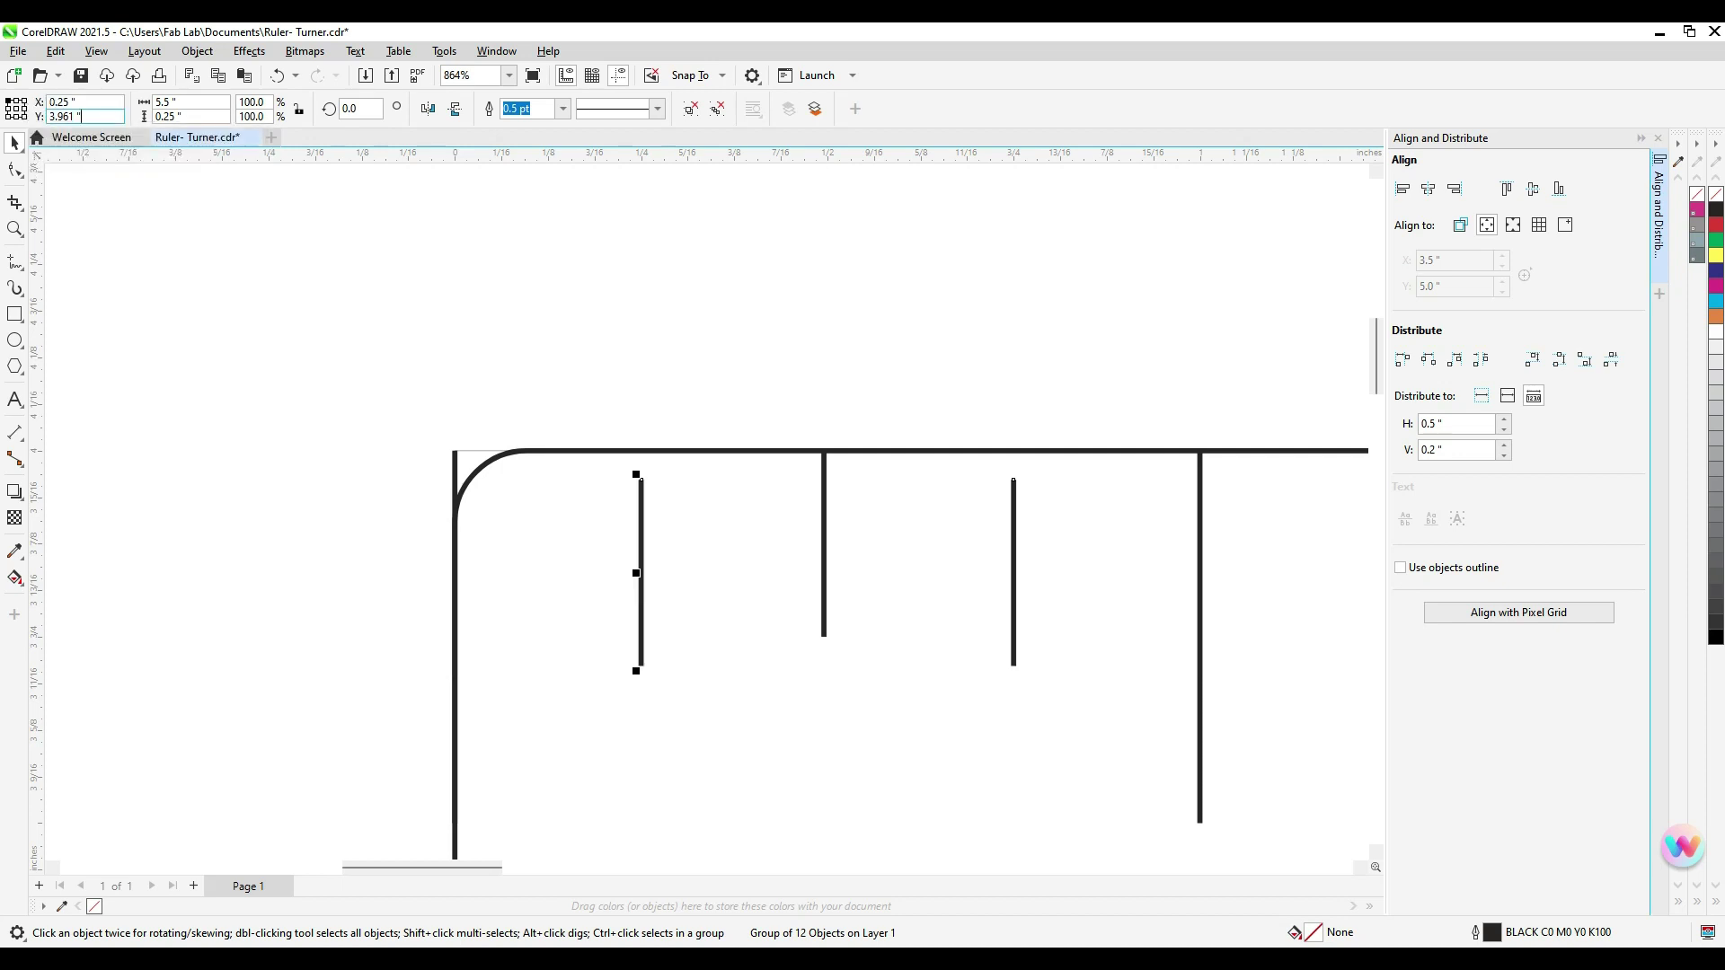
pyautogui.doubleClick(74, 116)
pyautogui.write('4')
pyautogui.press('Return')
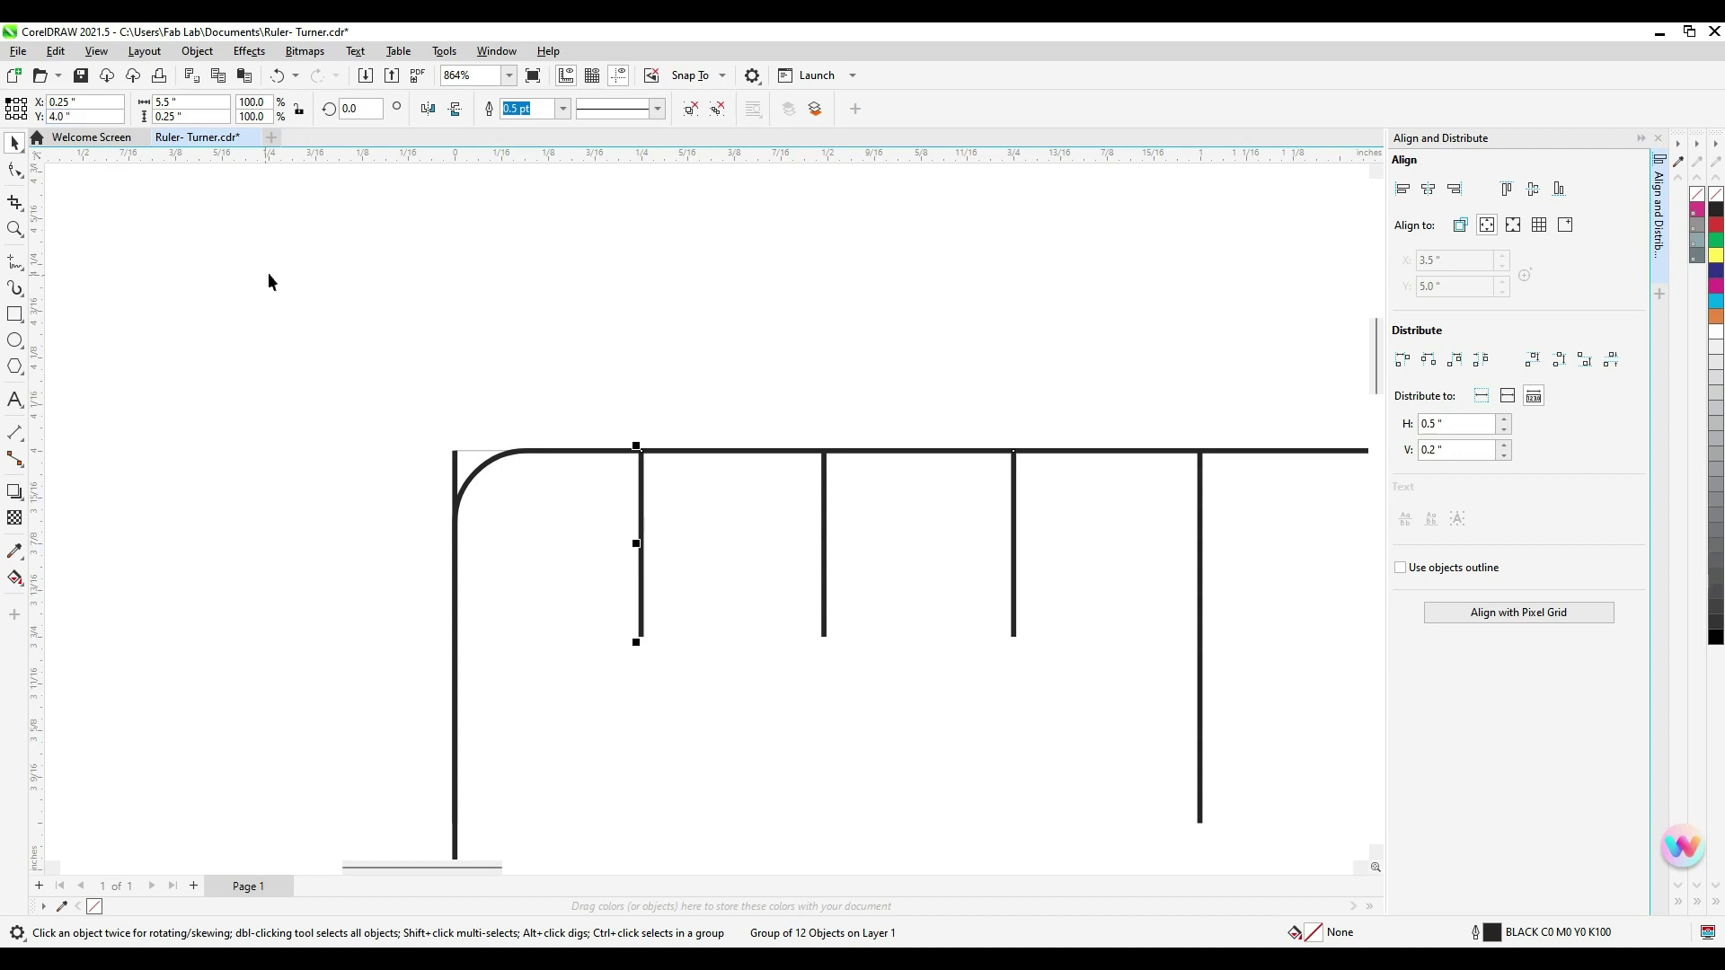
# Measure the 0.25" gap from the ruler's left edge to the first tick with a parallel dimension, then delete it
pyautogui.click(22, 439)
pyautogui.click(63, 438)
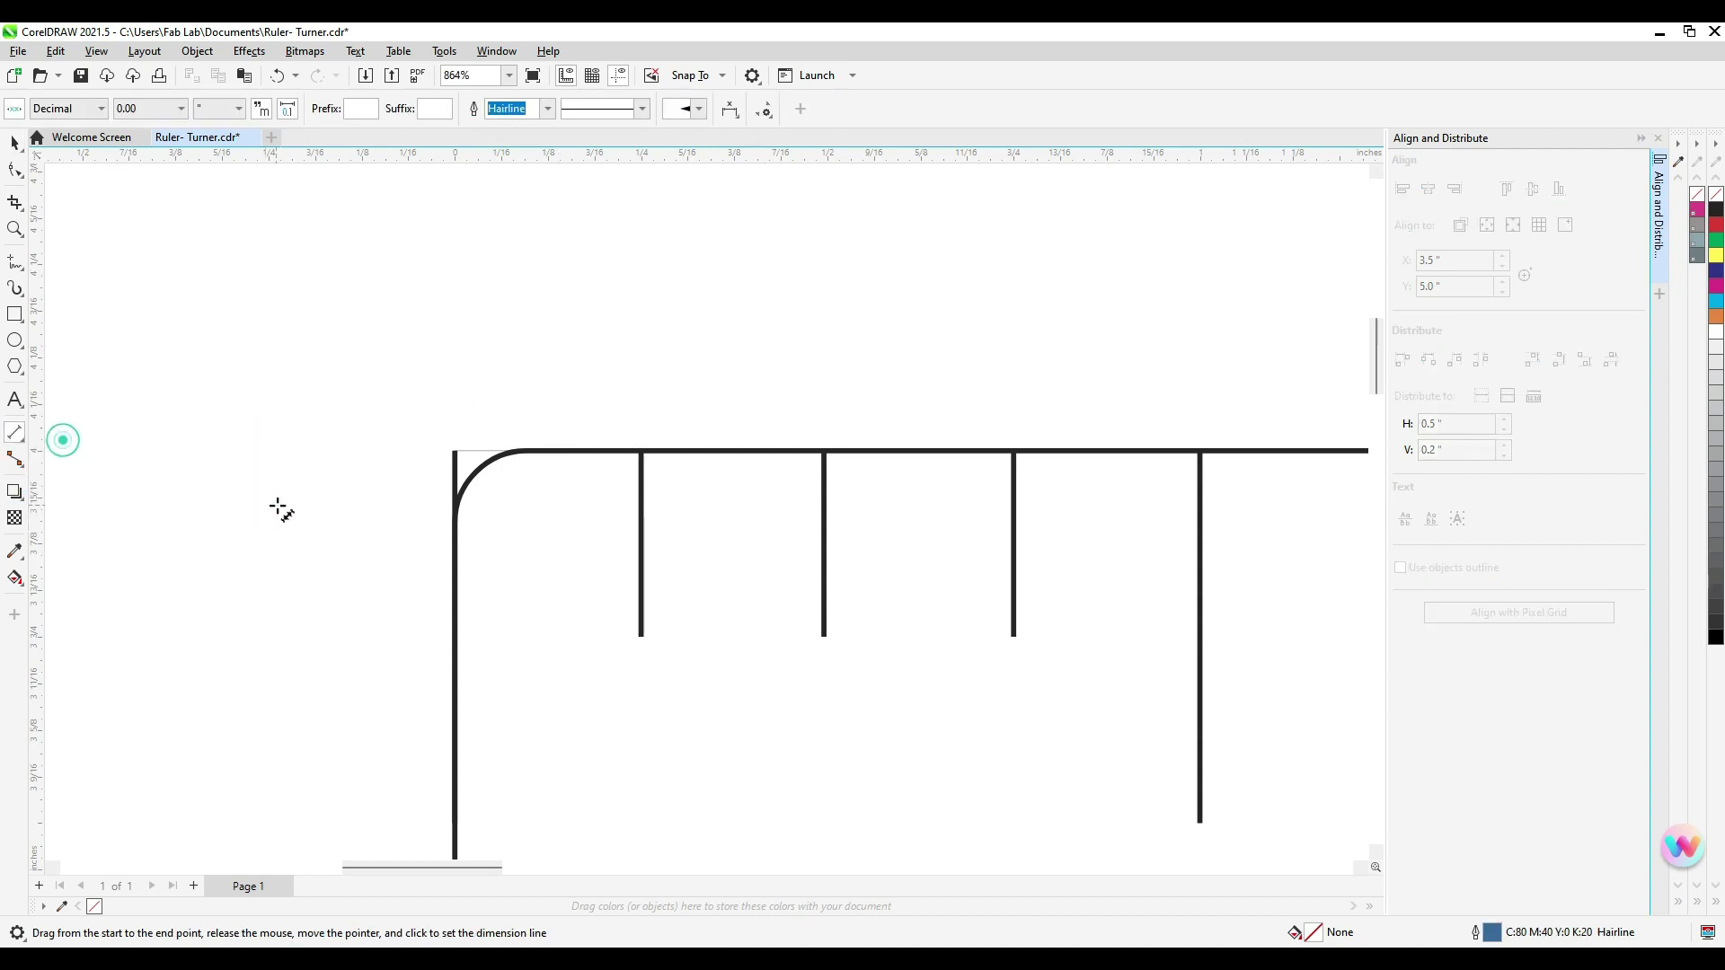
pyautogui.moveTo(457, 524); pyautogui.dragTo(641, 526)
pyautogui.click(552, 378)
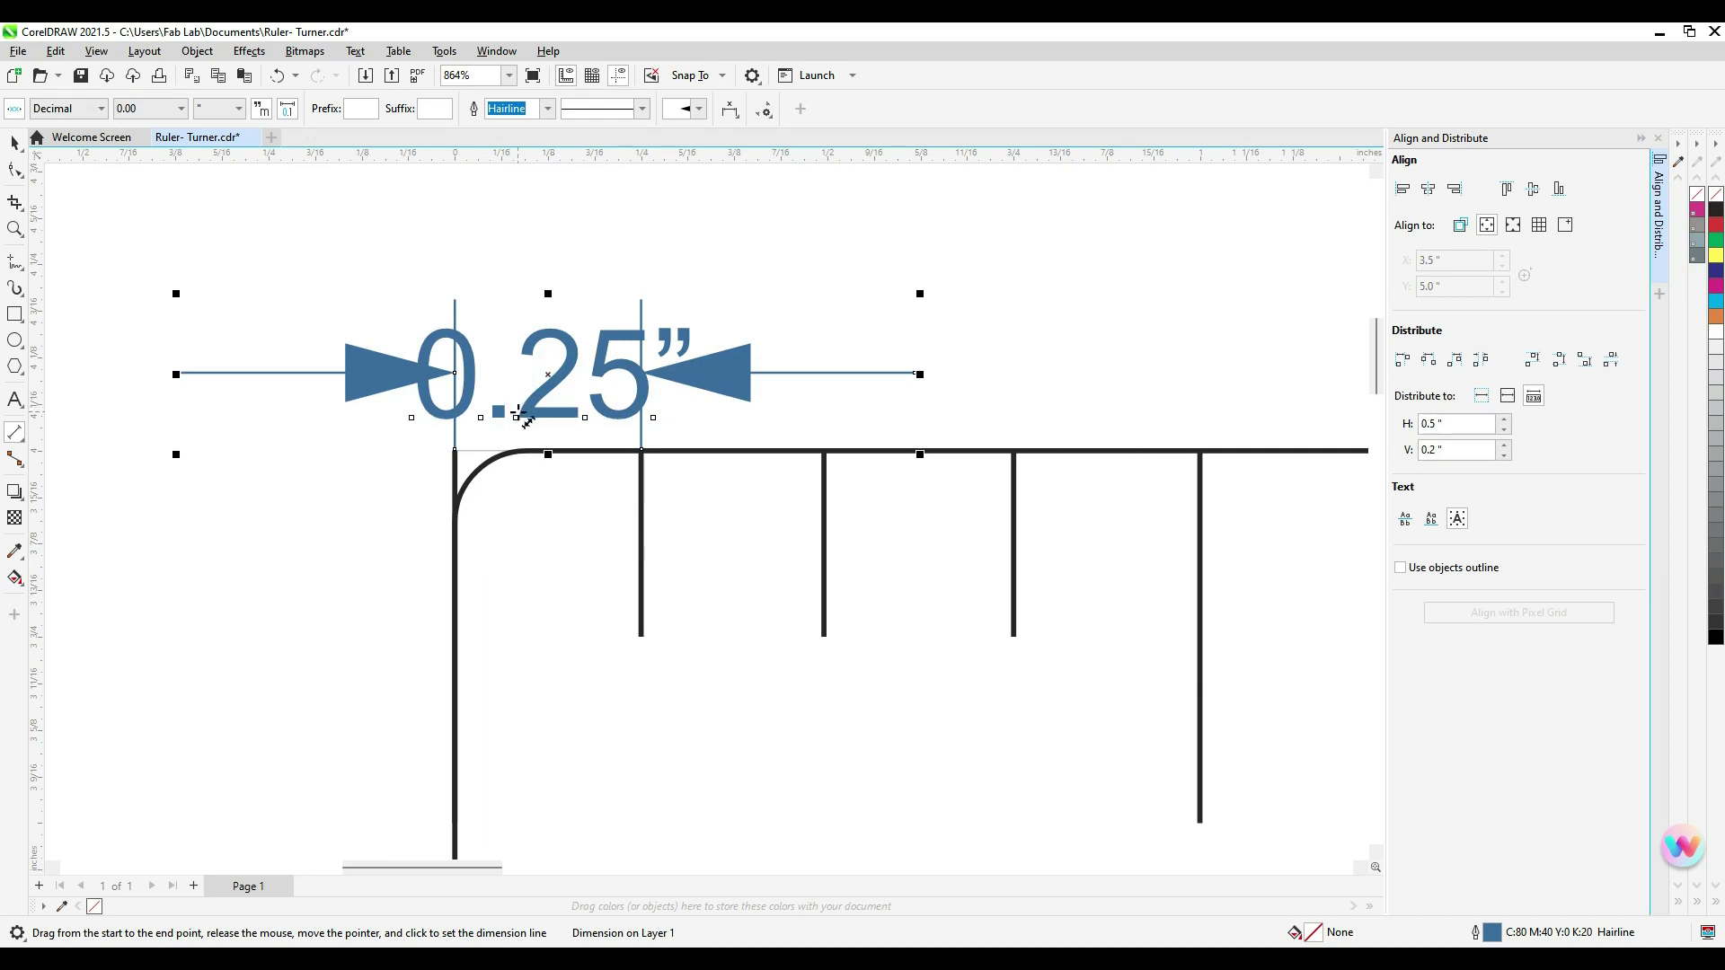
pyautogui.press('Delete')
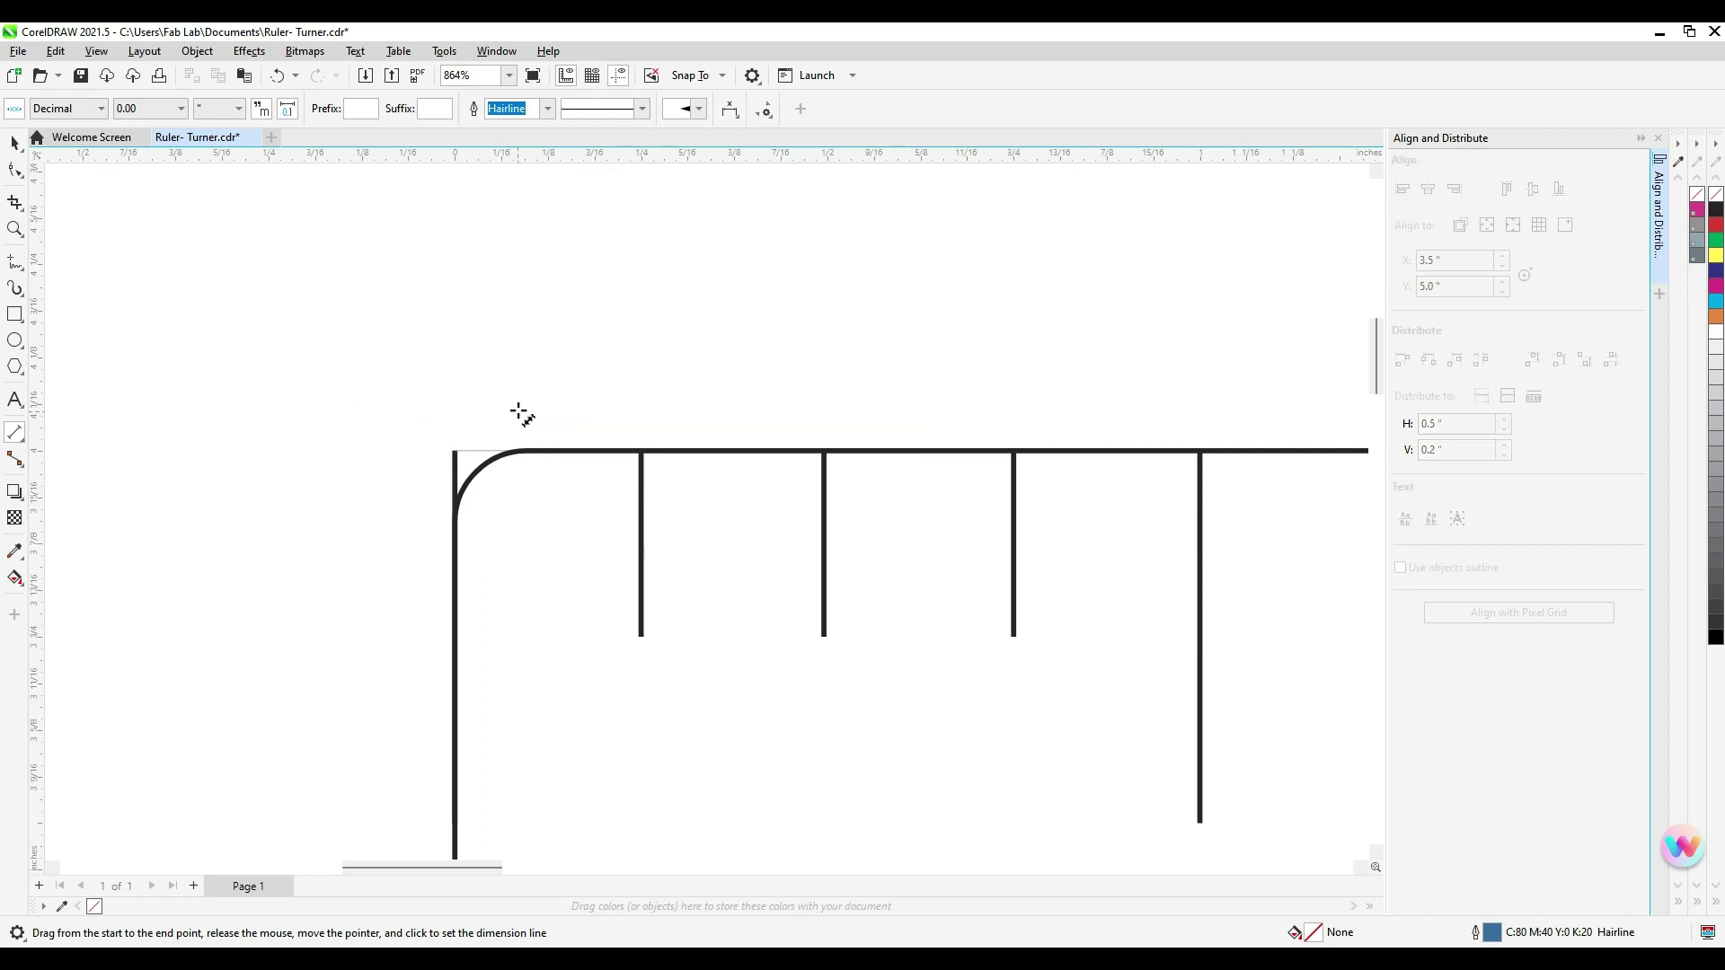
pyautogui.scroll(-2, 436, 377)
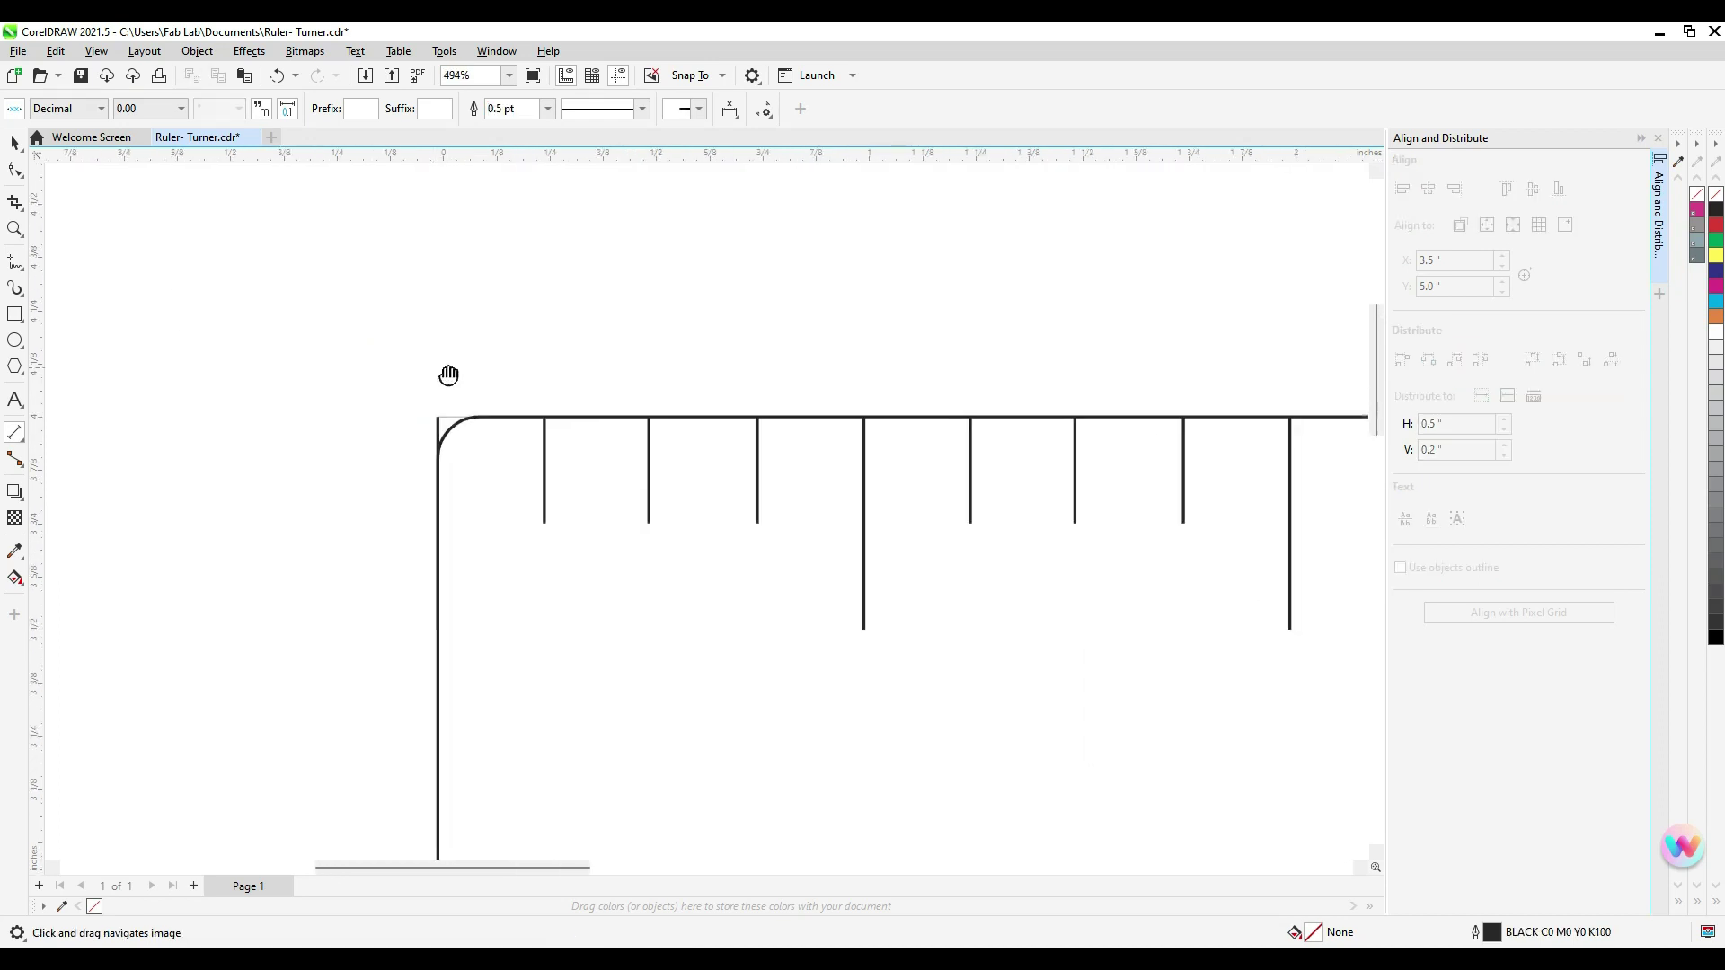
# Change the 12-tick group's height from 0.25" to 0.15"
pyautogui.moveTo(451, 374); pyautogui.dragTo(320, 460)
pyautogui.press('space')
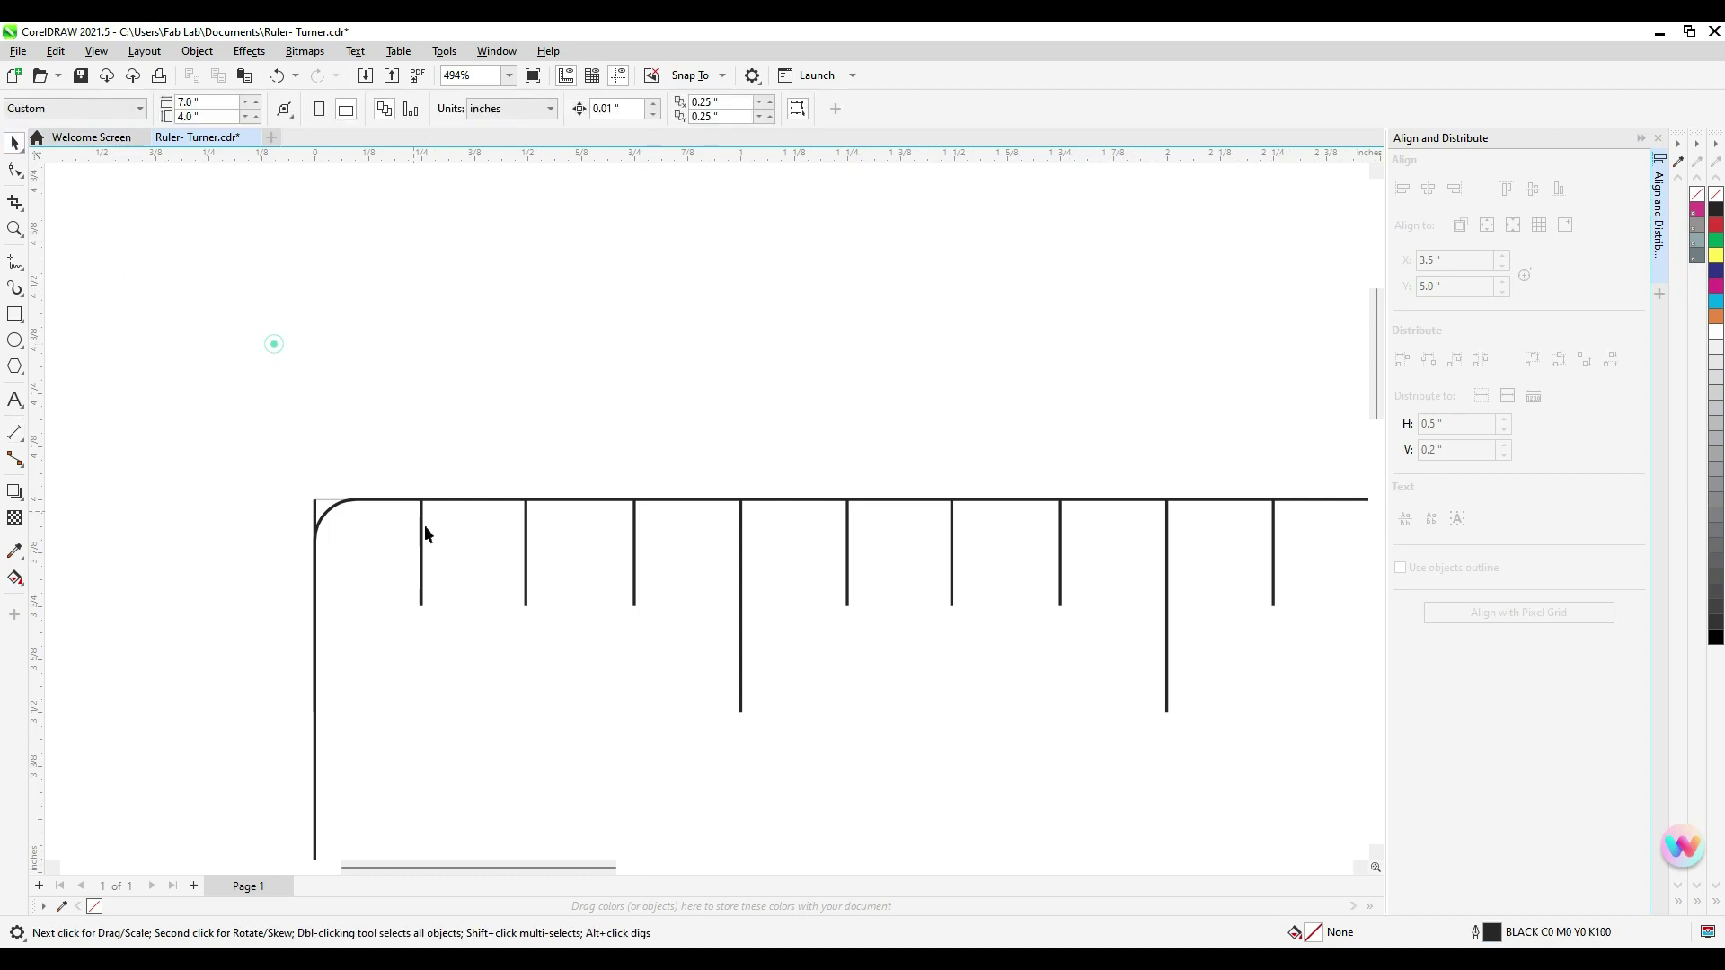
pyautogui.click(423, 553)
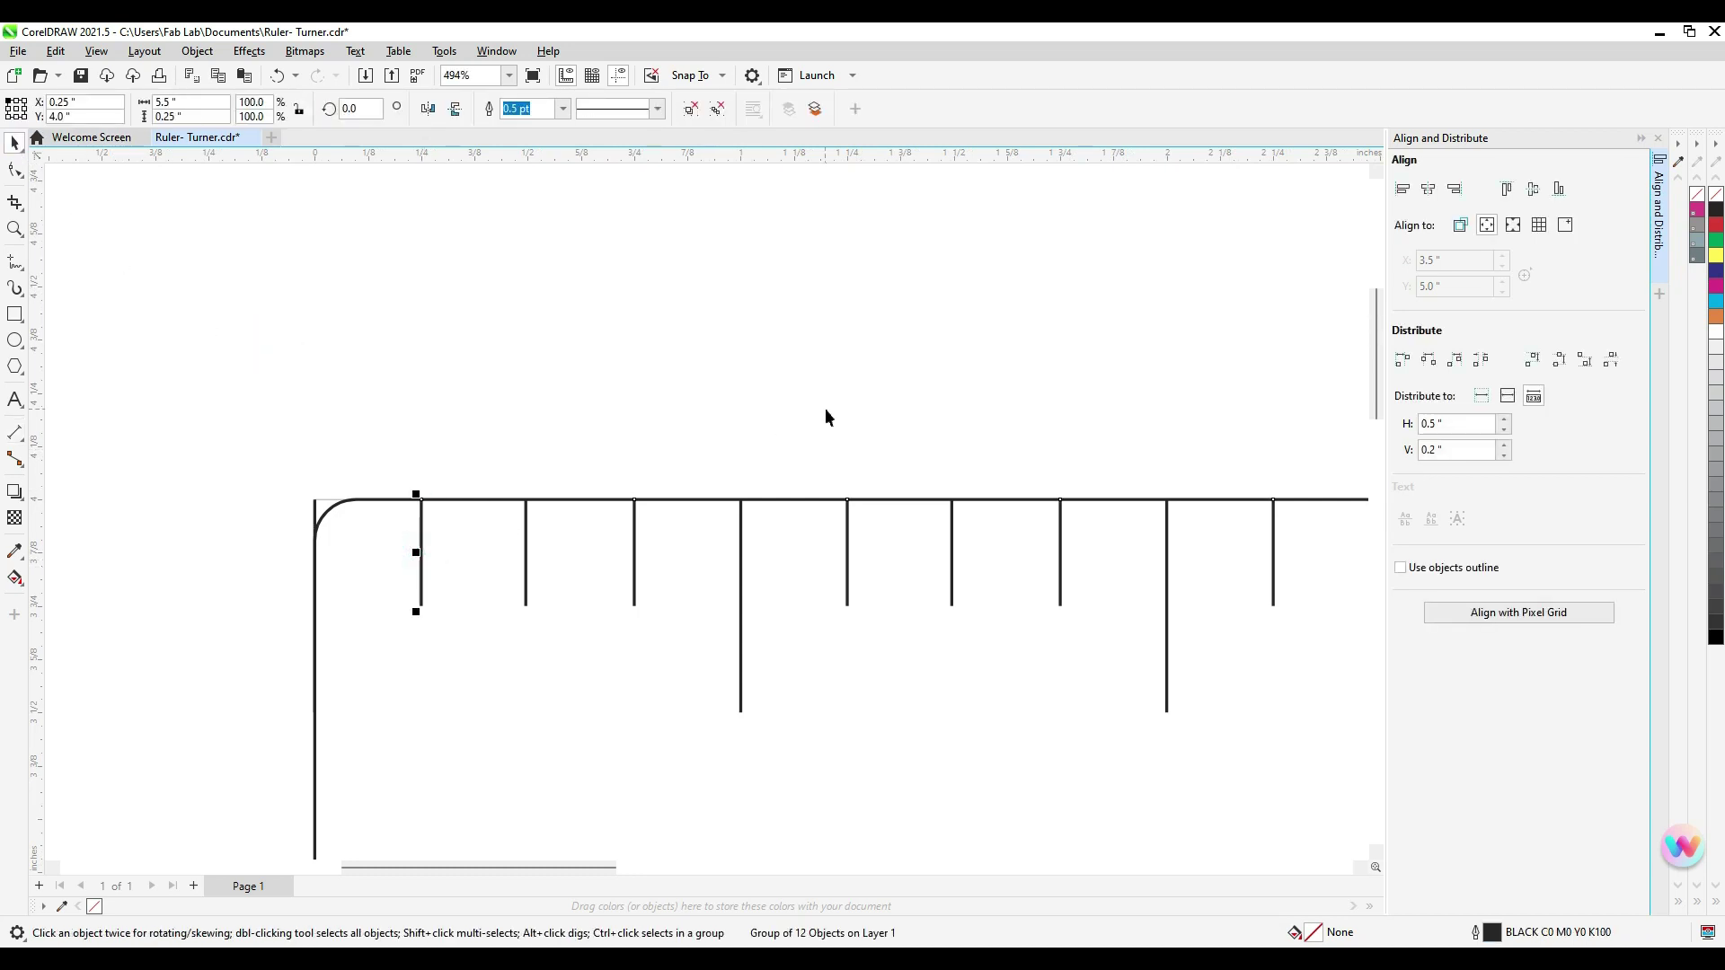
pyautogui.scroll(-1, 769, 403)
pyautogui.scroll(-1, 526, 392)
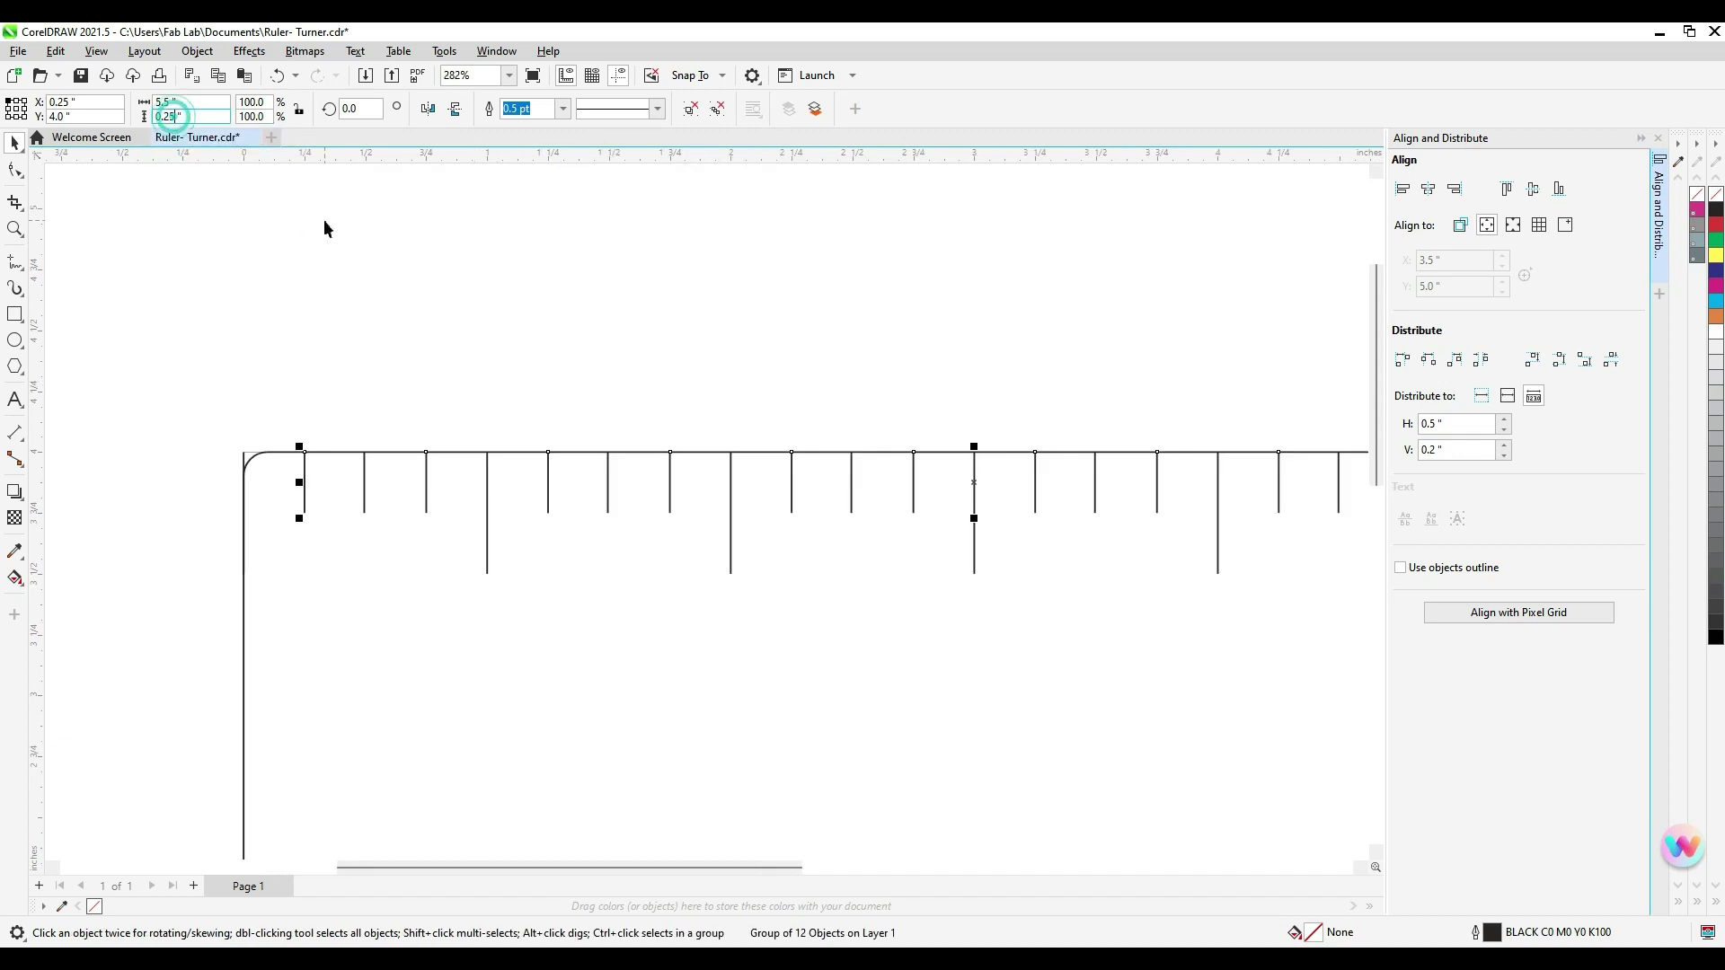
pyautogui.press('BackSpace')
pyautogui.press('BackSpace')
pyautogui.write('15')
pyautogui.press('Return')
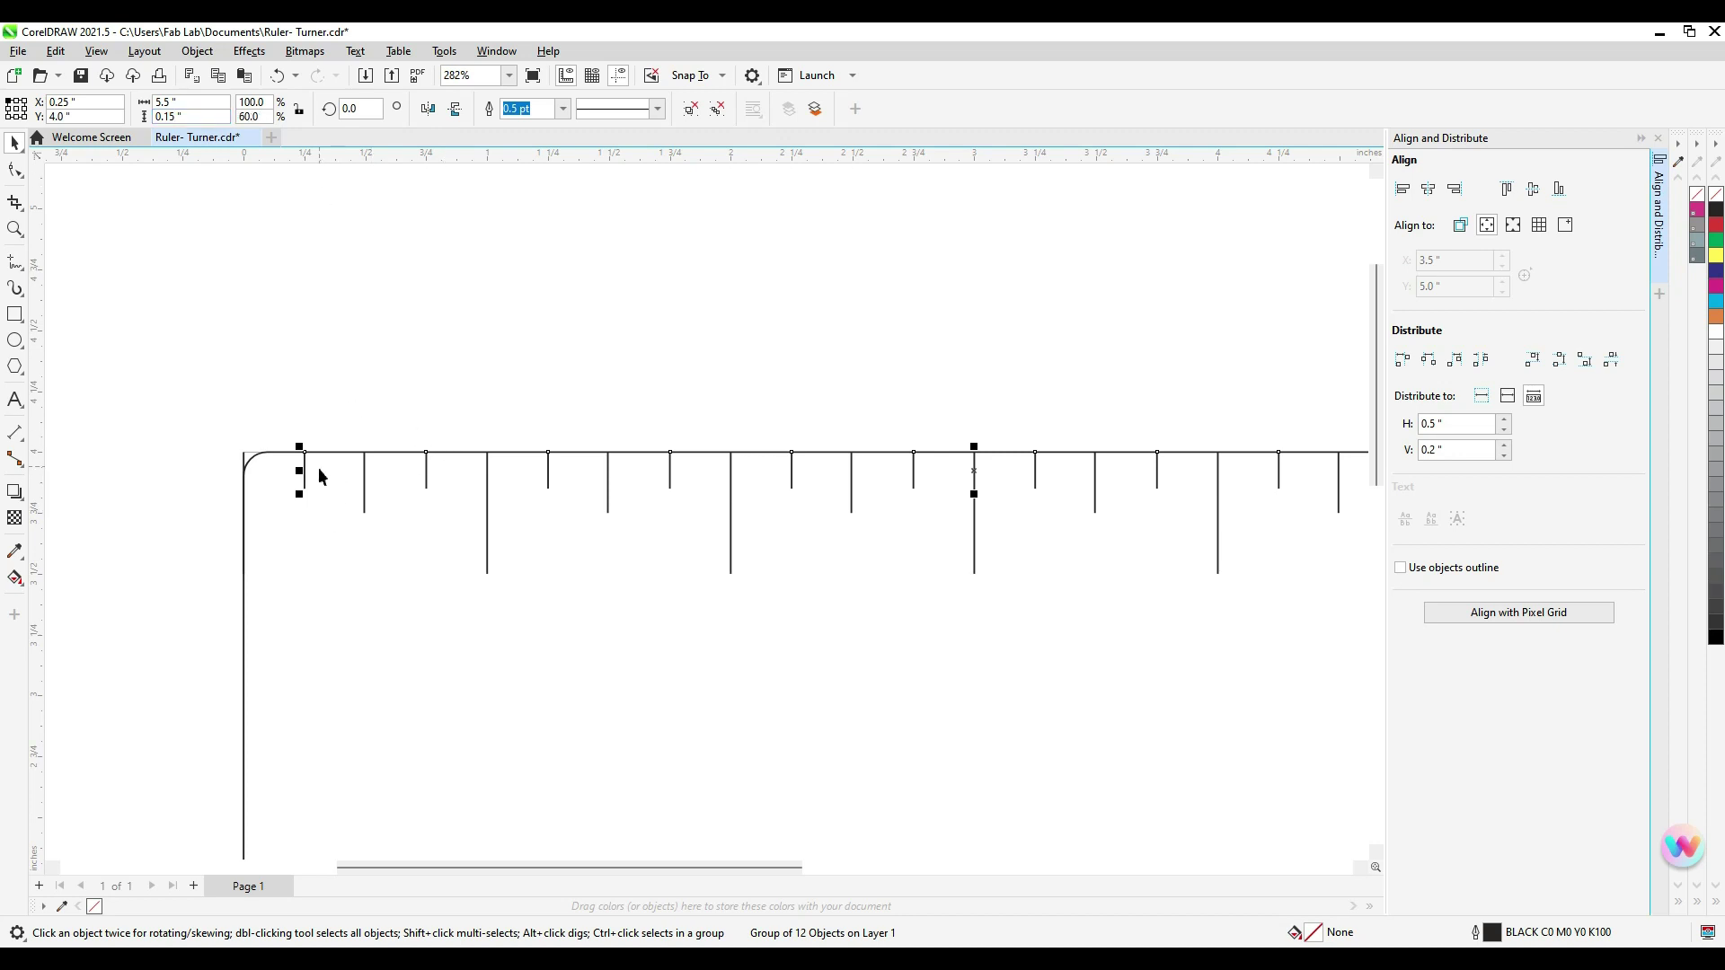
pyautogui.scroll(-3, 867, 402)
pyautogui.moveTo(926, 361); pyautogui.dragTo(790, 443)
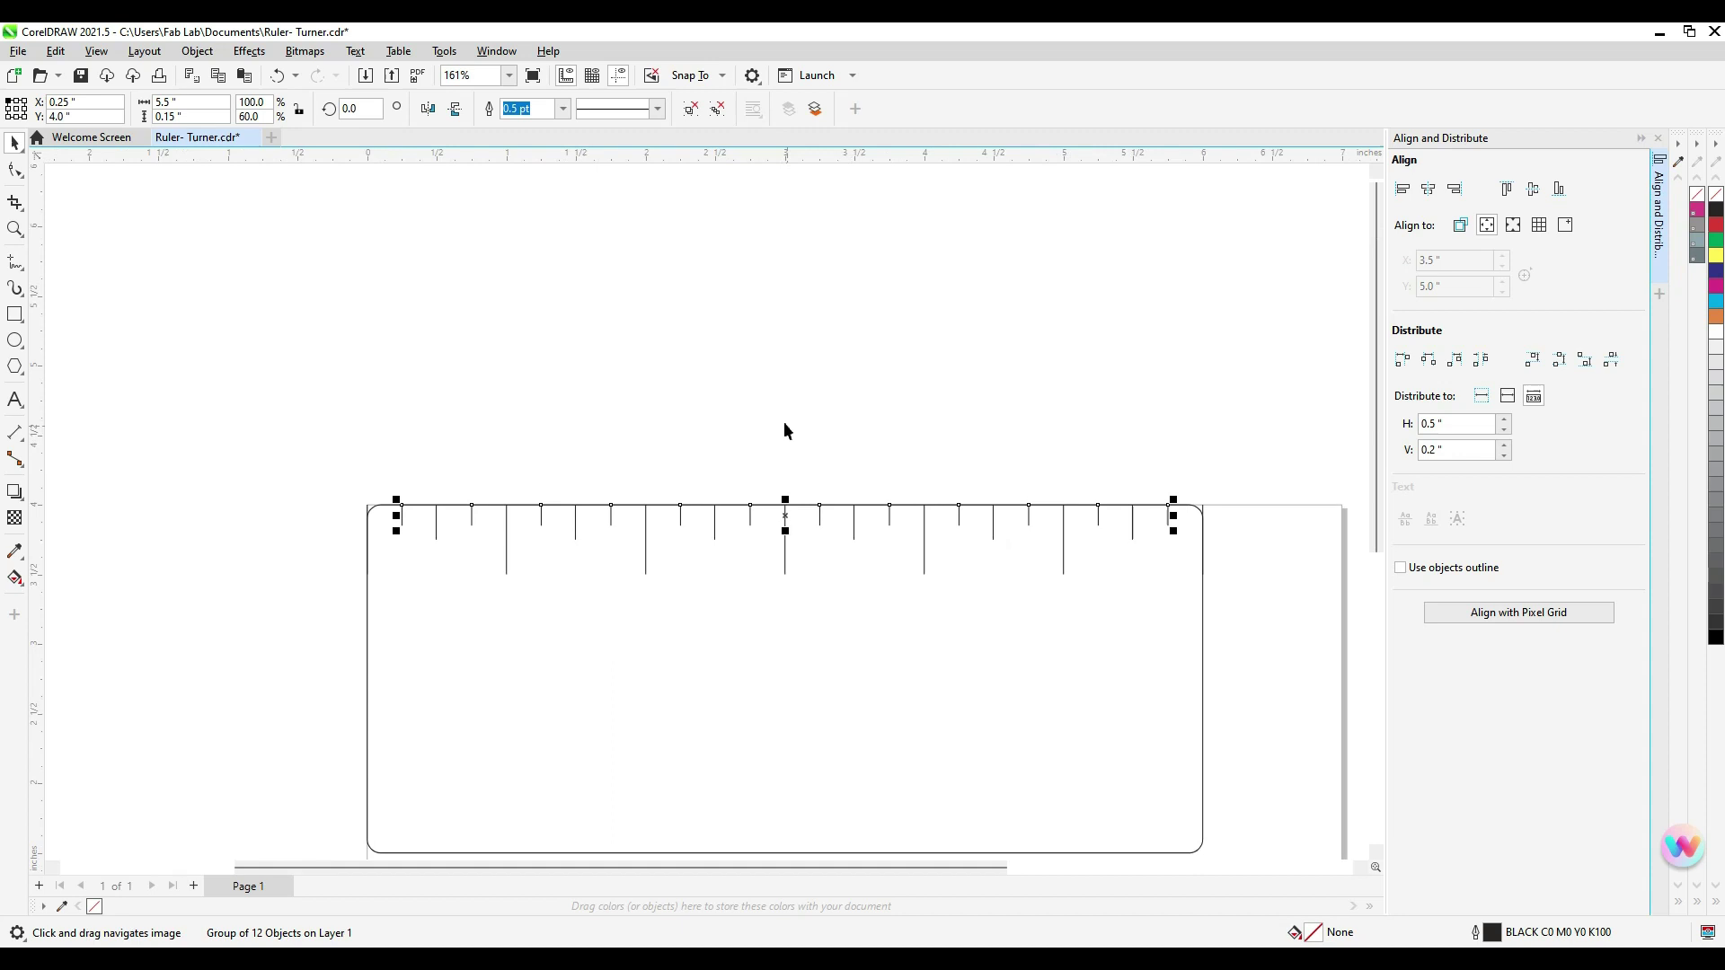
pyautogui.click(772, 405)
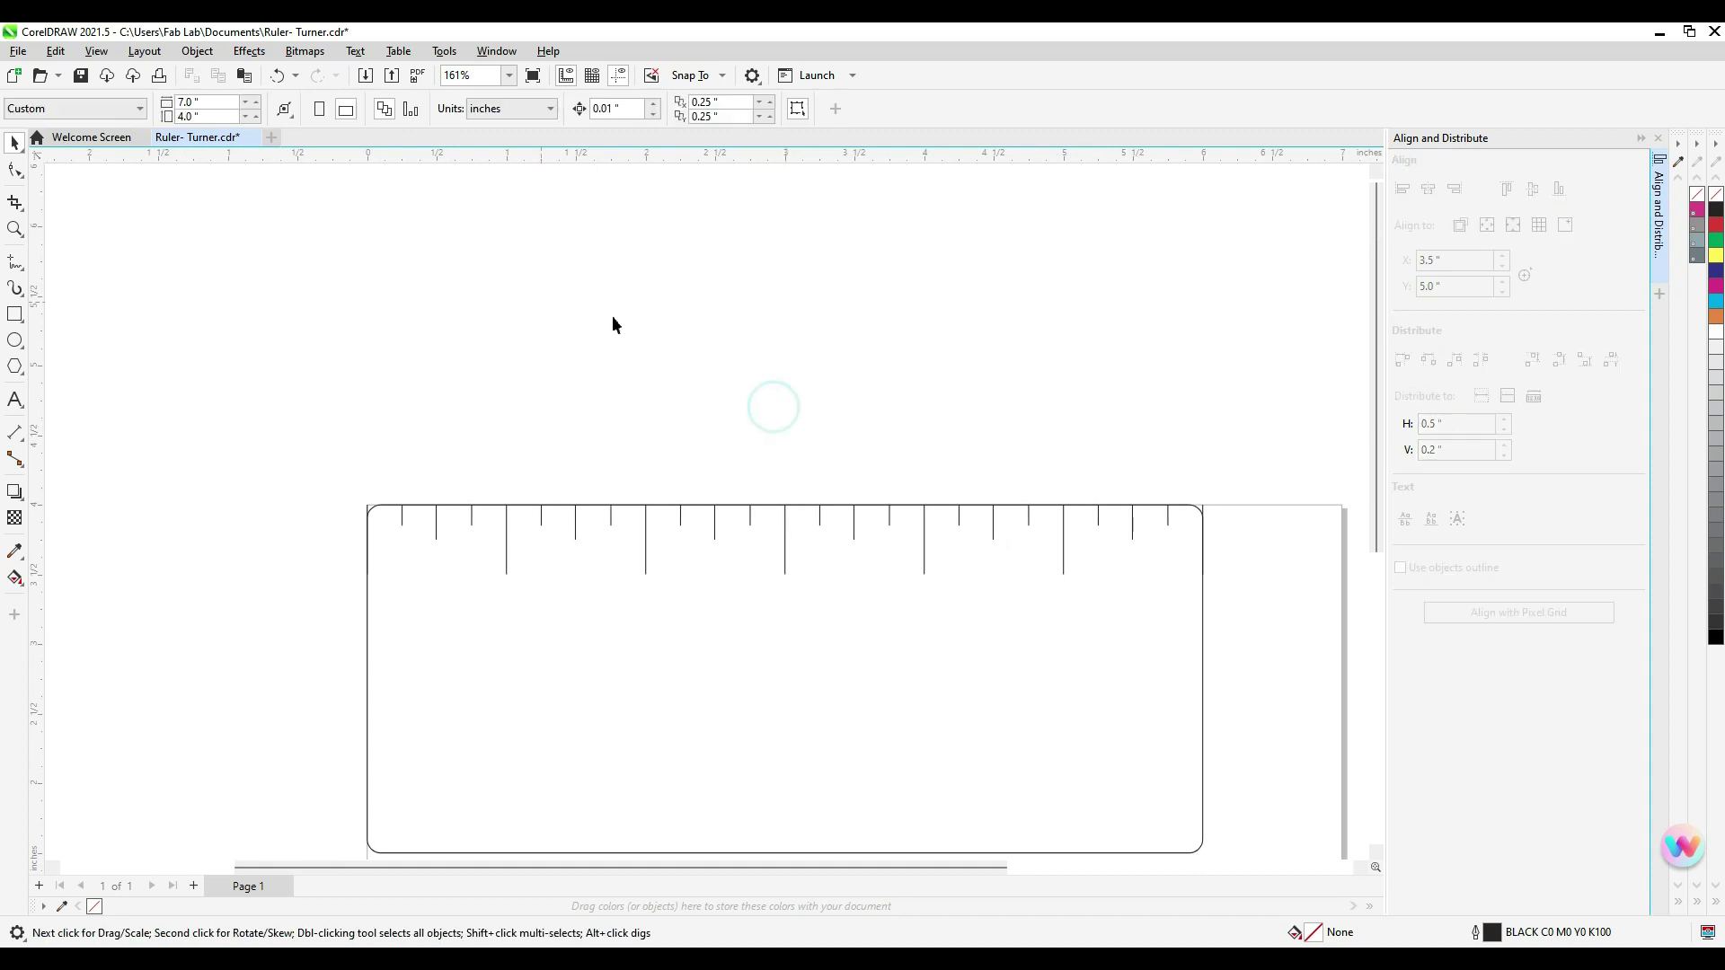
# Make two copies of the short tick group and interleave them into one row
pyautogui.click(403, 520)
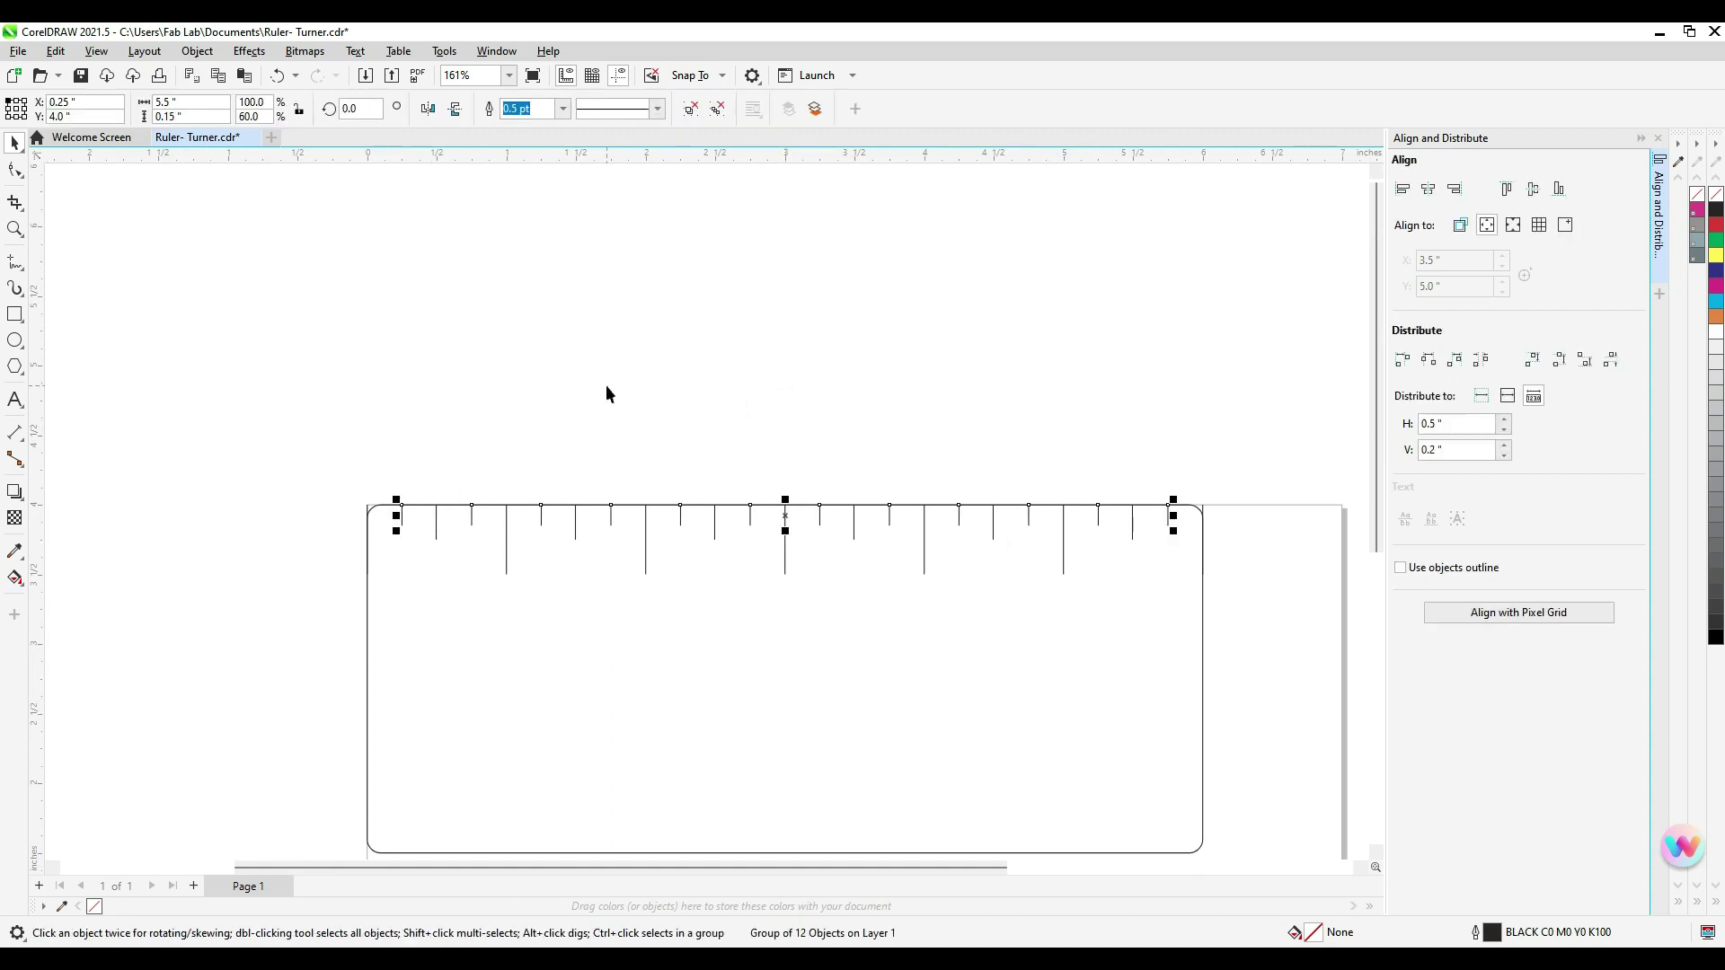
pyautogui.hotkey('ctrl', 'd')
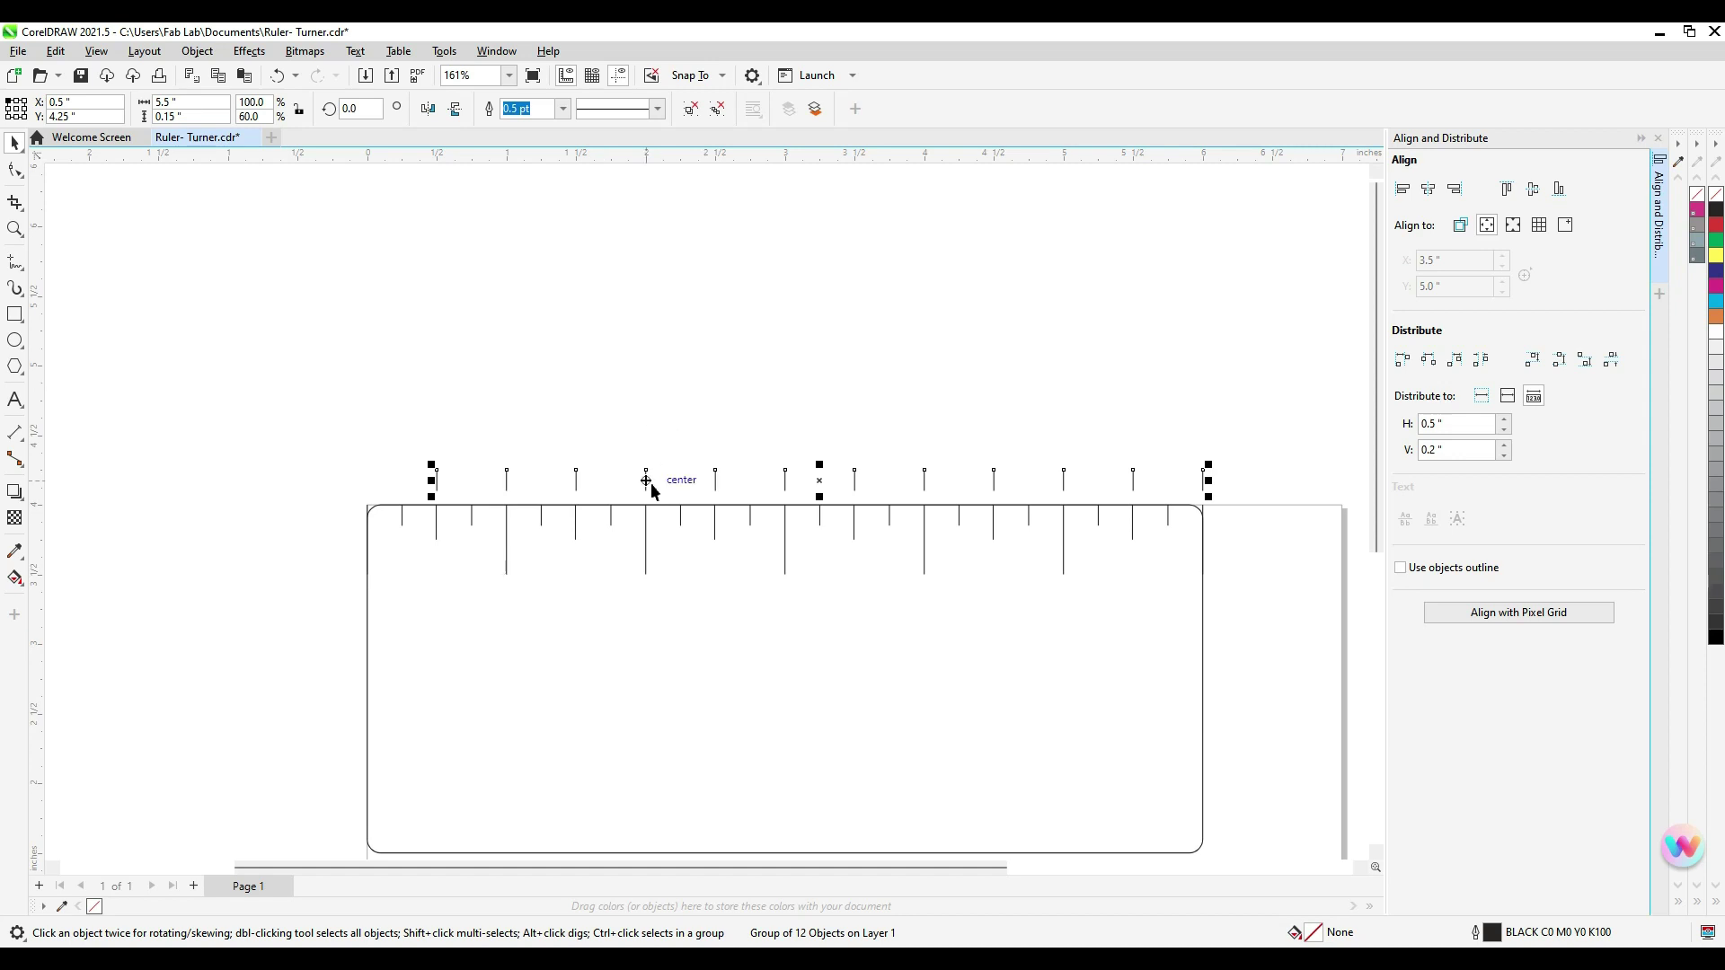
pyautogui.moveTo(649, 483); pyautogui.dragTo(558, 396)
pyautogui.hotkey('ctrl', 'd')
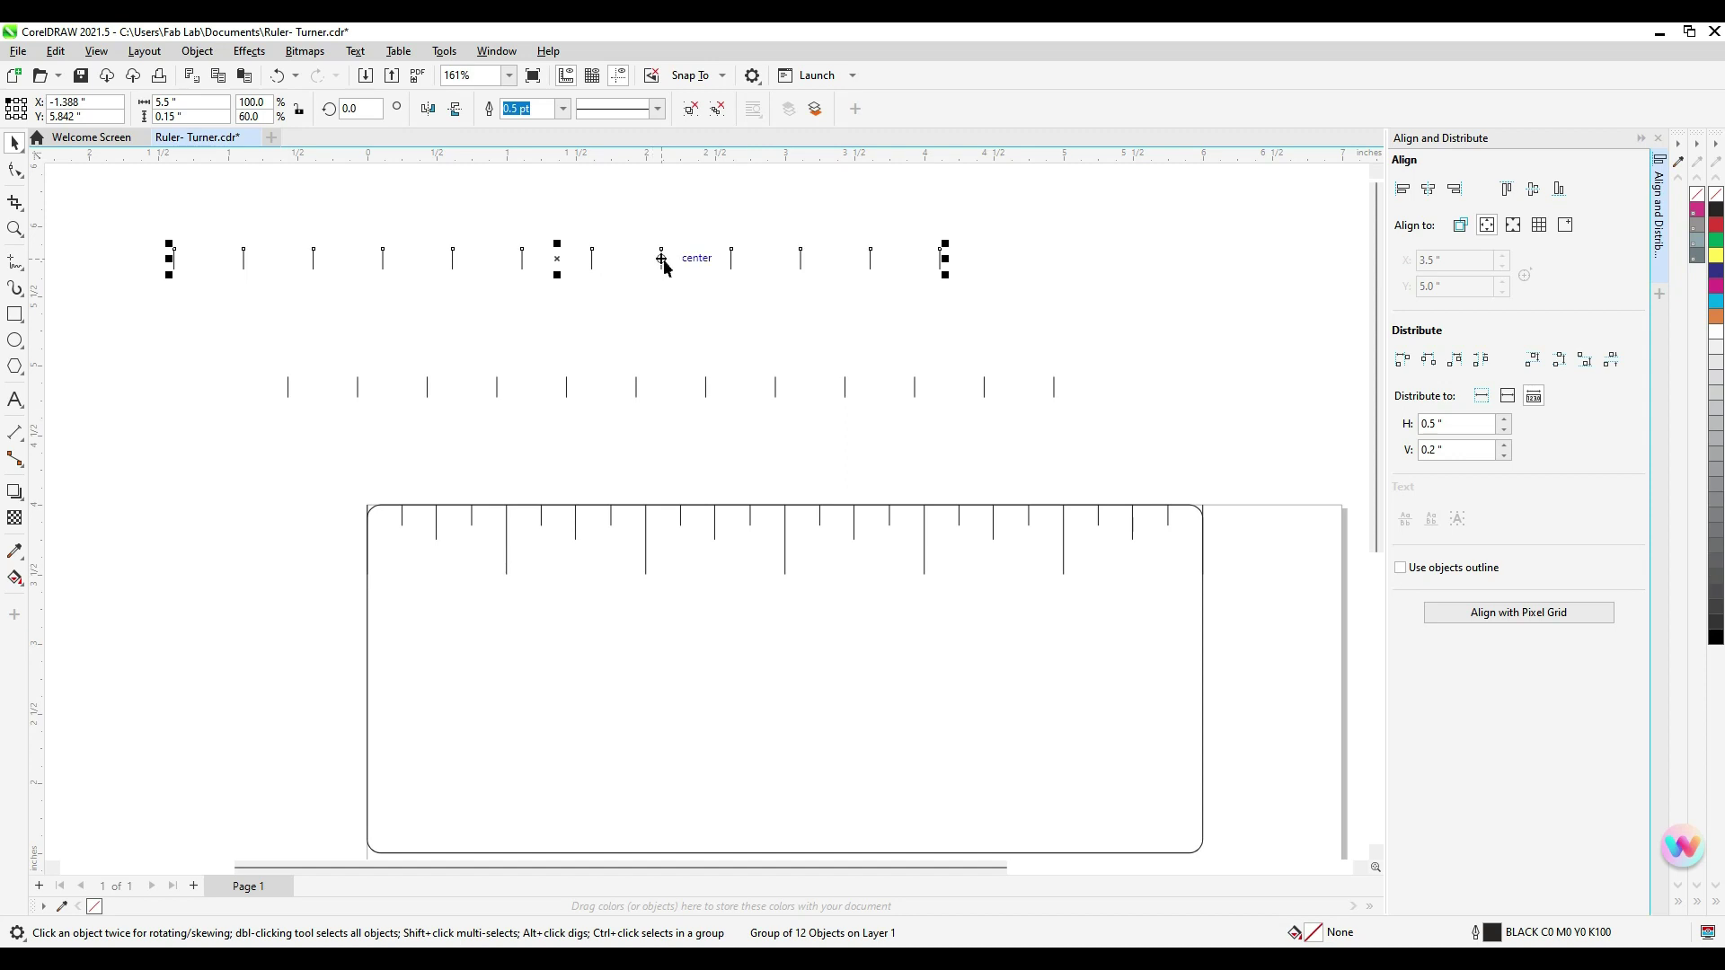
pyautogui.moveTo(665, 262); pyautogui.dragTo(813, 397)
pyautogui.click(473, 444)
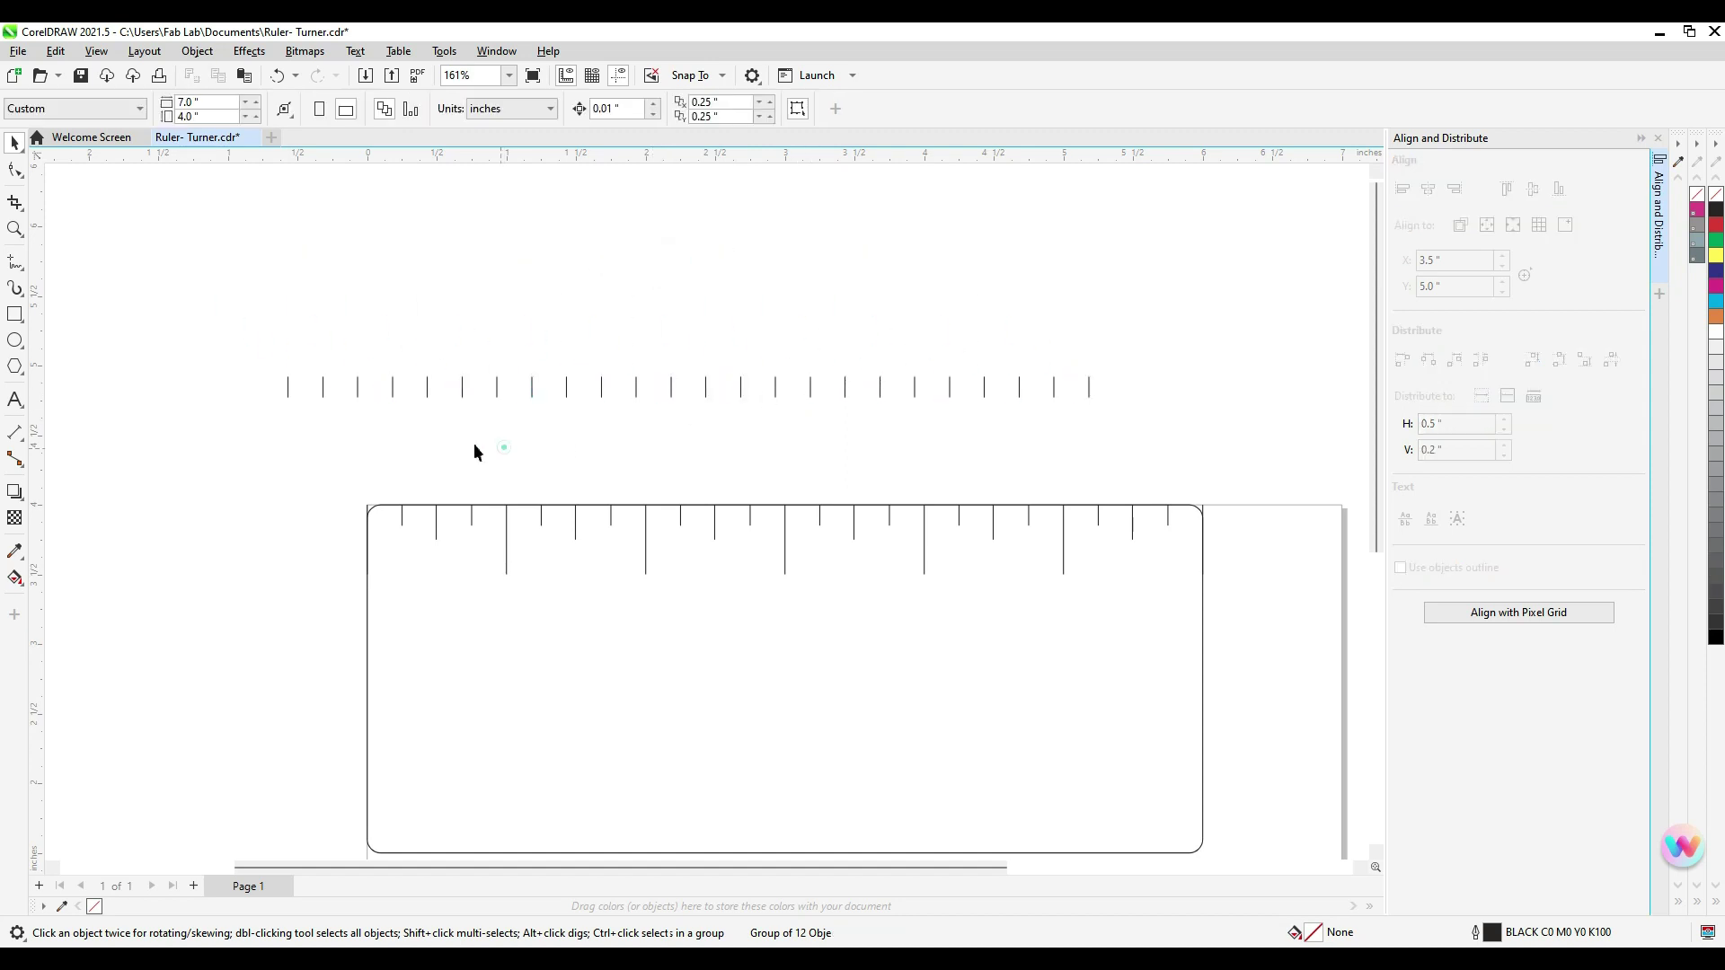
# Select both interleaved copies and align the row to the page bottom
pyautogui.moveTo(221, 294); pyautogui.dragTo(1188, 441)
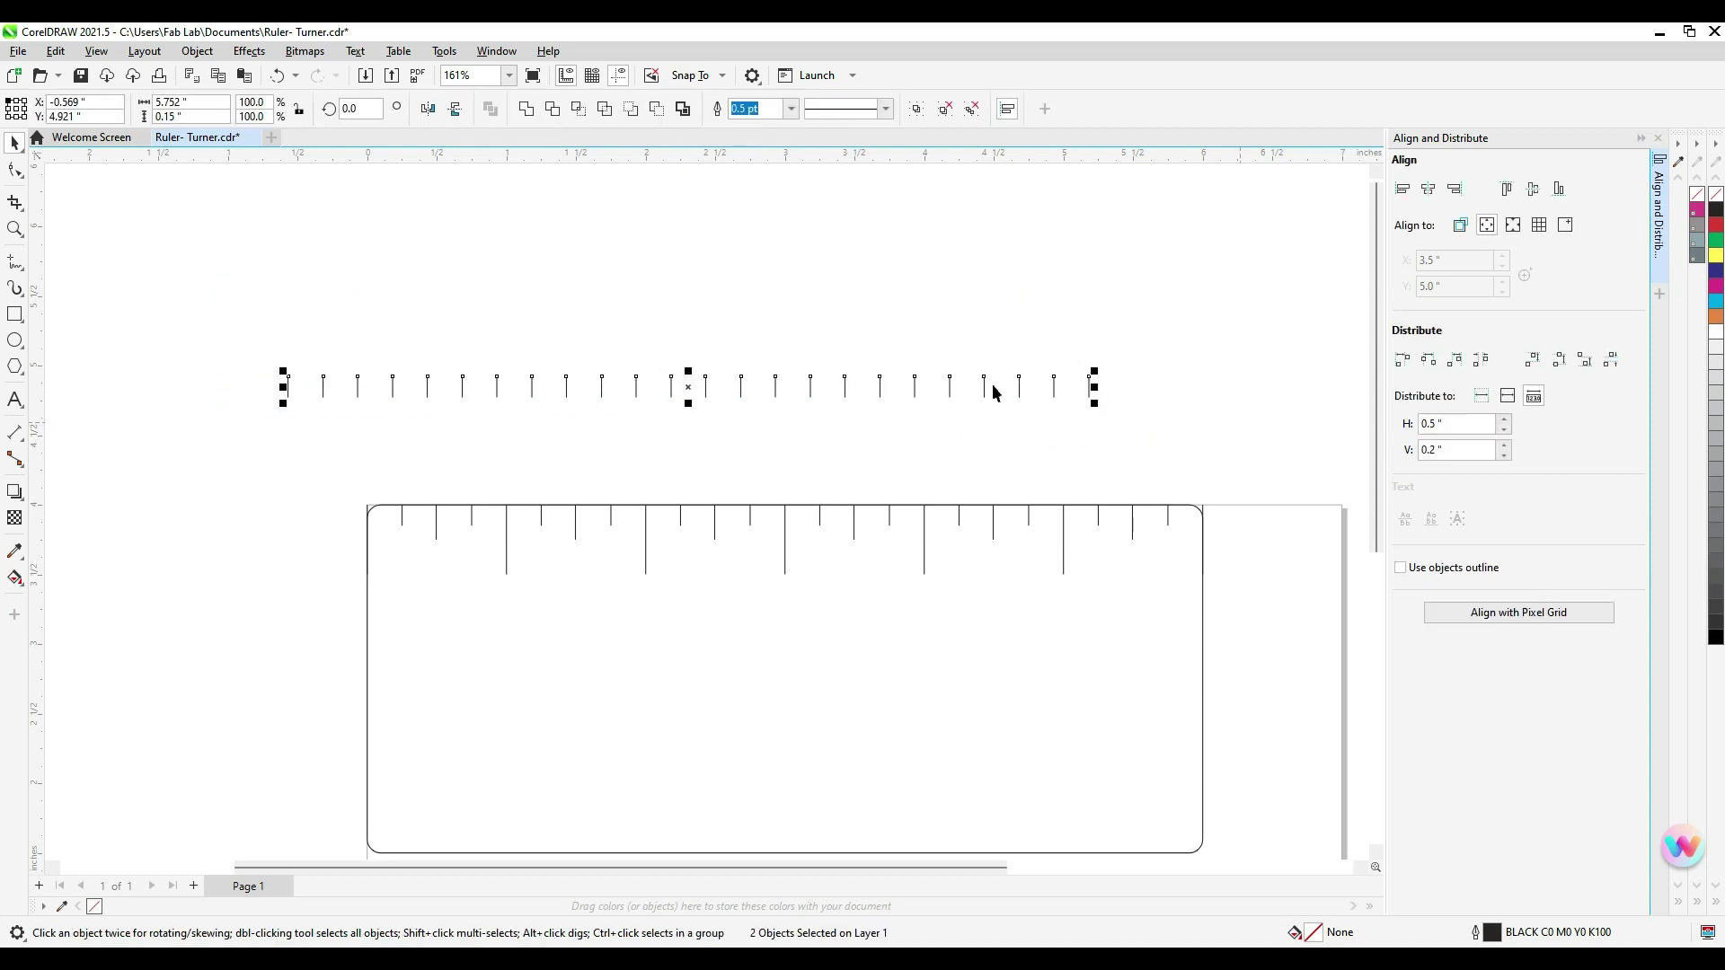
pyautogui.click(1559, 189)
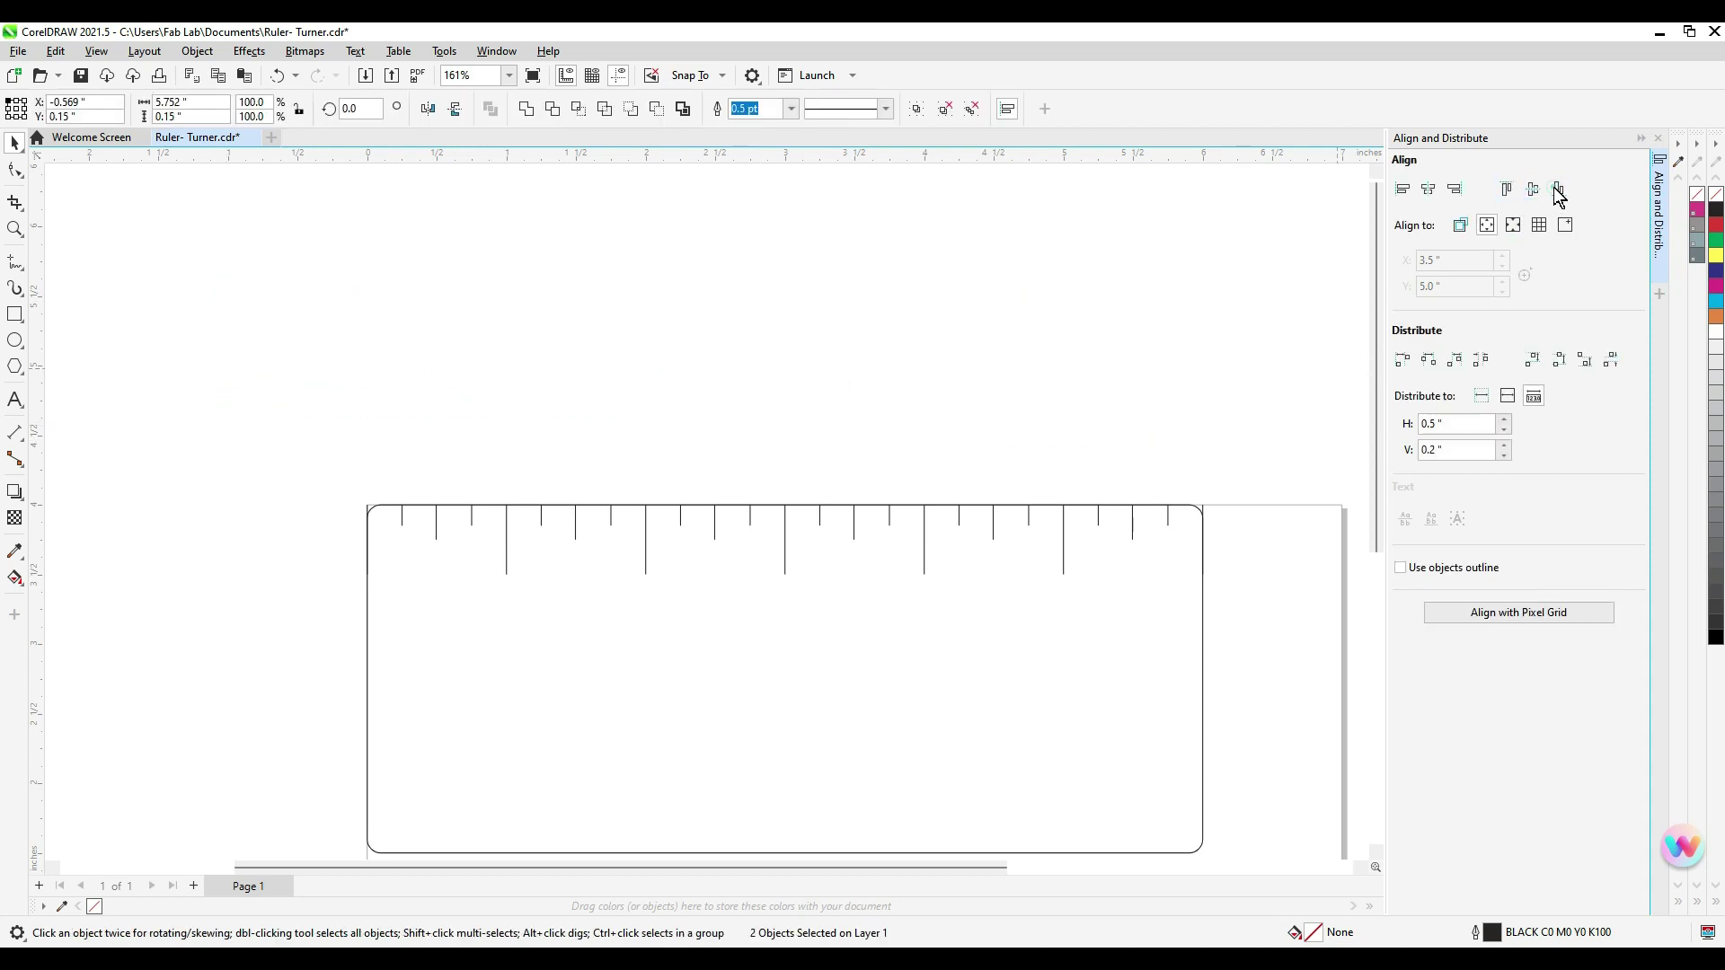
pyautogui.moveTo(1127, 692); pyautogui.dragTo(1076, 491)
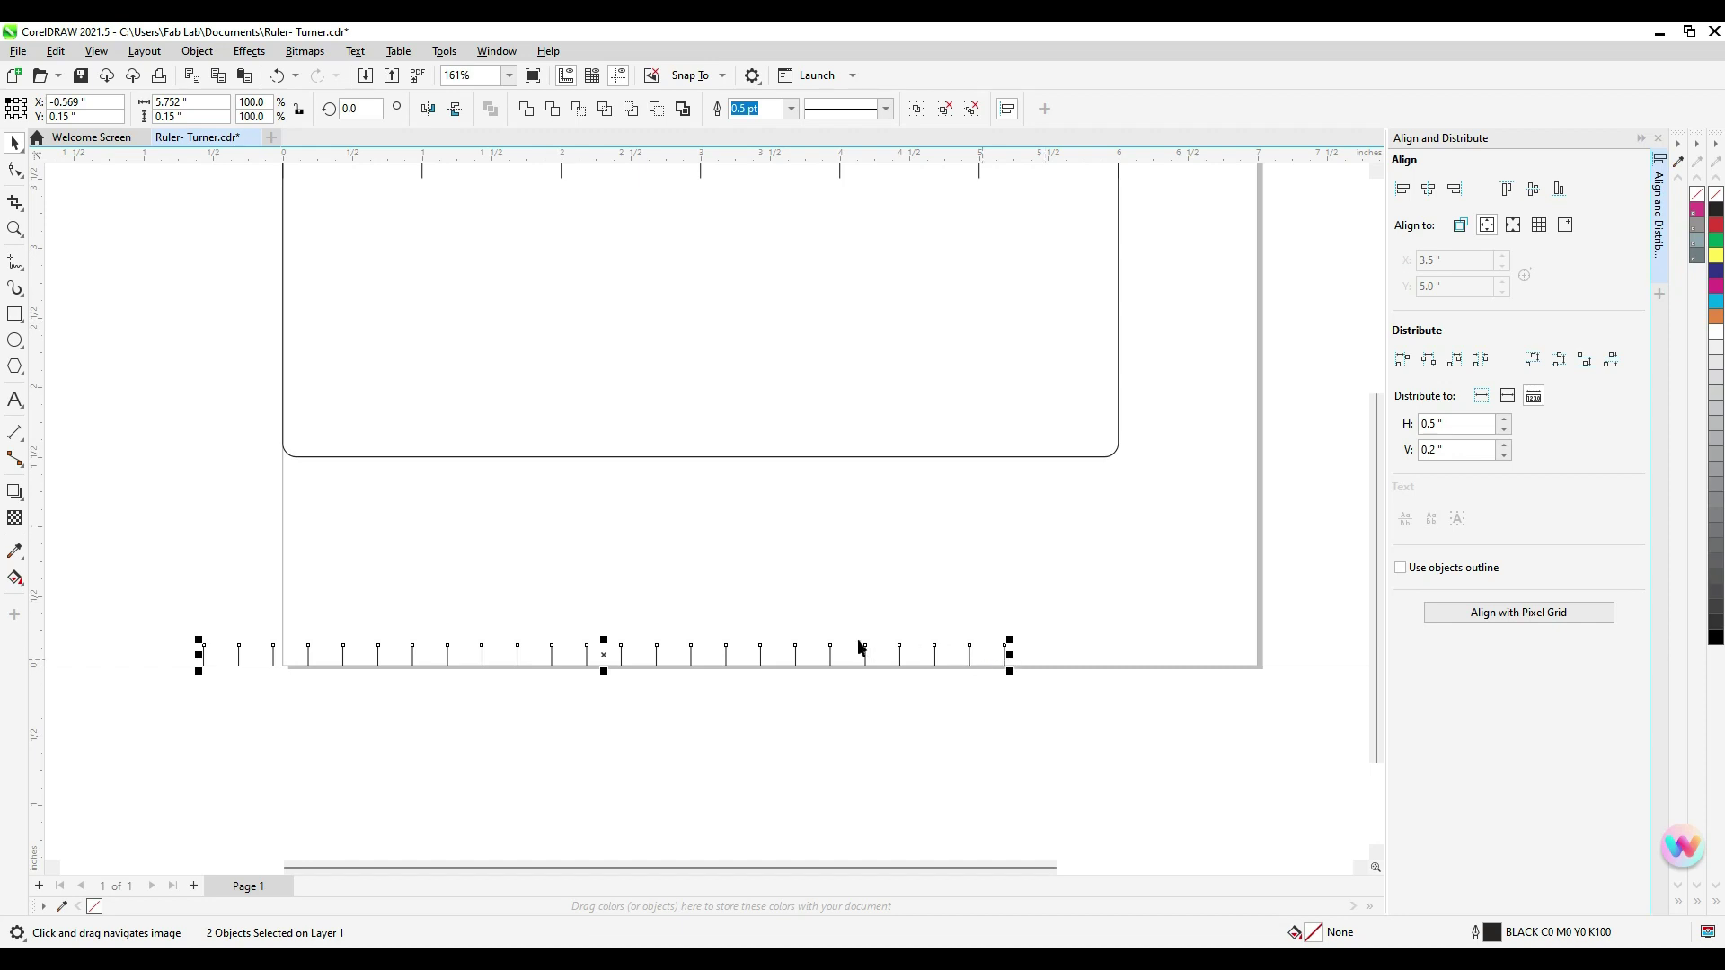
pyautogui.moveTo(576, 571); pyautogui.dragTo(691, 616)
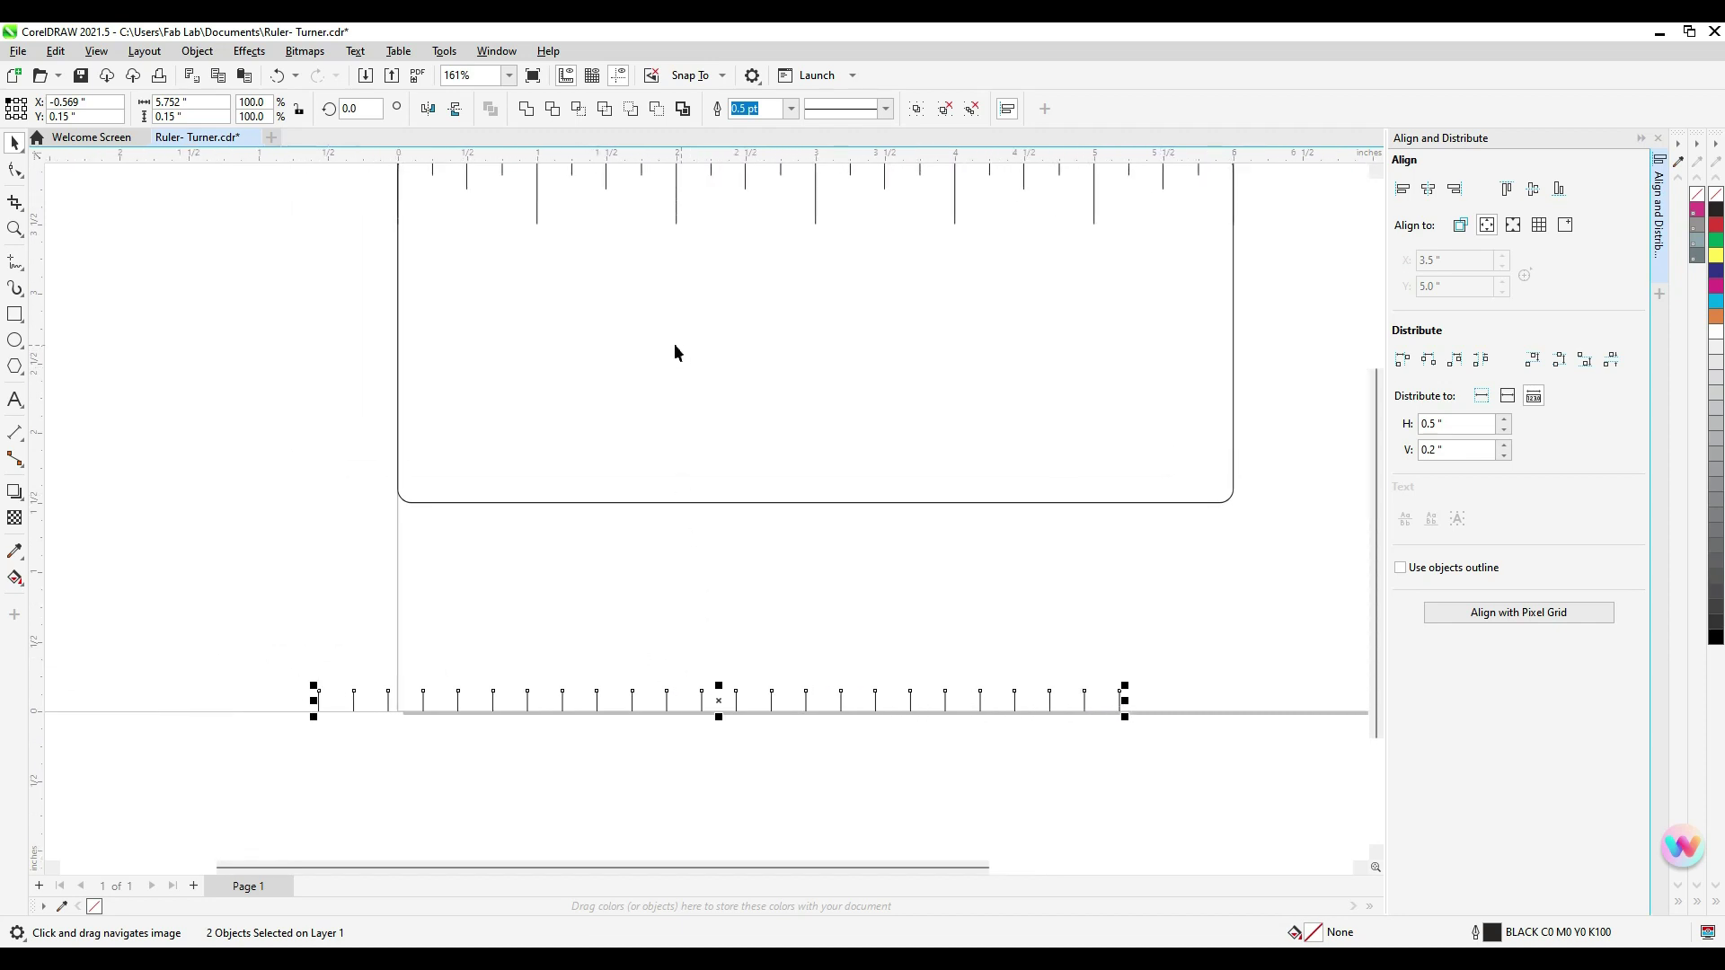
# Select the 24 loose ticks and distribute them horizontally 0.25" apart
pyautogui.click(947, 111)
pyautogui.click(351, 755)
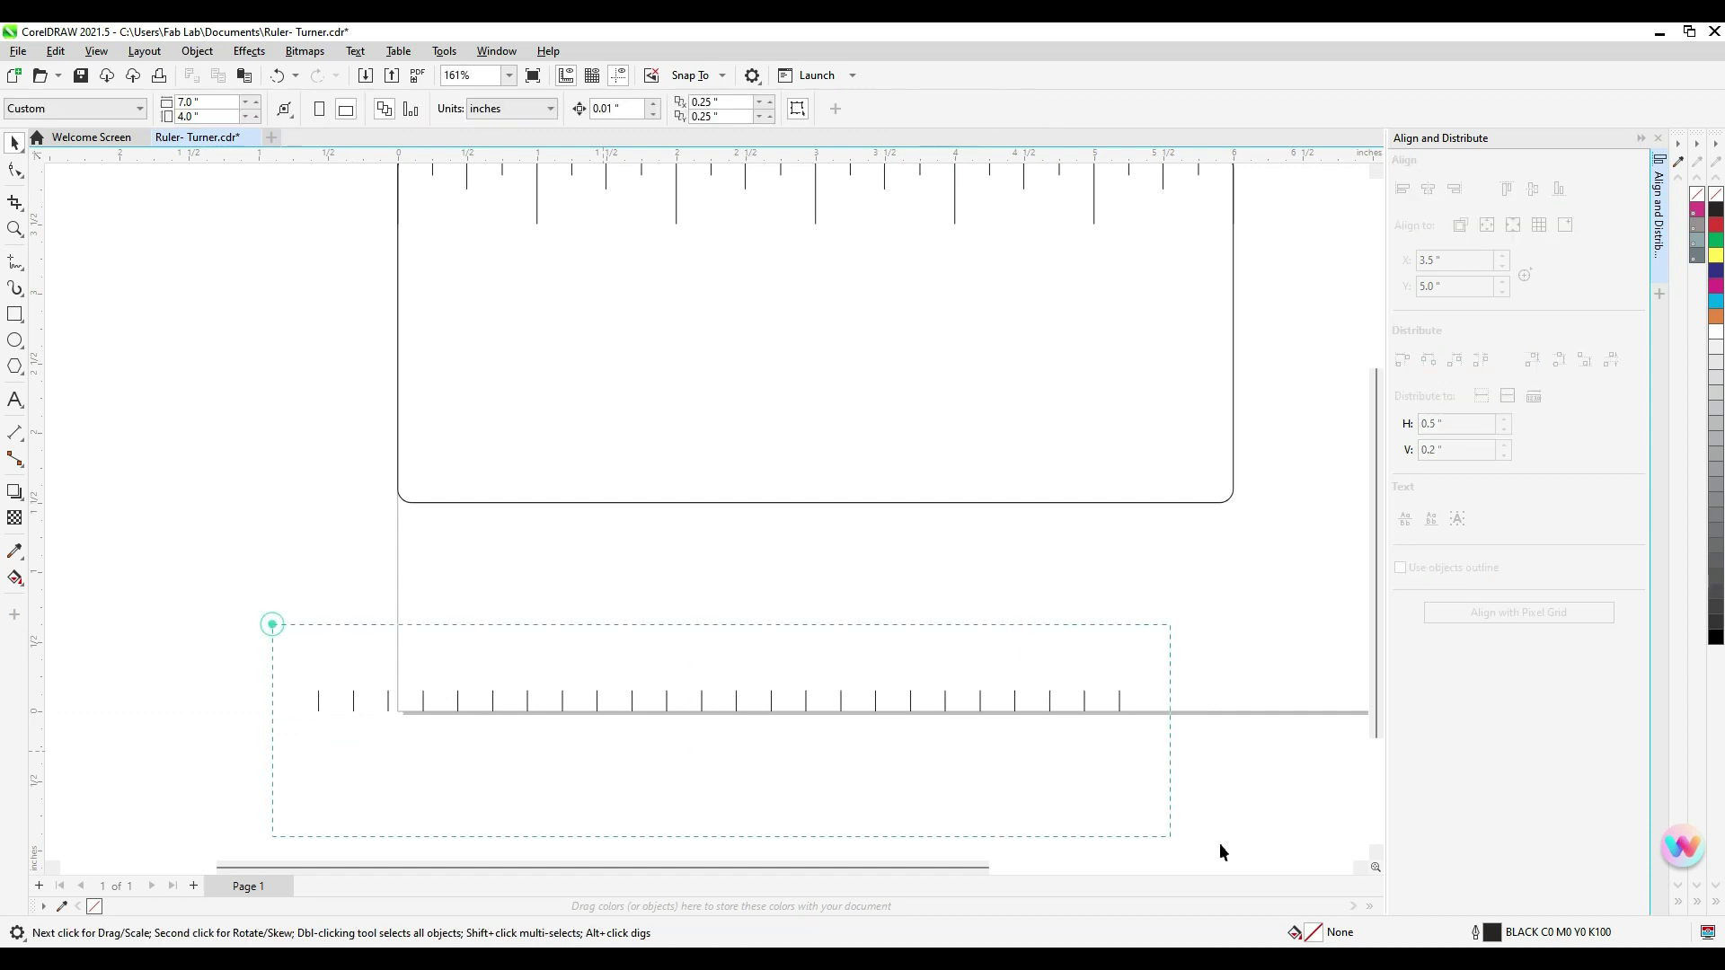
pyautogui.moveTo(1221, 852); pyautogui.dragTo(1280, 827)
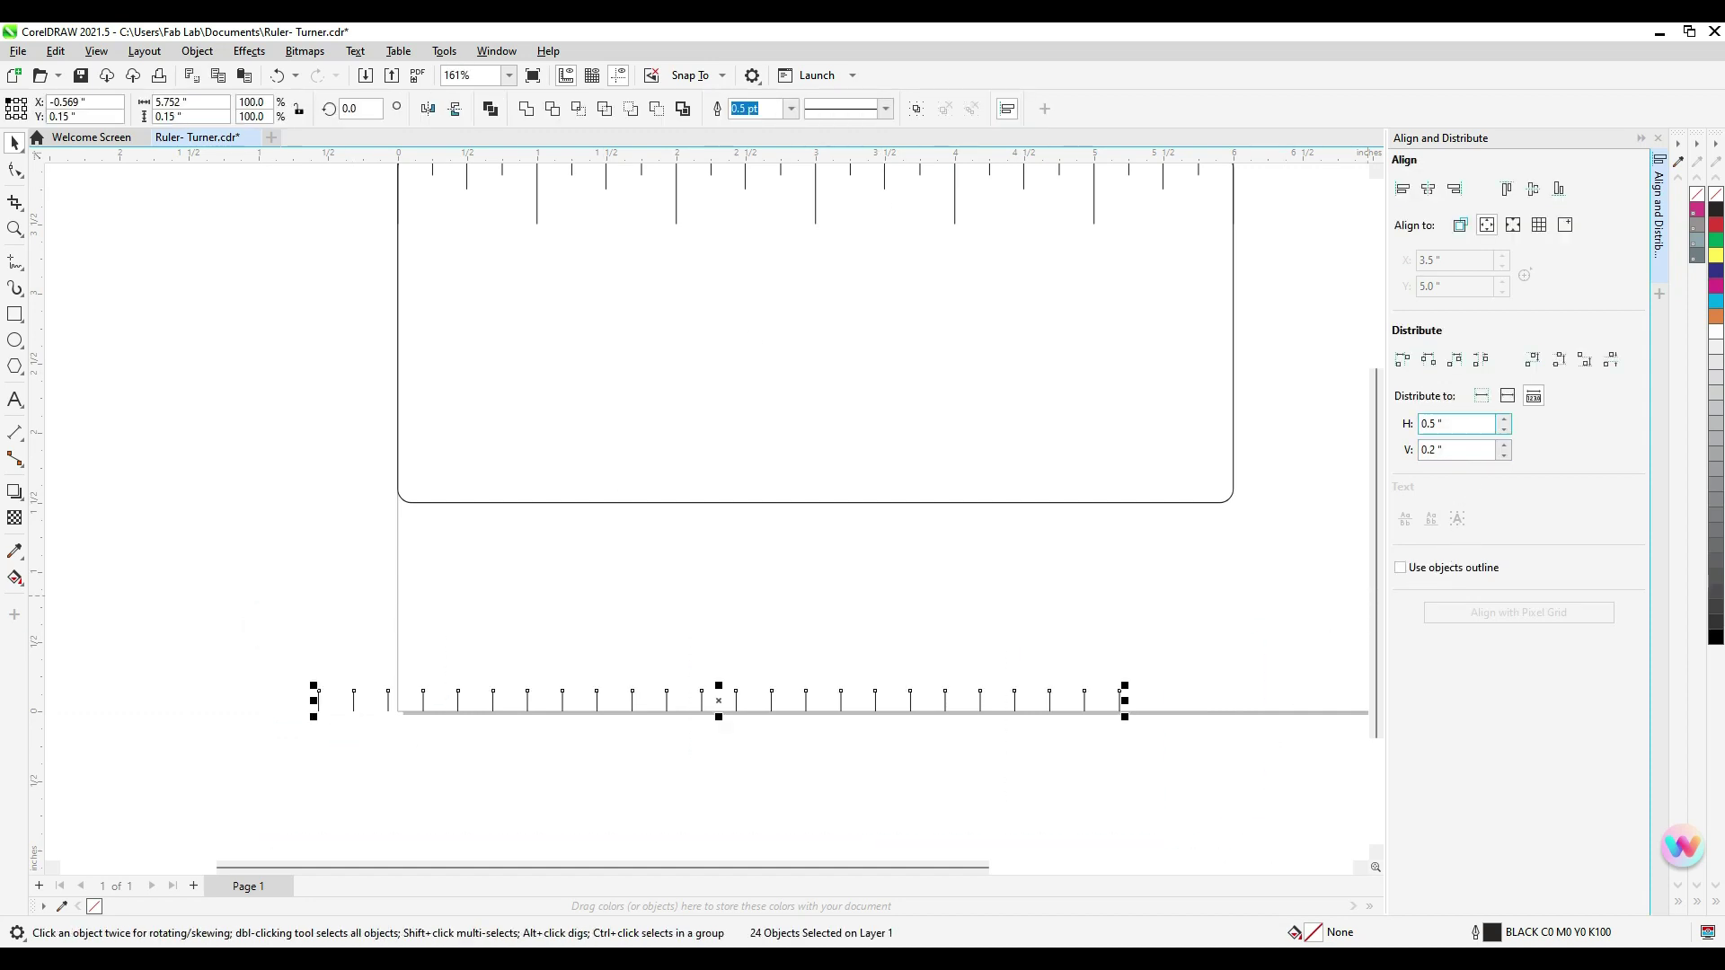
pyautogui.click(1482, 360)
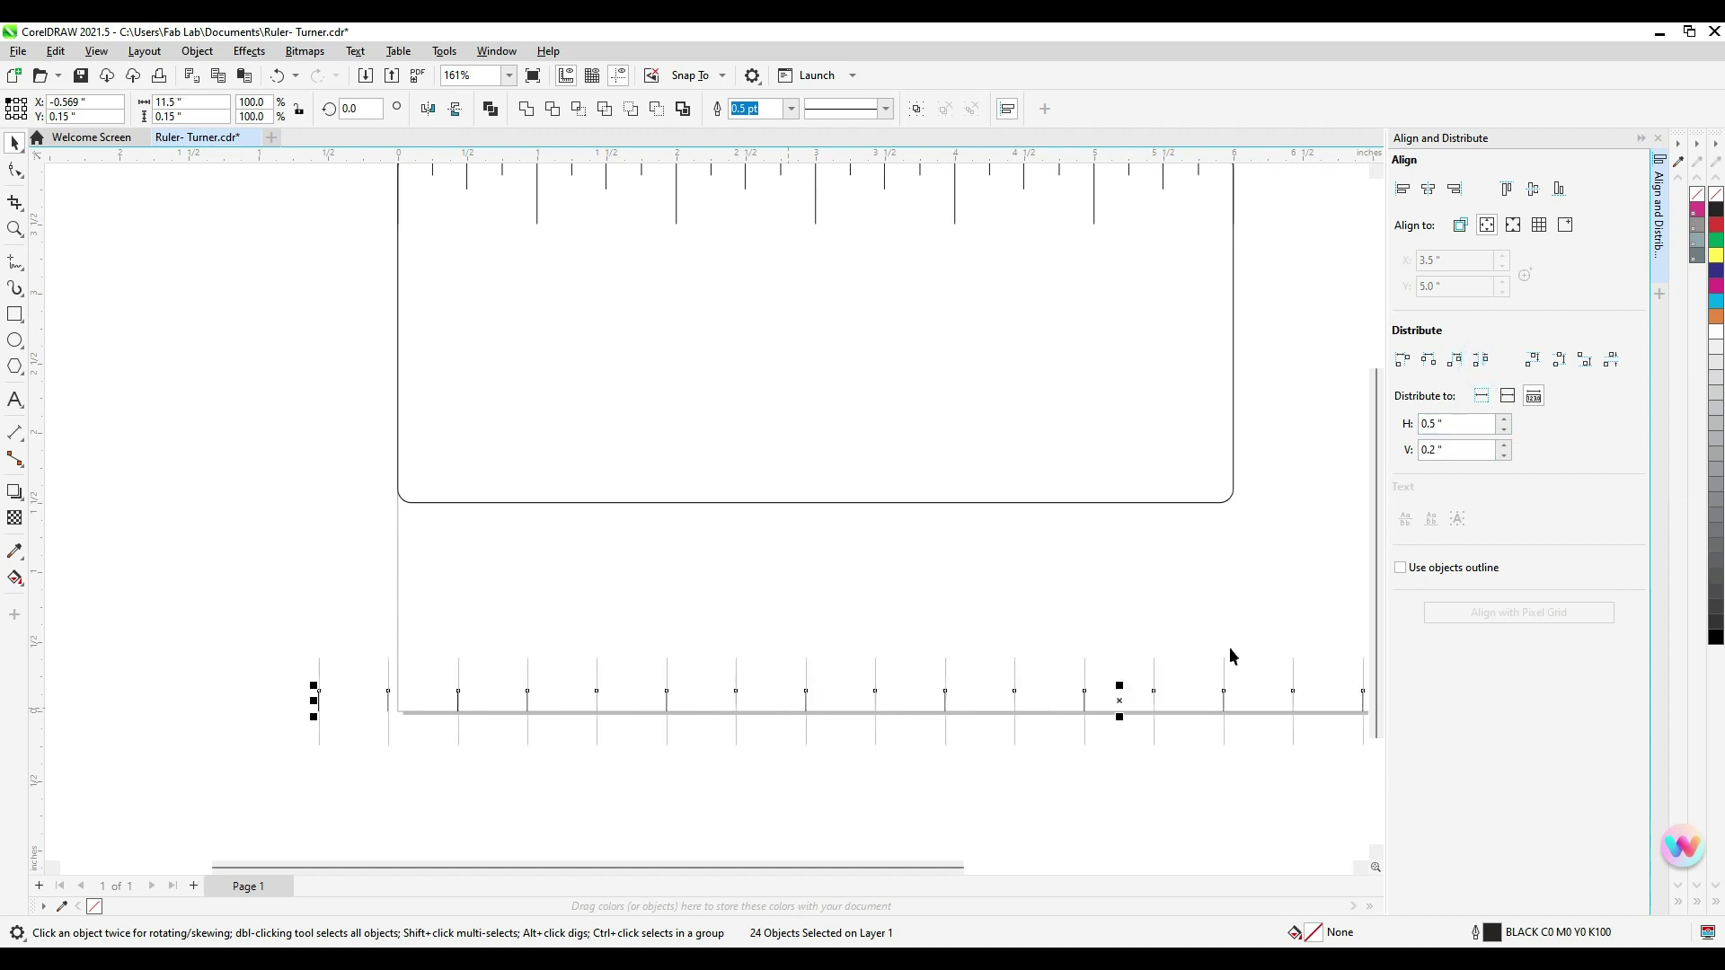
pyautogui.click(1429, 425)
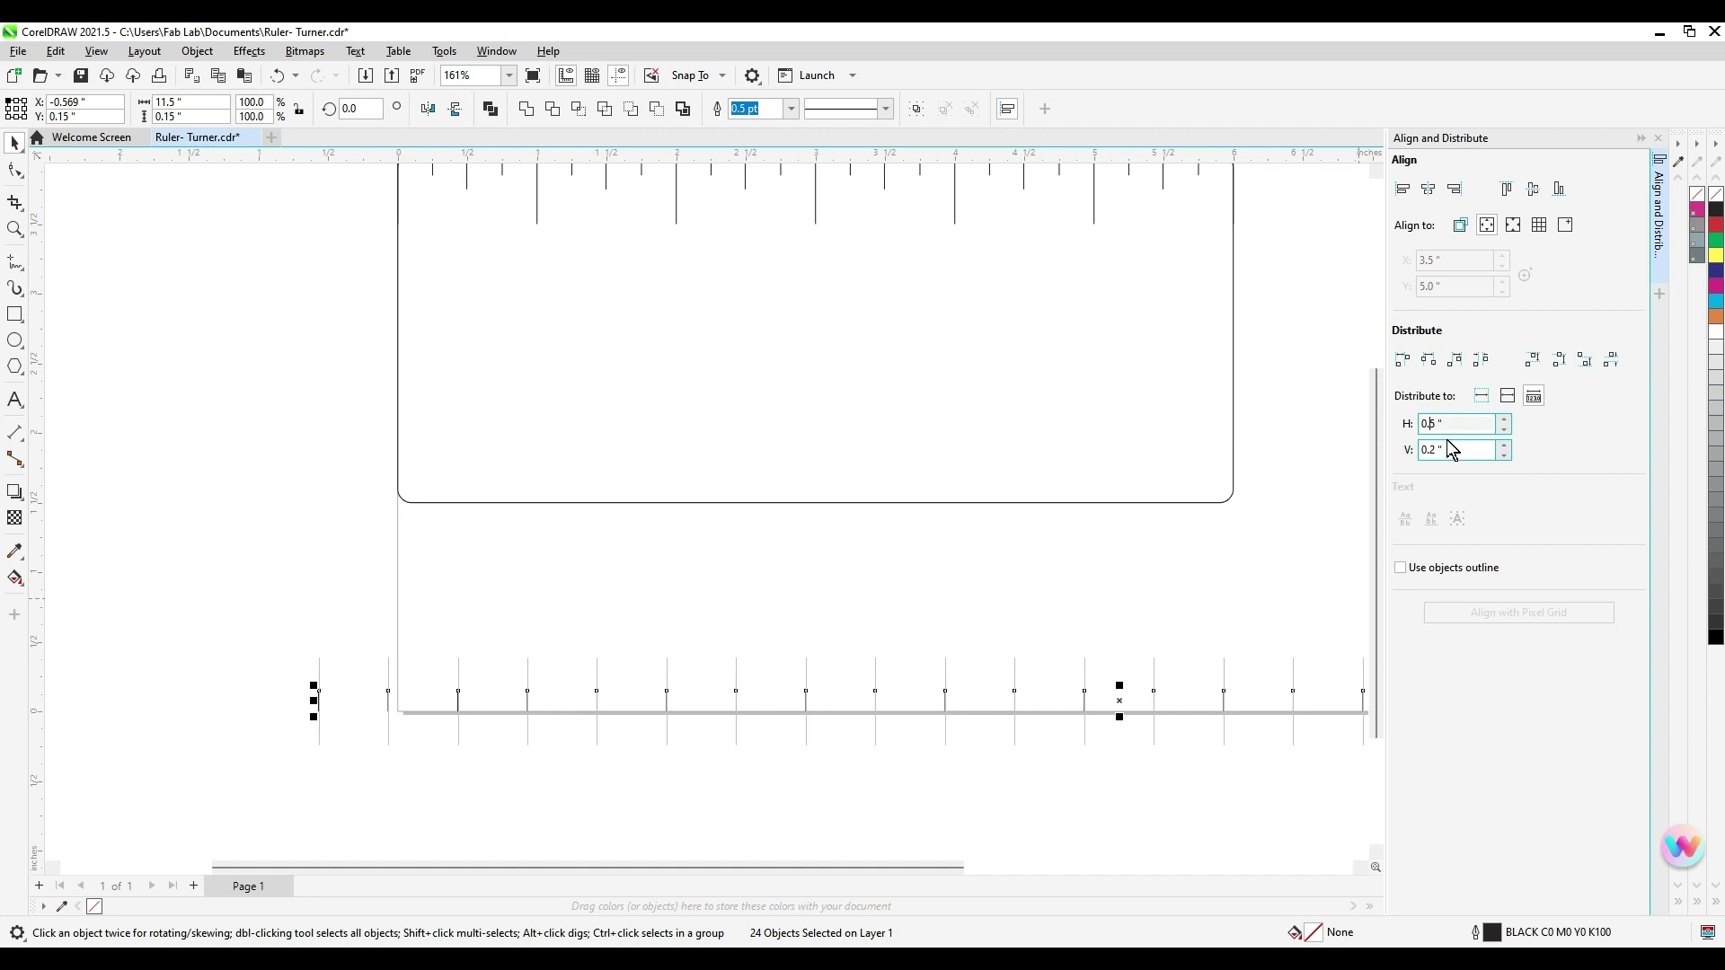
pyautogui.click(1481, 359)
pyautogui.scroll(2, 1222, 638)
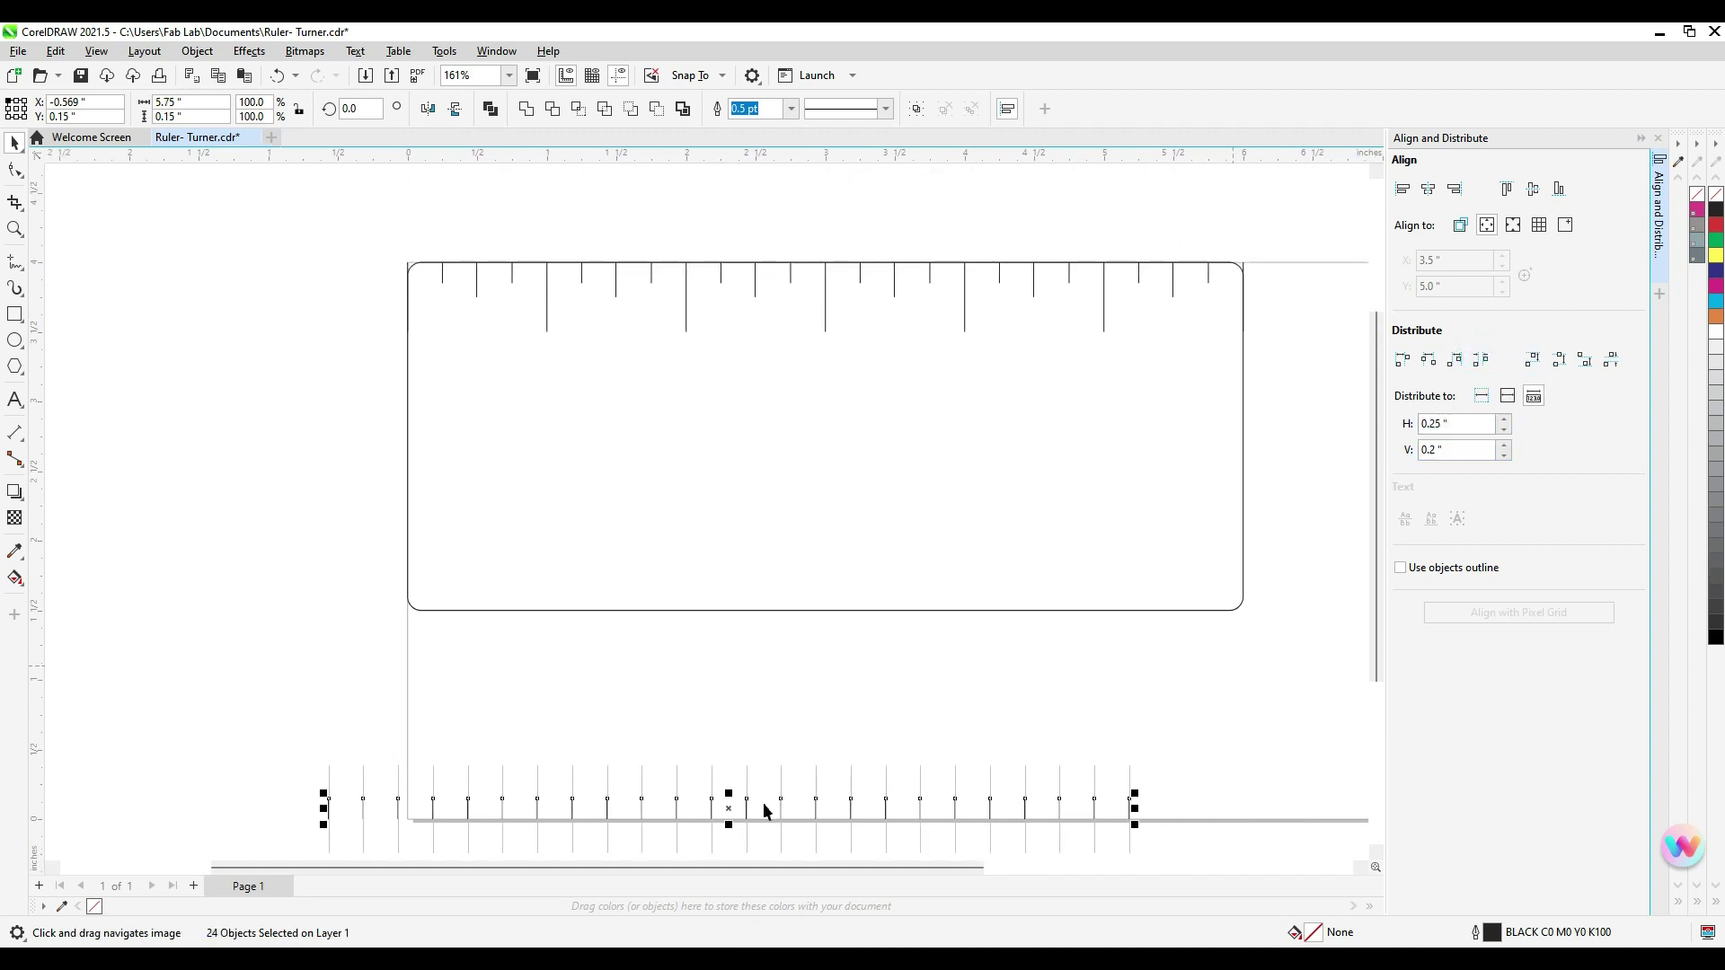
# Drag the 24 ticks onto the ruler, group them, and set their Y position to 4.0"
pyautogui.moveTo(732, 809); pyautogui.dragTo(823, 282)
pyautogui.scroll(6, 382, 288)
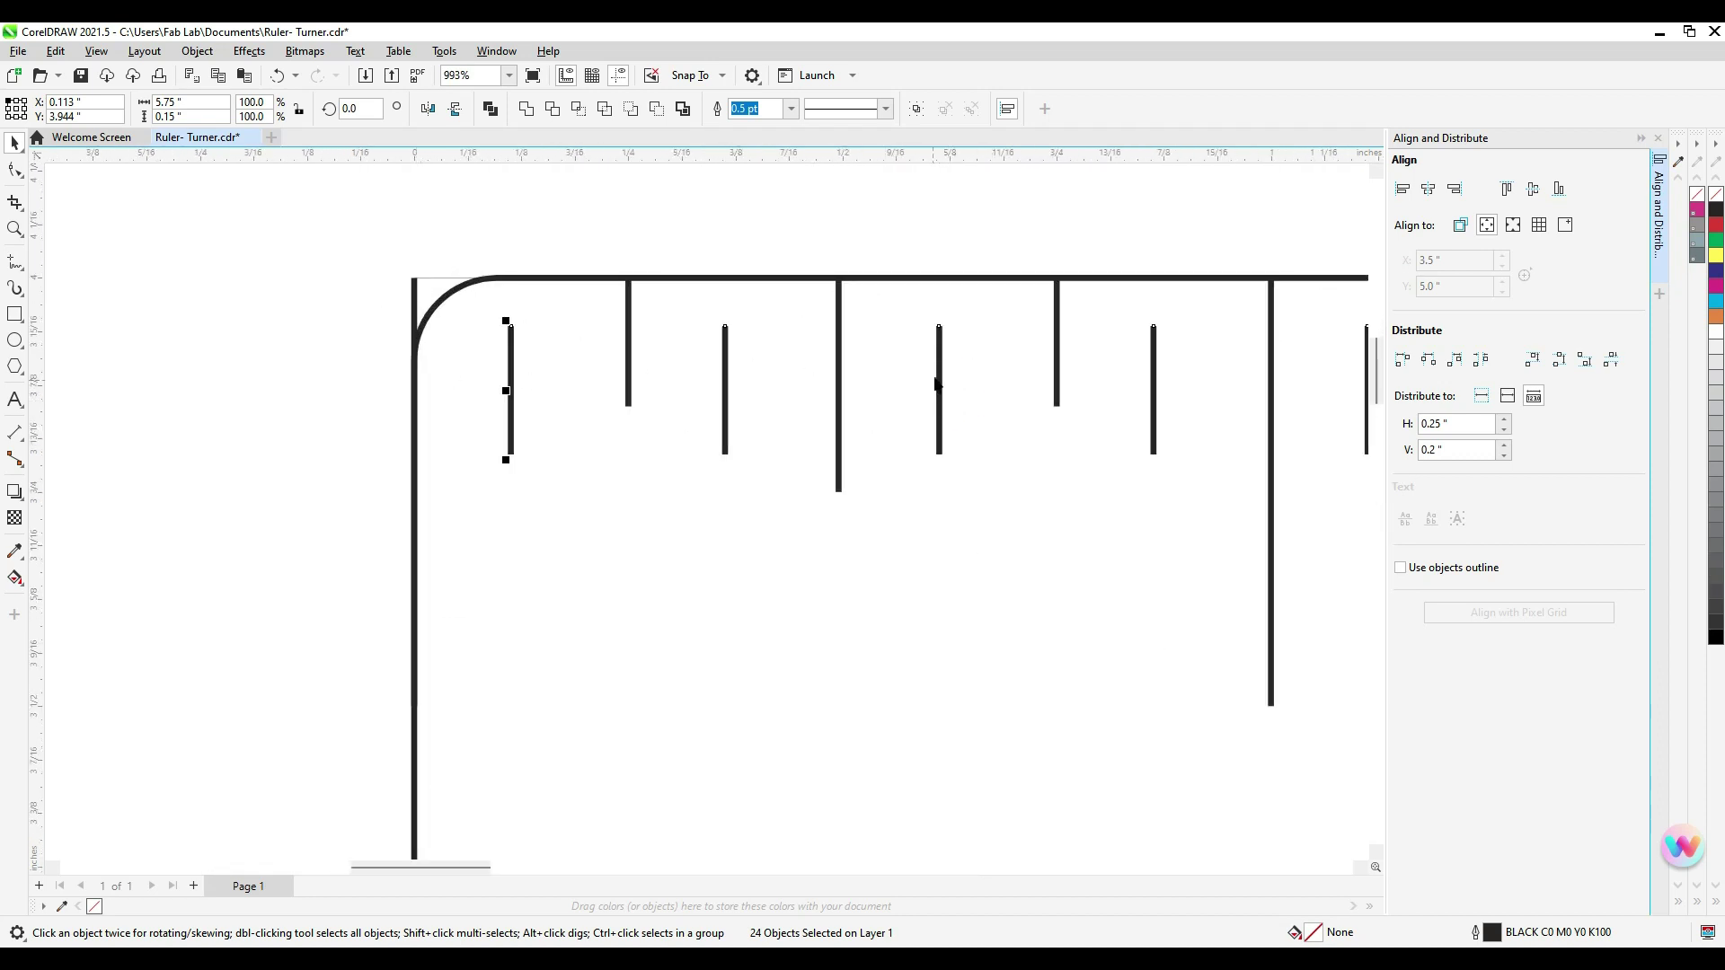
pyautogui.click(920, 111)
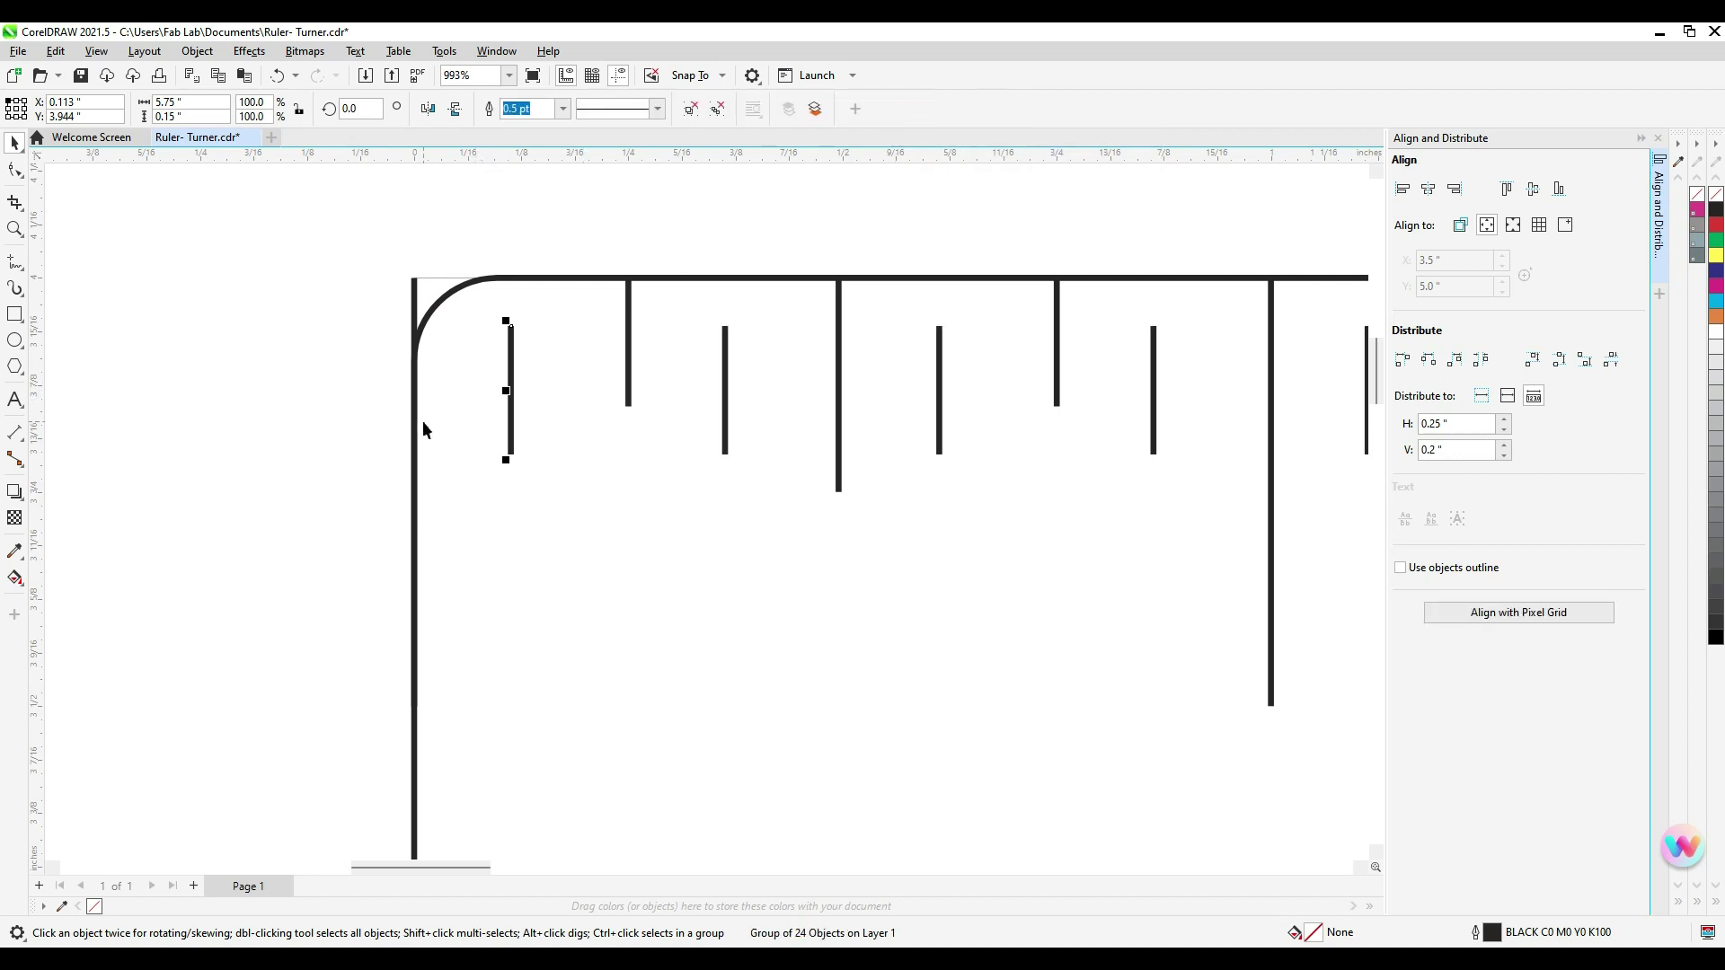
pyautogui.press('Up')
pyautogui.press('Up')
pyautogui.press('Up')
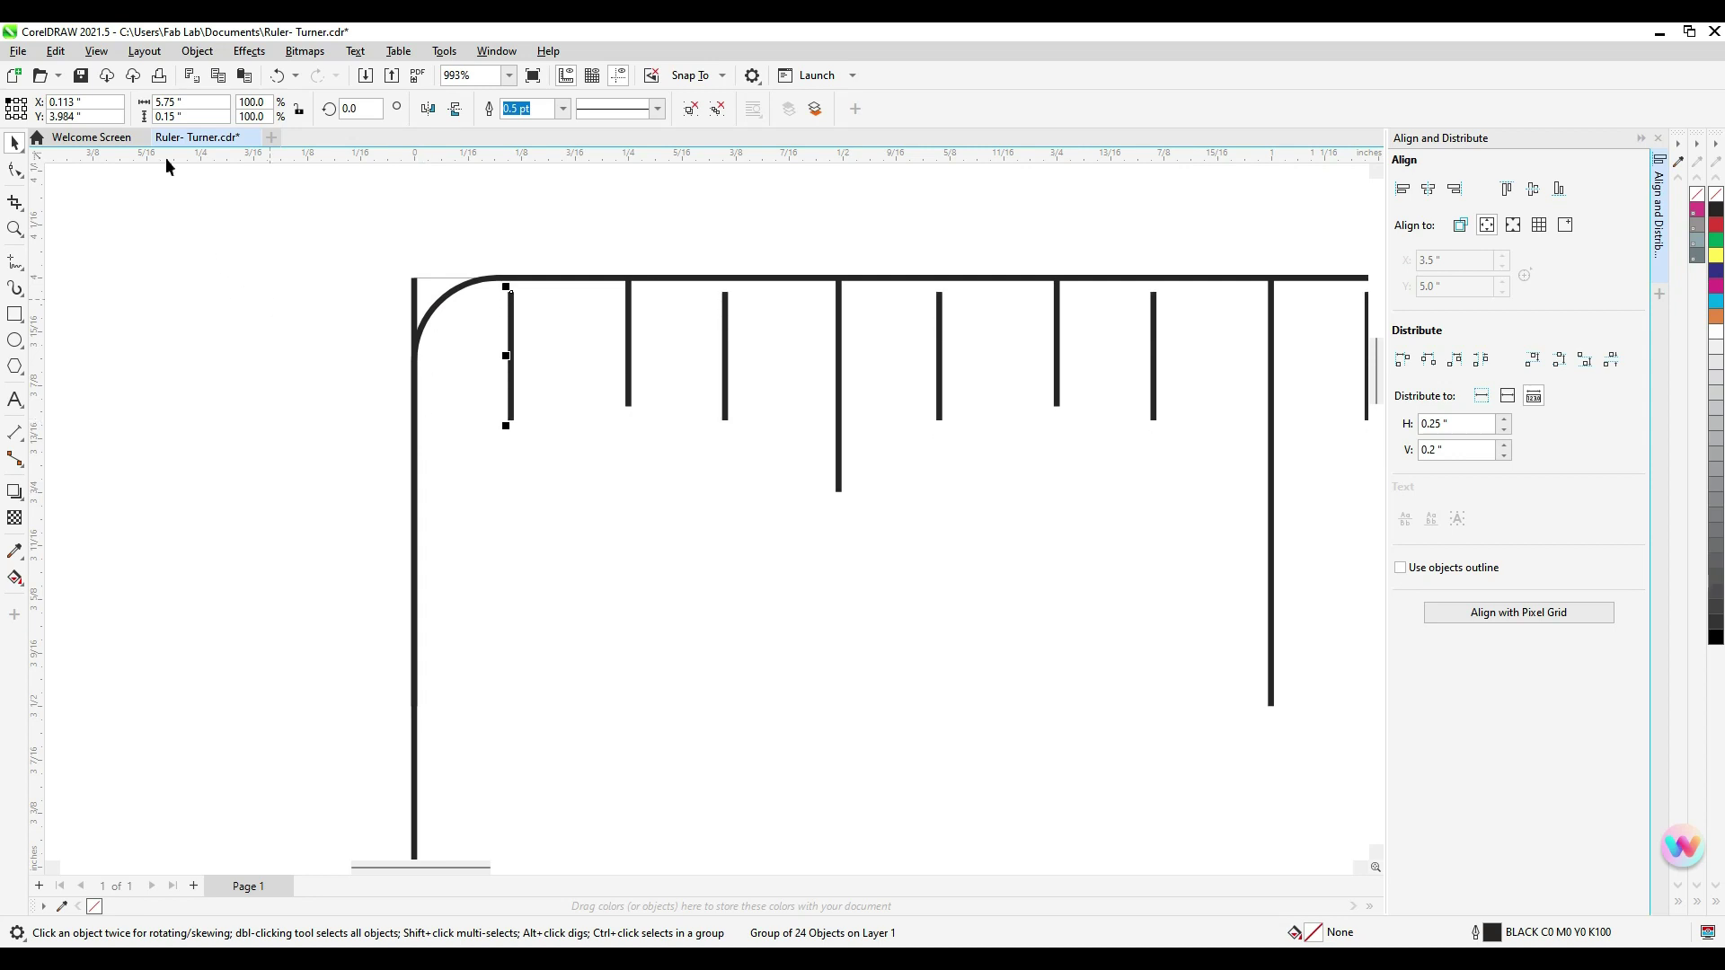
pyautogui.doubleClick(63, 116)
pyautogui.write('4')
pyautogui.press('Return')
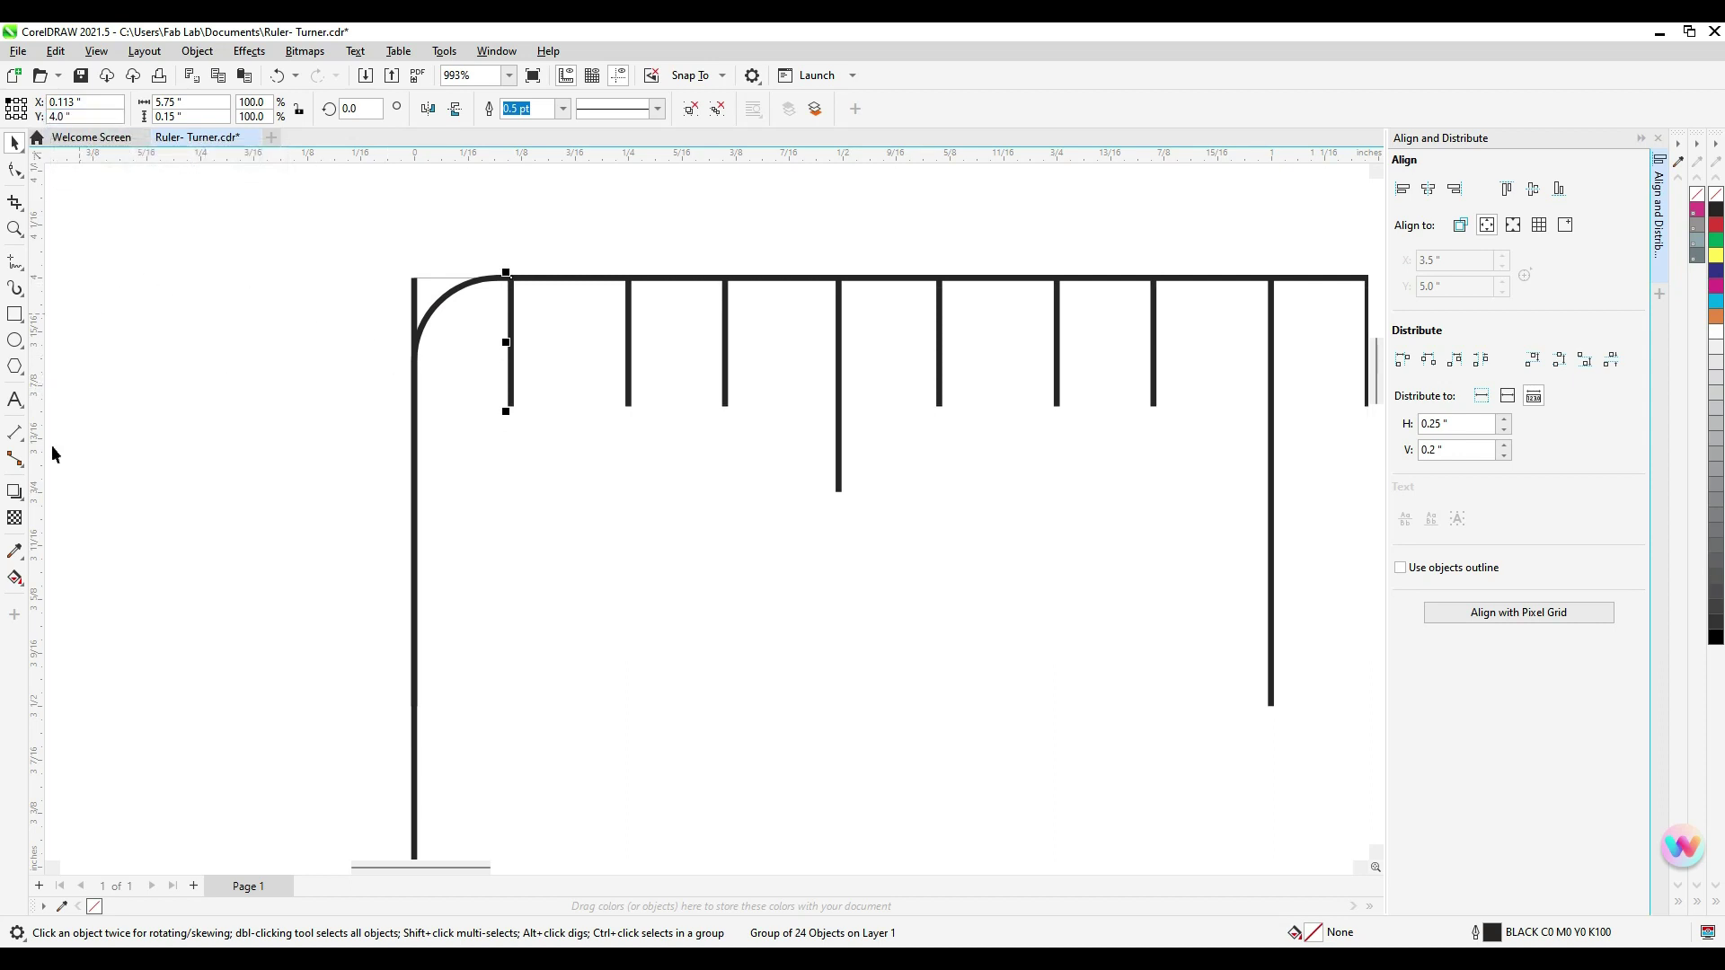
pyautogui.click(22, 440)
# Dimension the gap from the corner arc to the first tick, showing 0.000 precision
pyautogui.moveTo(414, 376); pyautogui.dragTo(509, 377)
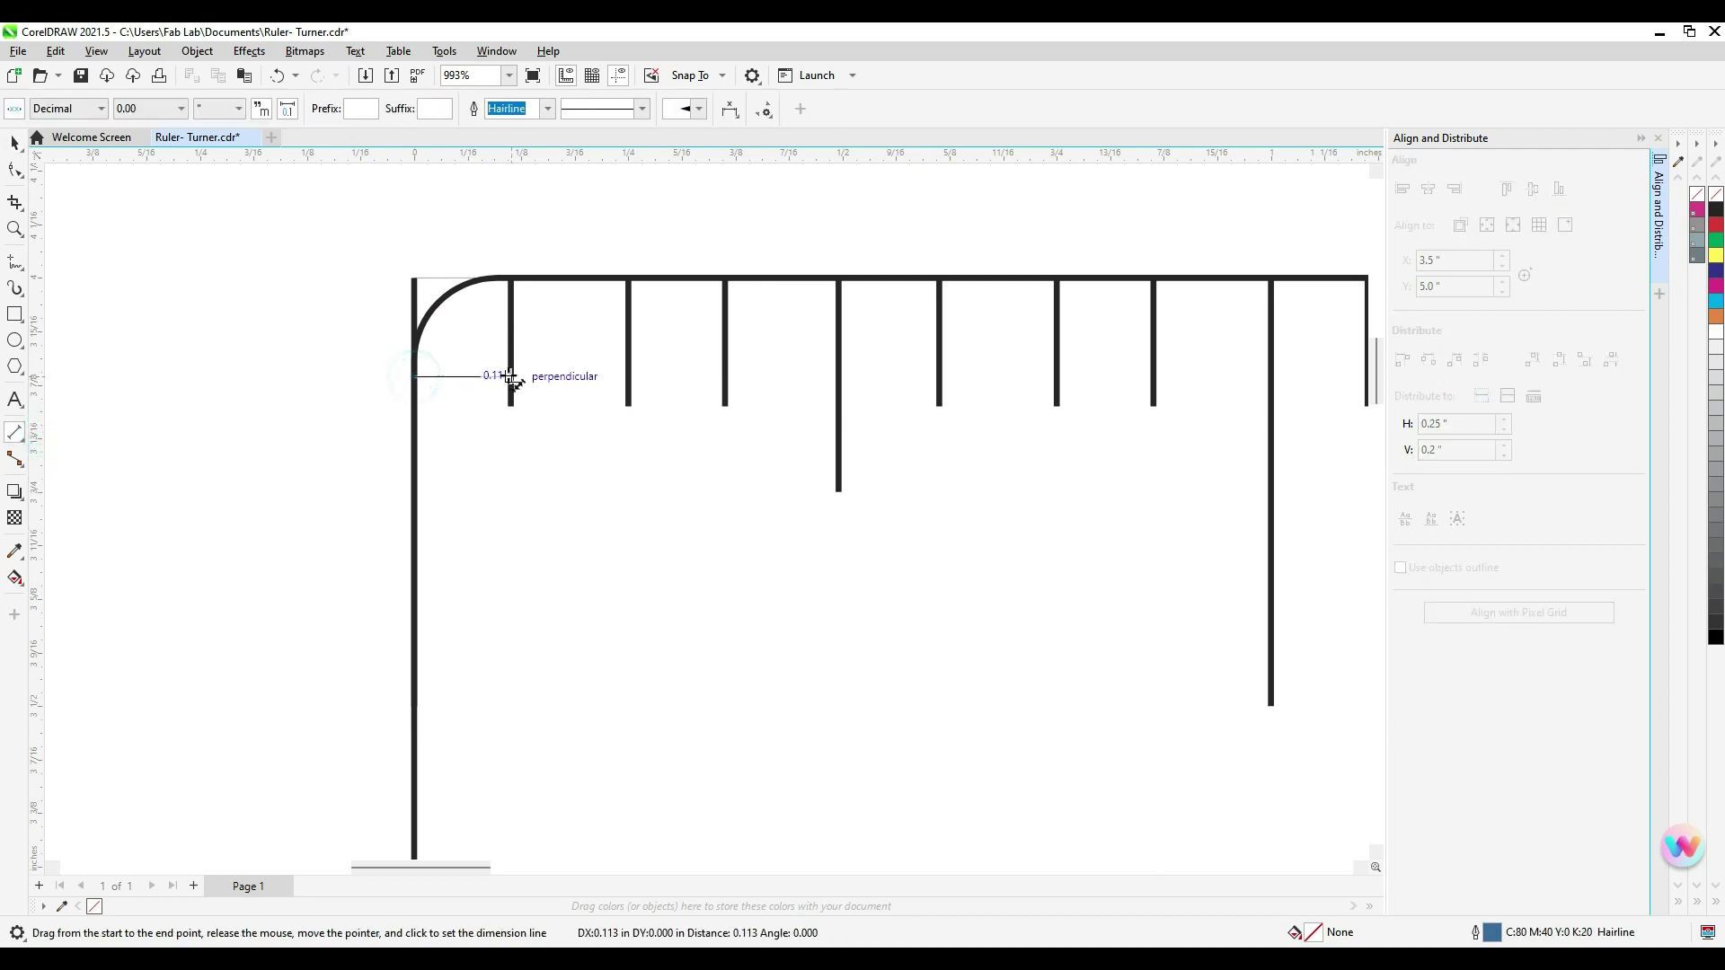
pyautogui.click(466, 220)
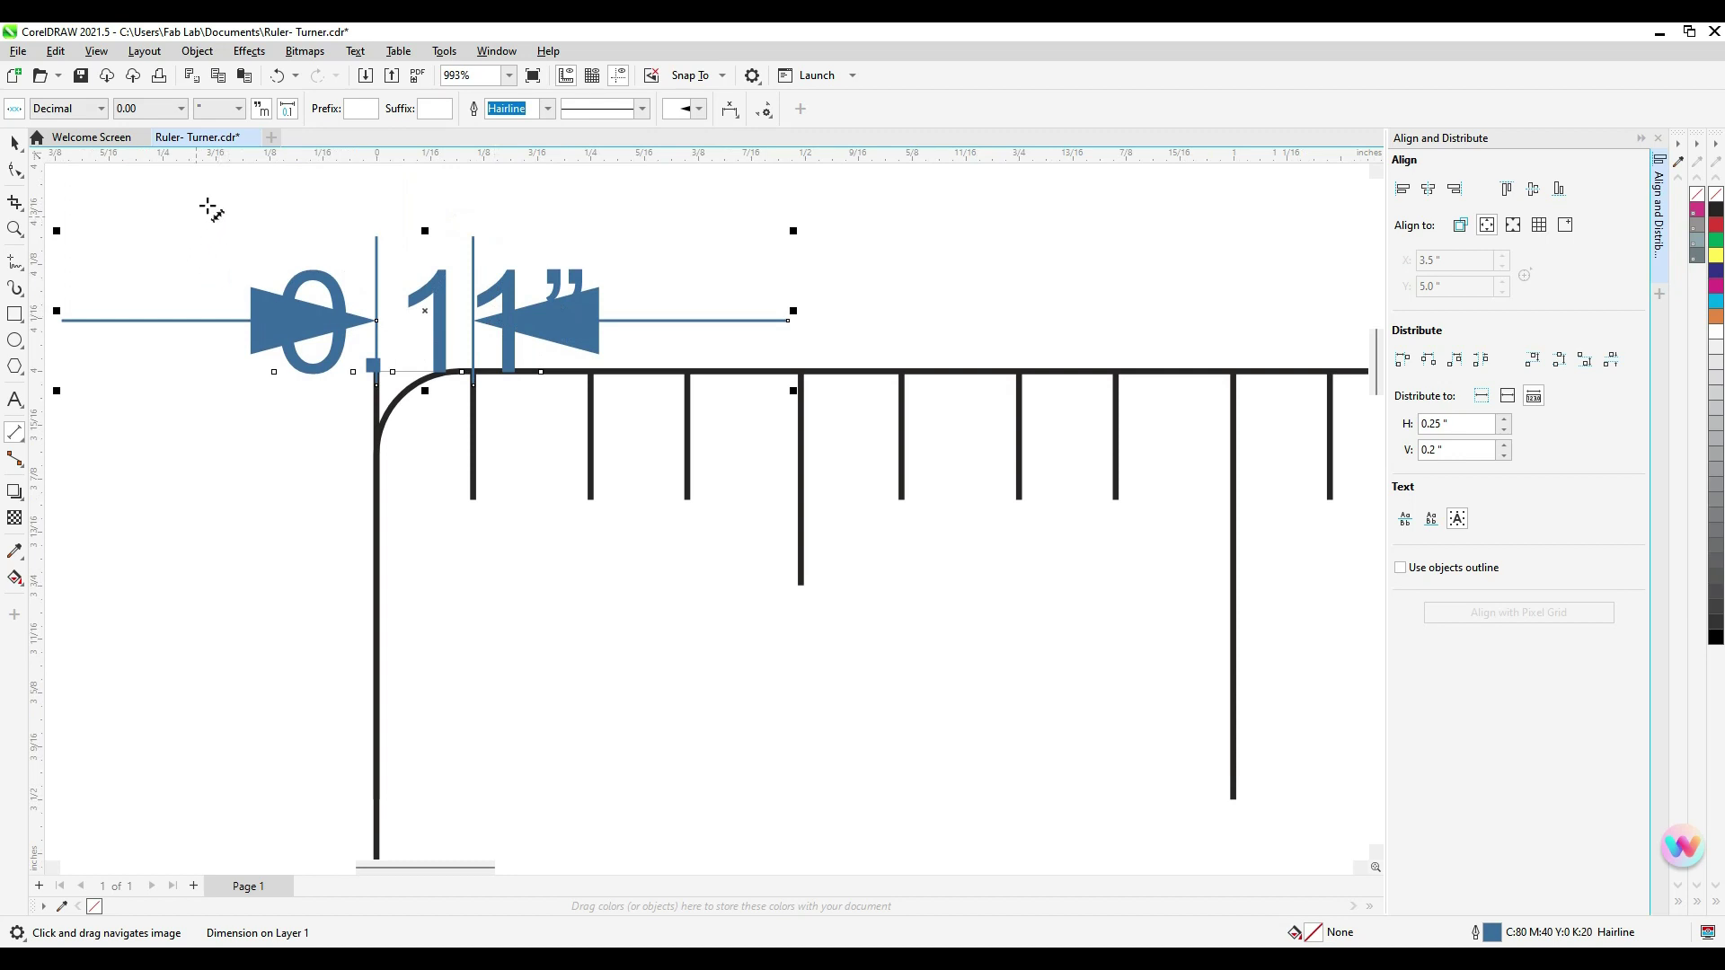
pyautogui.click(179, 109)
pyautogui.click(149, 168)
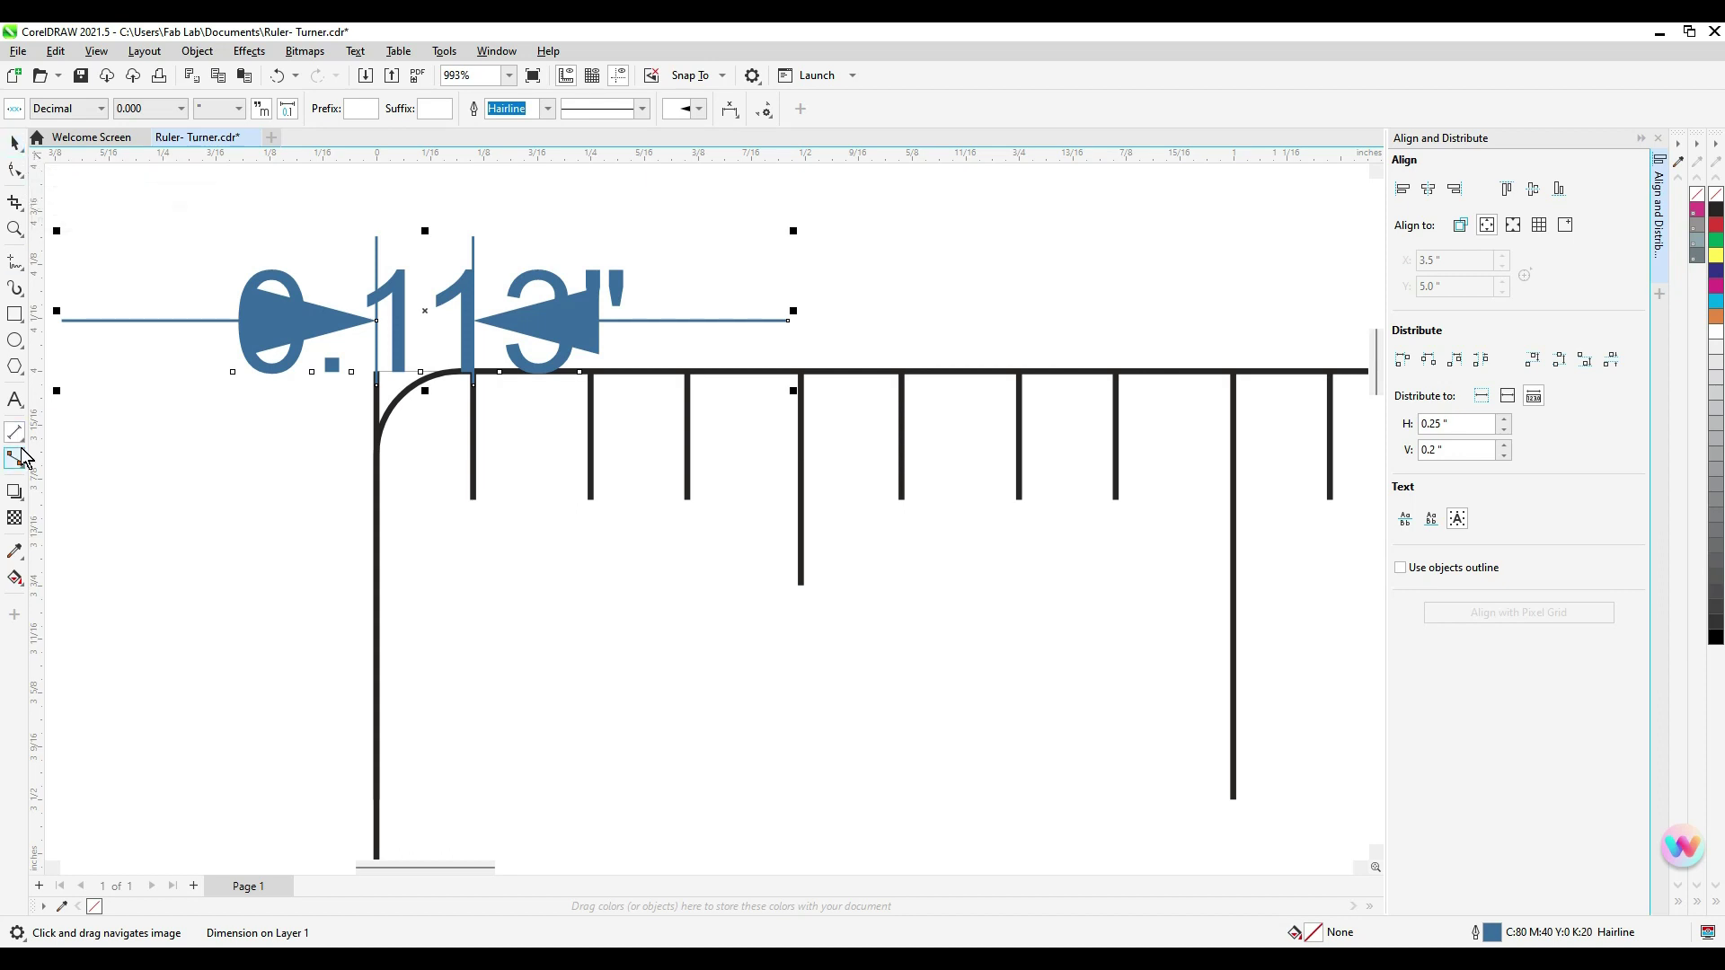
# Nudge the tick group right so the corner gap reads 0.123"
pyautogui.click(21, 149)
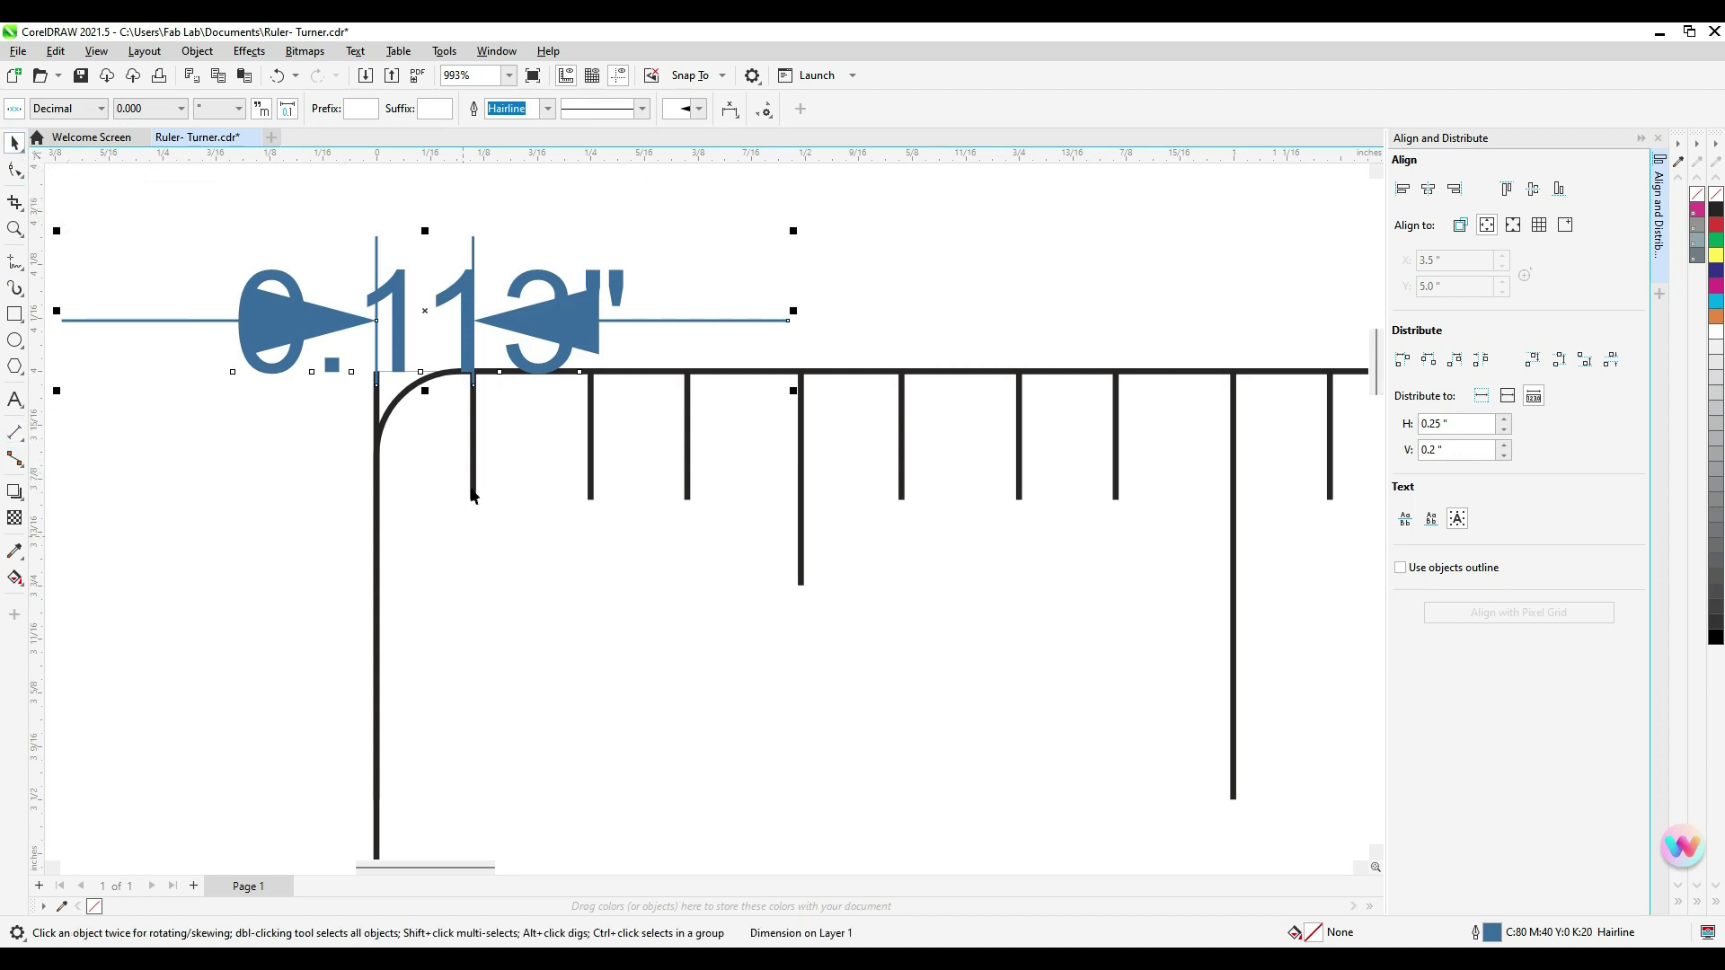
pyautogui.click(474, 466)
pyautogui.press('Right')
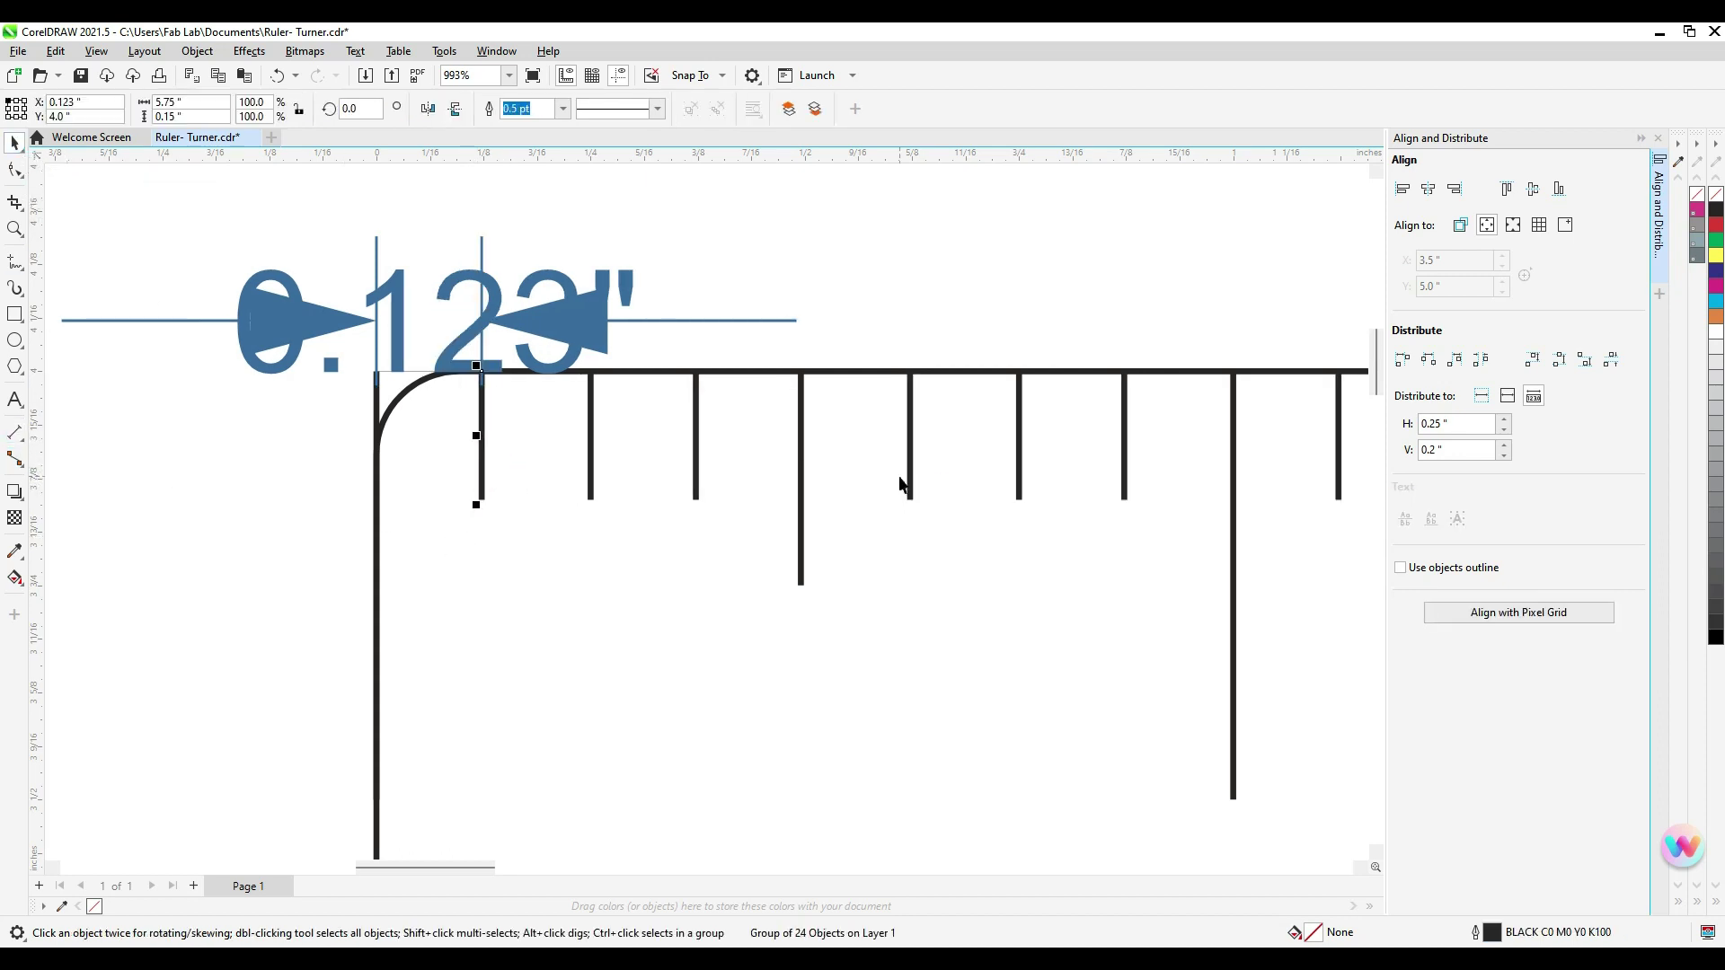
pyautogui.click(609, 322)
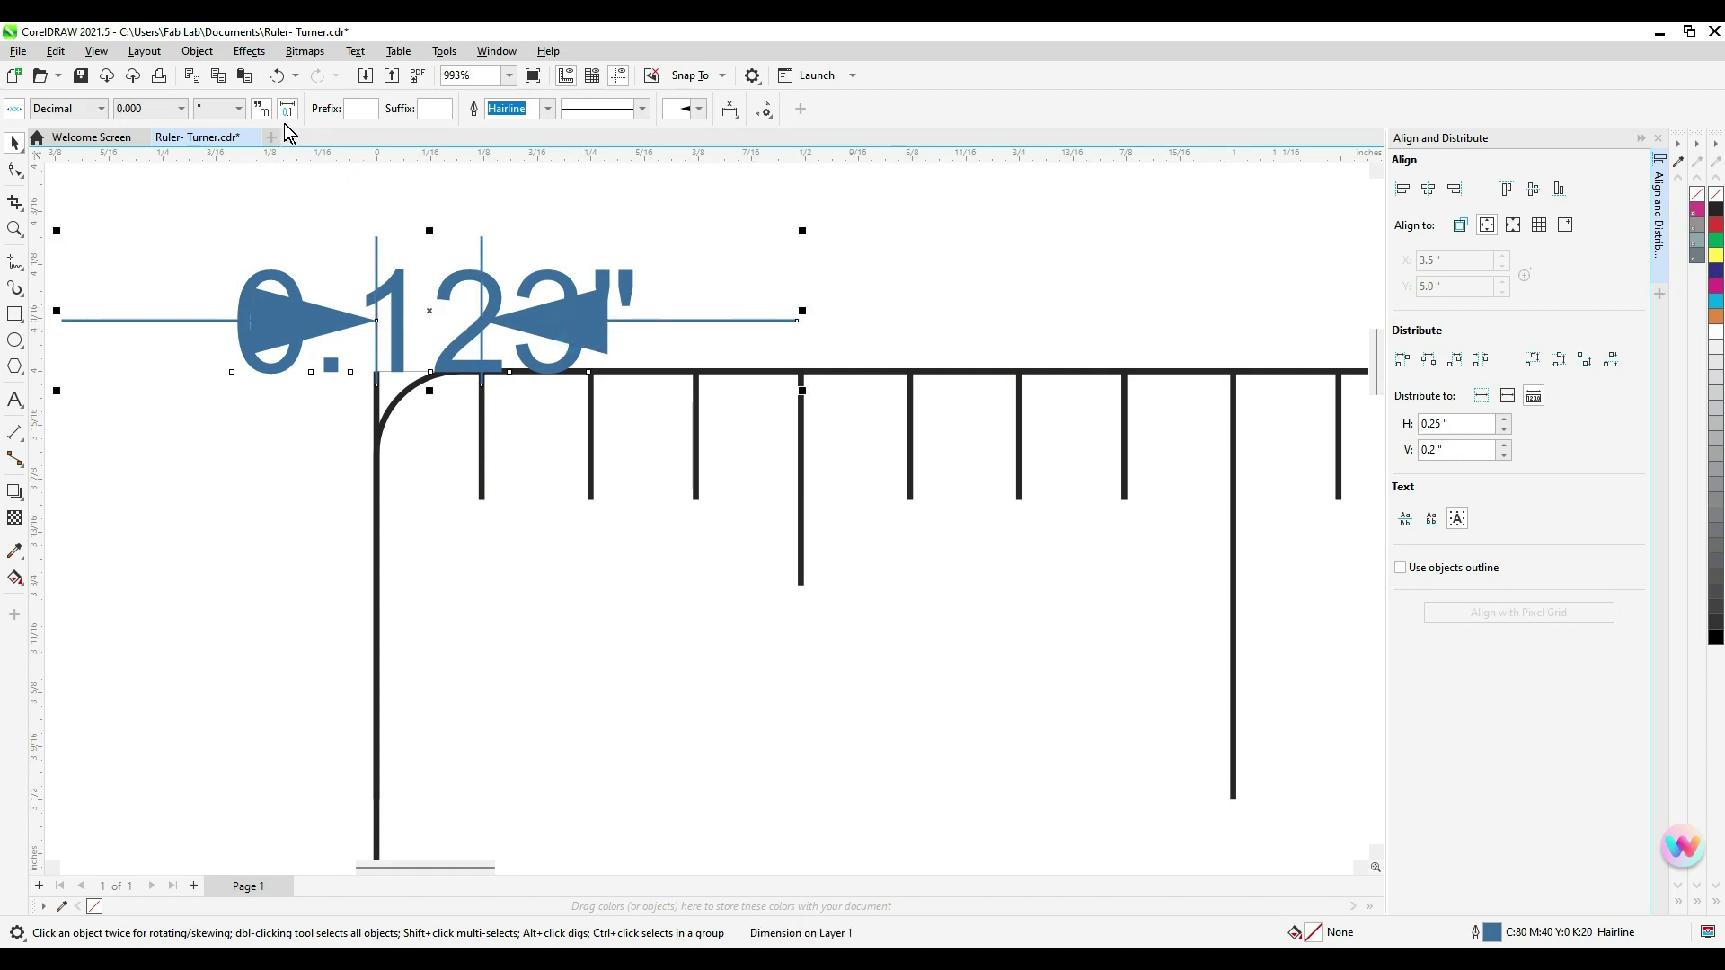
# Nudge the 24-tick group until the corner-to-first-tick dimension reads 0.125"
pyautogui.scroll(-8, 416, 382)
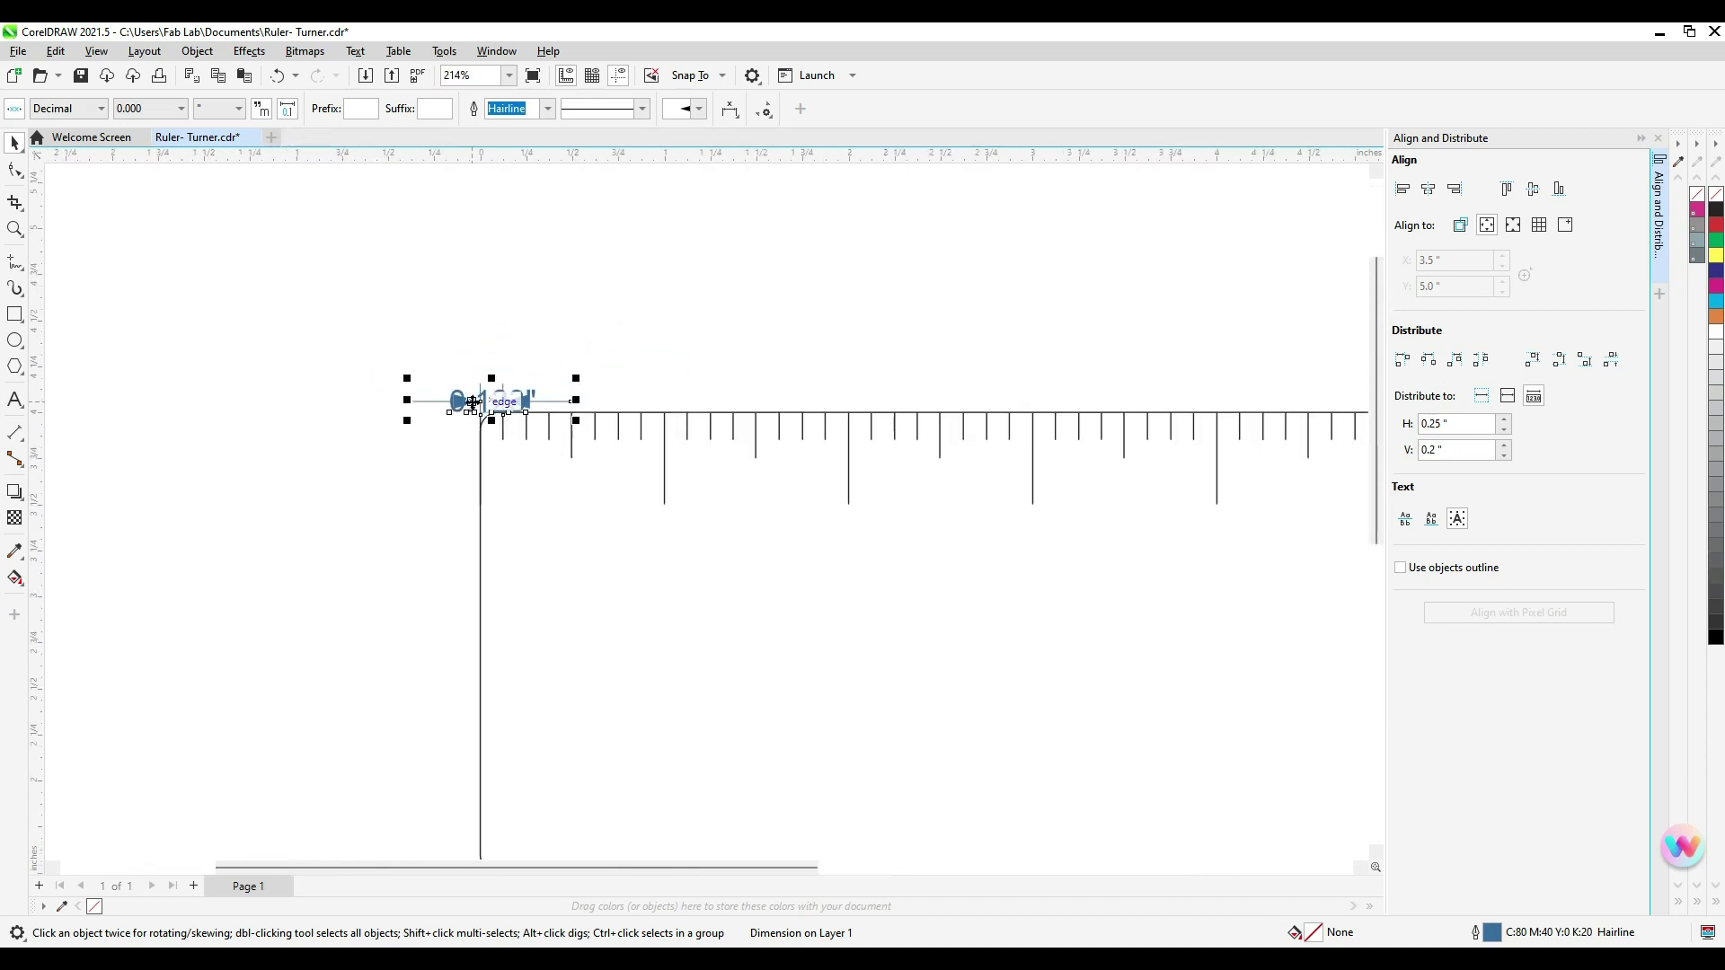
pyautogui.scroll(3, 472, 402)
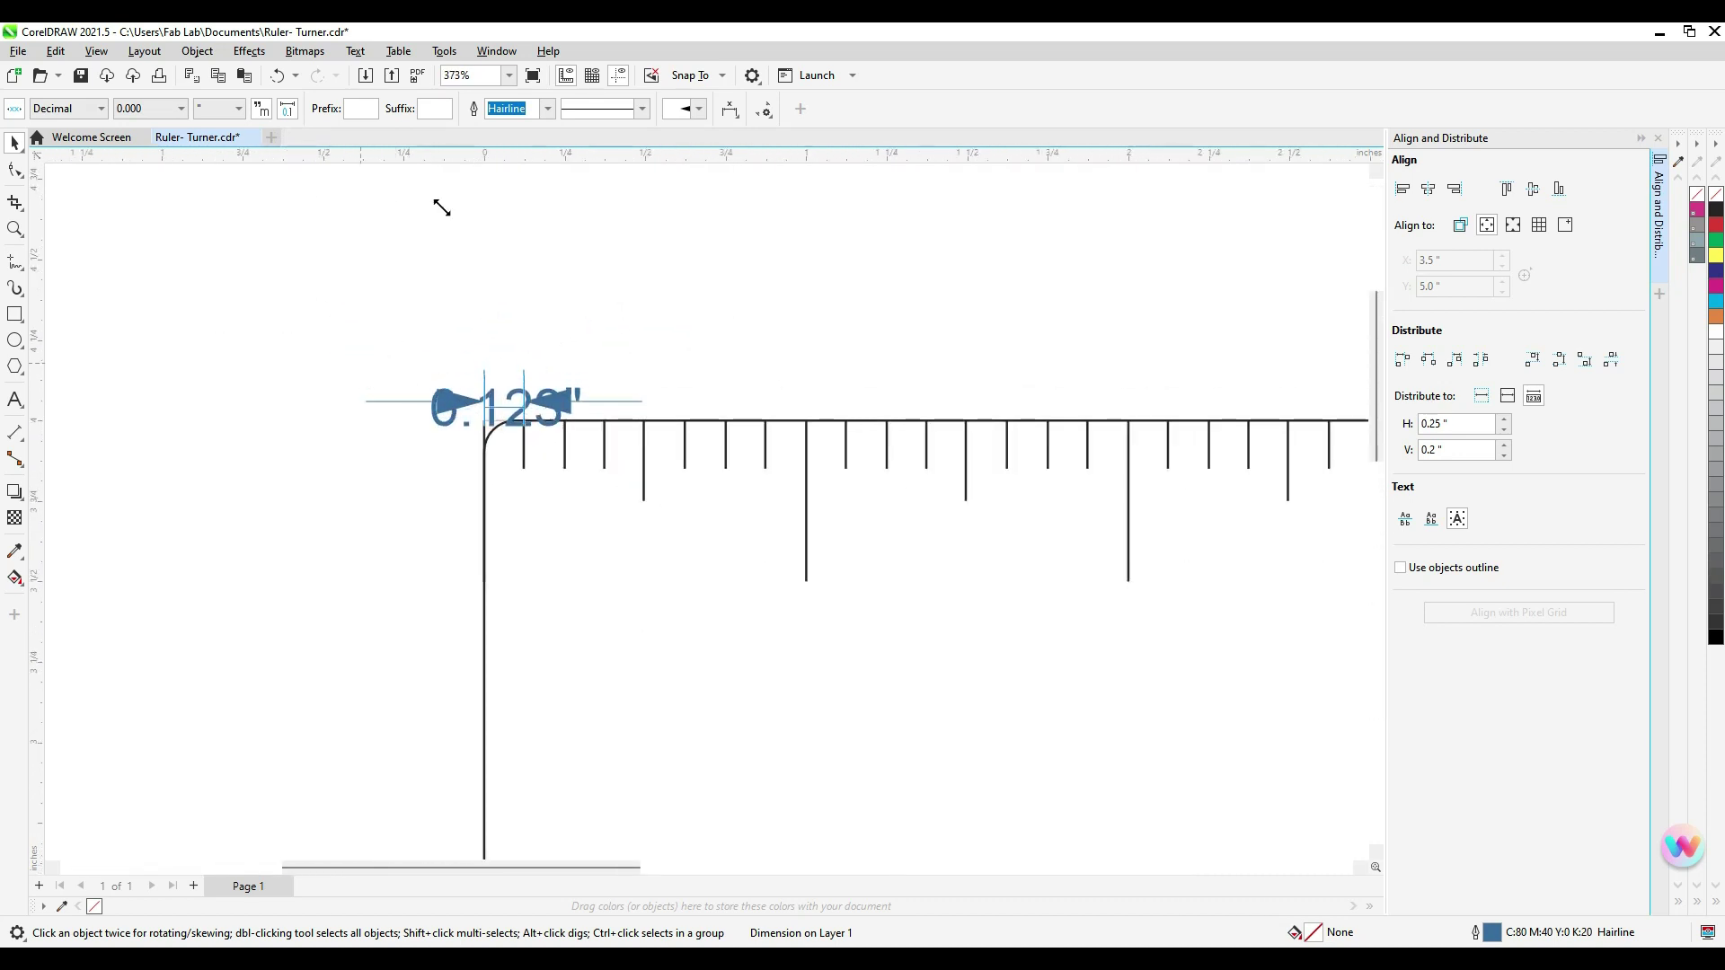
pyautogui.moveTo(441, 208); pyautogui.dragTo(514, 273)
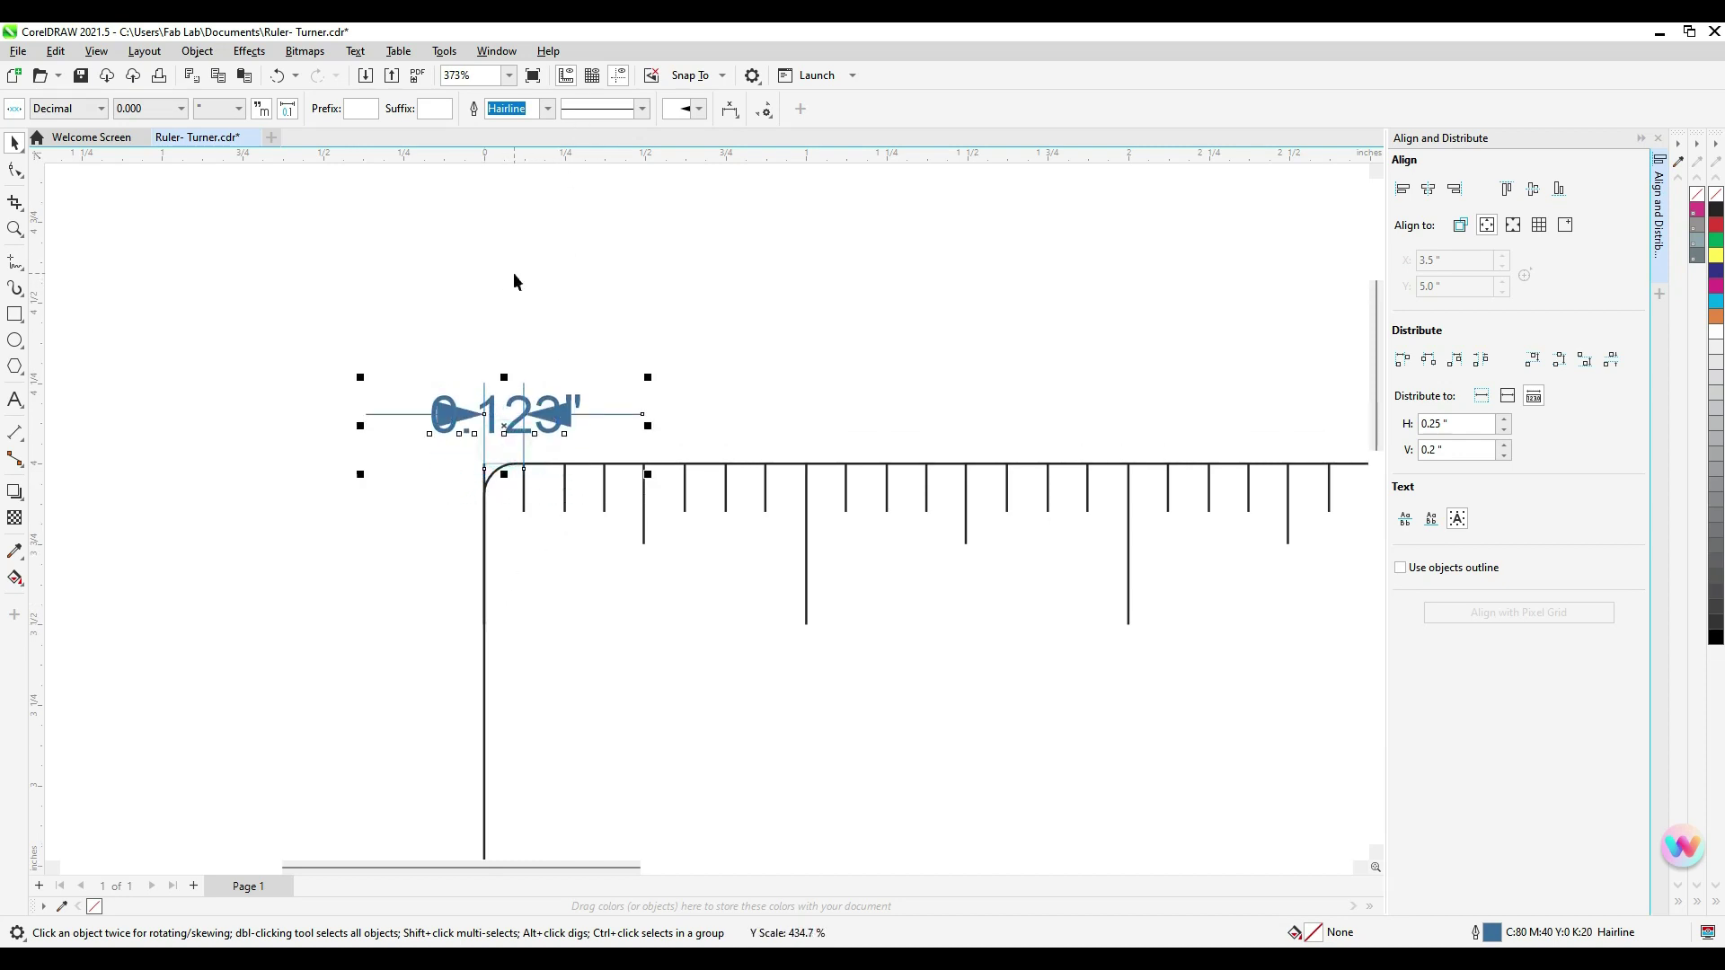
pyautogui.scroll(2, 496, 510)
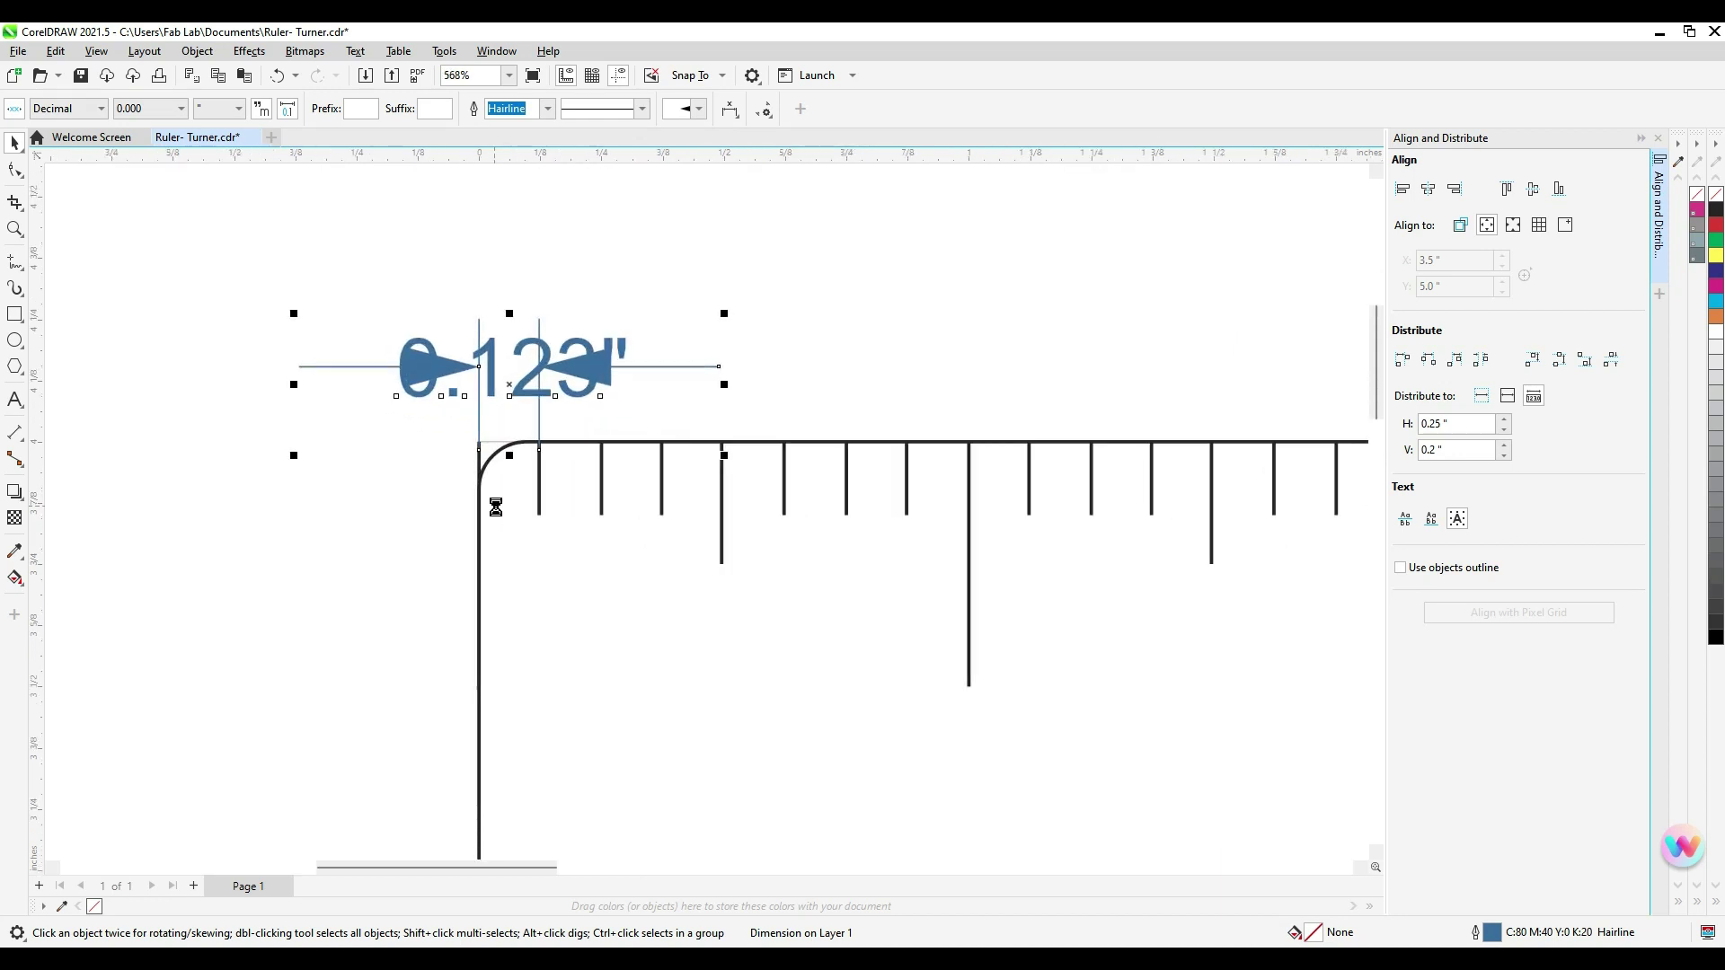
pyautogui.click(542, 509)
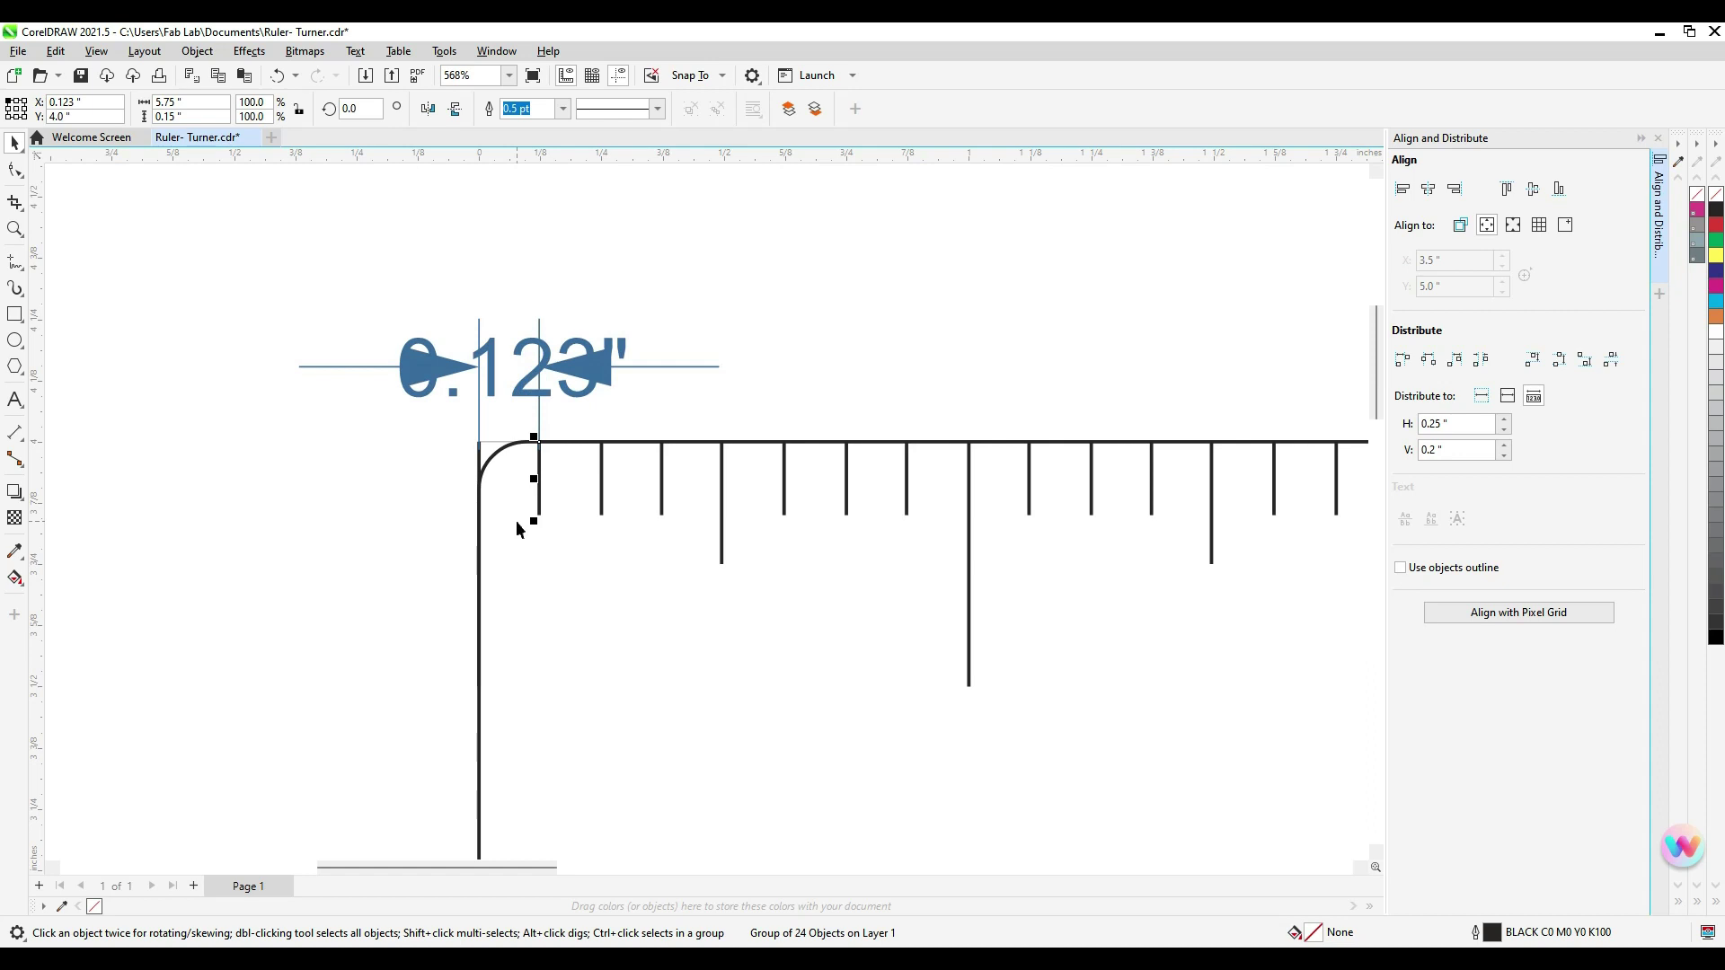
pyautogui.press('Right')
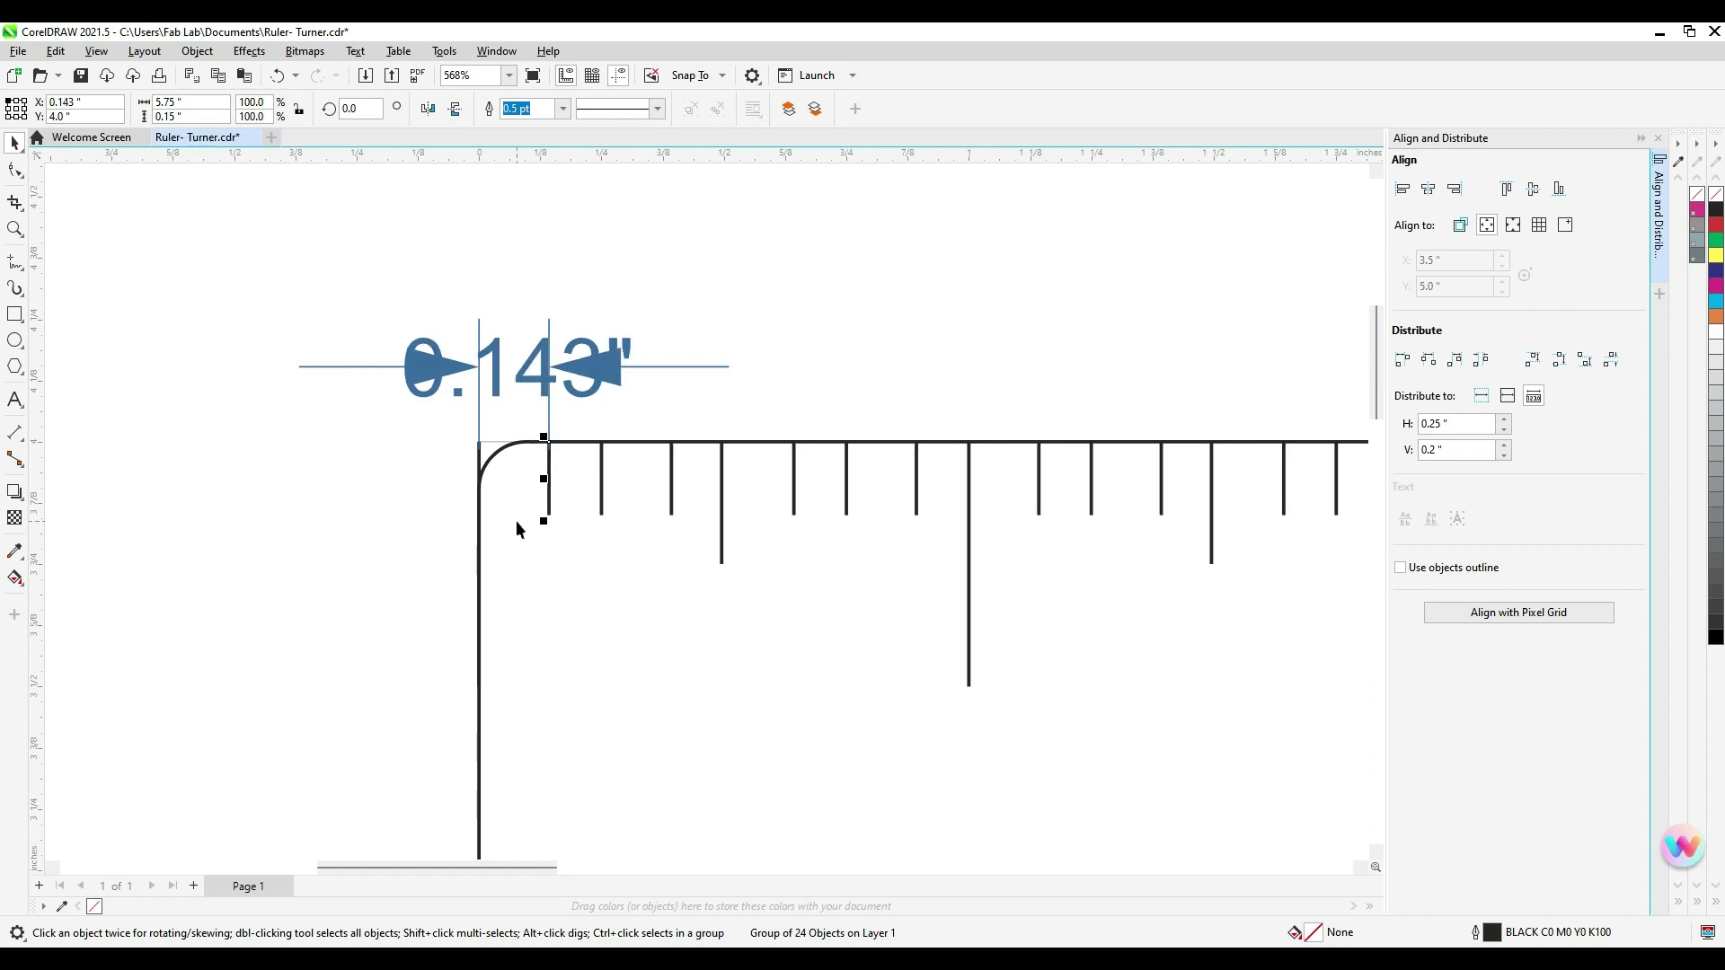
pyautogui.press('Left')
pyautogui.hotkey('ctrl', 'Right')
pyautogui.hotkey('ctrl', 'Right')
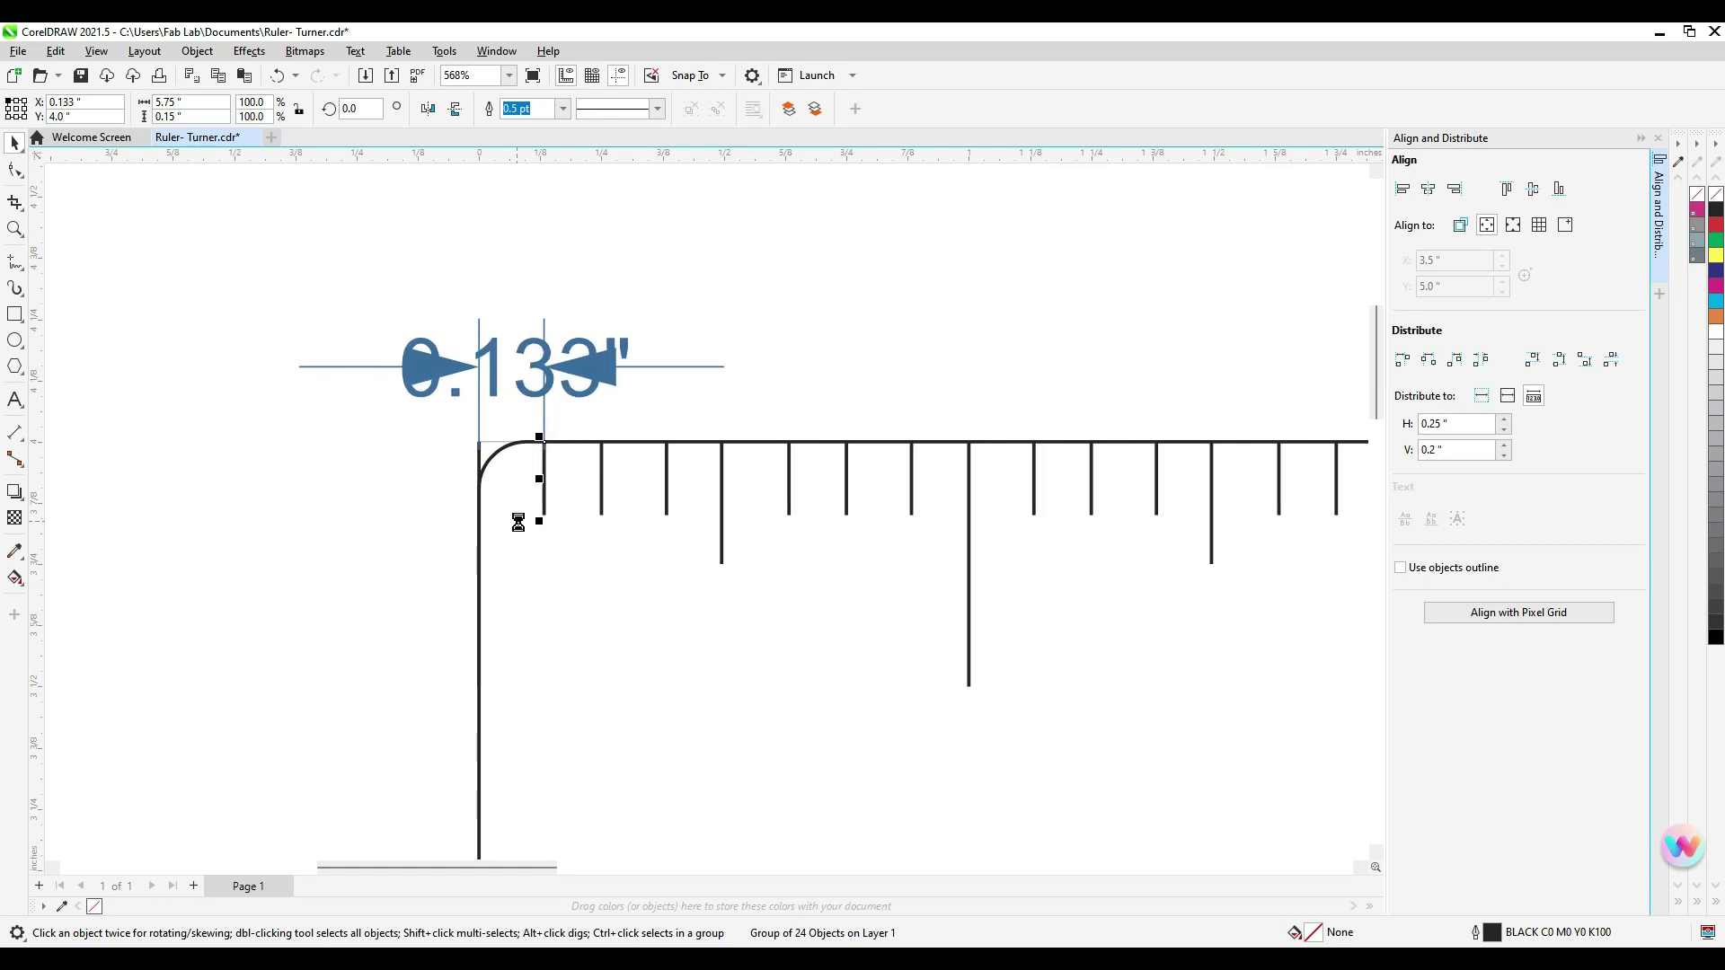
pyautogui.hotkey('ctrl', 'Left')
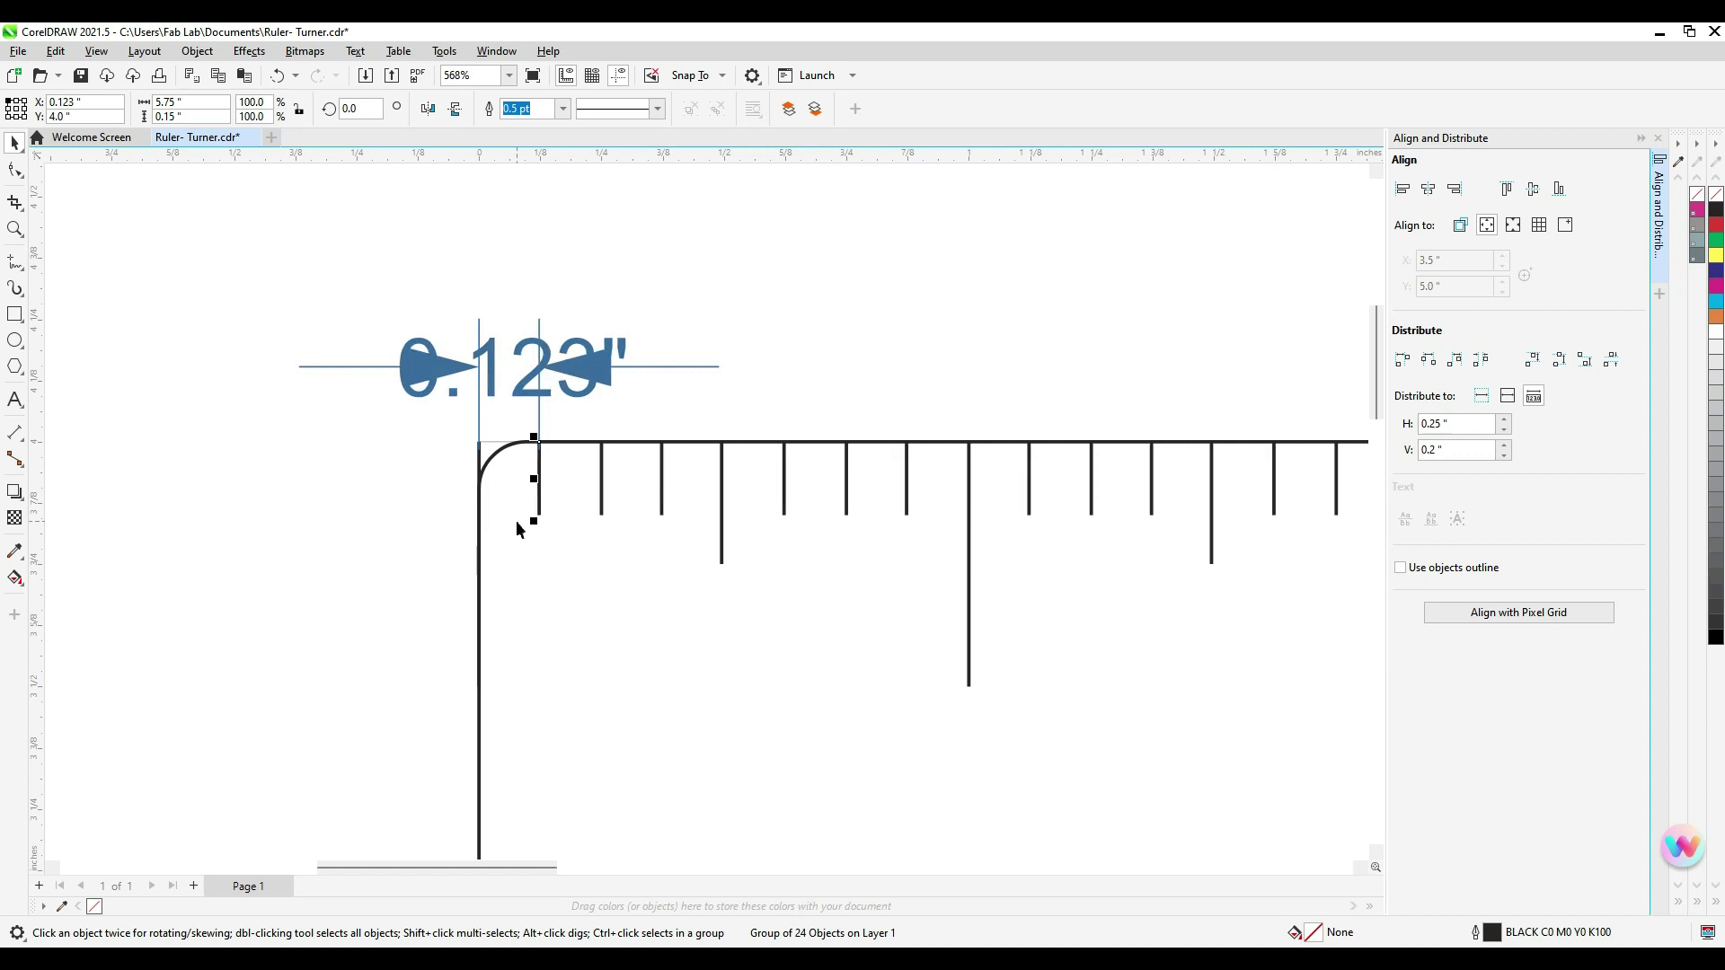
pyautogui.scroll(2, 535, 519)
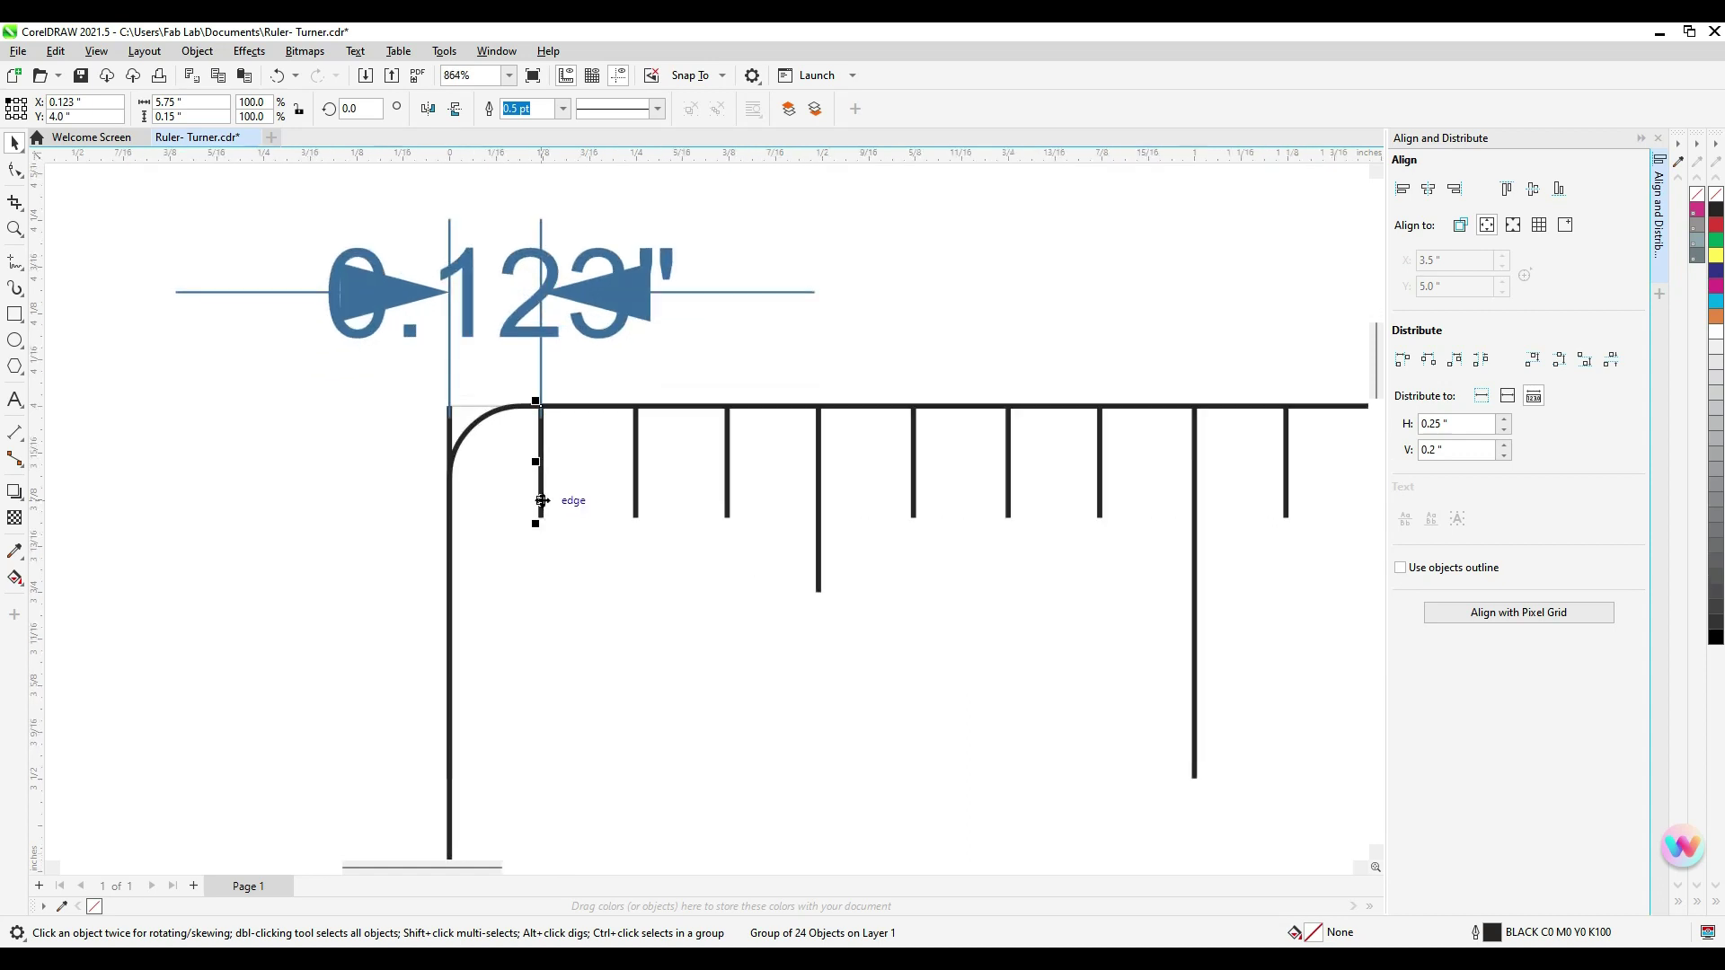
pyautogui.moveTo(543, 500)
pyautogui.mouseDown()
pyautogui.moveTo(559, 500)
pyautogui.moveTo(542, 498)
pyautogui.mouseUp()
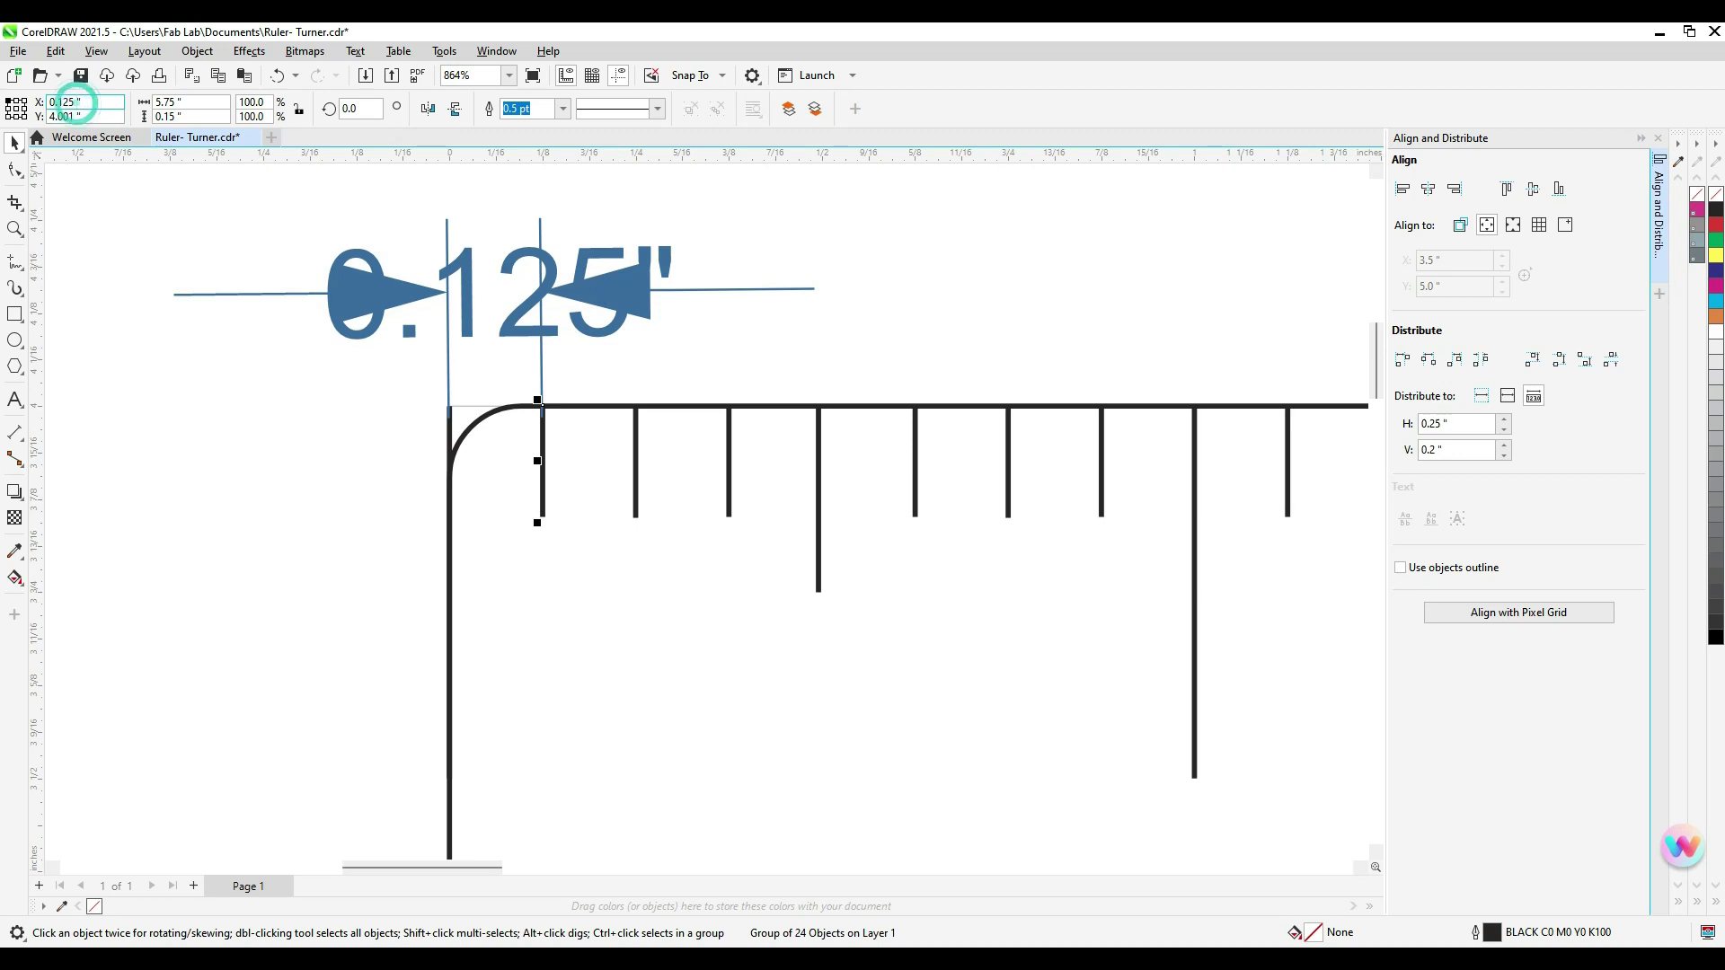
# Set the 24-tick group's height to 0.07" and delete the corner measurement dimension
pyautogui.doubleClick(77, 102)
pyautogui.click(184, 116)
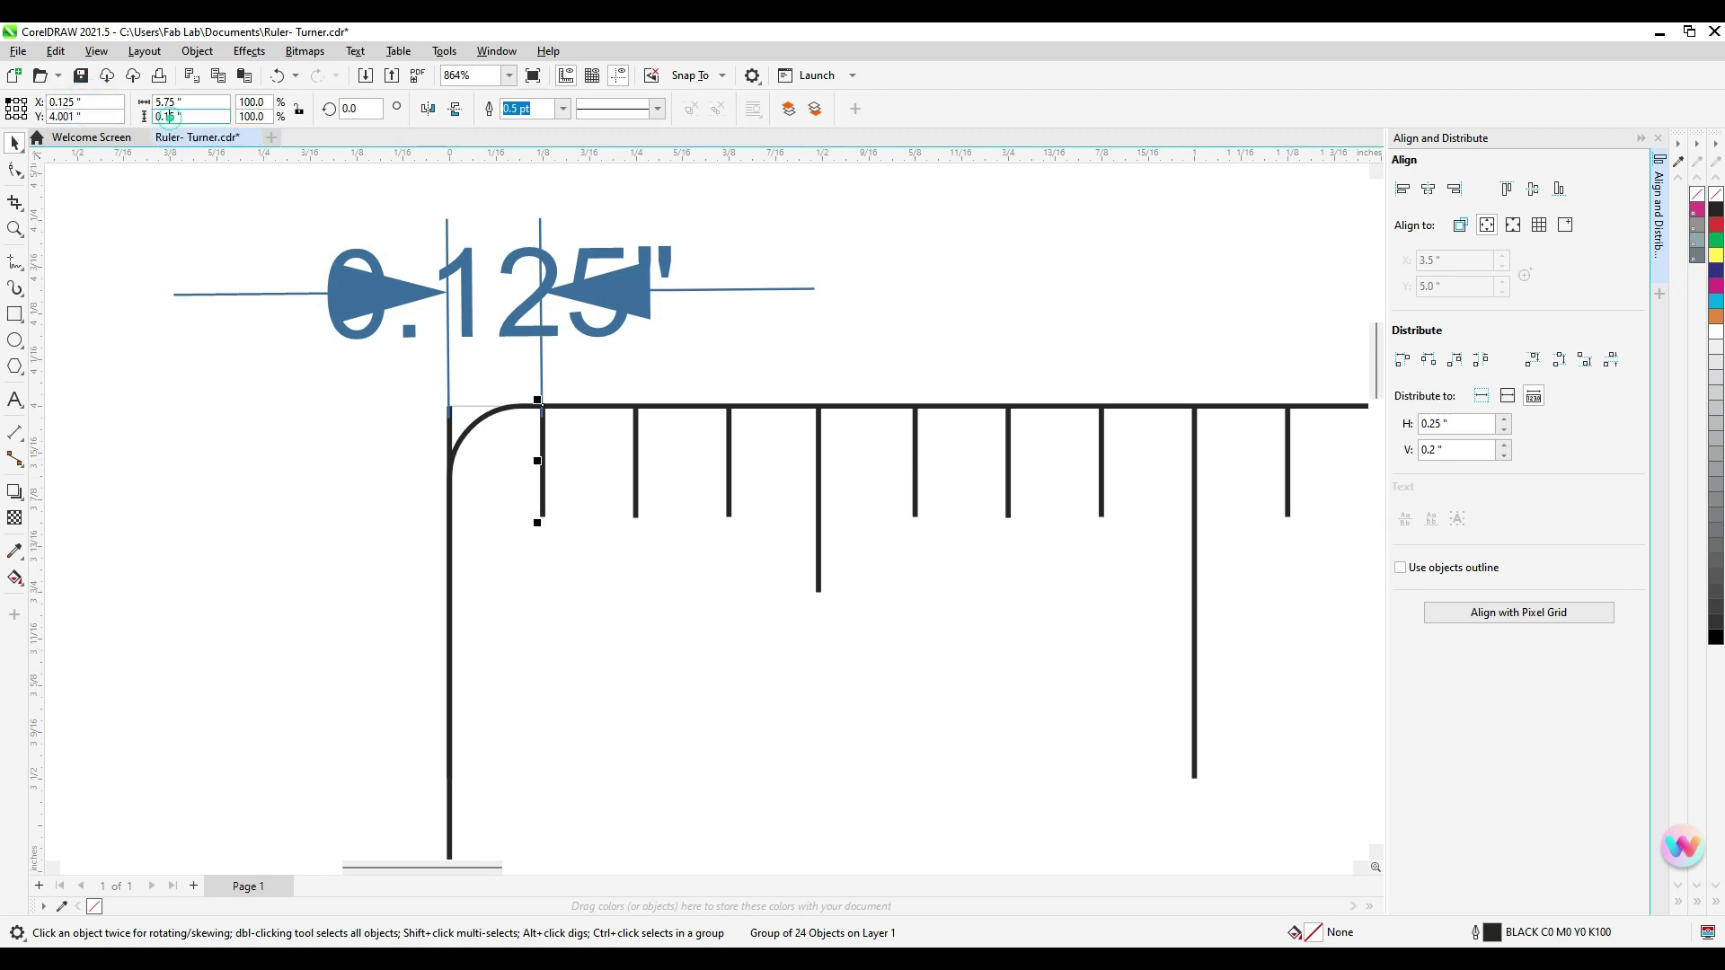
pyautogui.press('BackSpace')
pyautogui.press('BackSpace')
pyautogui.write('.0')
pyautogui.click(385, 468)
pyautogui.click(543, 476)
pyautogui.write('.0')
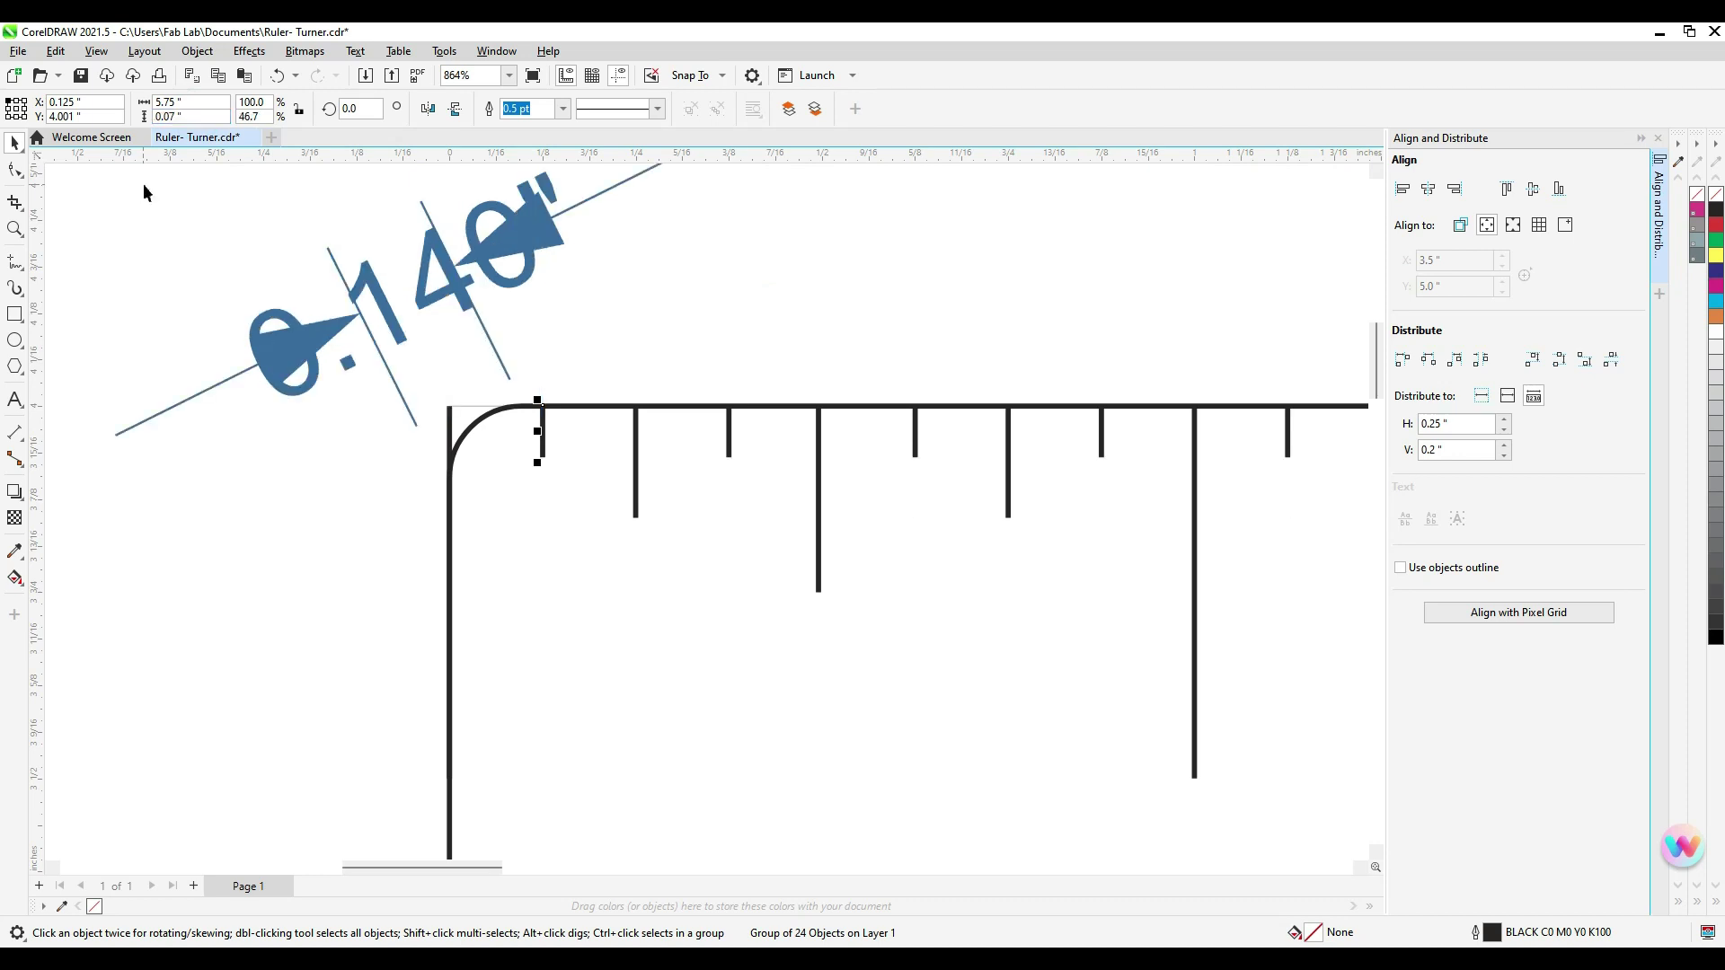
pyautogui.click(188, 396)
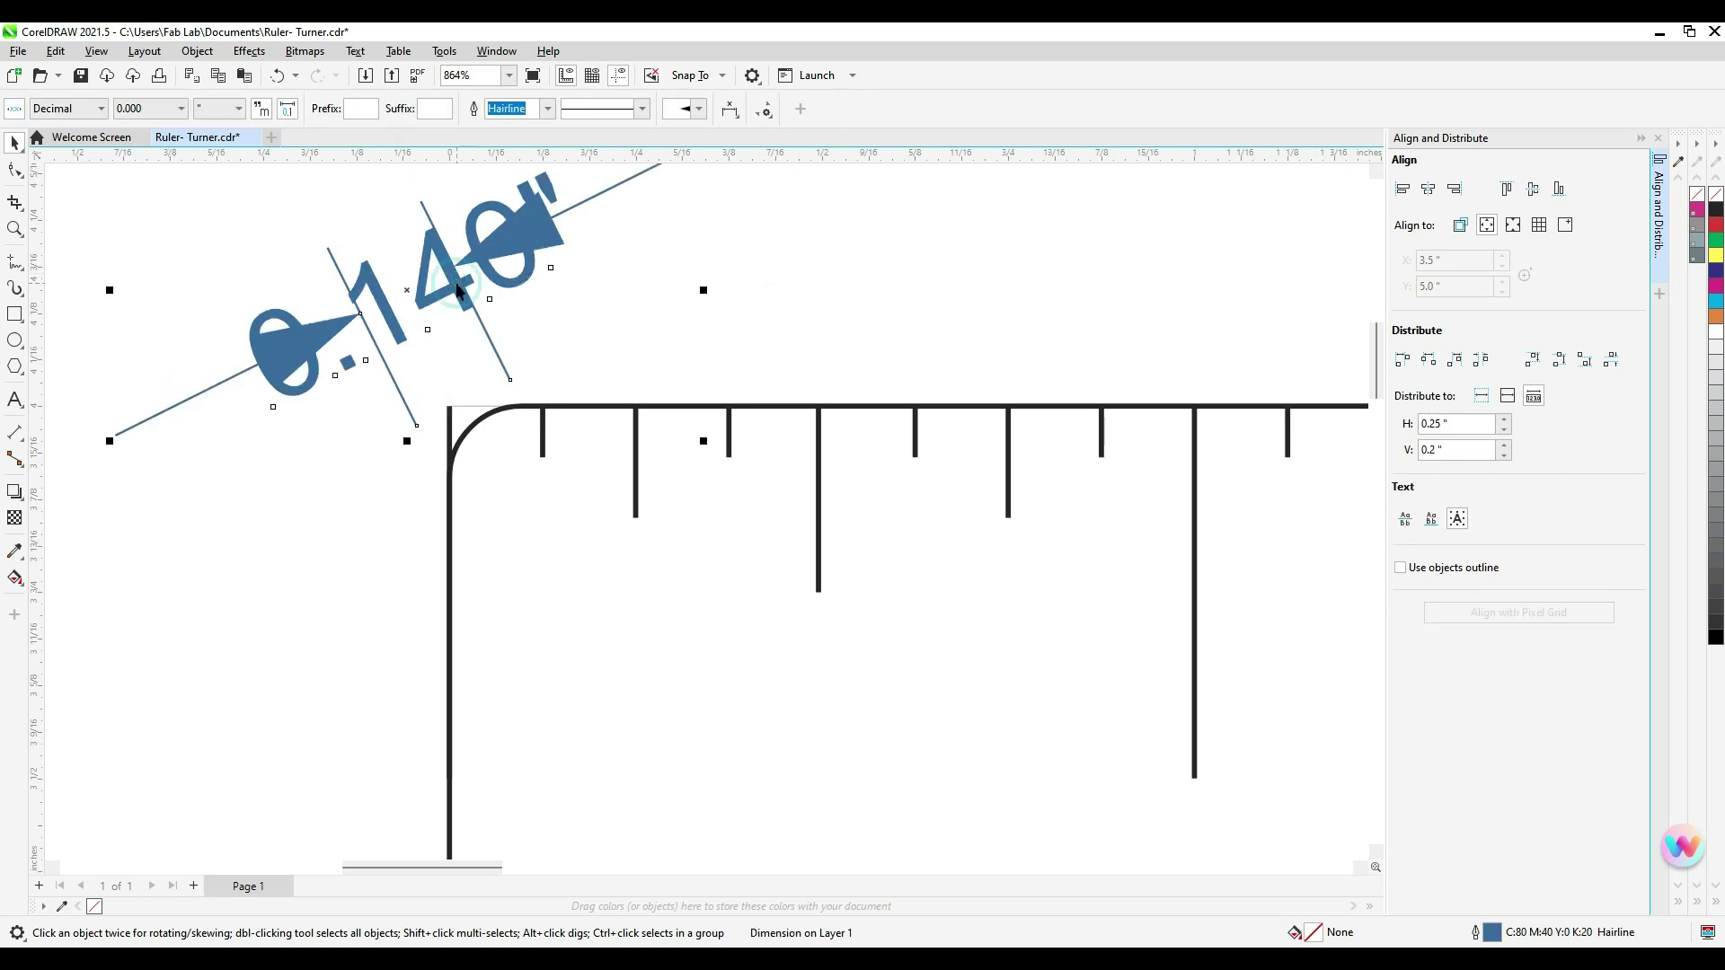
pyautogui.press('Delete')
# Add text labels 1, 2, 3, 4 and 5 below the corresponding long inch ticks
pyautogui.scroll(-5, 476, 310)
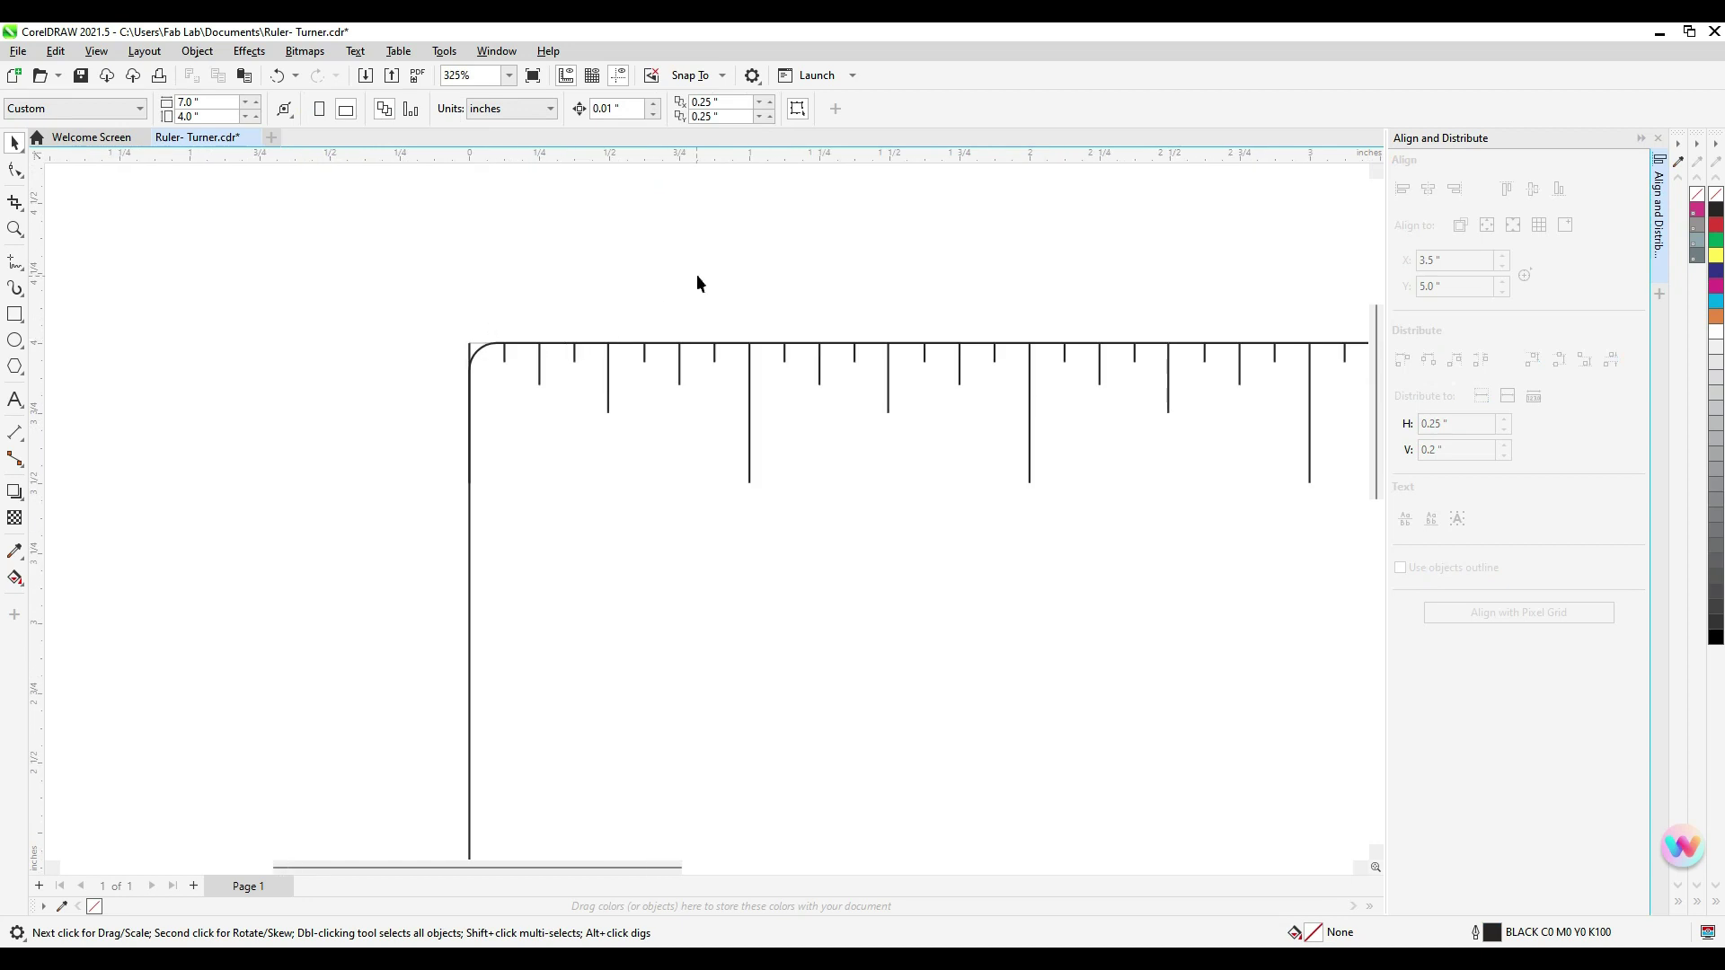
pyautogui.scroll(-2, 449, 467)
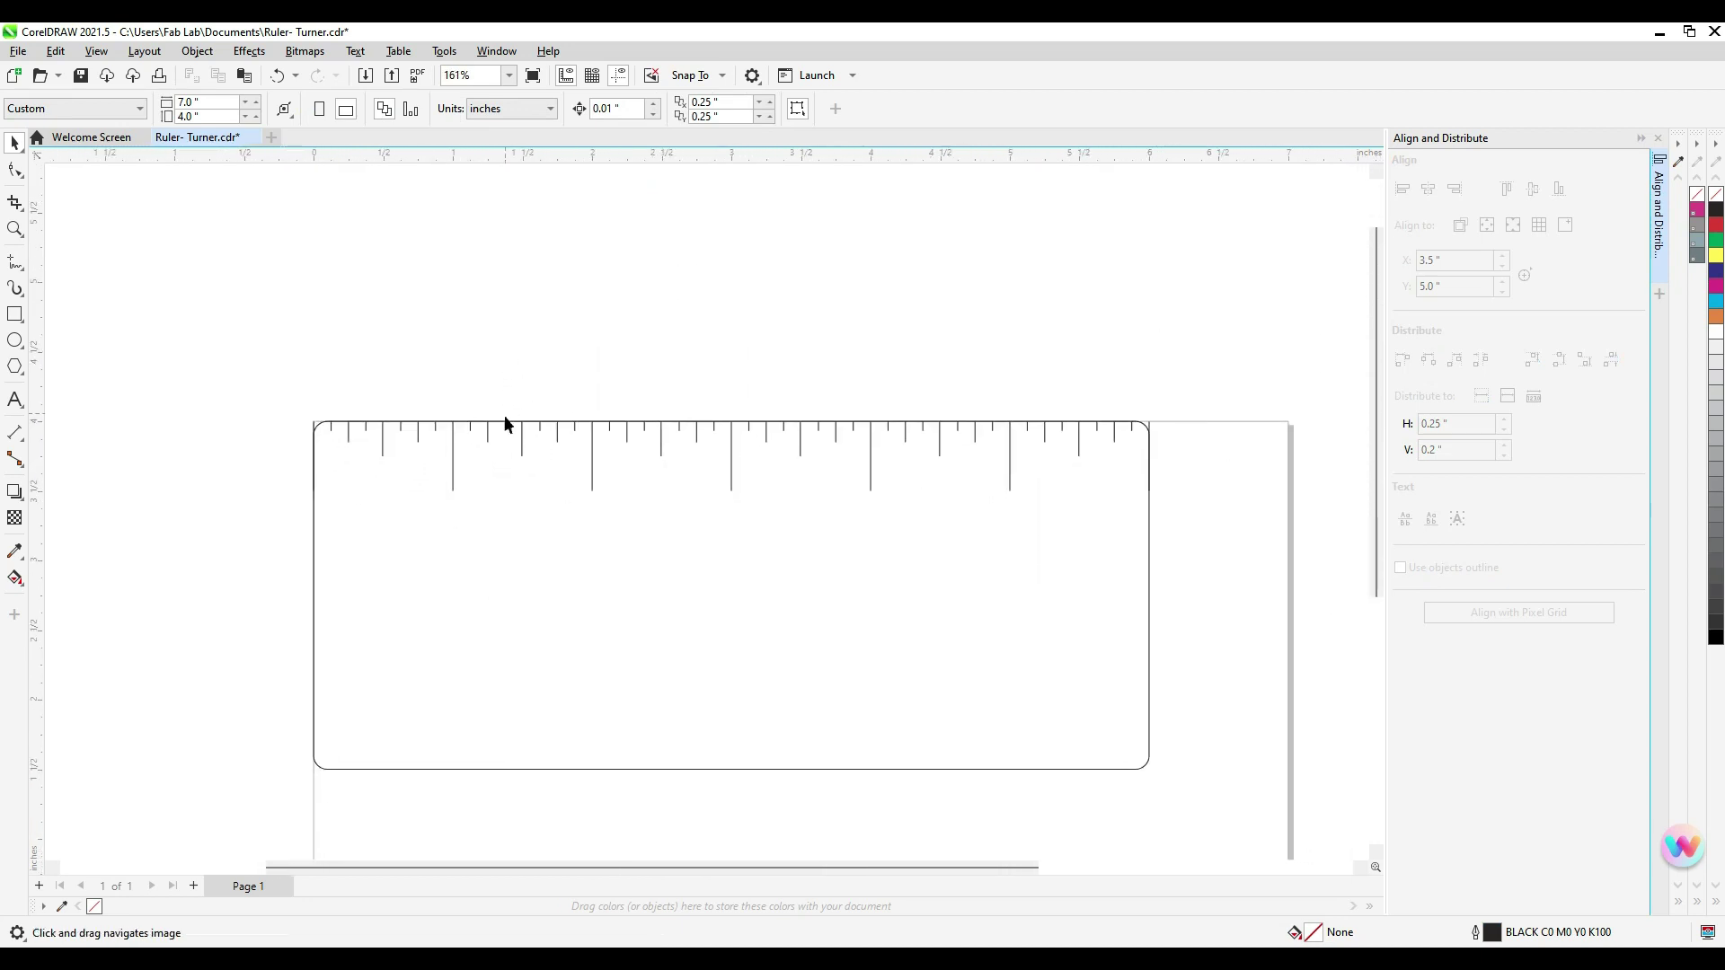
pyautogui.scroll(1, 503, 422)
pyautogui.scroll(2, 505, 428)
pyautogui.moveTo(407, 610); pyautogui.dragTo(367, 298)
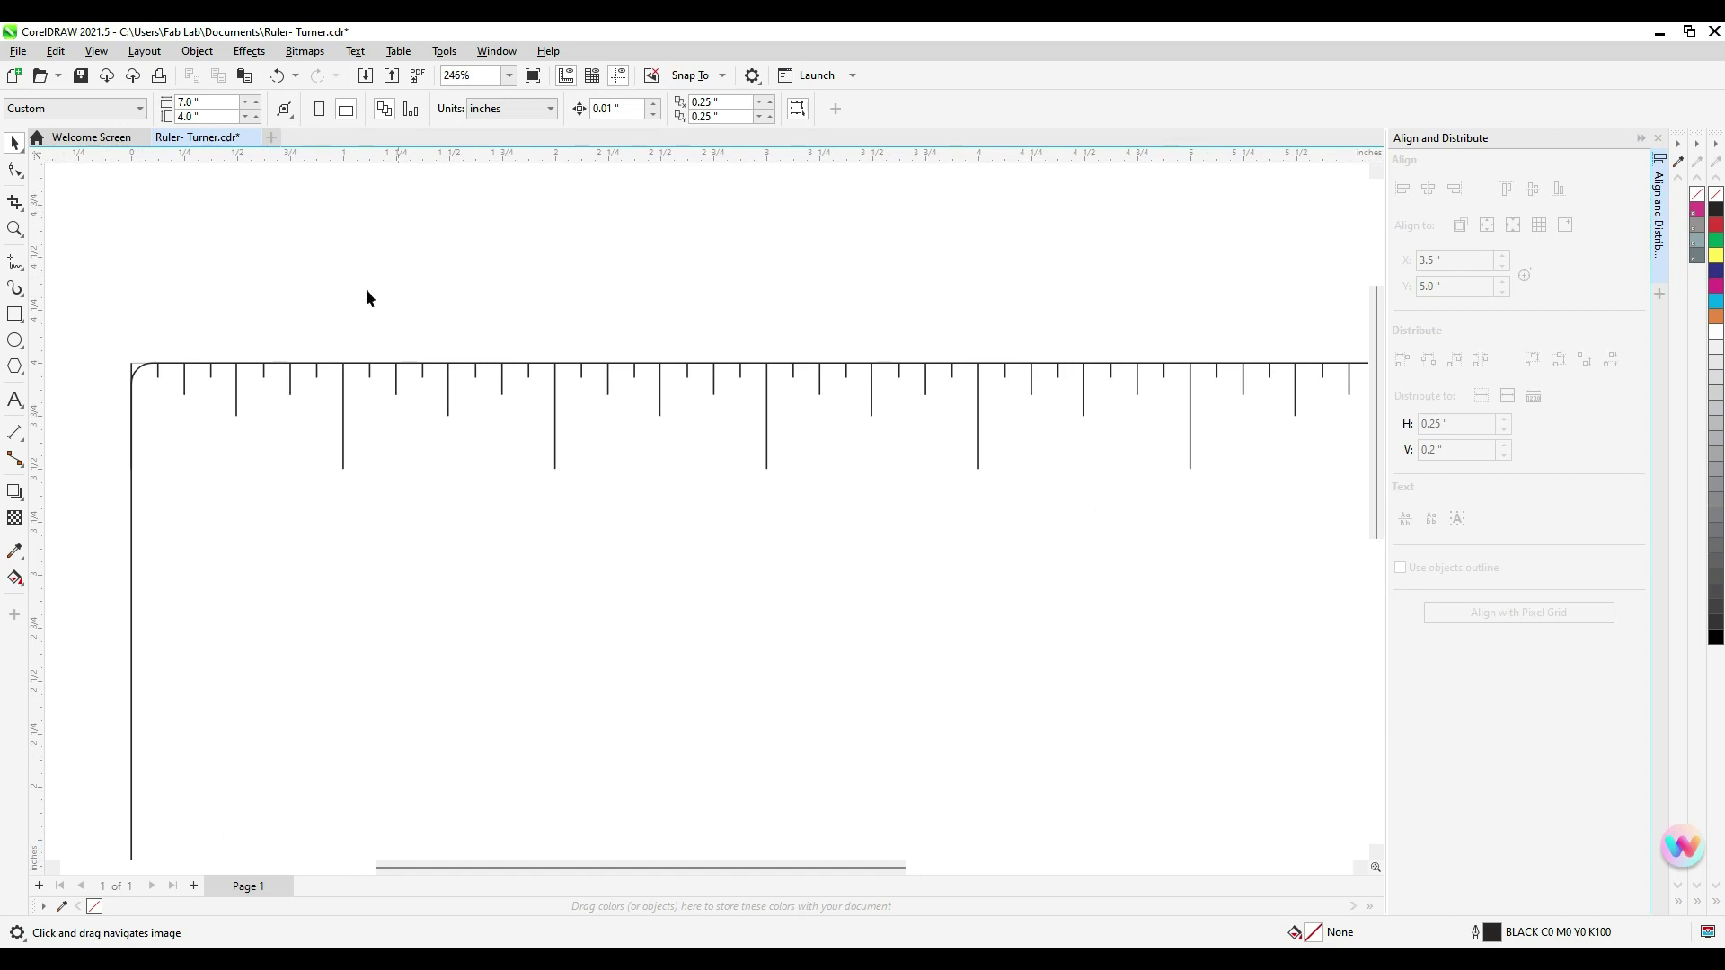
pyautogui.click(16, 401)
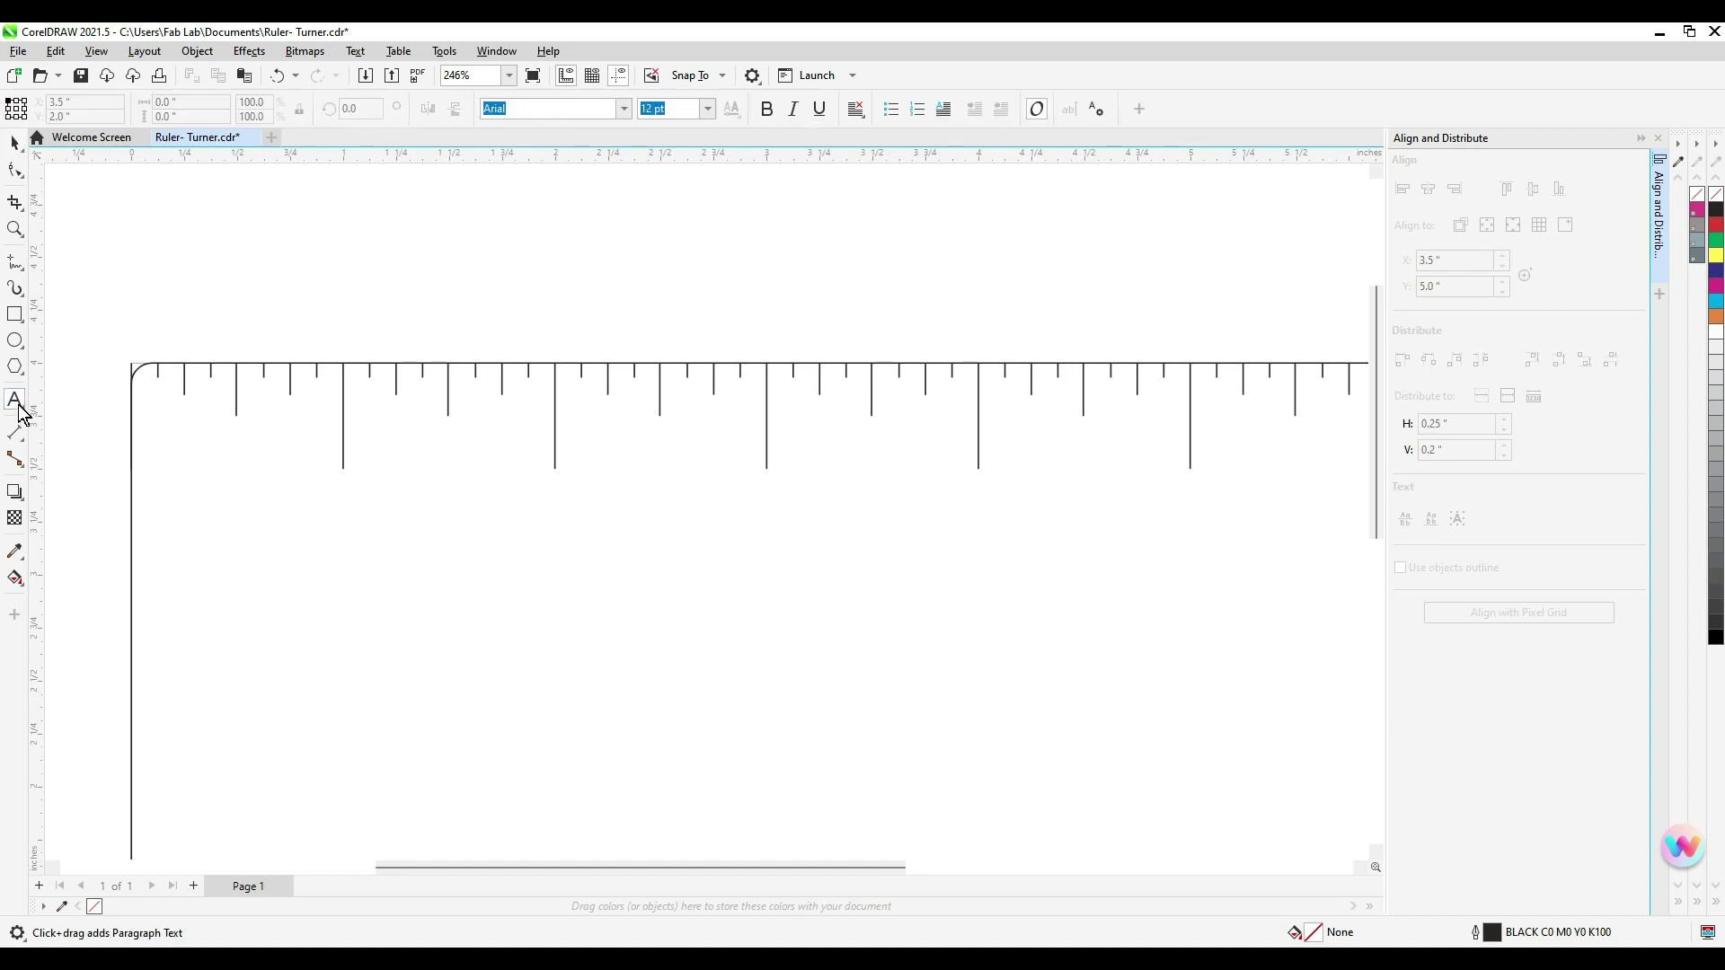
pyautogui.click(344, 532)
pyautogui.write('1')
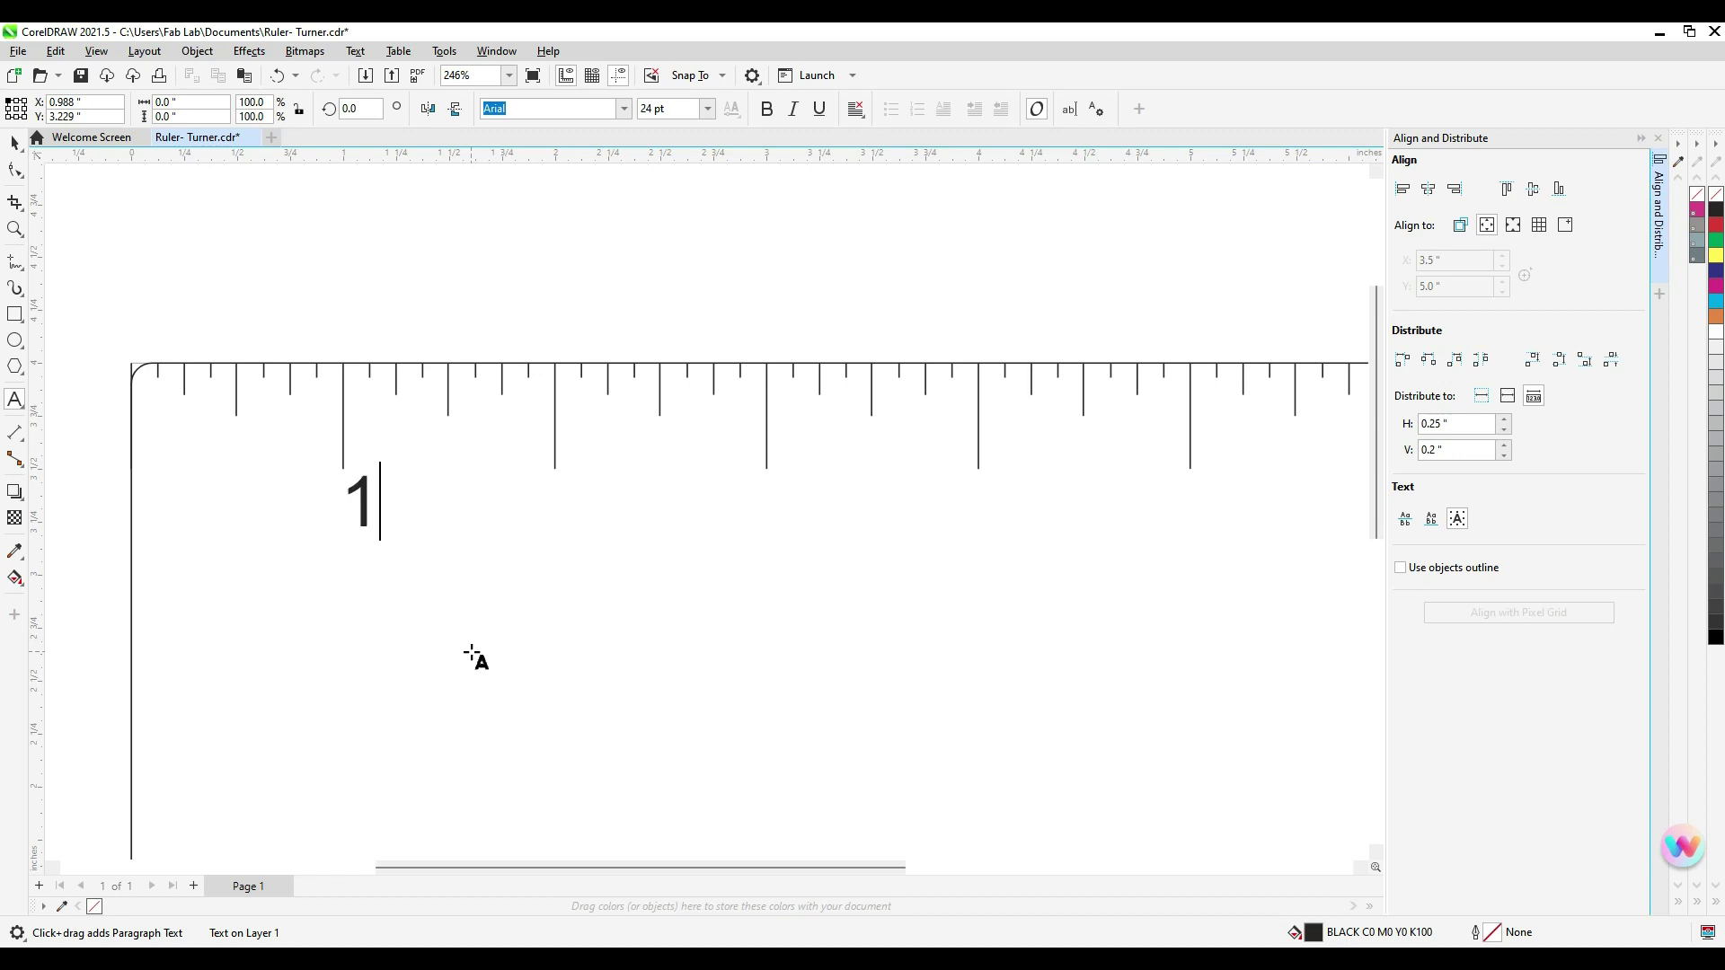
pyautogui.click(548, 505)
pyautogui.write('2')
pyautogui.click(784, 505)
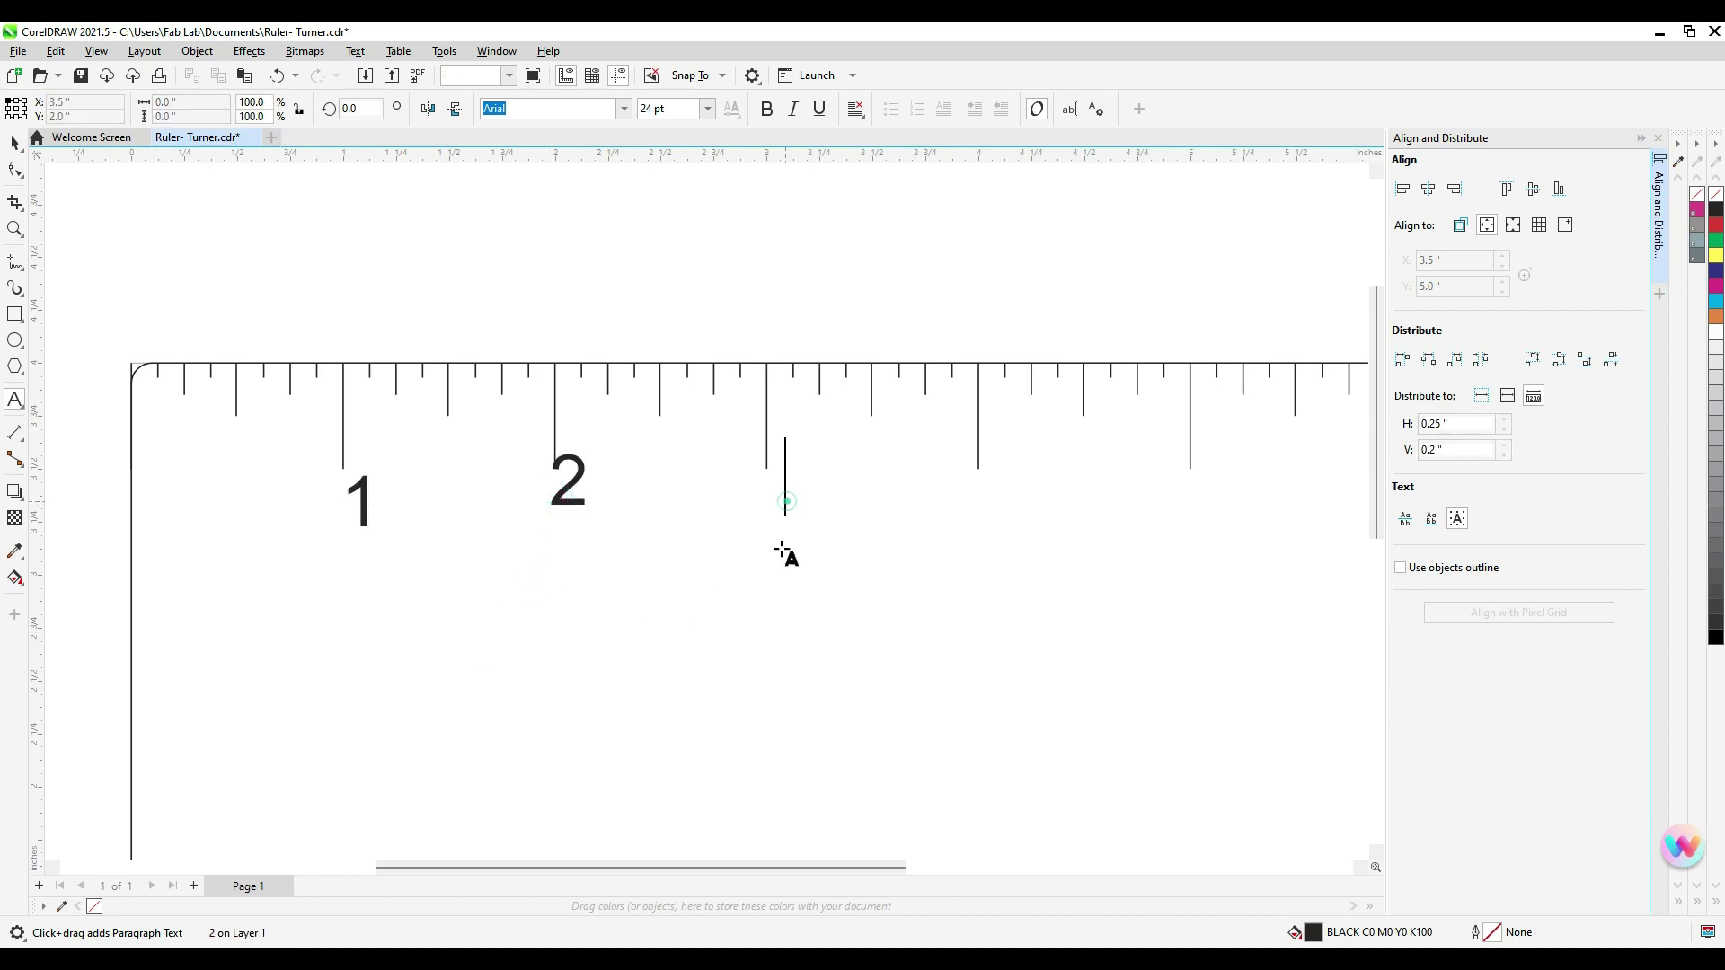
pyautogui.write('3')
pyautogui.click(899, 535)
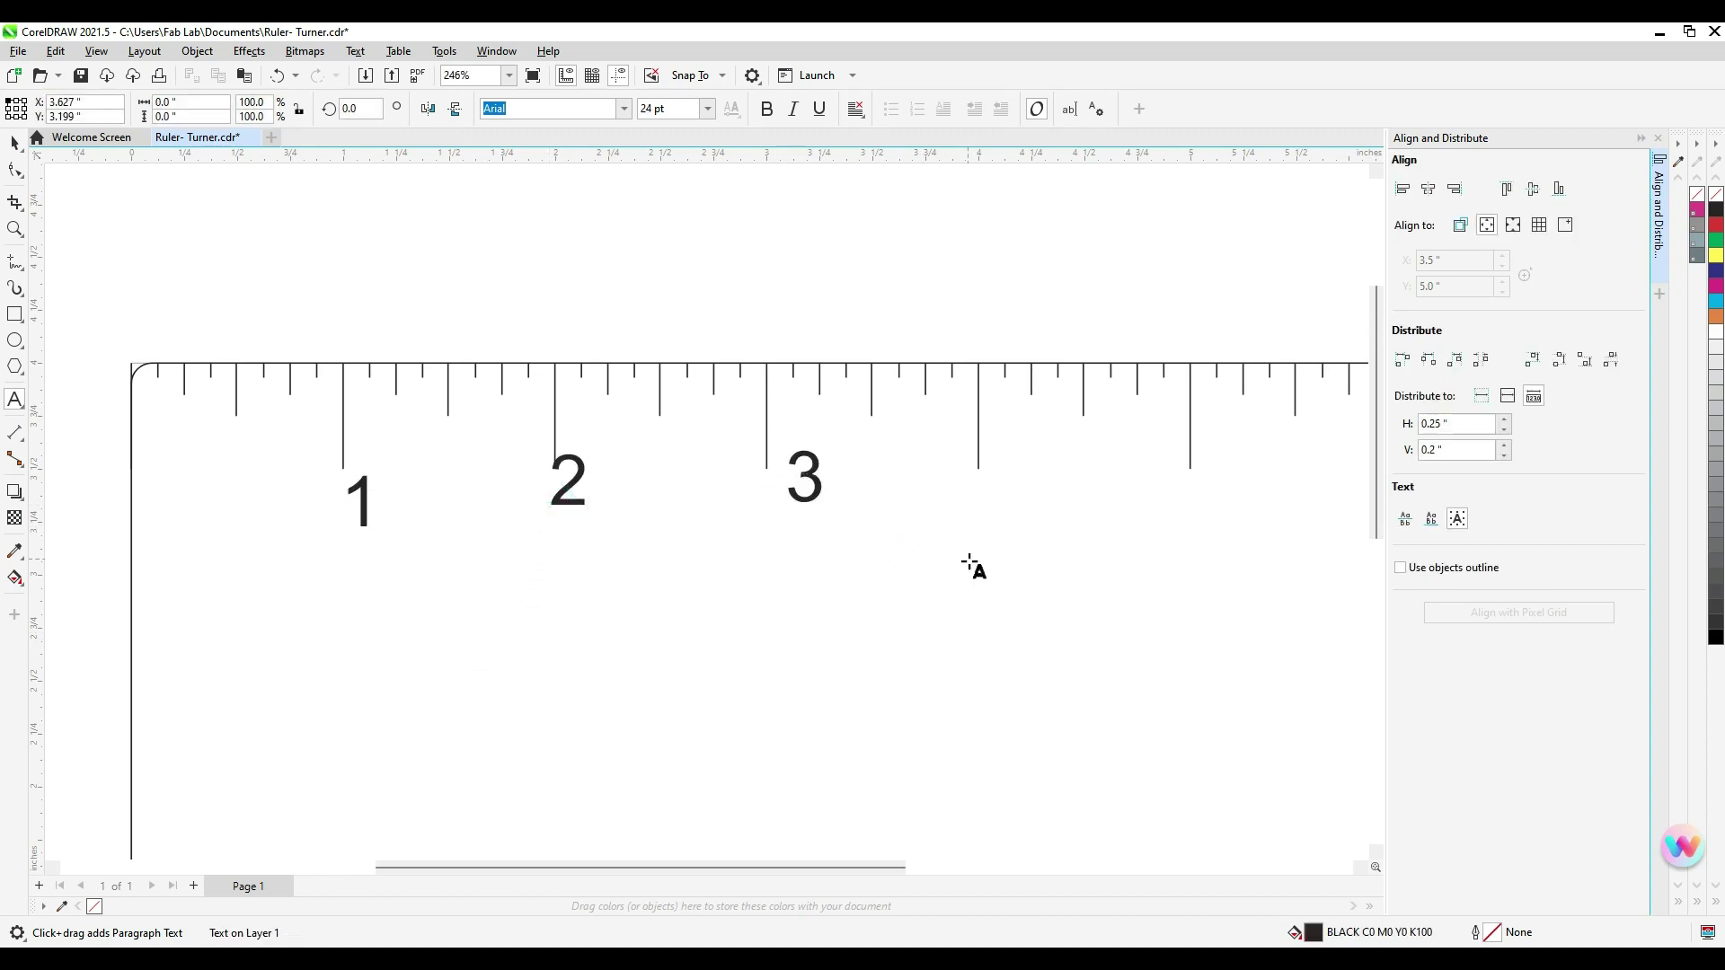
pyautogui.write('4')
pyautogui.click(1144, 517)
pyautogui.write('5')
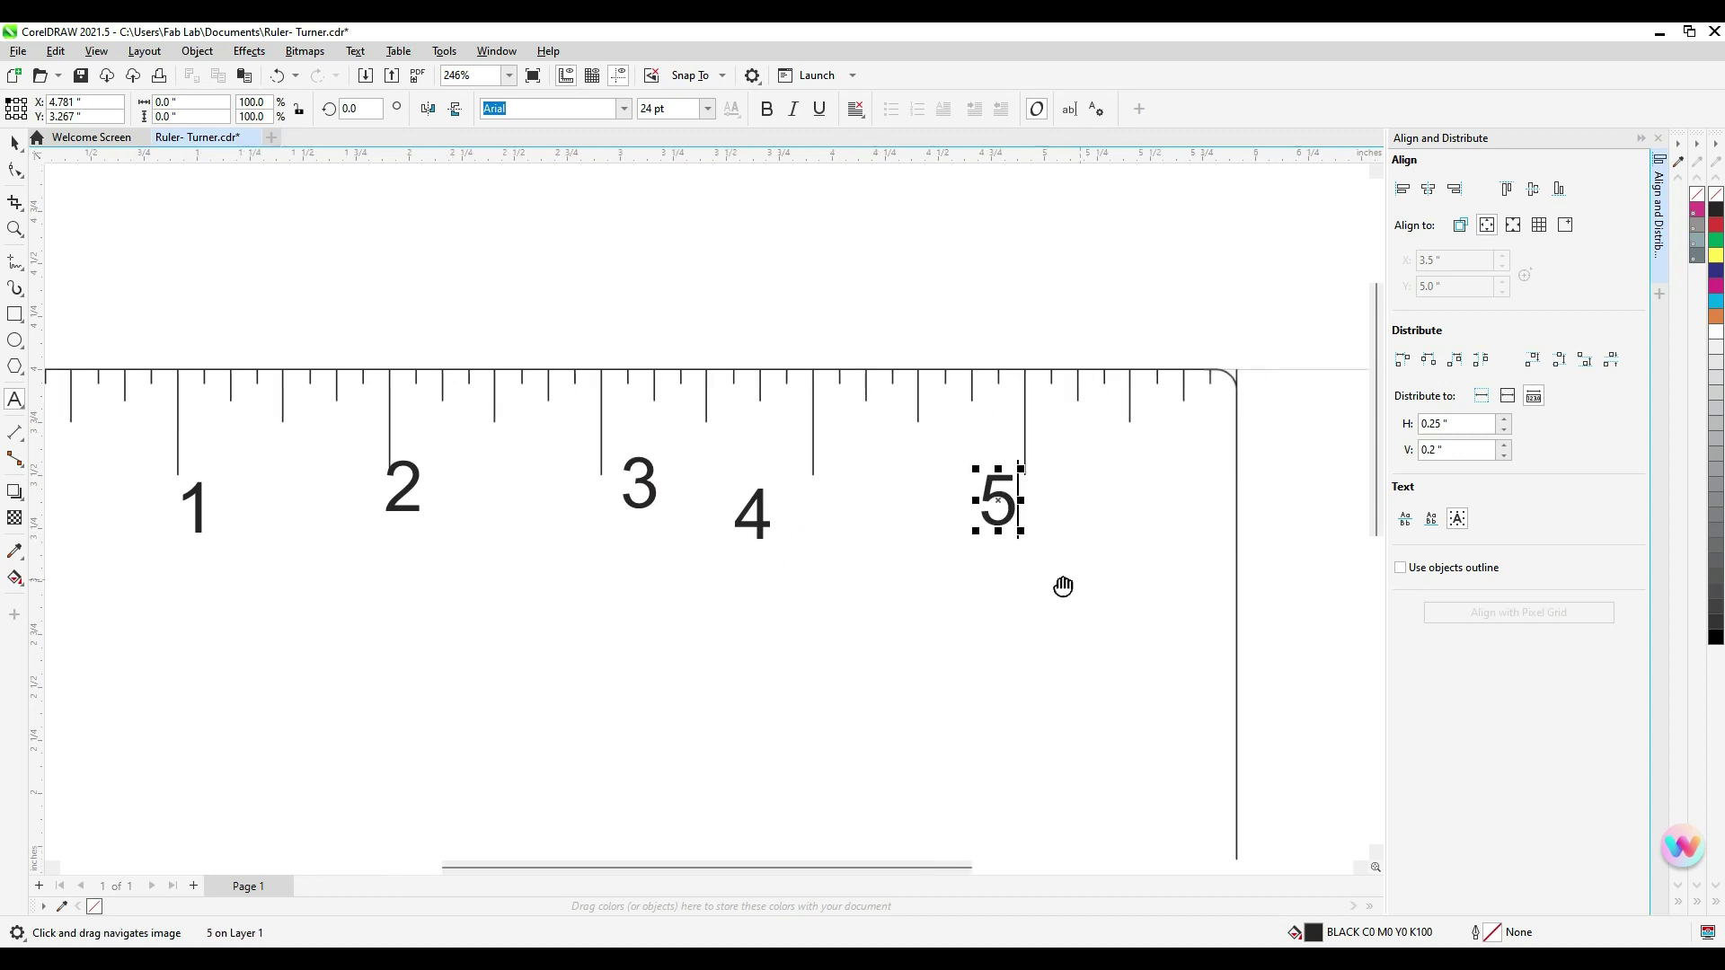
pyautogui.moveTo(839, 635); pyautogui.dragTo(982, 571)
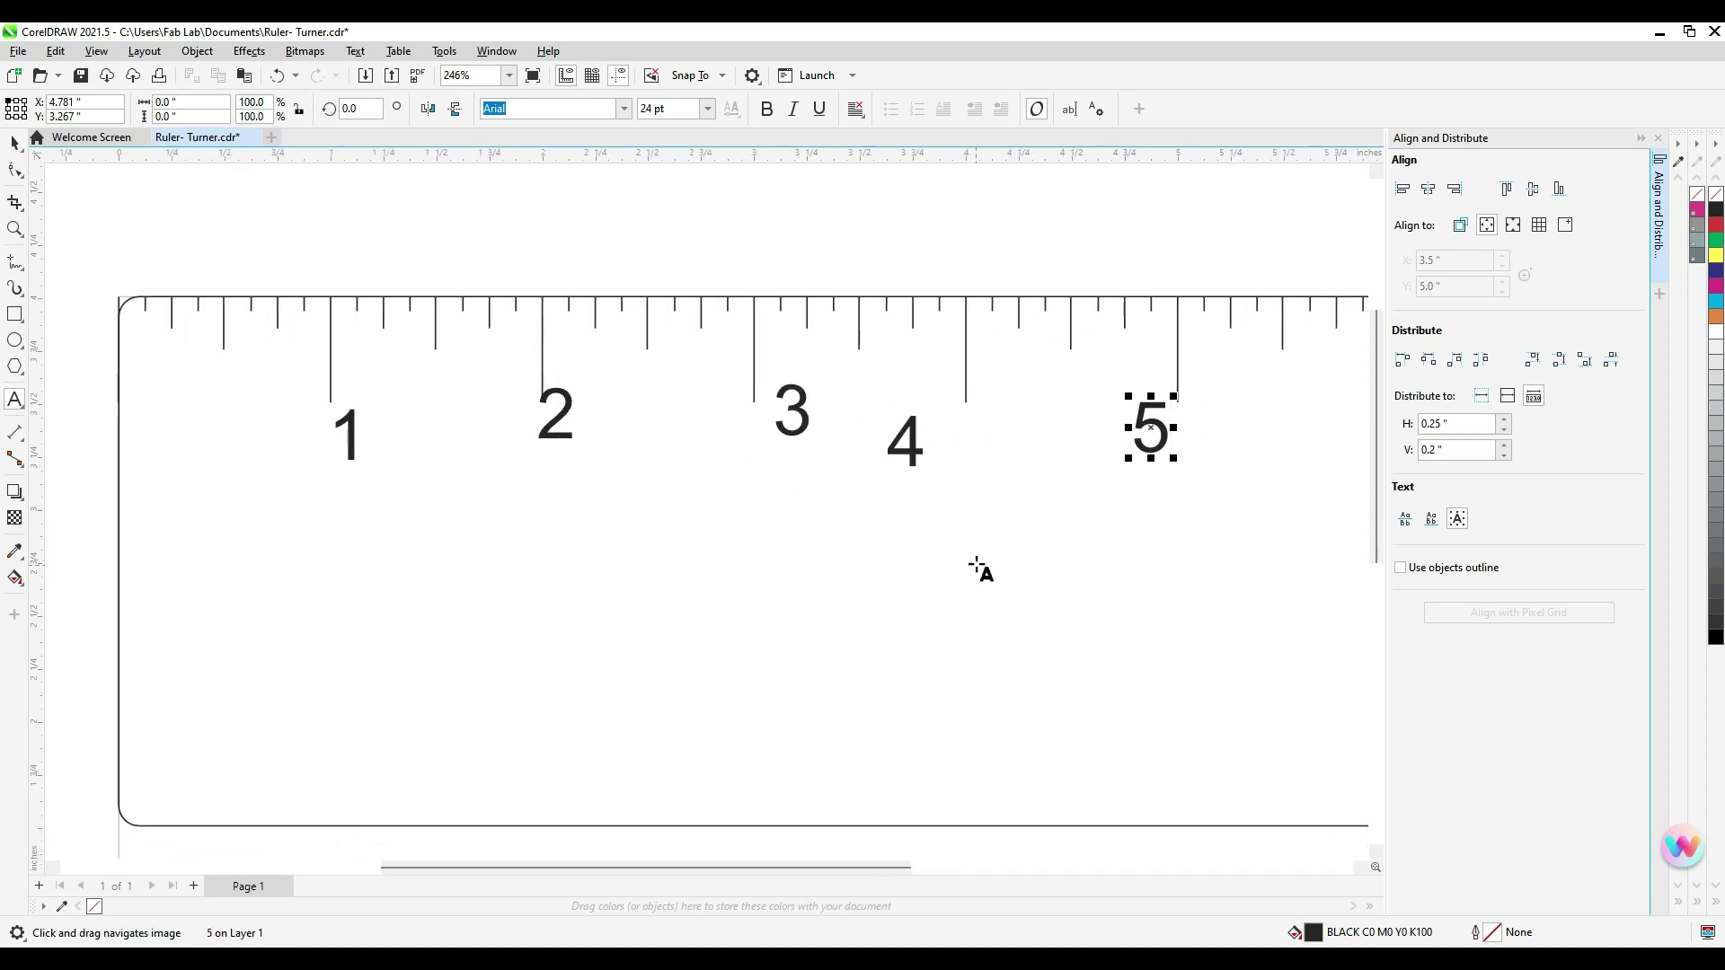
# Select the five numbers, align their top edges and move them below the ticks
pyautogui.click(14, 144)
pyautogui.click(165, 204)
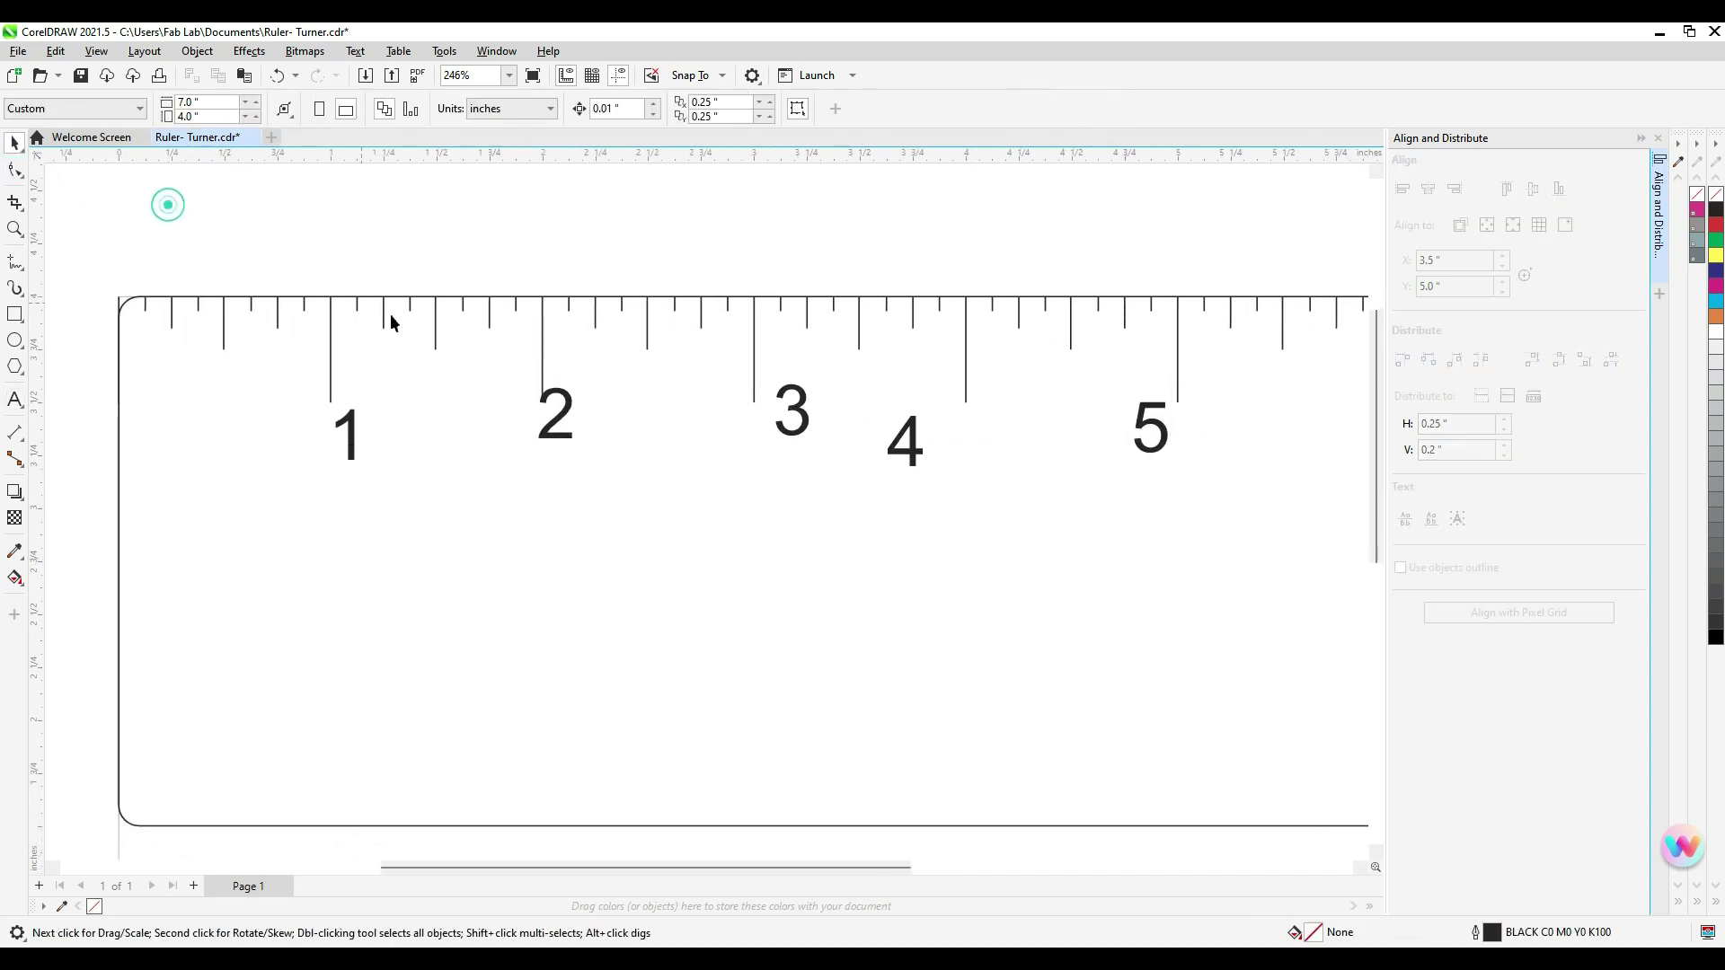
pyautogui.moveTo(236, 616); pyautogui.dragTo(1052, 497)
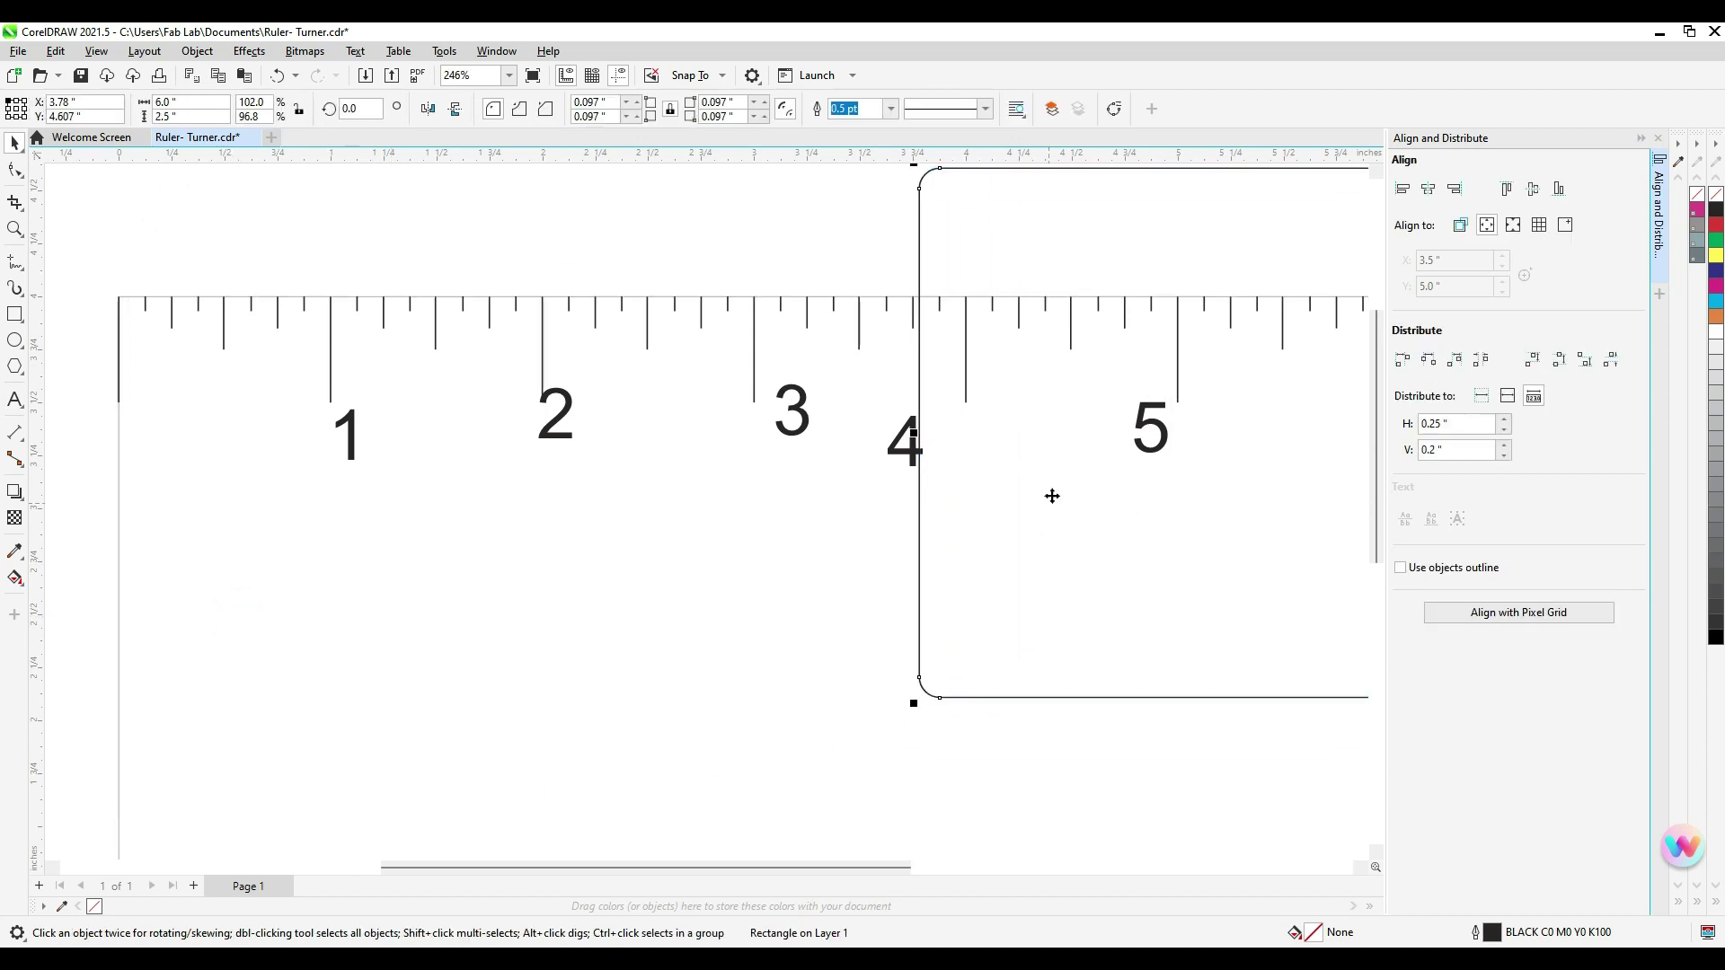
pyautogui.hotkey('ctrl', 'z')
pyautogui.click(237, 222)
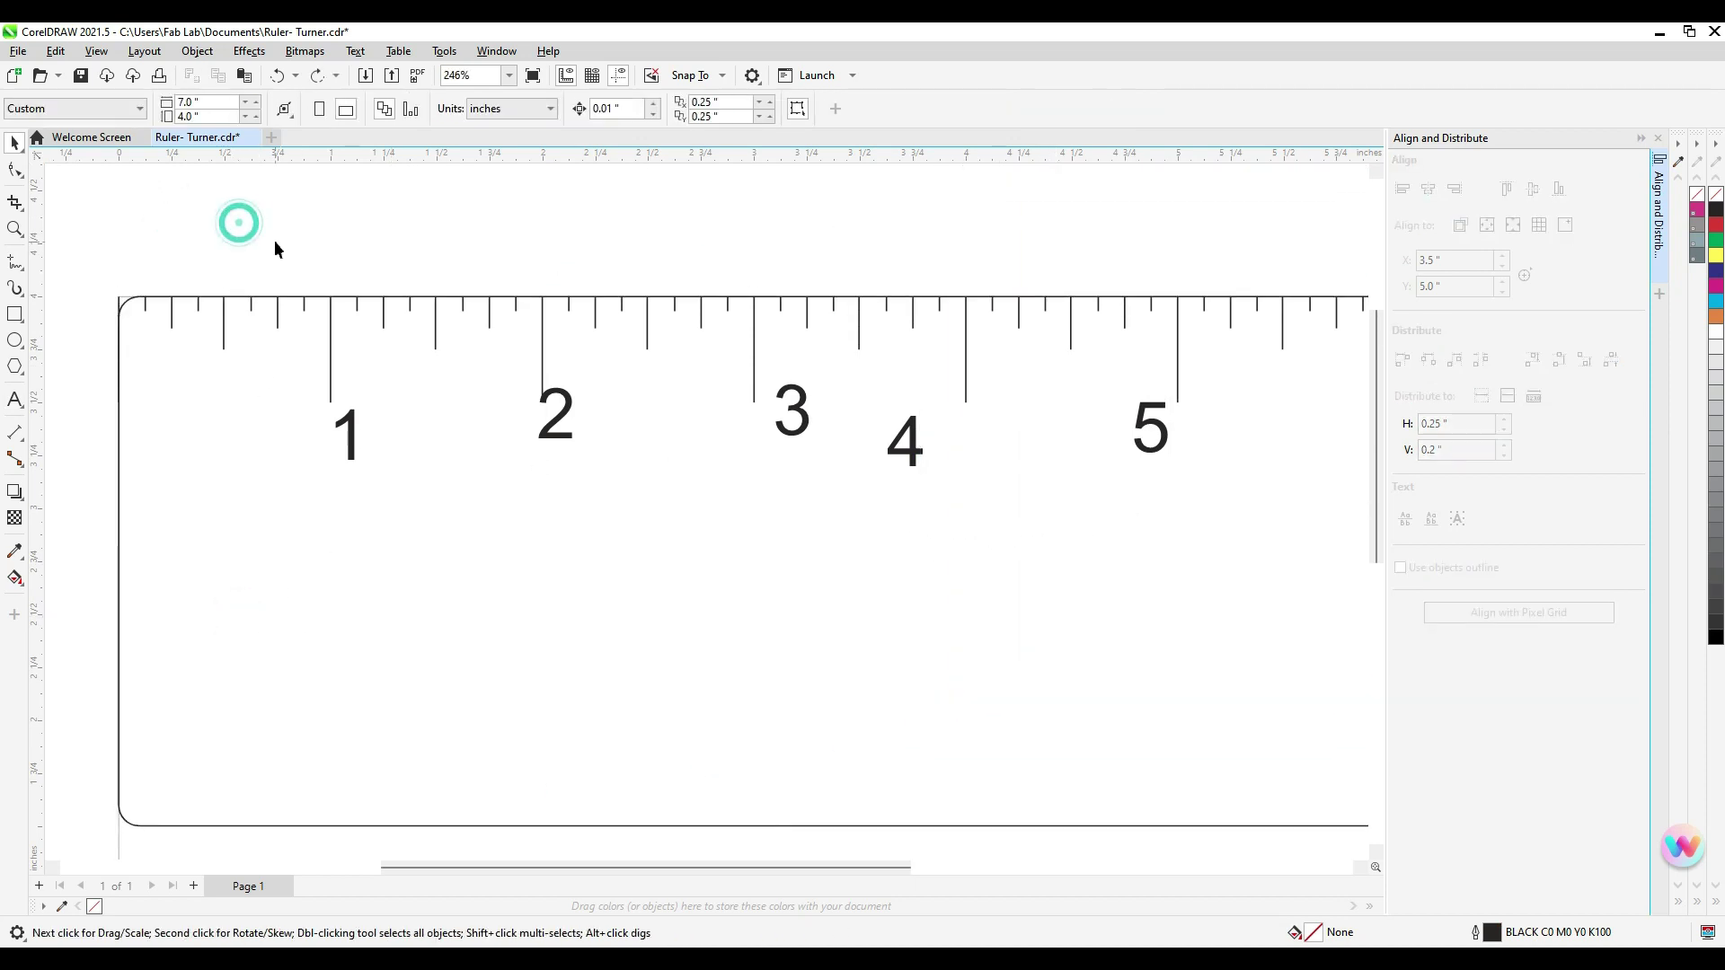
pyautogui.moveTo(242, 239); pyautogui.dragTo(1178, 559)
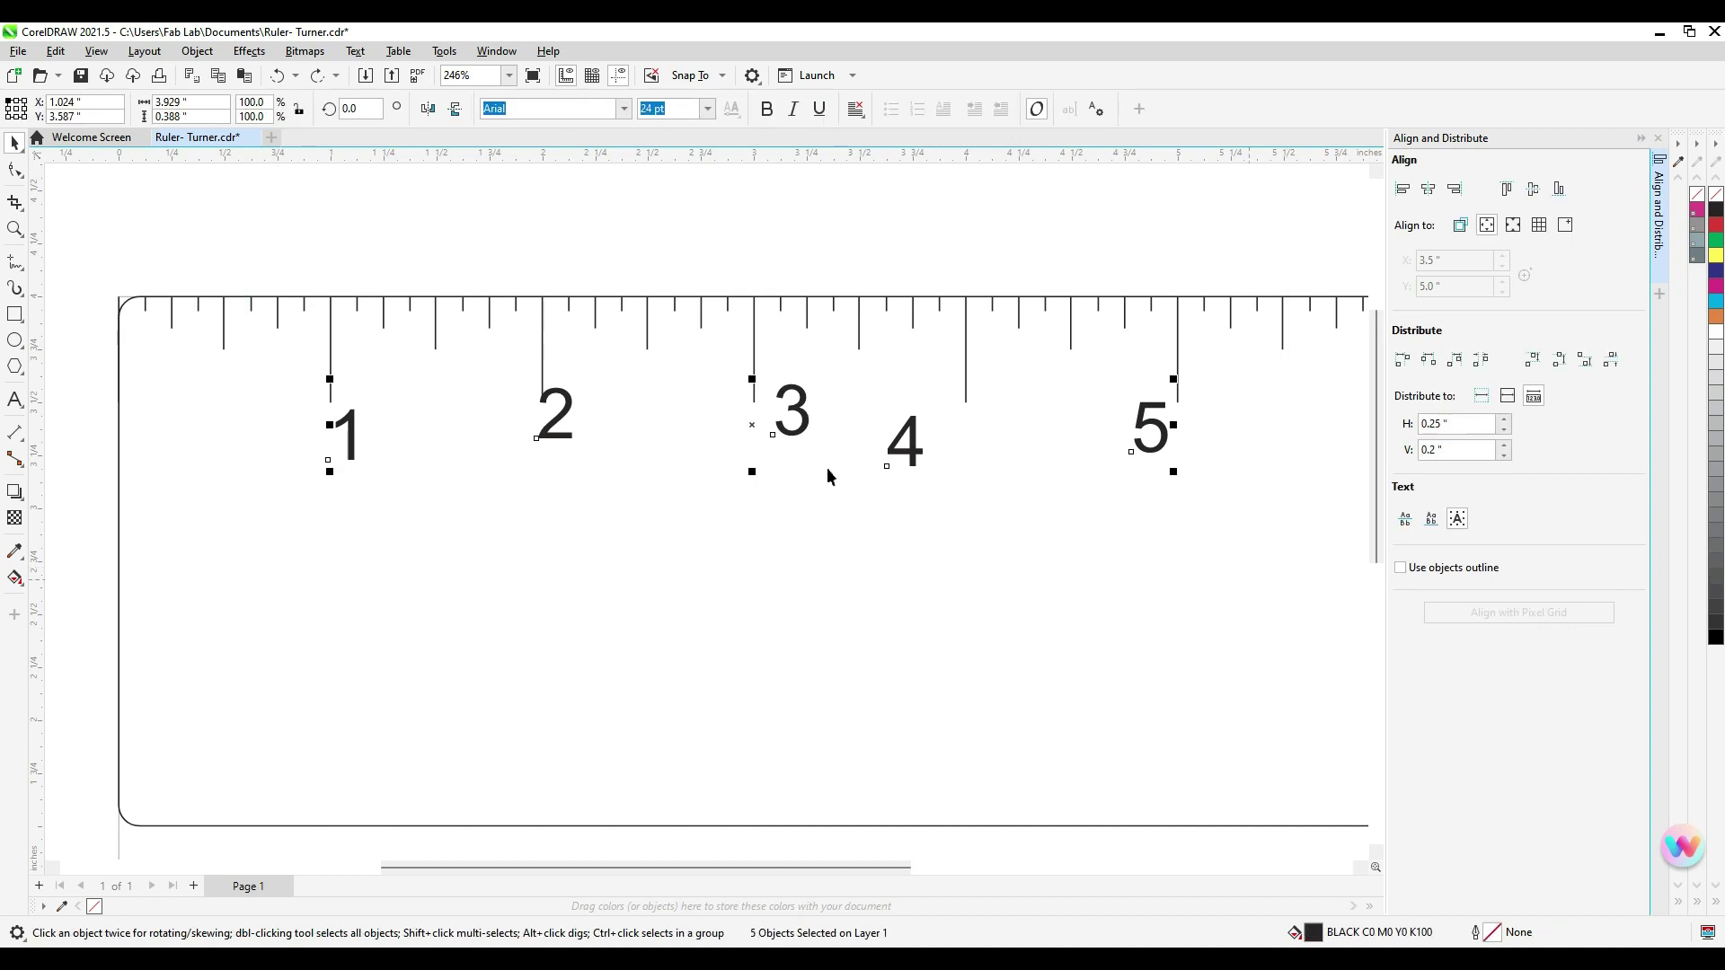
pyautogui.click(1509, 199)
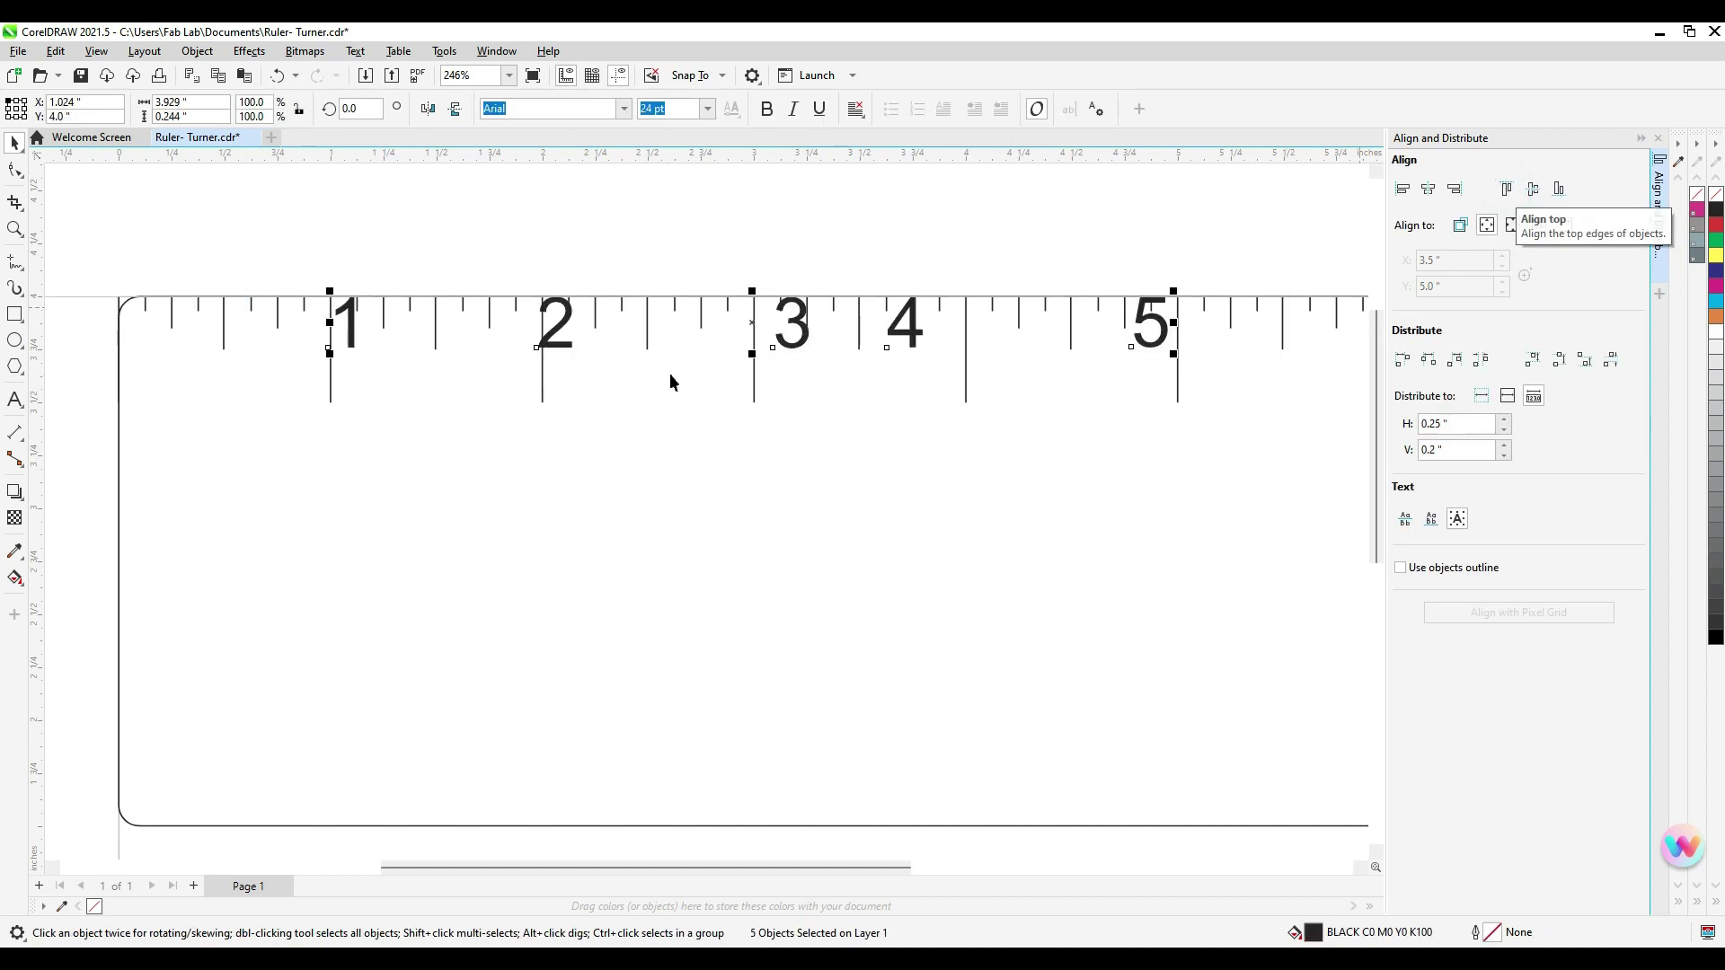
pyautogui.moveTo(792, 360); pyautogui.dragTo(767, 568)
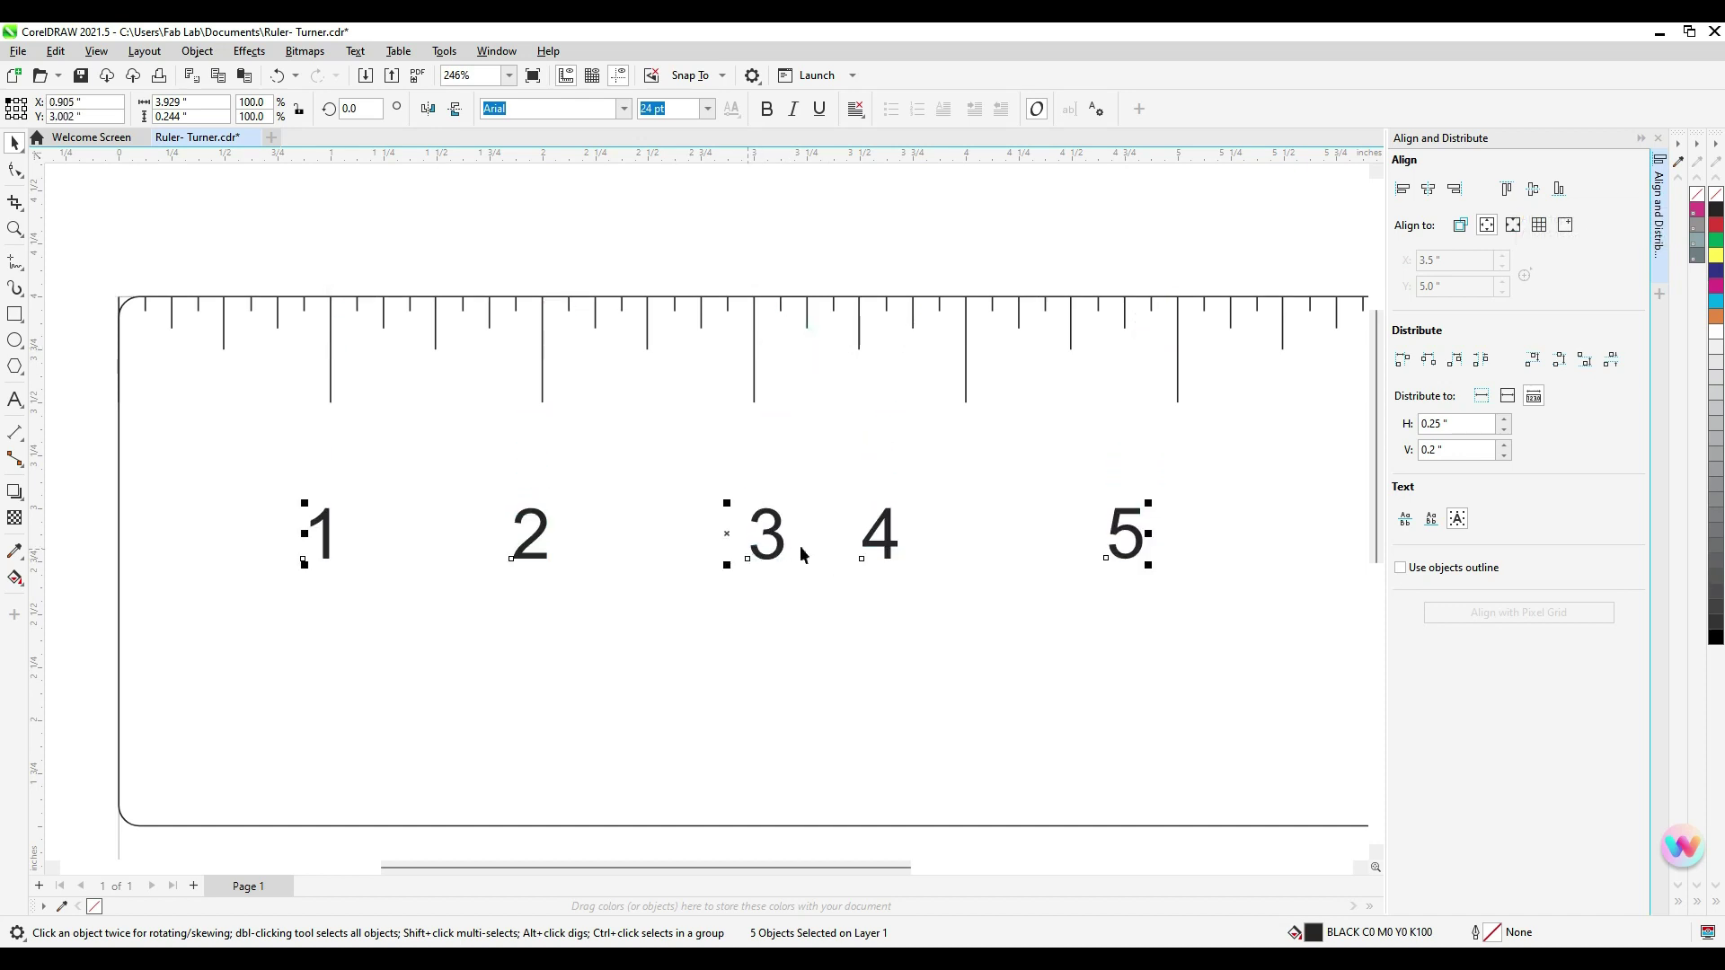
# Distribute the numbers horizontally, trying 1" and then 0.8" spacing
pyautogui.click(1479, 361)
pyautogui.click(1442, 424)
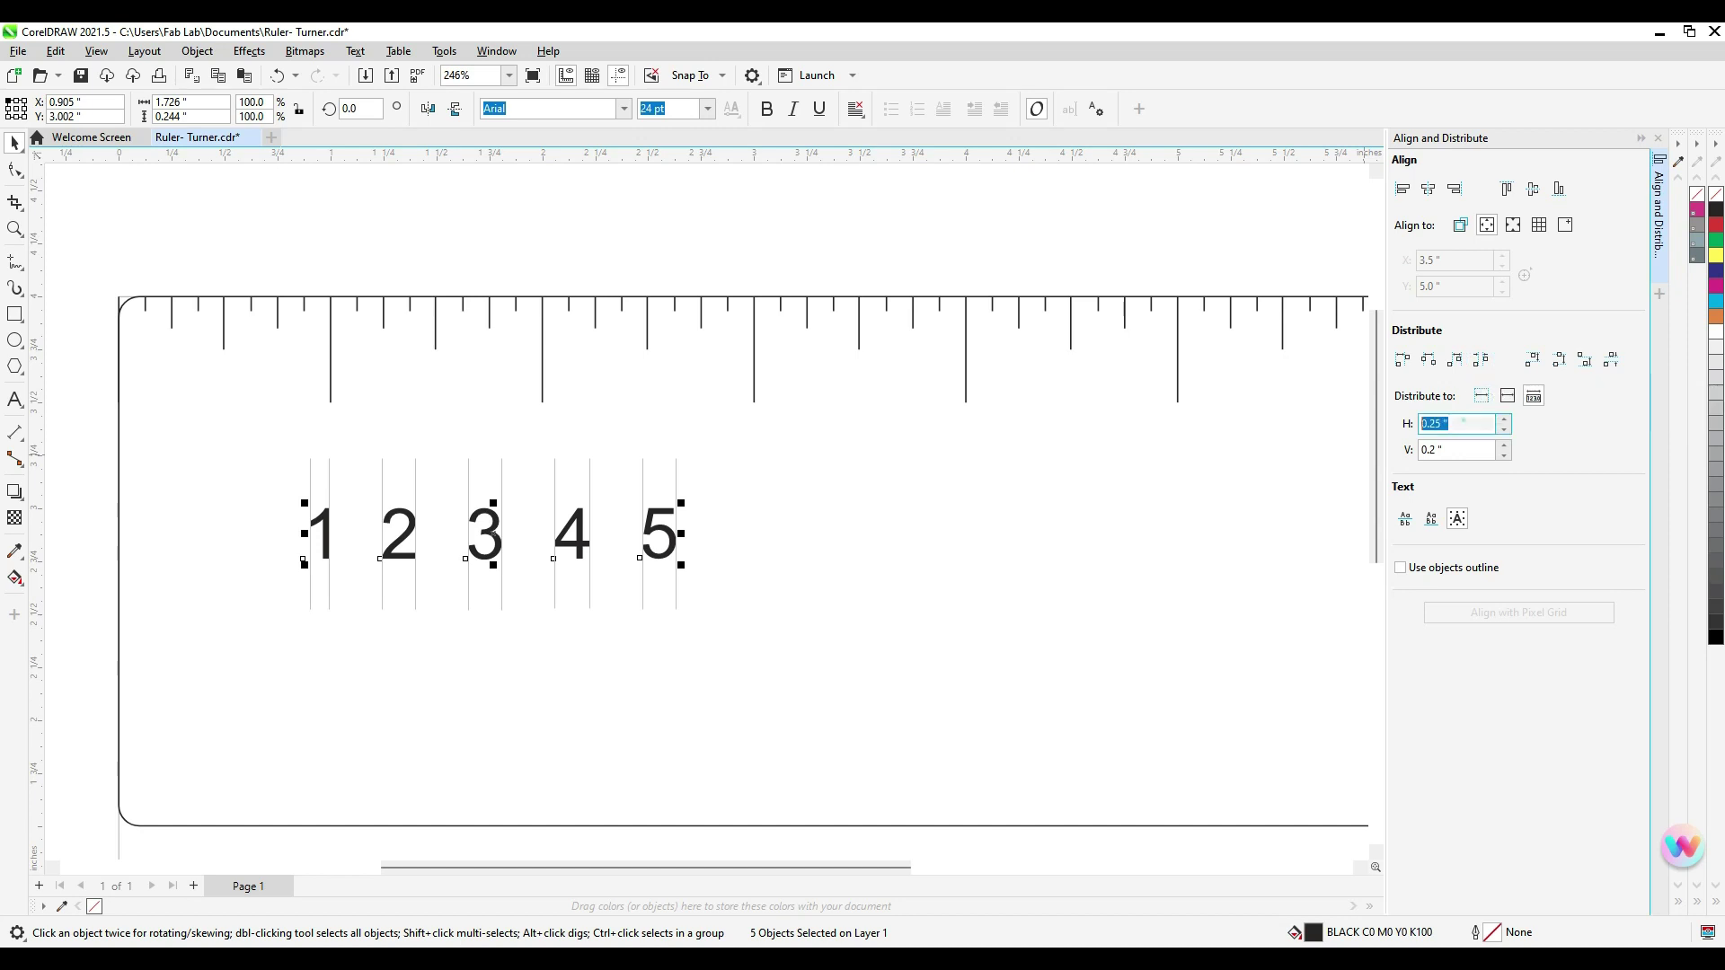
pyautogui.write('1')
pyautogui.click(1479, 361)
pyautogui.moveTo(816, 545); pyautogui.dragTo(782, 455)
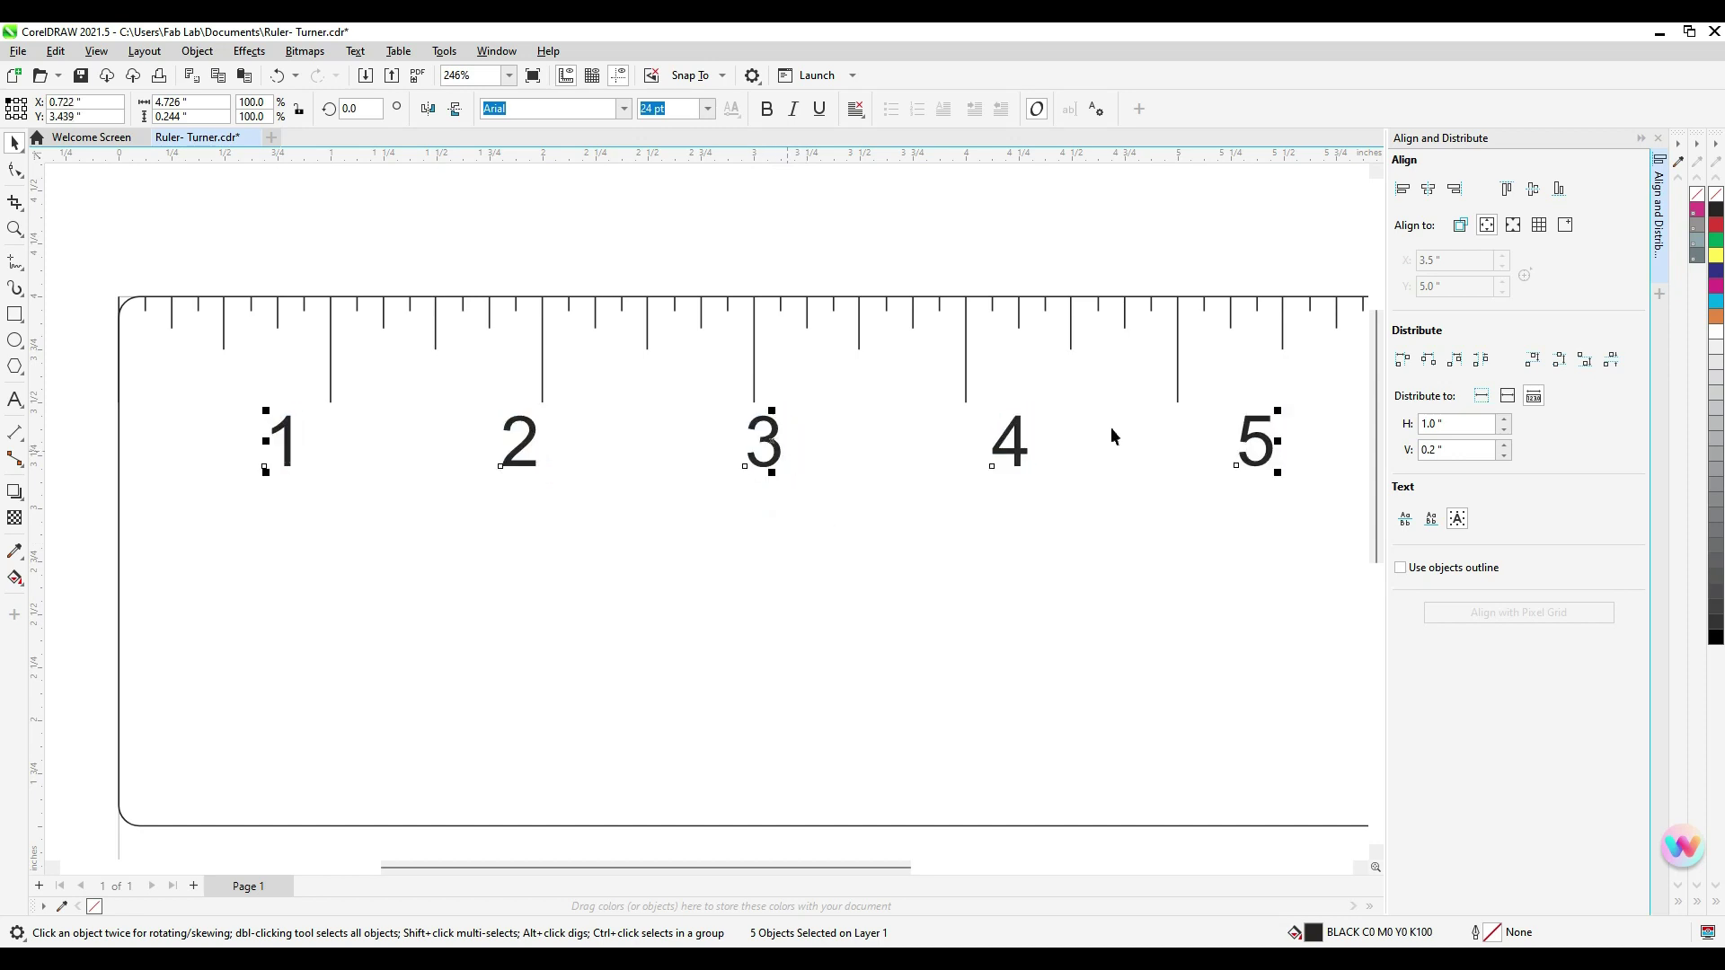
pyautogui.click(1456, 424)
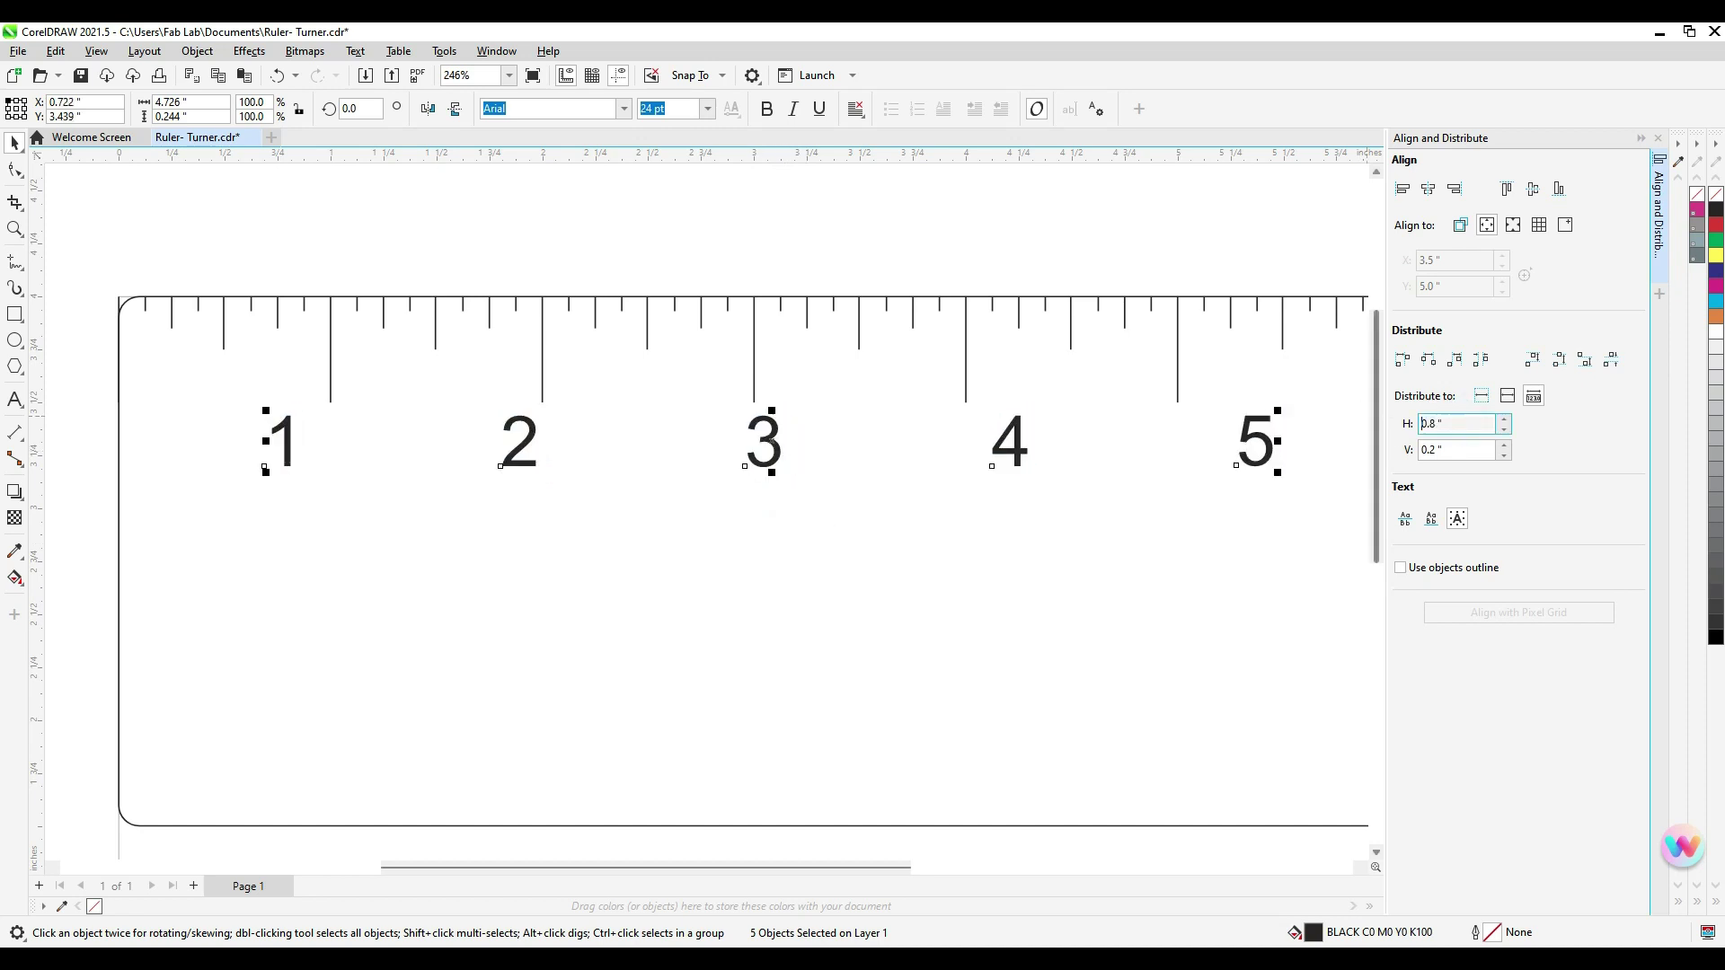
pyautogui.write('0.8')
pyautogui.click(1456, 359)
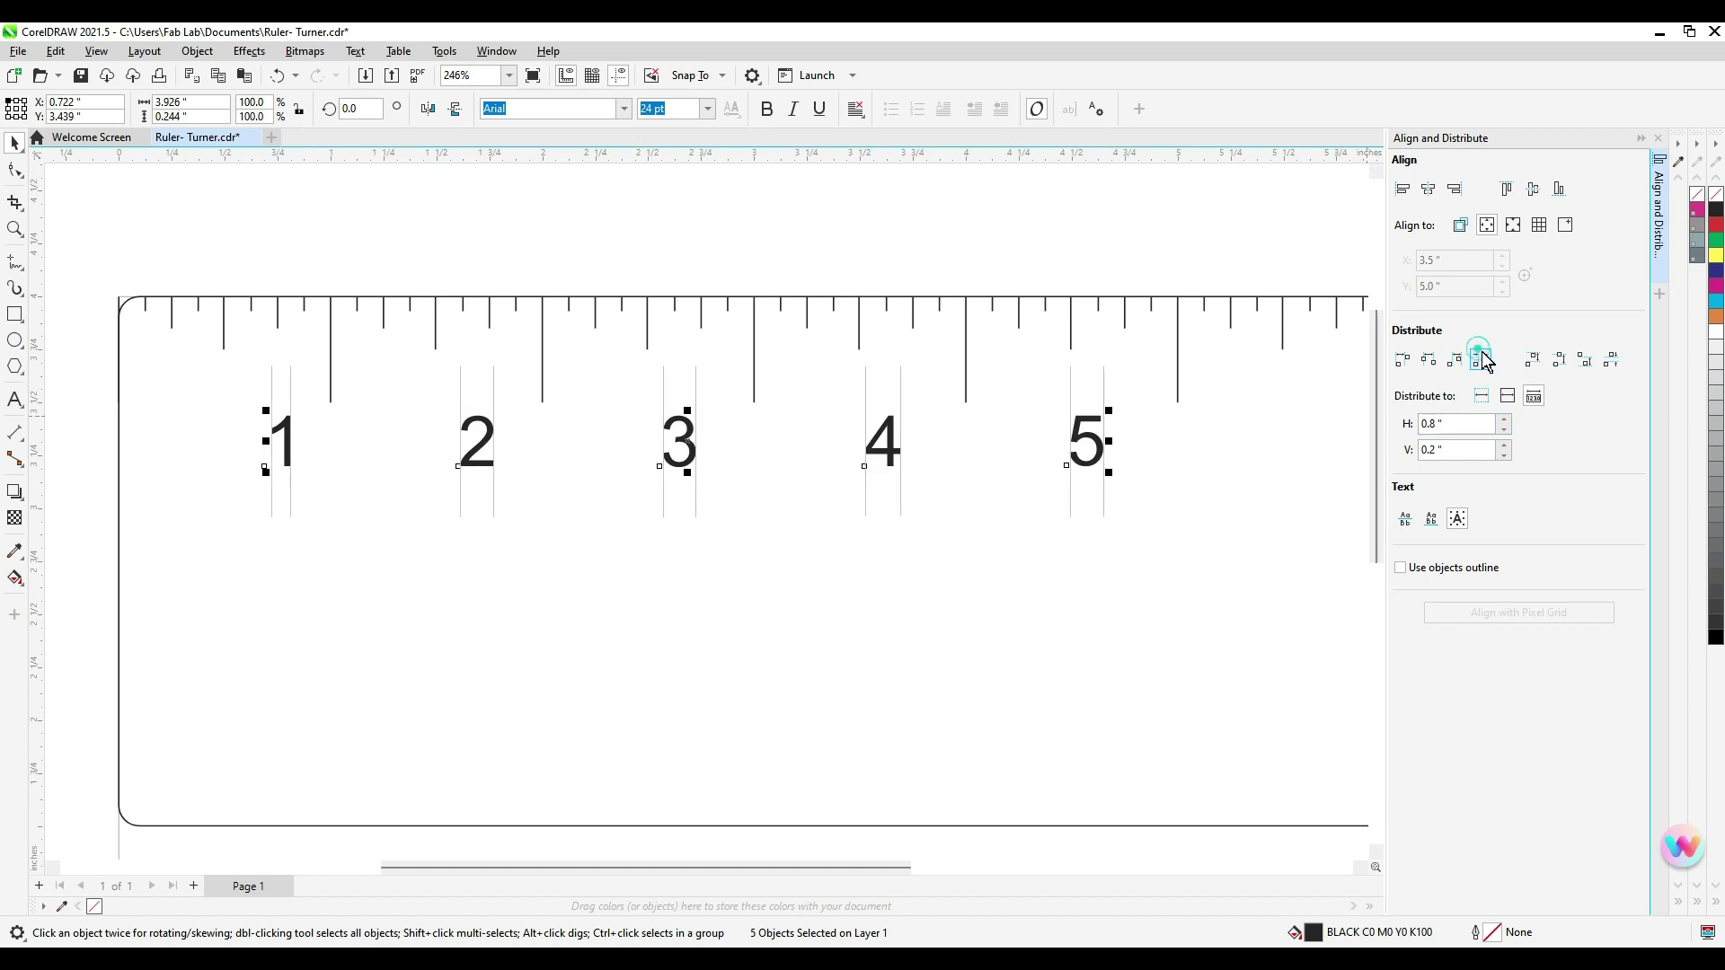
# Respace the numbers 0.85" apart and nudge them under the inch ticks
pyautogui.moveTo(889, 452); pyautogui.dragTo(938, 455)
pyautogui.click(1458, 424)
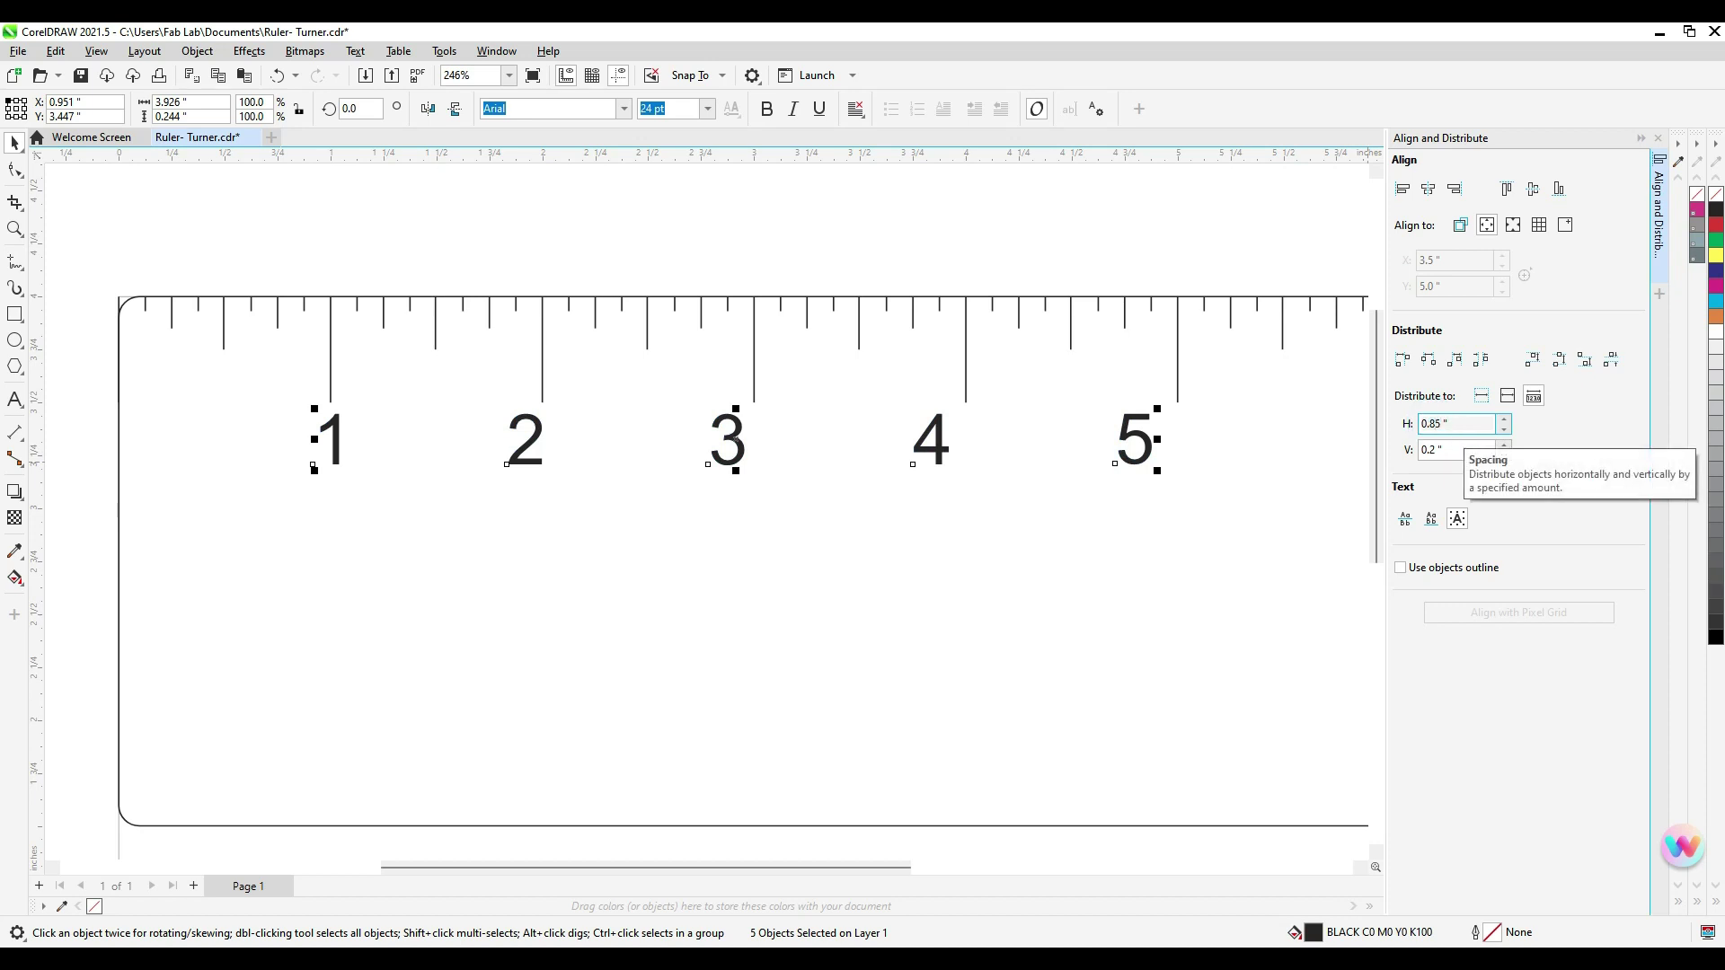
pyautogui.click(1481, 360)
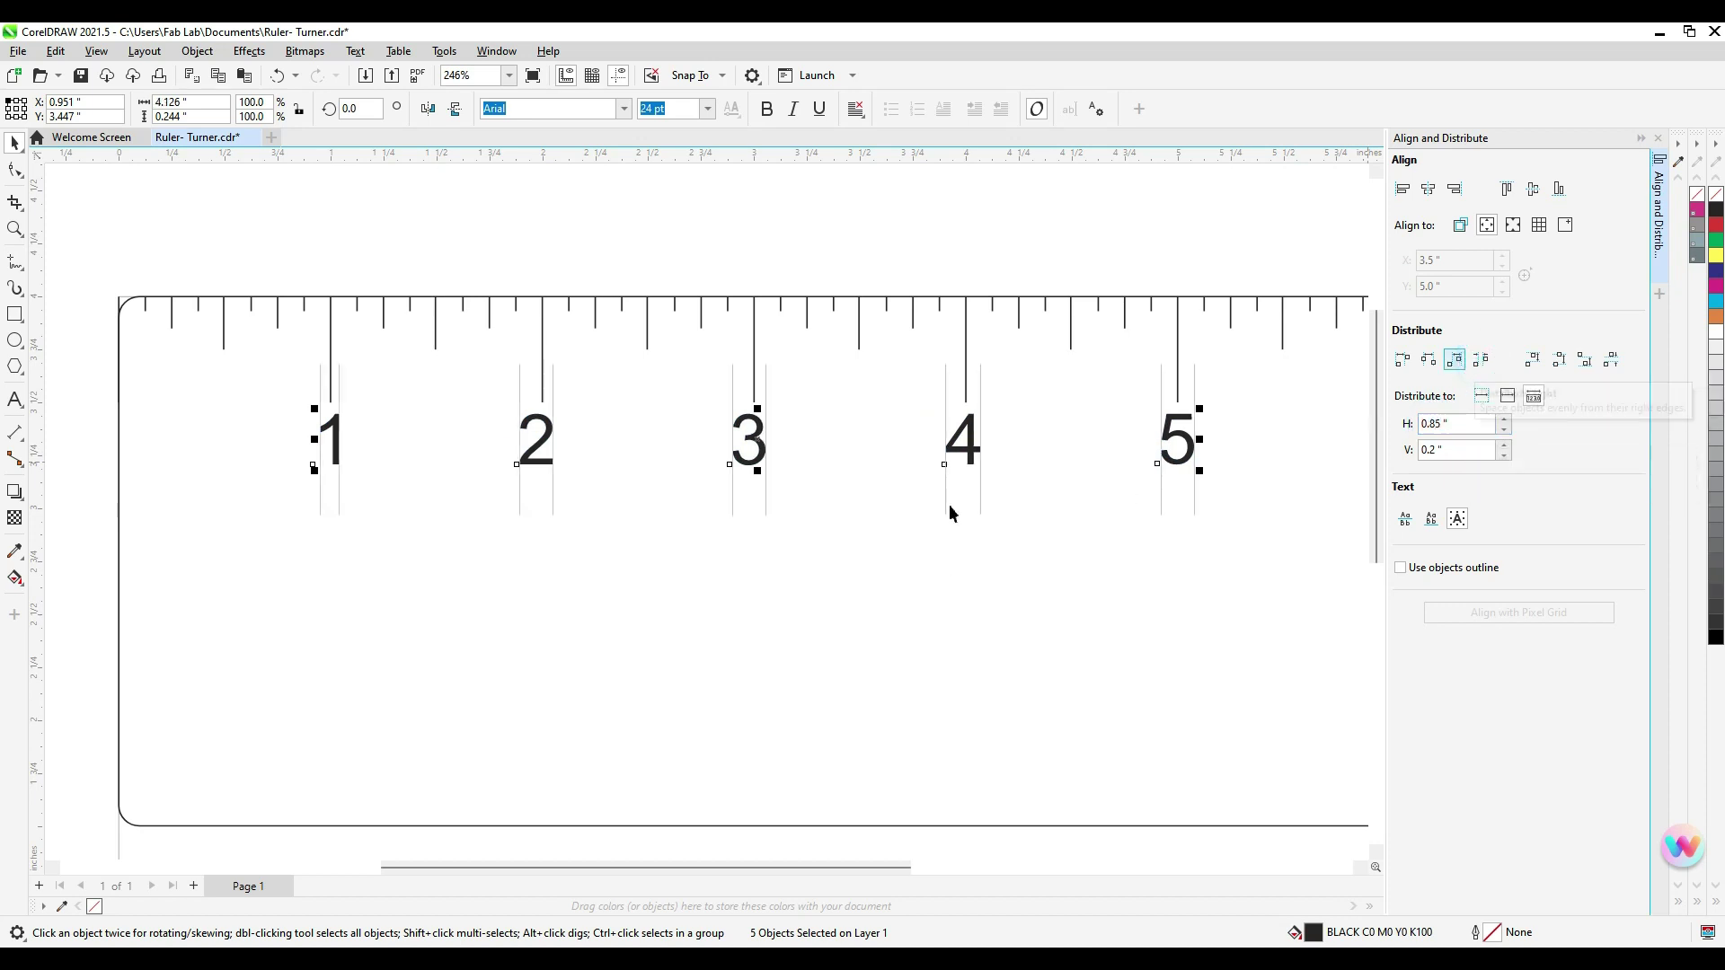
pyautogui.moveTo(759, 452); pyautogui.dragTo(763, 452)
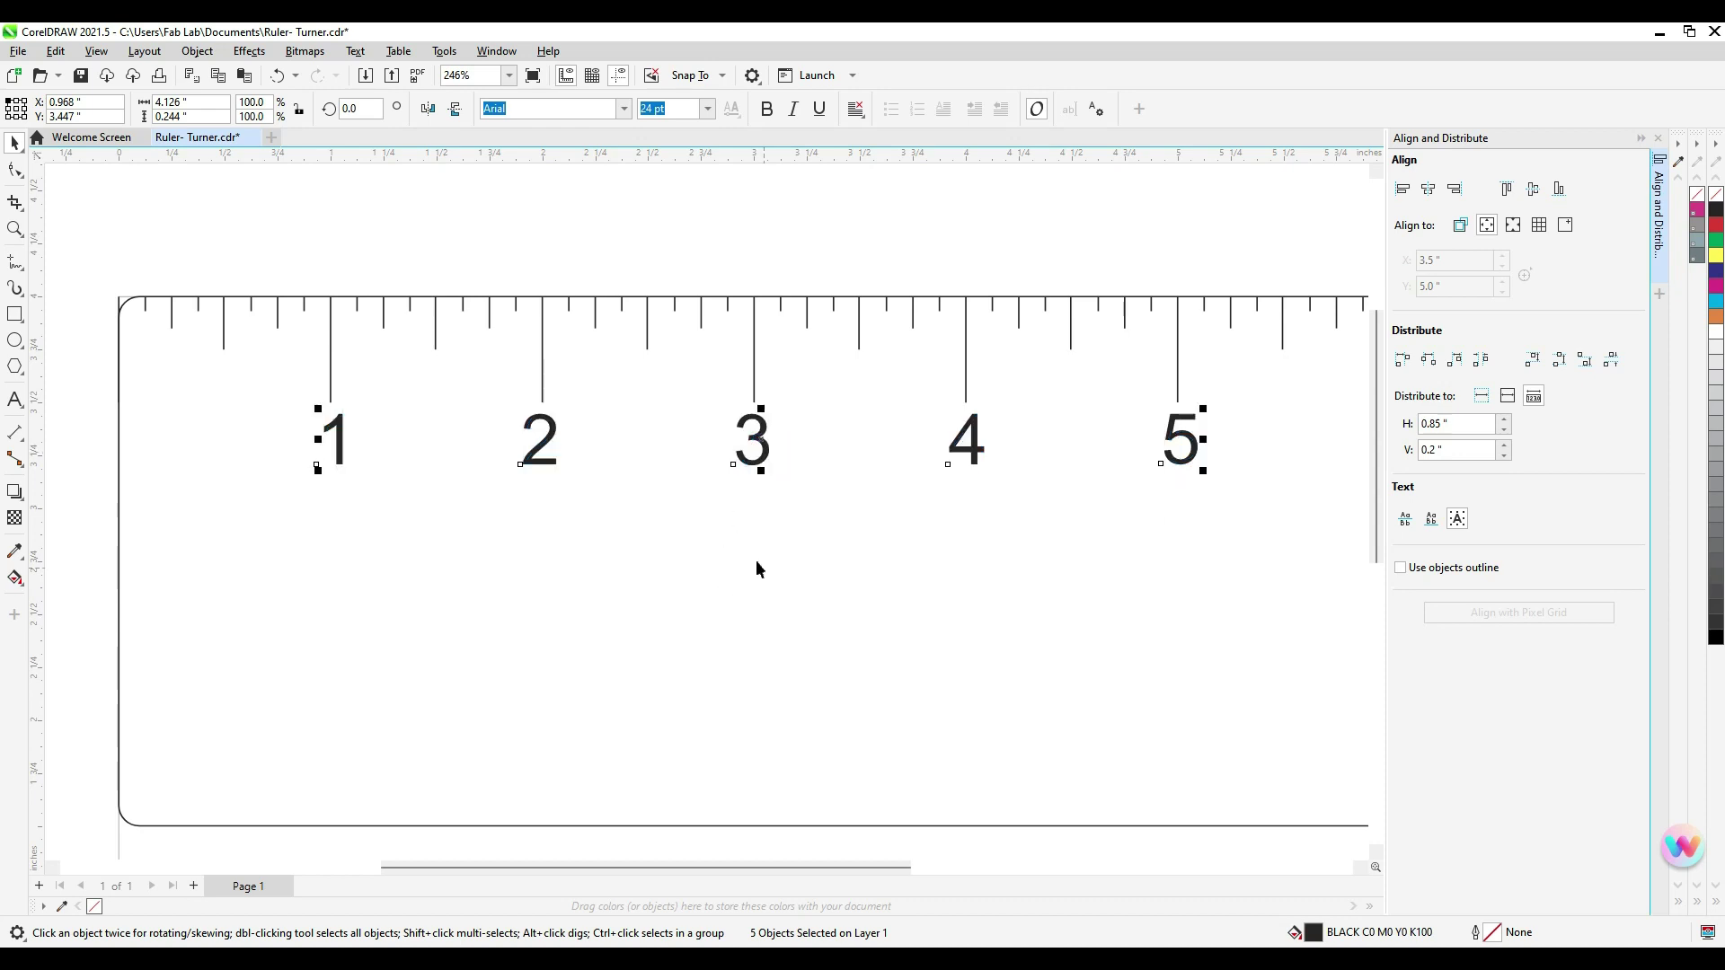
pyautogui.scroll(-3, 935, 553)
pyautogui.moveTo(1225, 301); pyautogui.dragTo(1089, 311)
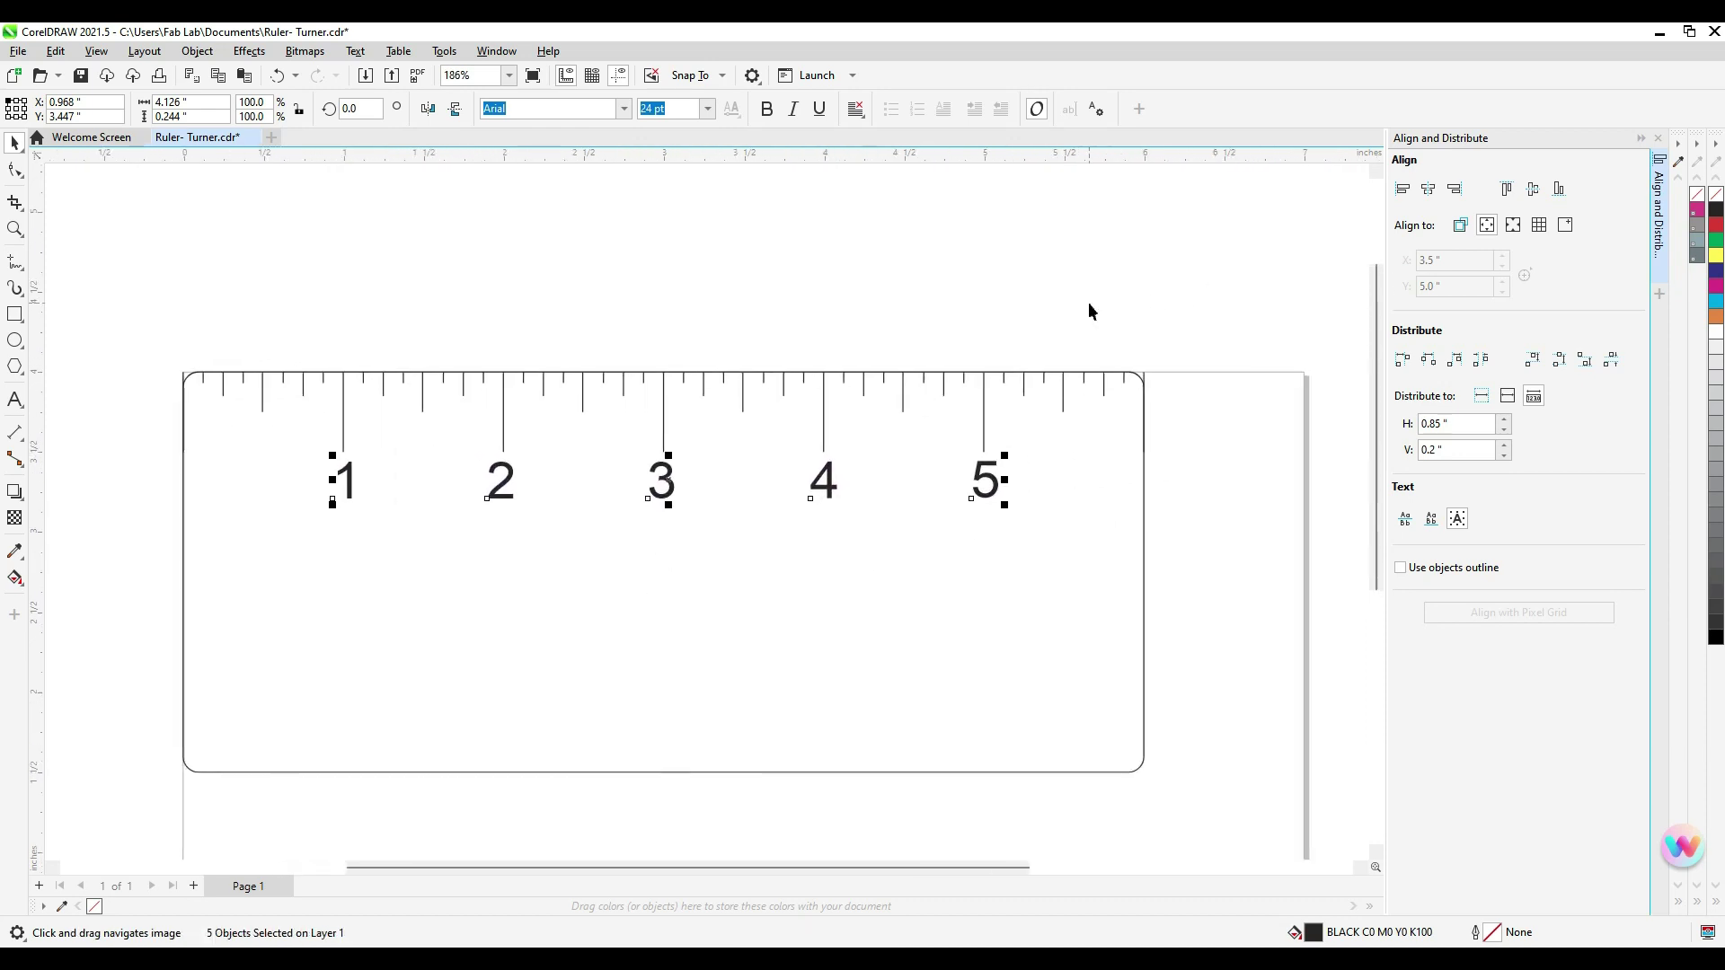
pyautogui.click(1089, 311)
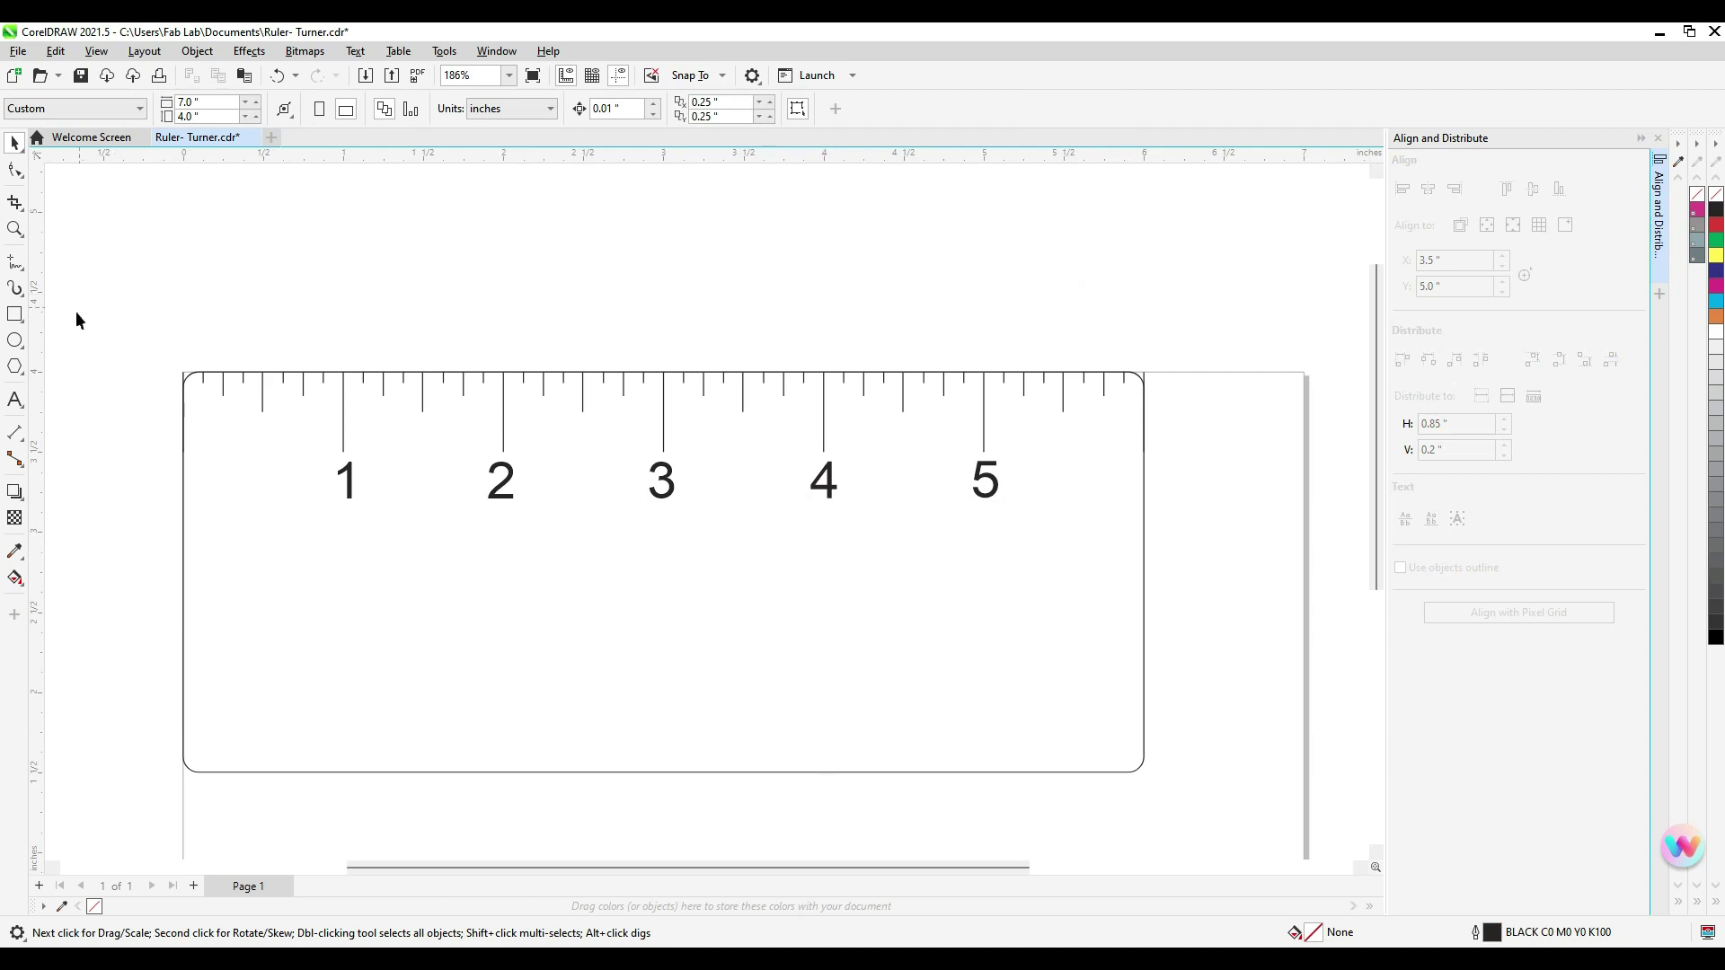
# Create a '1/2' text label above the ruler and scale it down
pyautogui.click(15, 400)
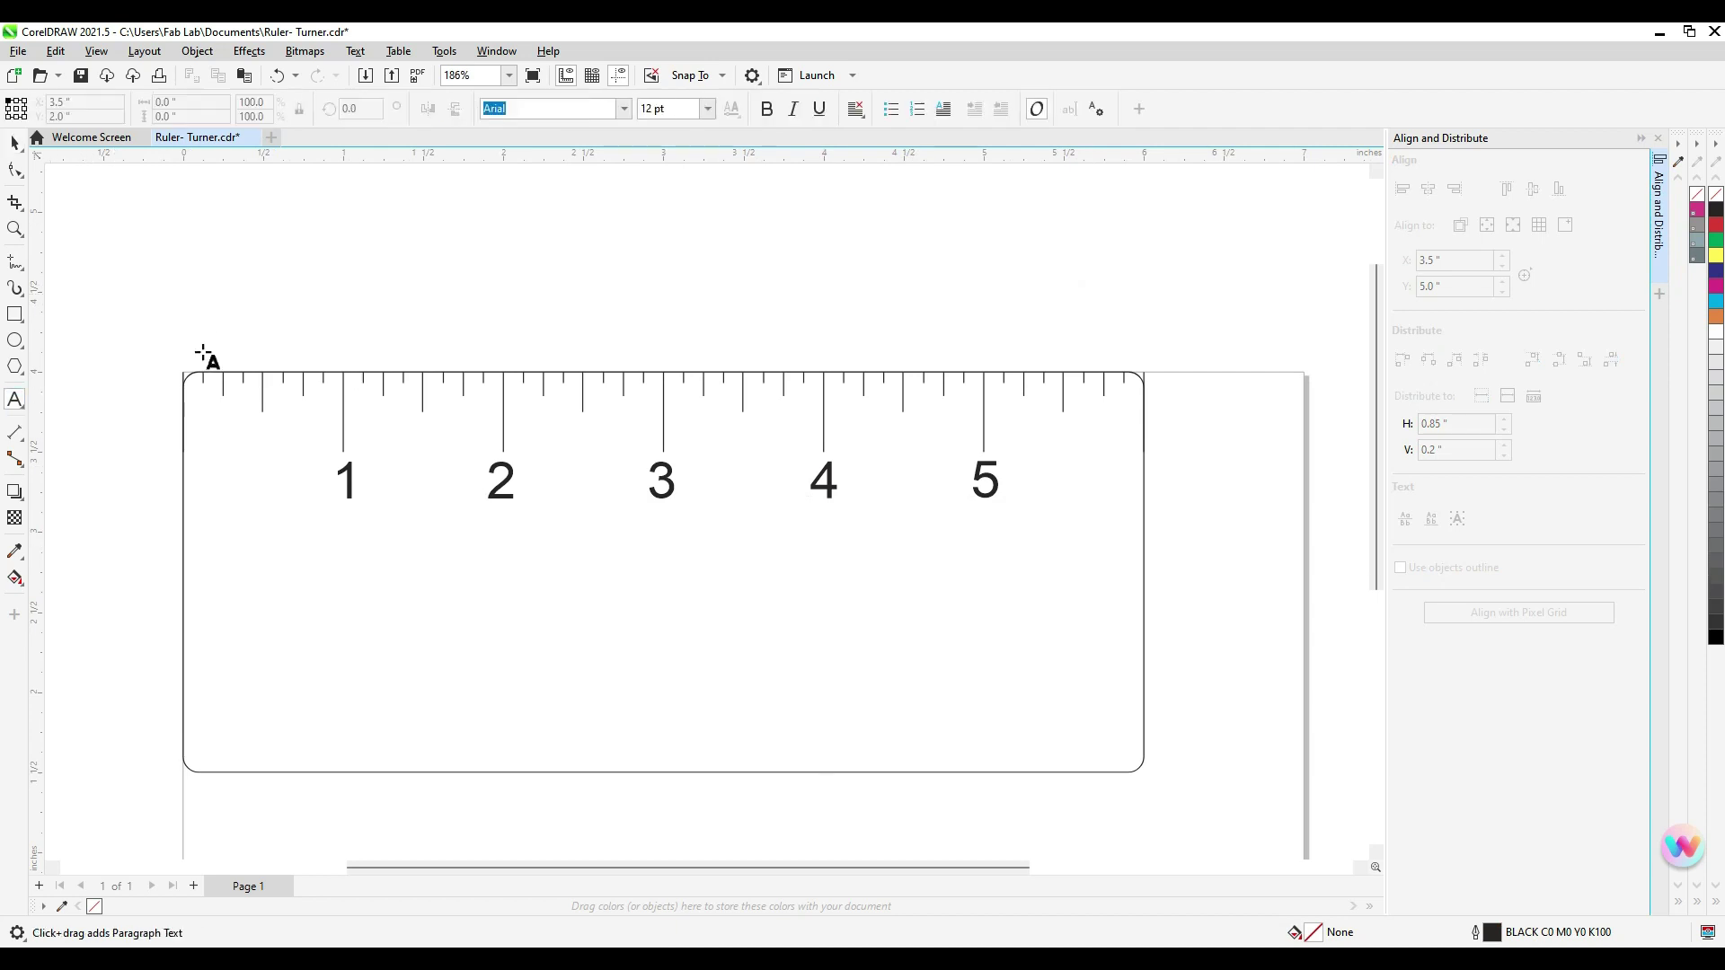
pyautogui.click(395, 269)
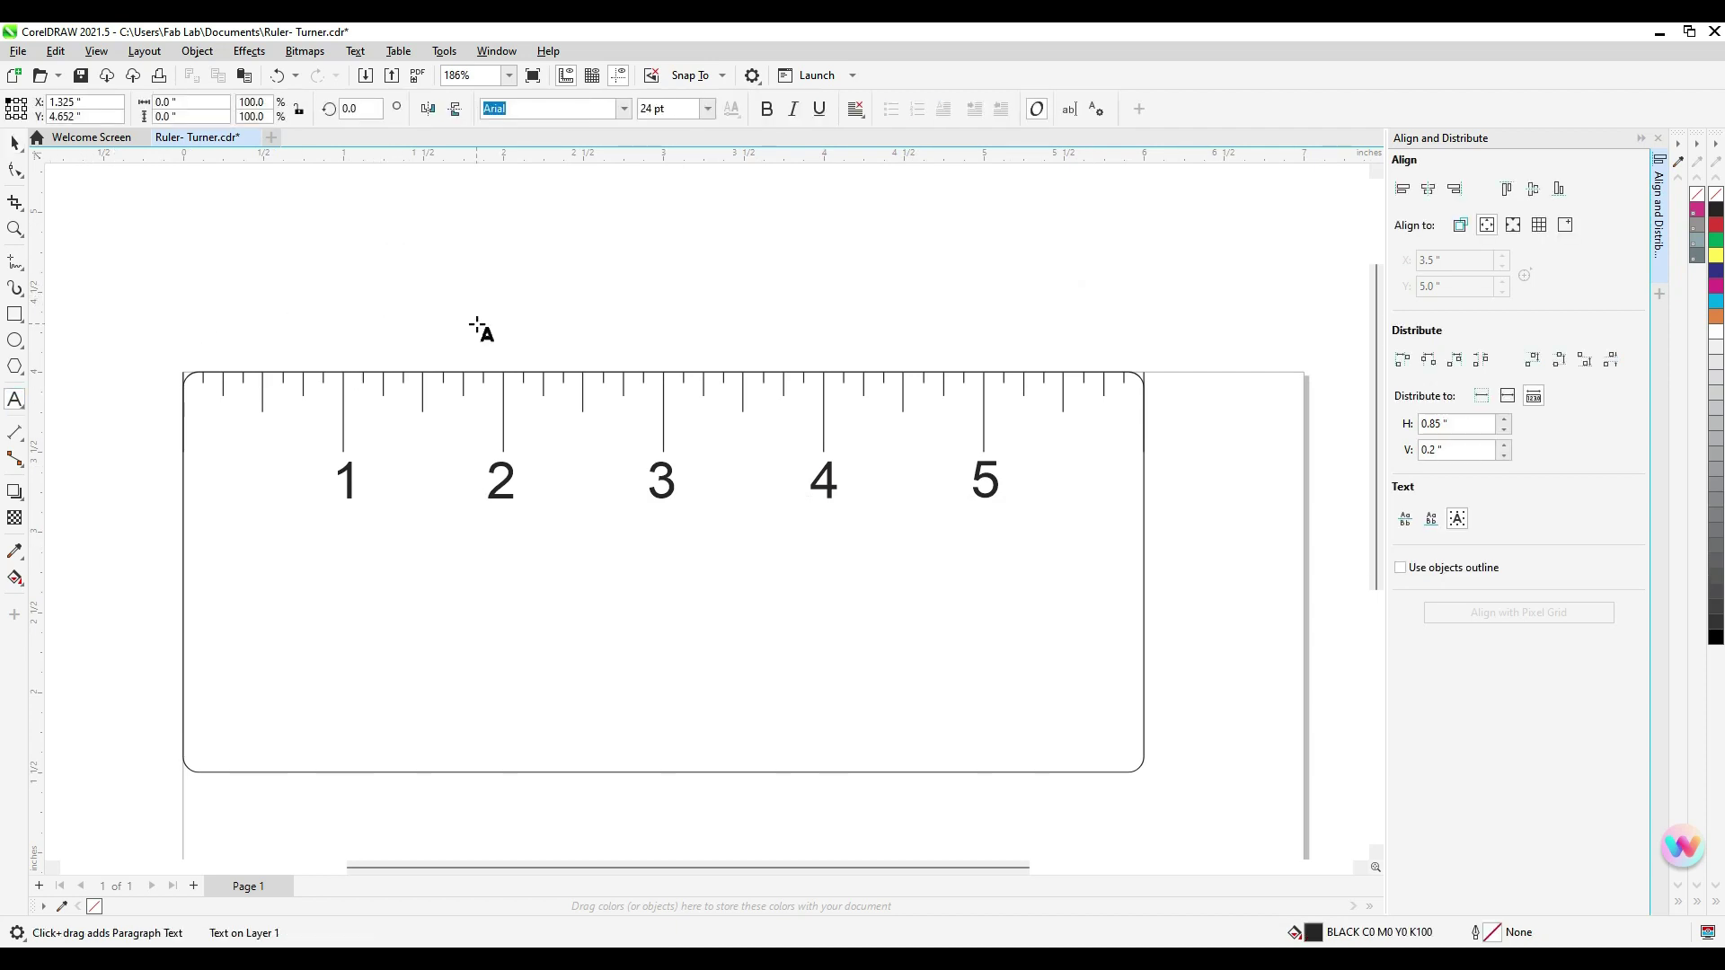
pyautogui.write('1/2')
pyautogui.click(14, 142)
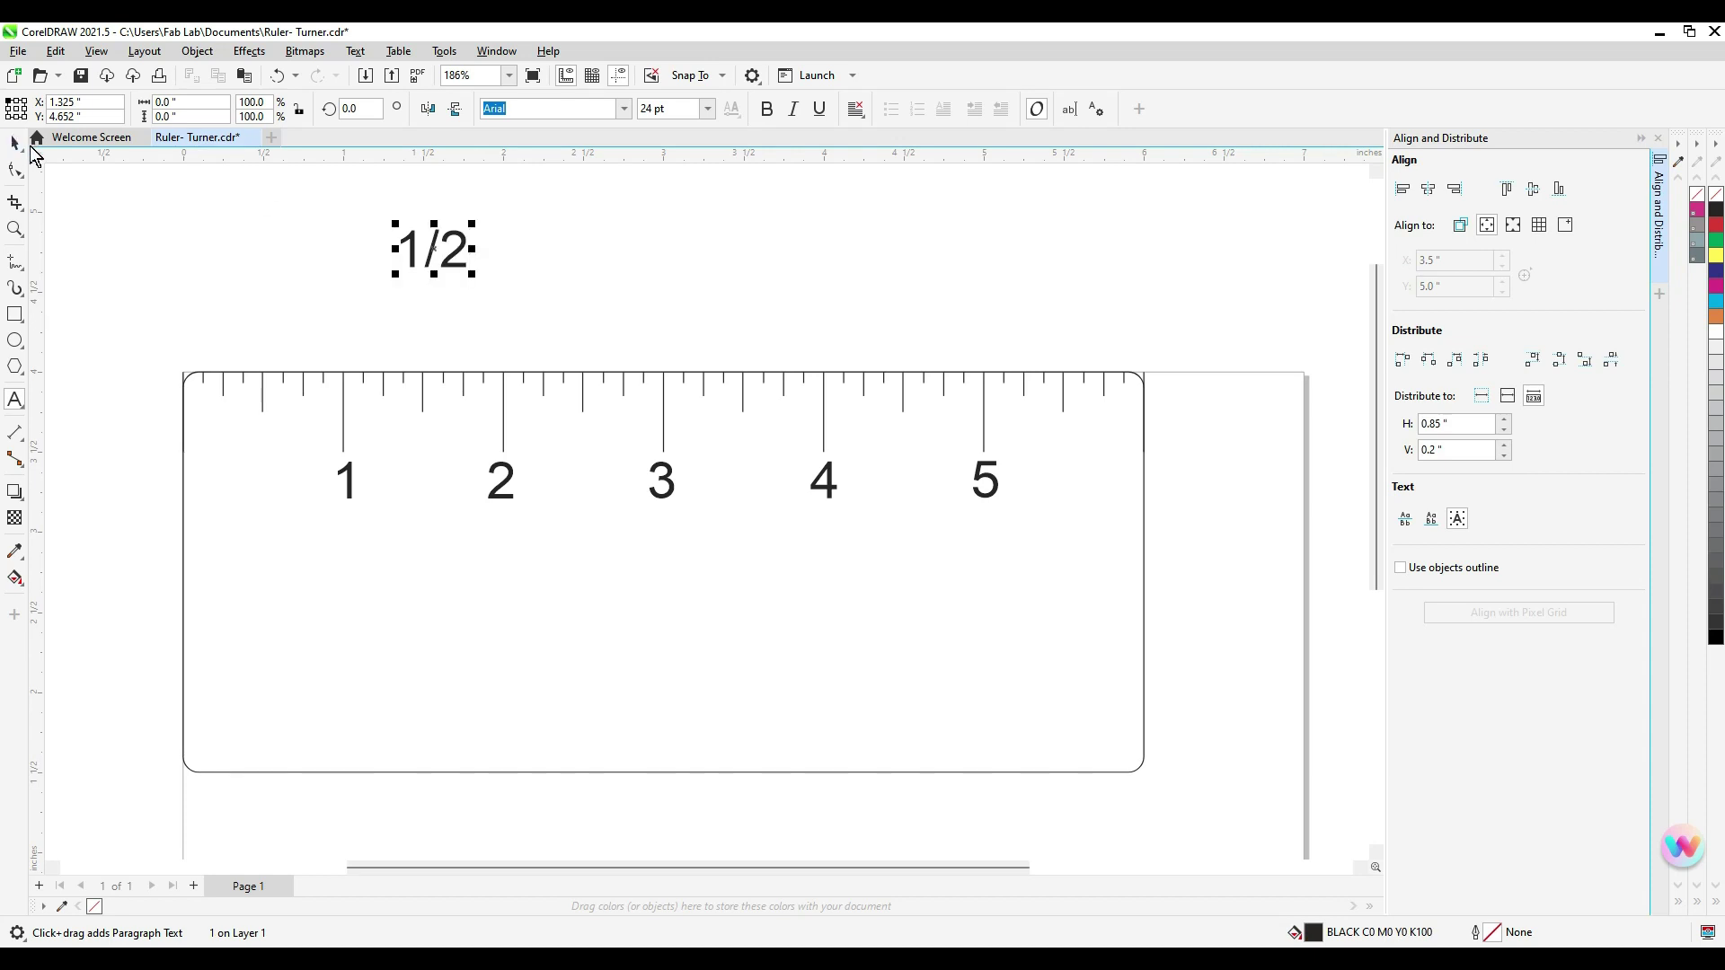
pyautogui.click(327, 222)
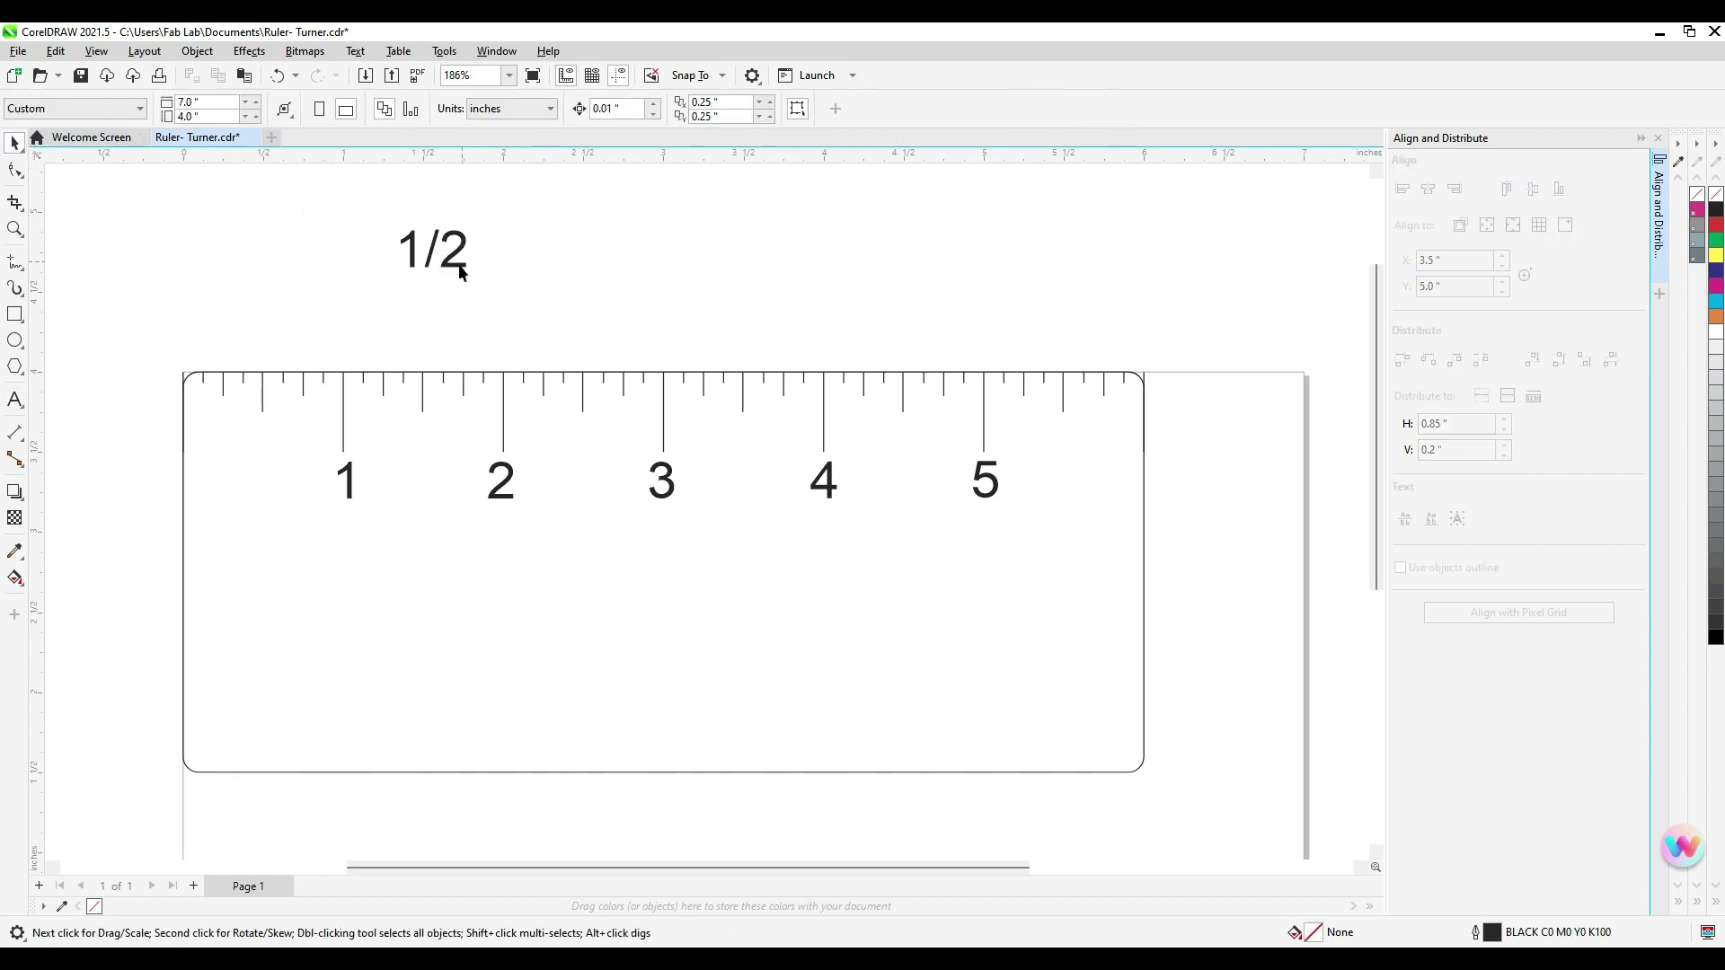
pyautogui.click(454, 265)
pyautogui.moveTo(477, 278); pyautogui.dragTo(413, 320)
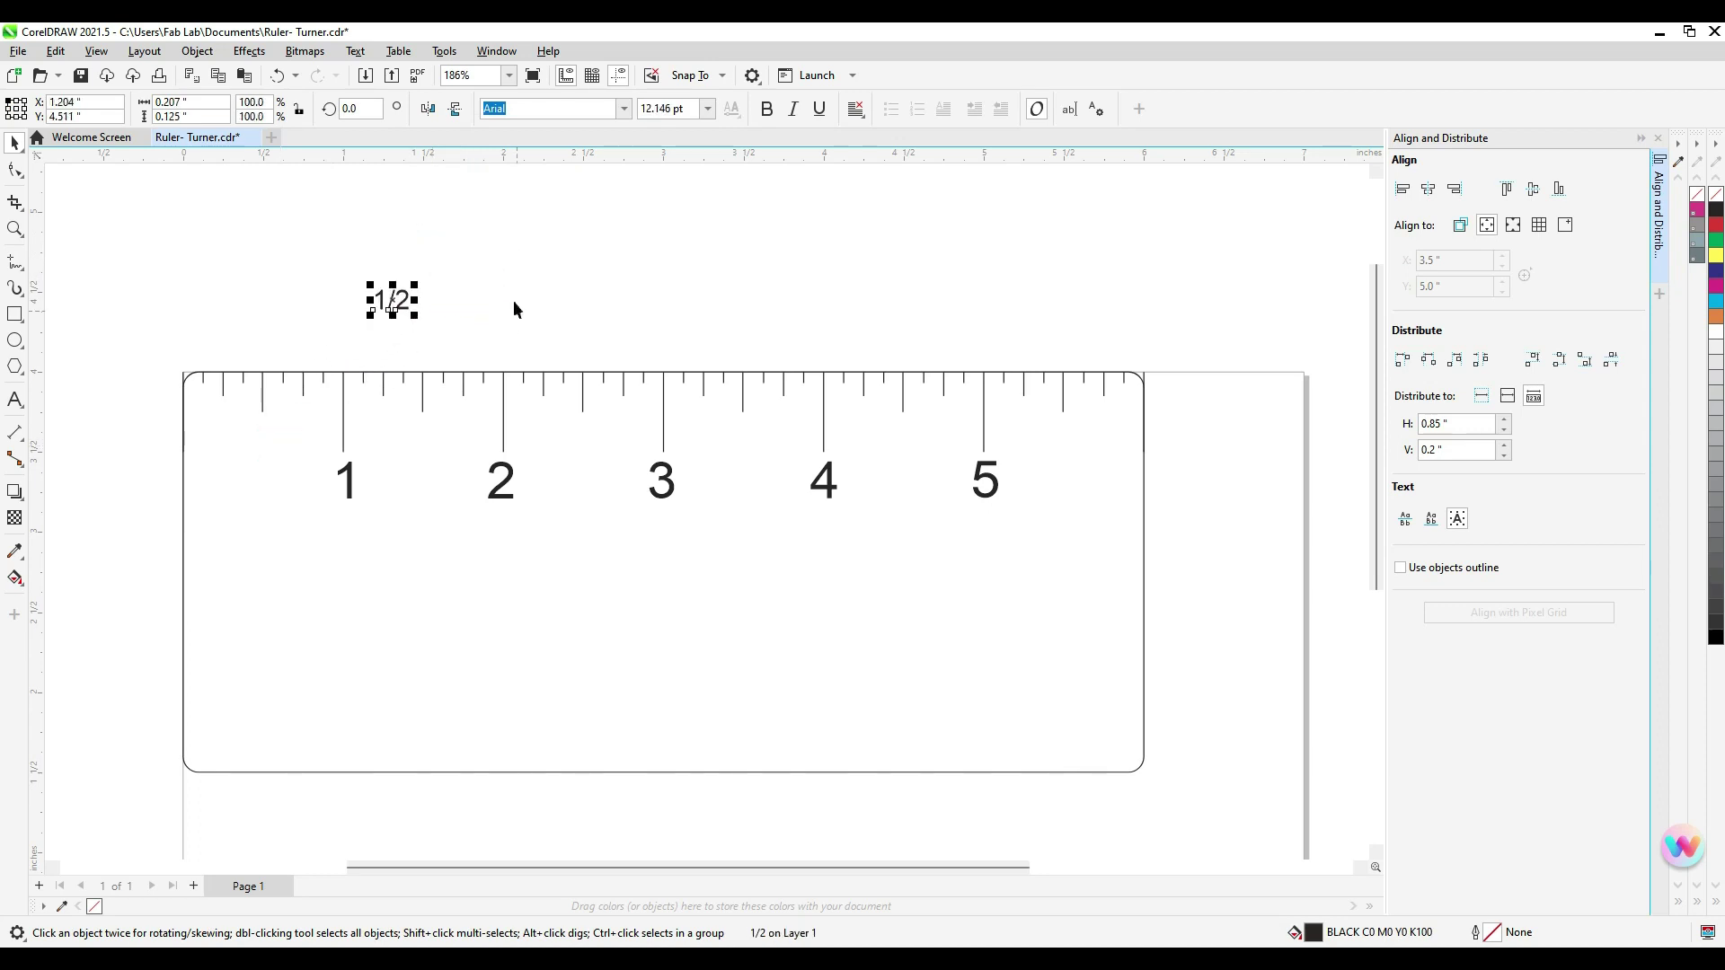
# Duplicate the 1/2 label with Ctrl+D until six copies exist
pyautogui.scroll(1, 445, 284)
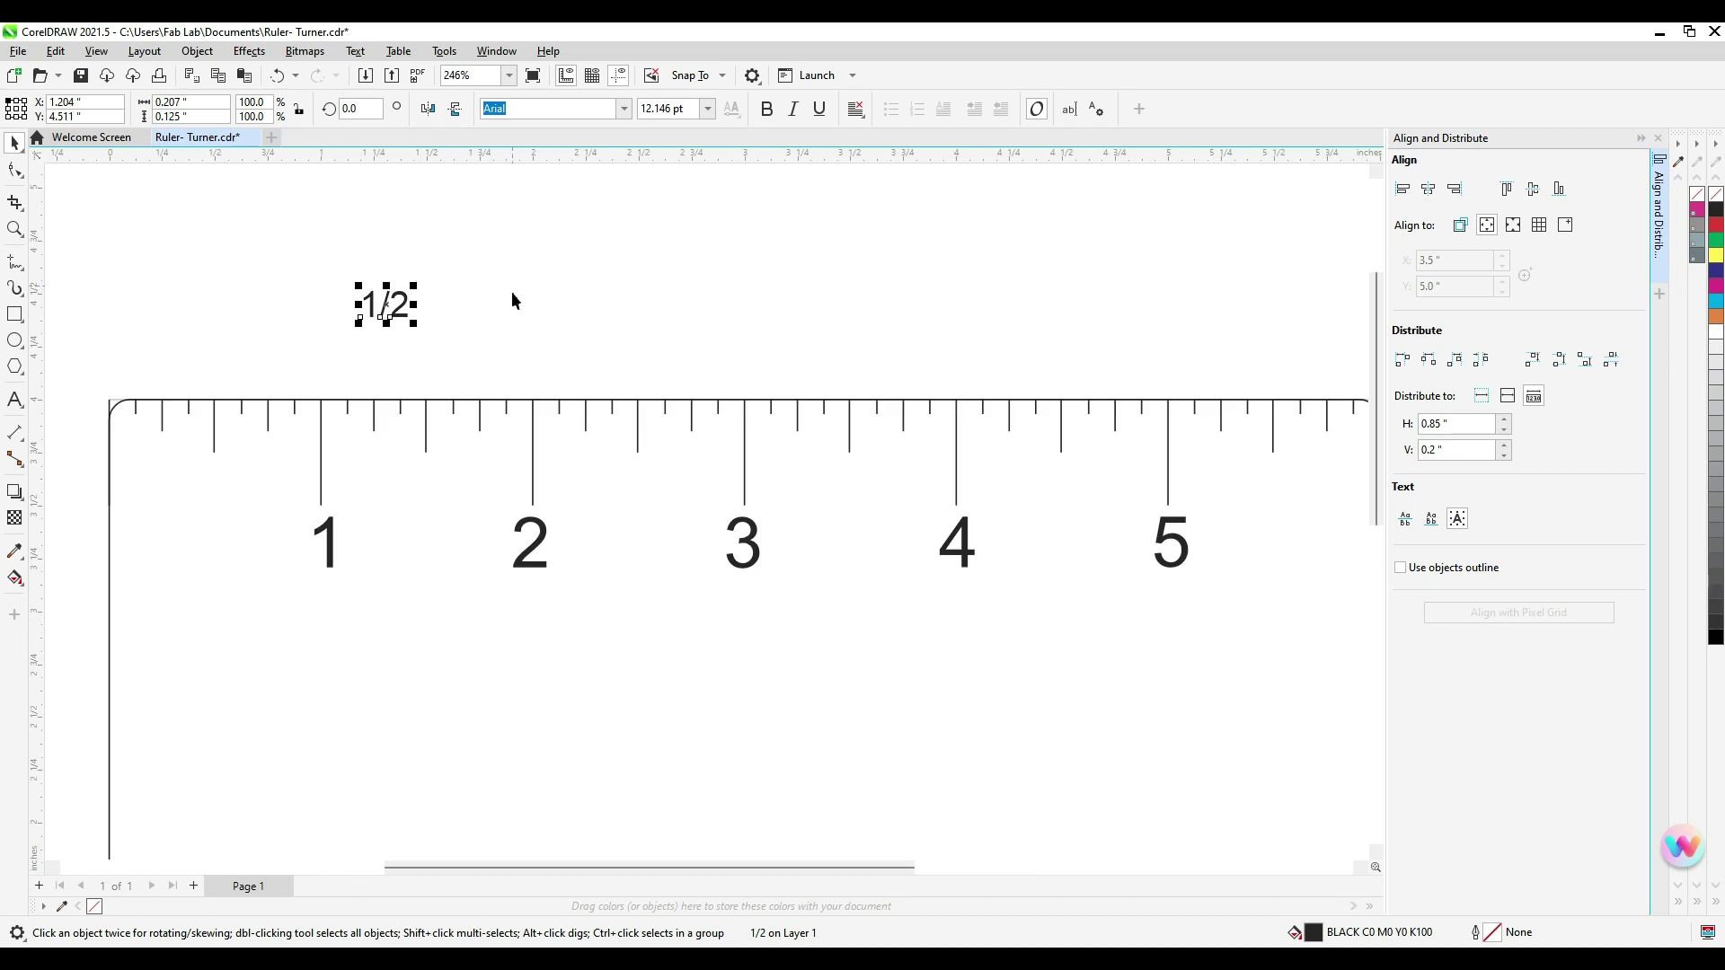
pyautogui.hotkey('ctrl', 'd')
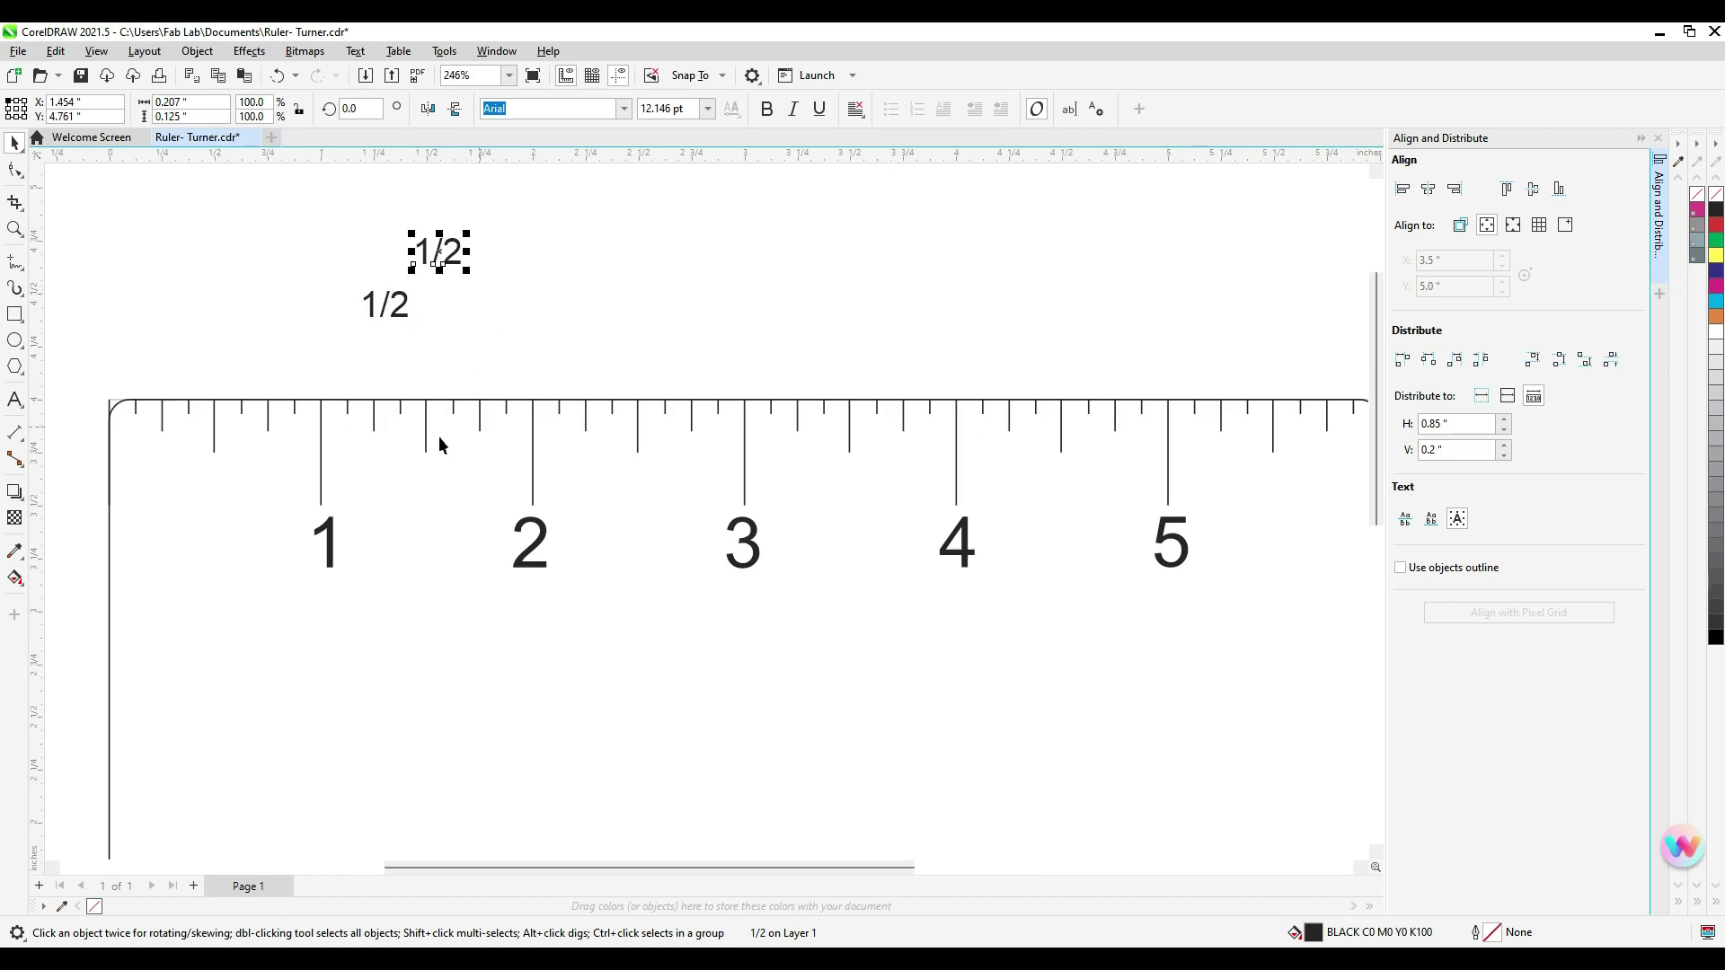
pyautogui.hotkey('ctrl', 'd')
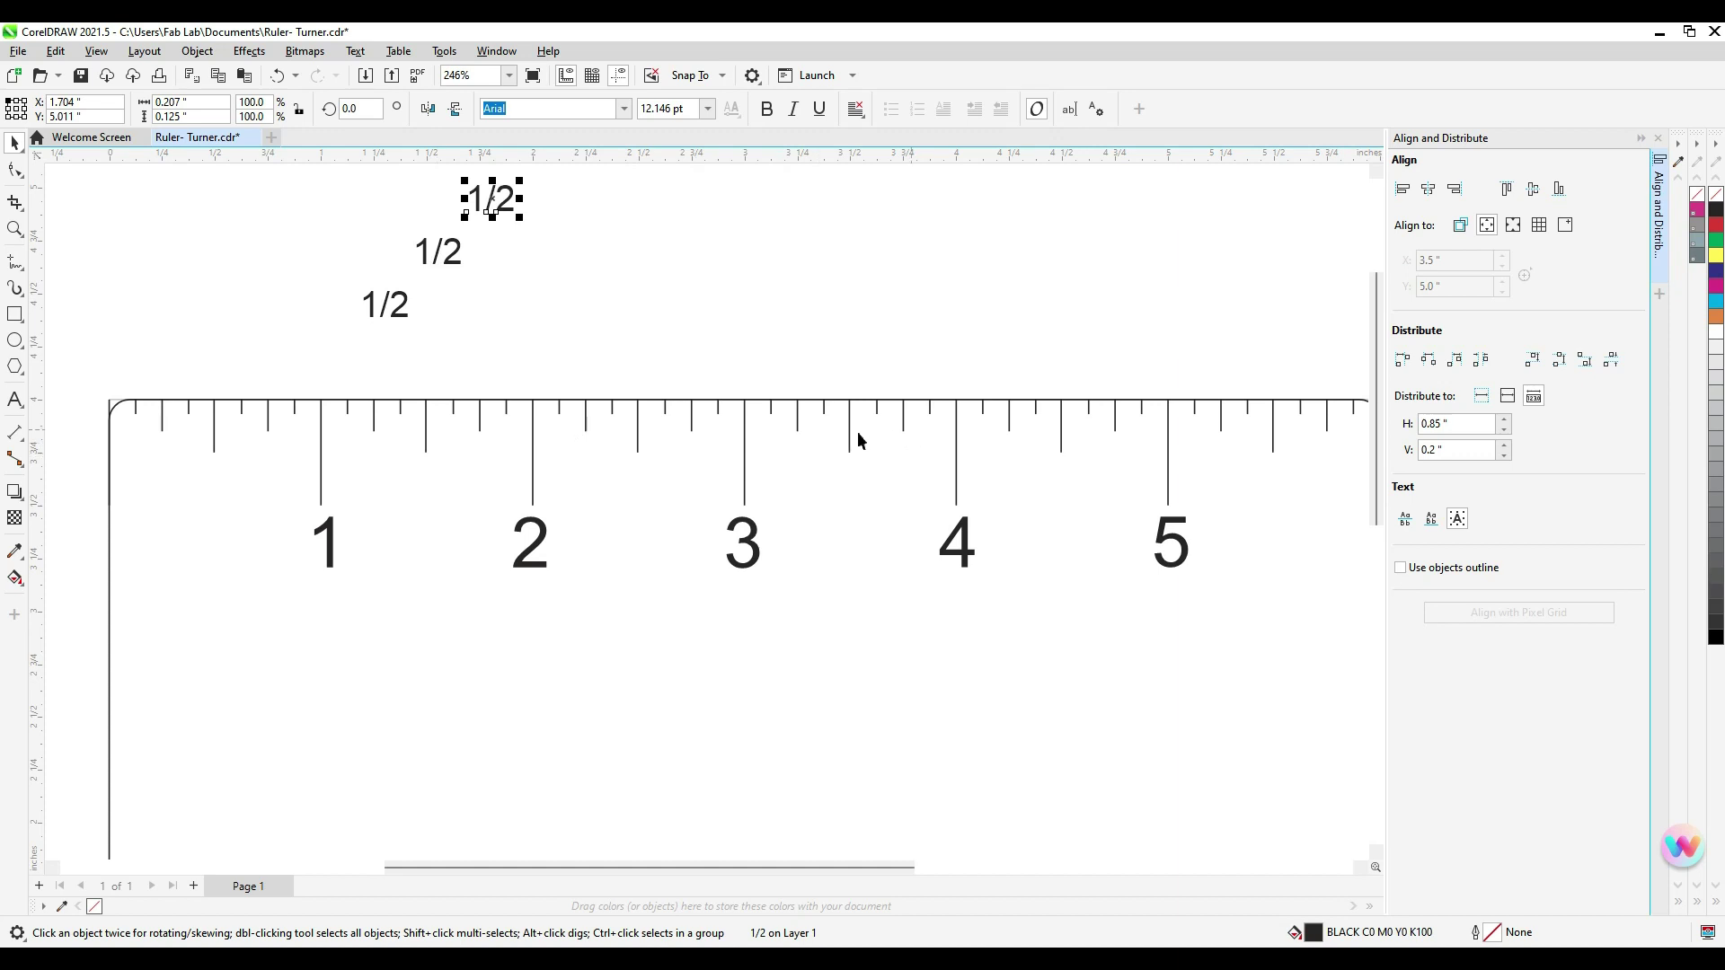
pyautogui.hotkey('ctrl', 'd')
pyautogui.scroll(-3, 1274, 456)
# Select all six 1/2 labels, align them in one row and move it onto the ruler
pyautogui.moveTo(757, 245); pyautogui.dragTo(663, 321)
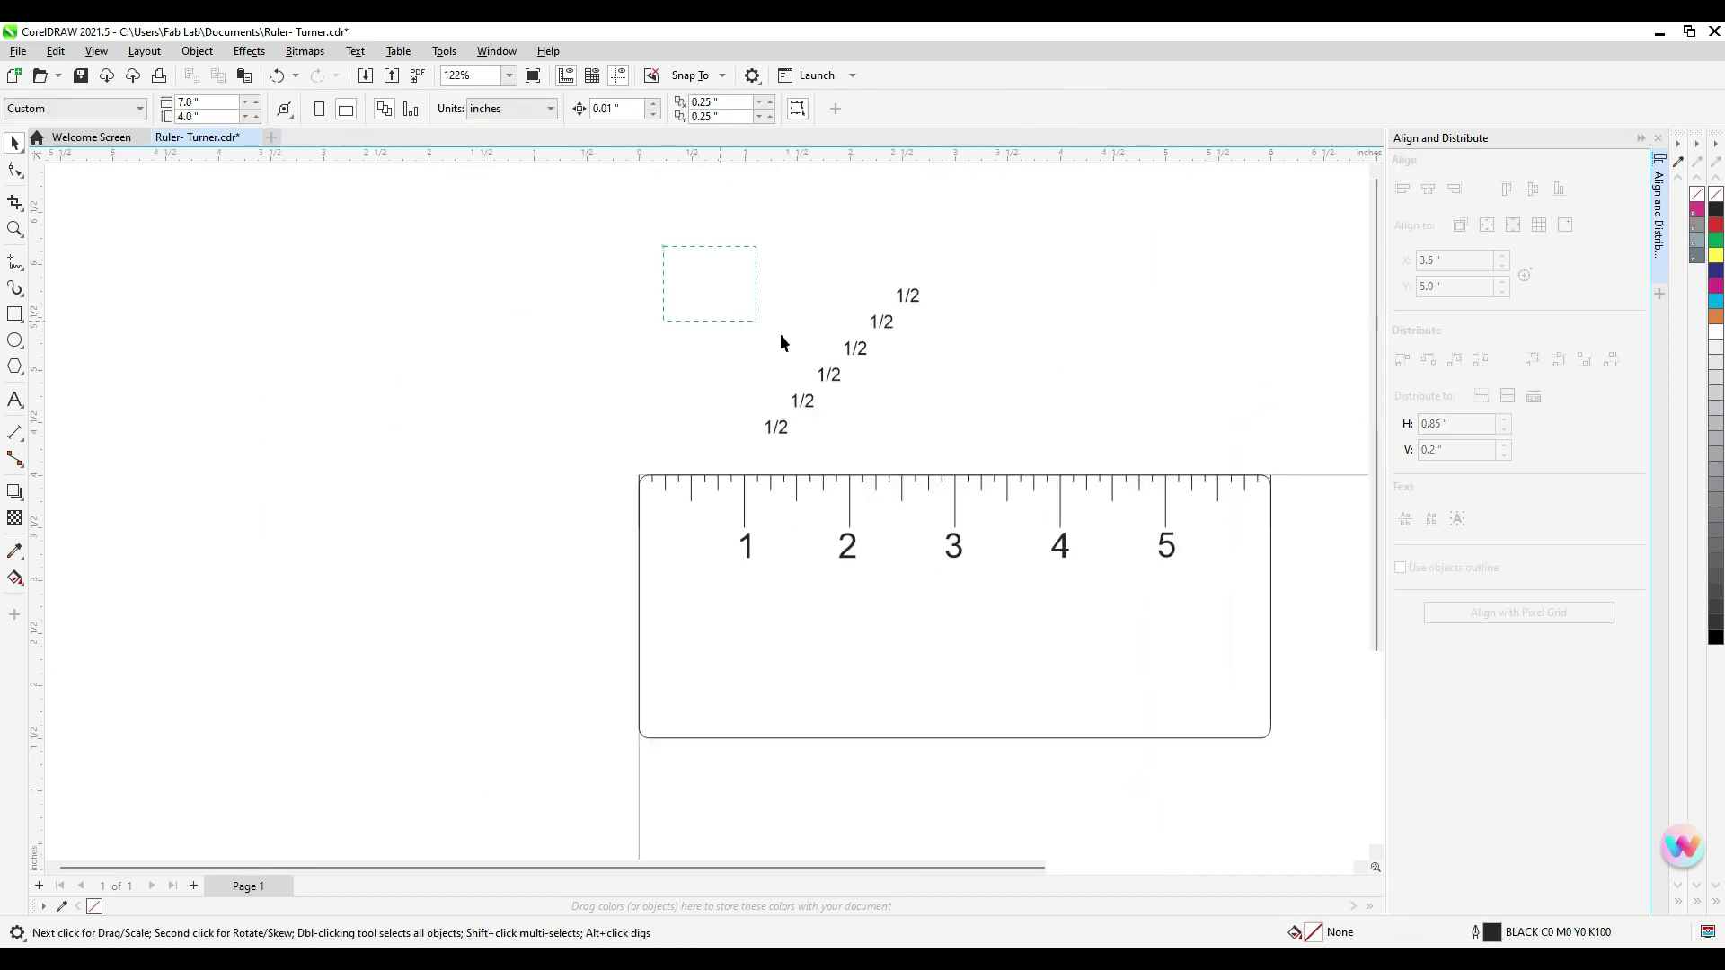
pyautogui.moveTo(663, 246); pyautogui.dragTo(1032, 470)
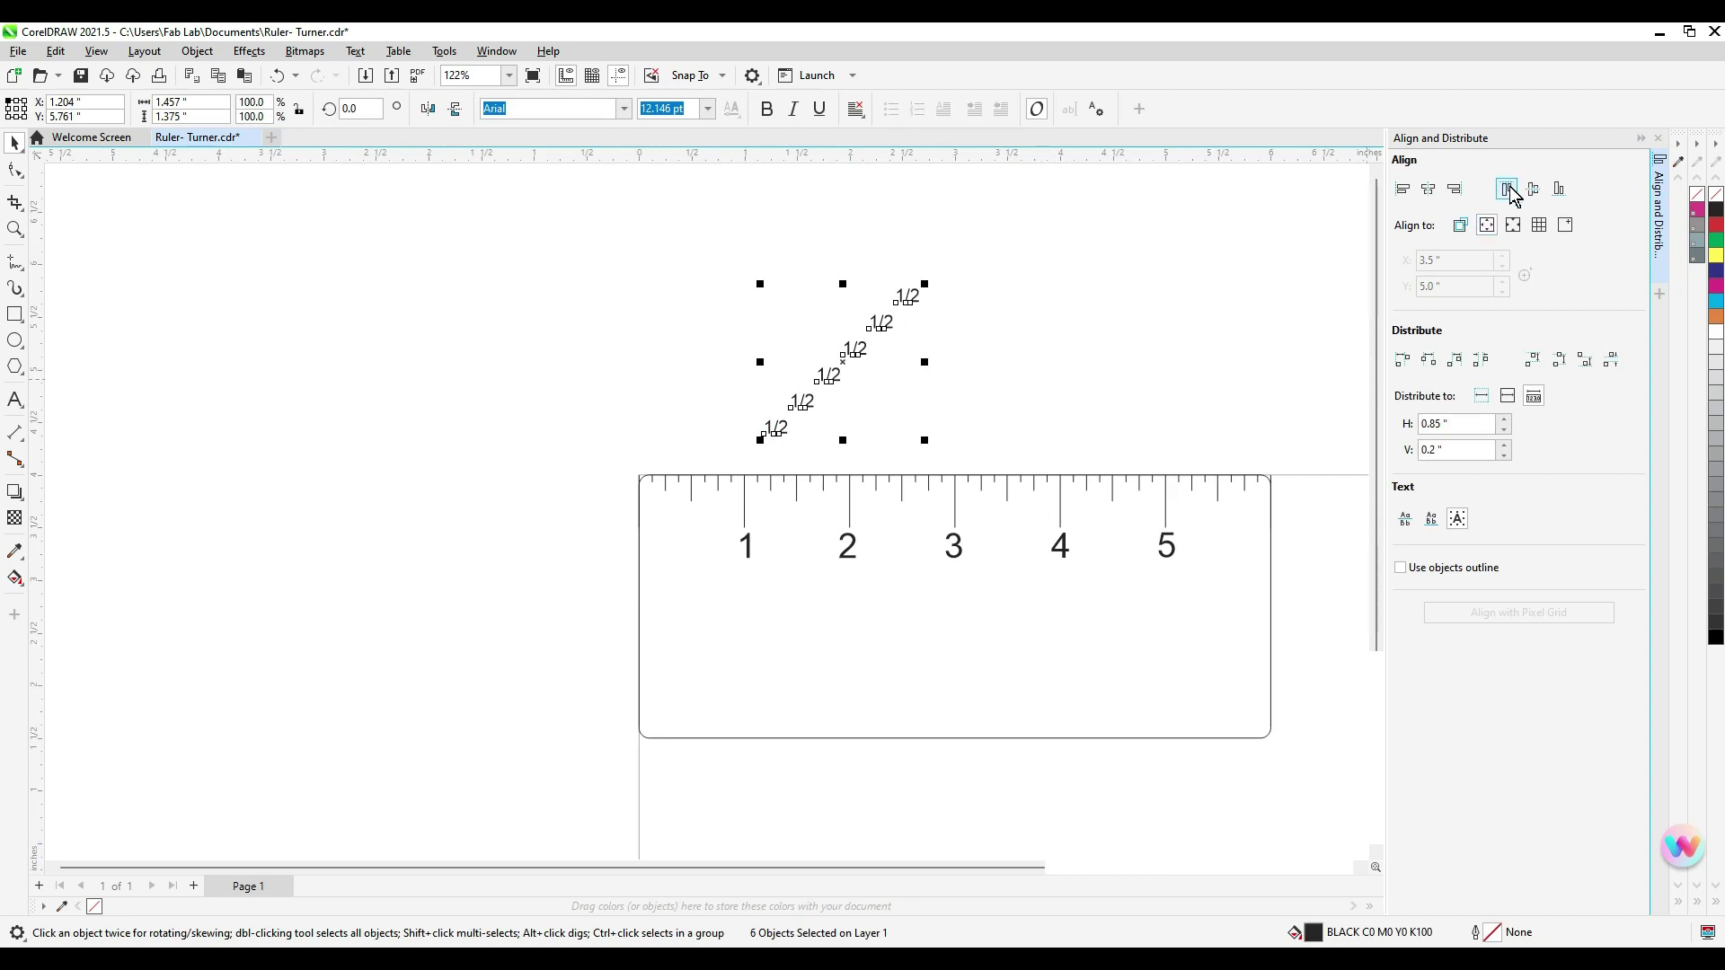
pyautogui.click(1508, 188)
pyautogui.moveTo(842, 483); pyautogui.dragTo(985, 630)
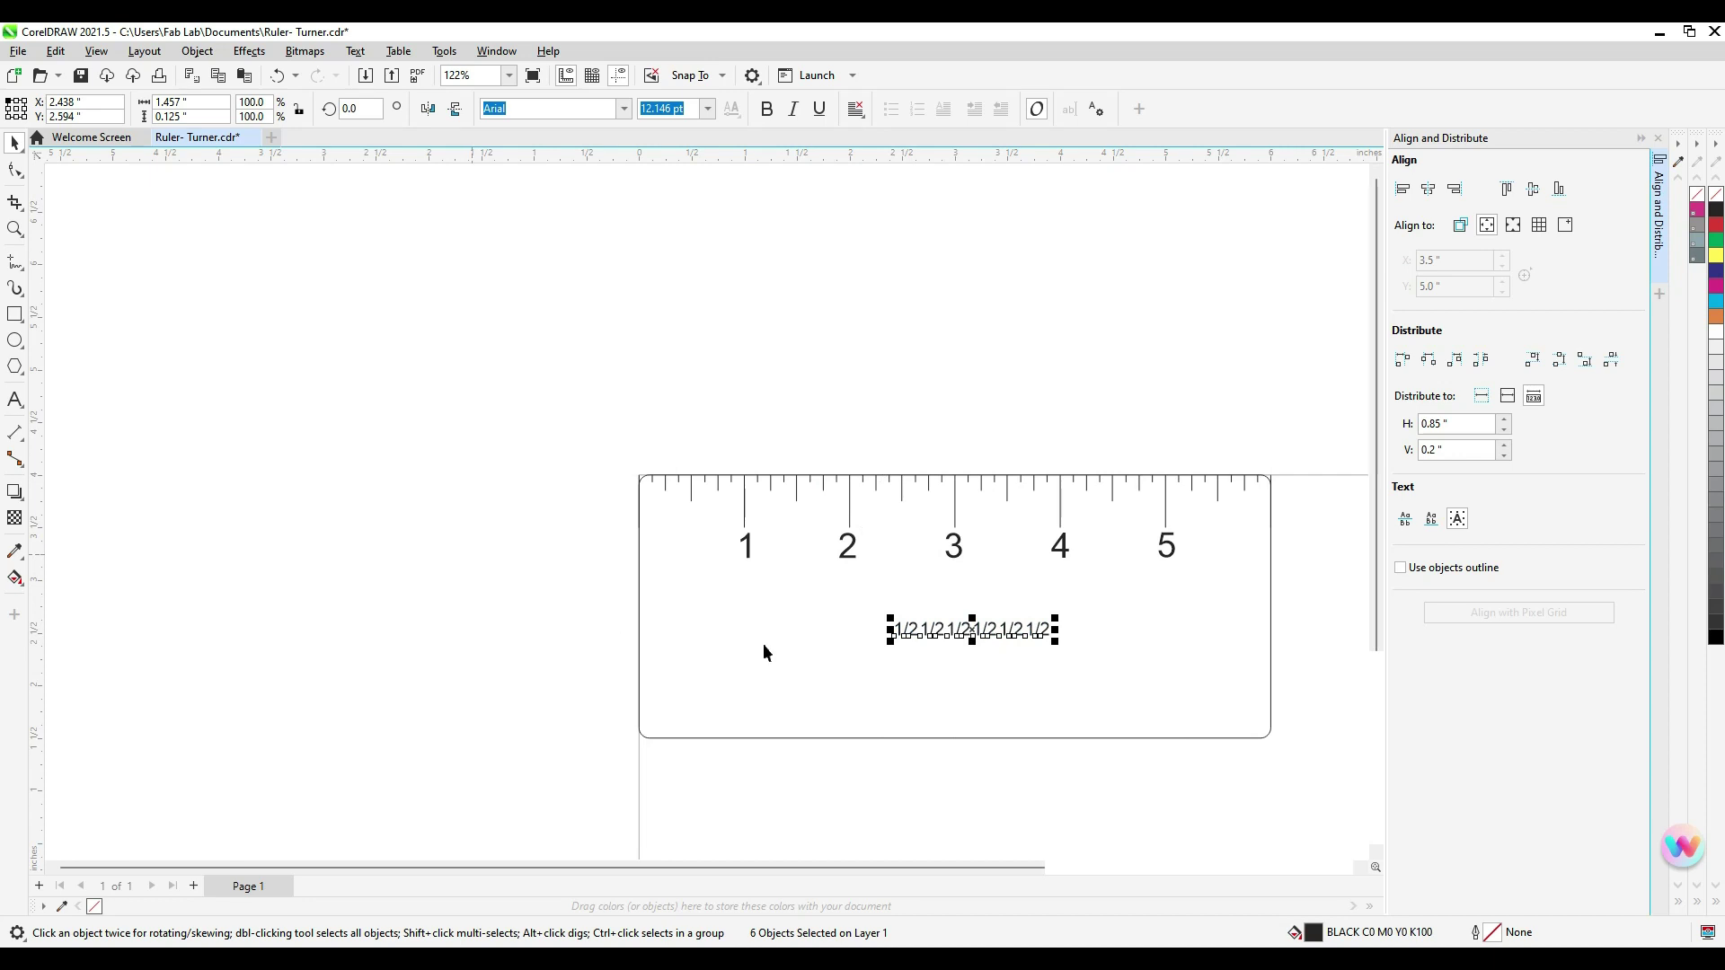
# Distribute the 1/2 labels with equal horizontal gaps and position them under the ruler's ticks
pyautogui.scroll(5, 1038, 651)
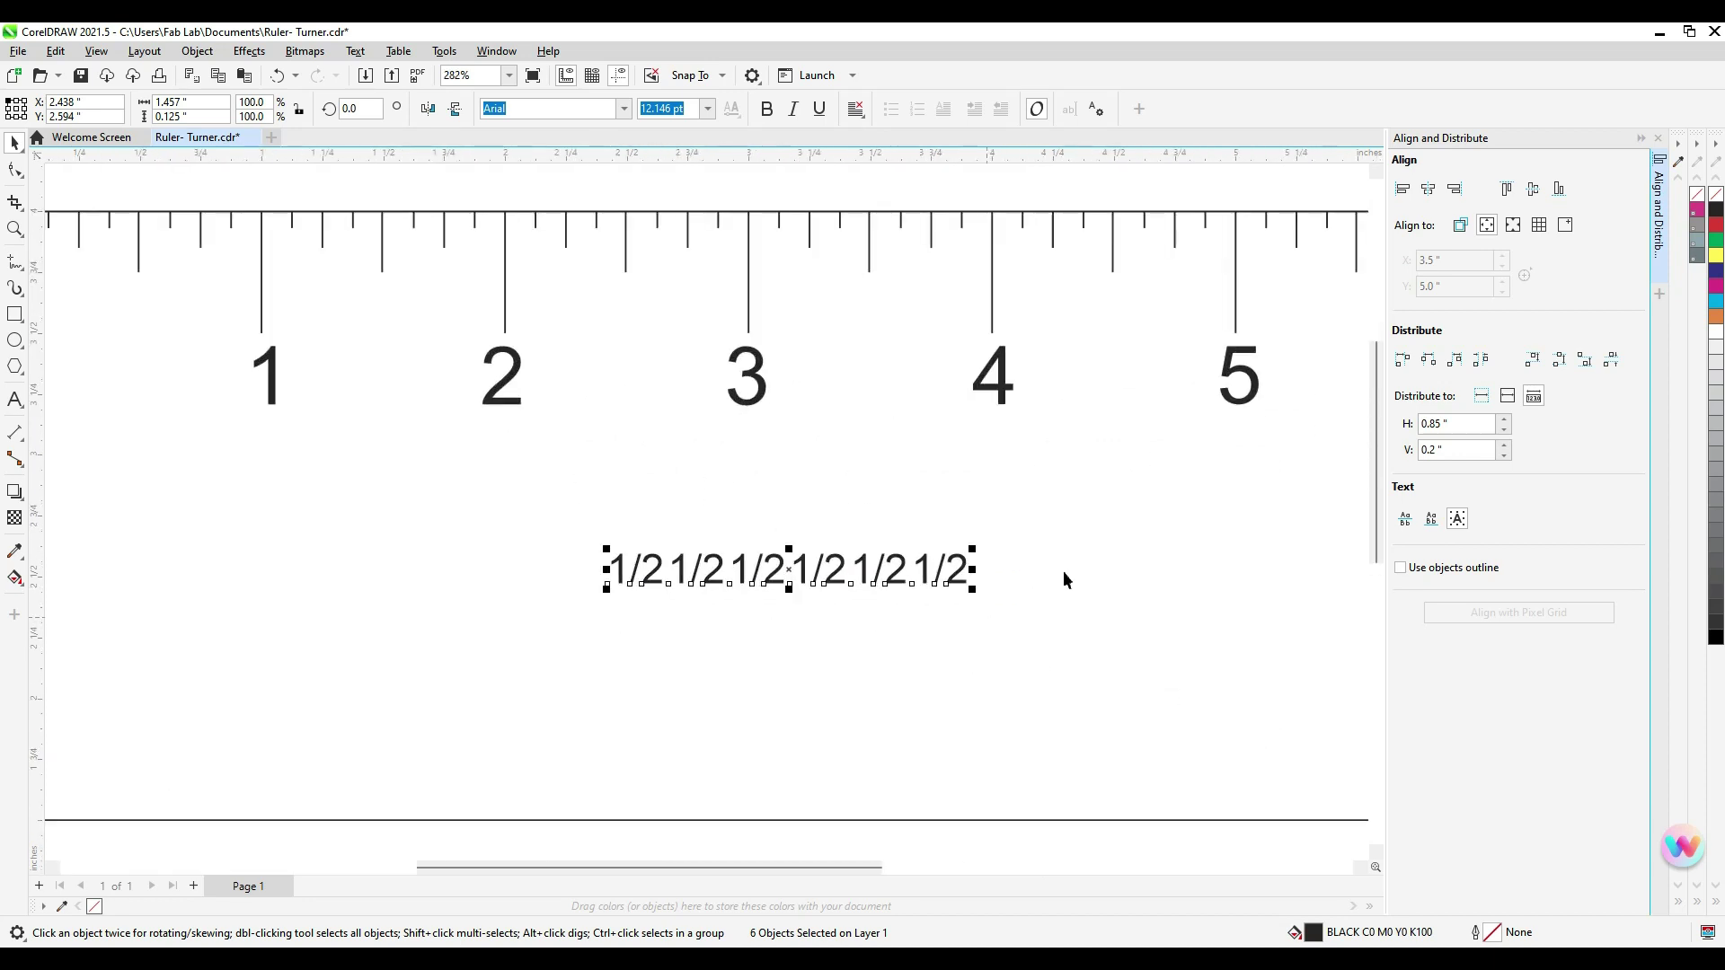
pyautogui.click(1481, 360)
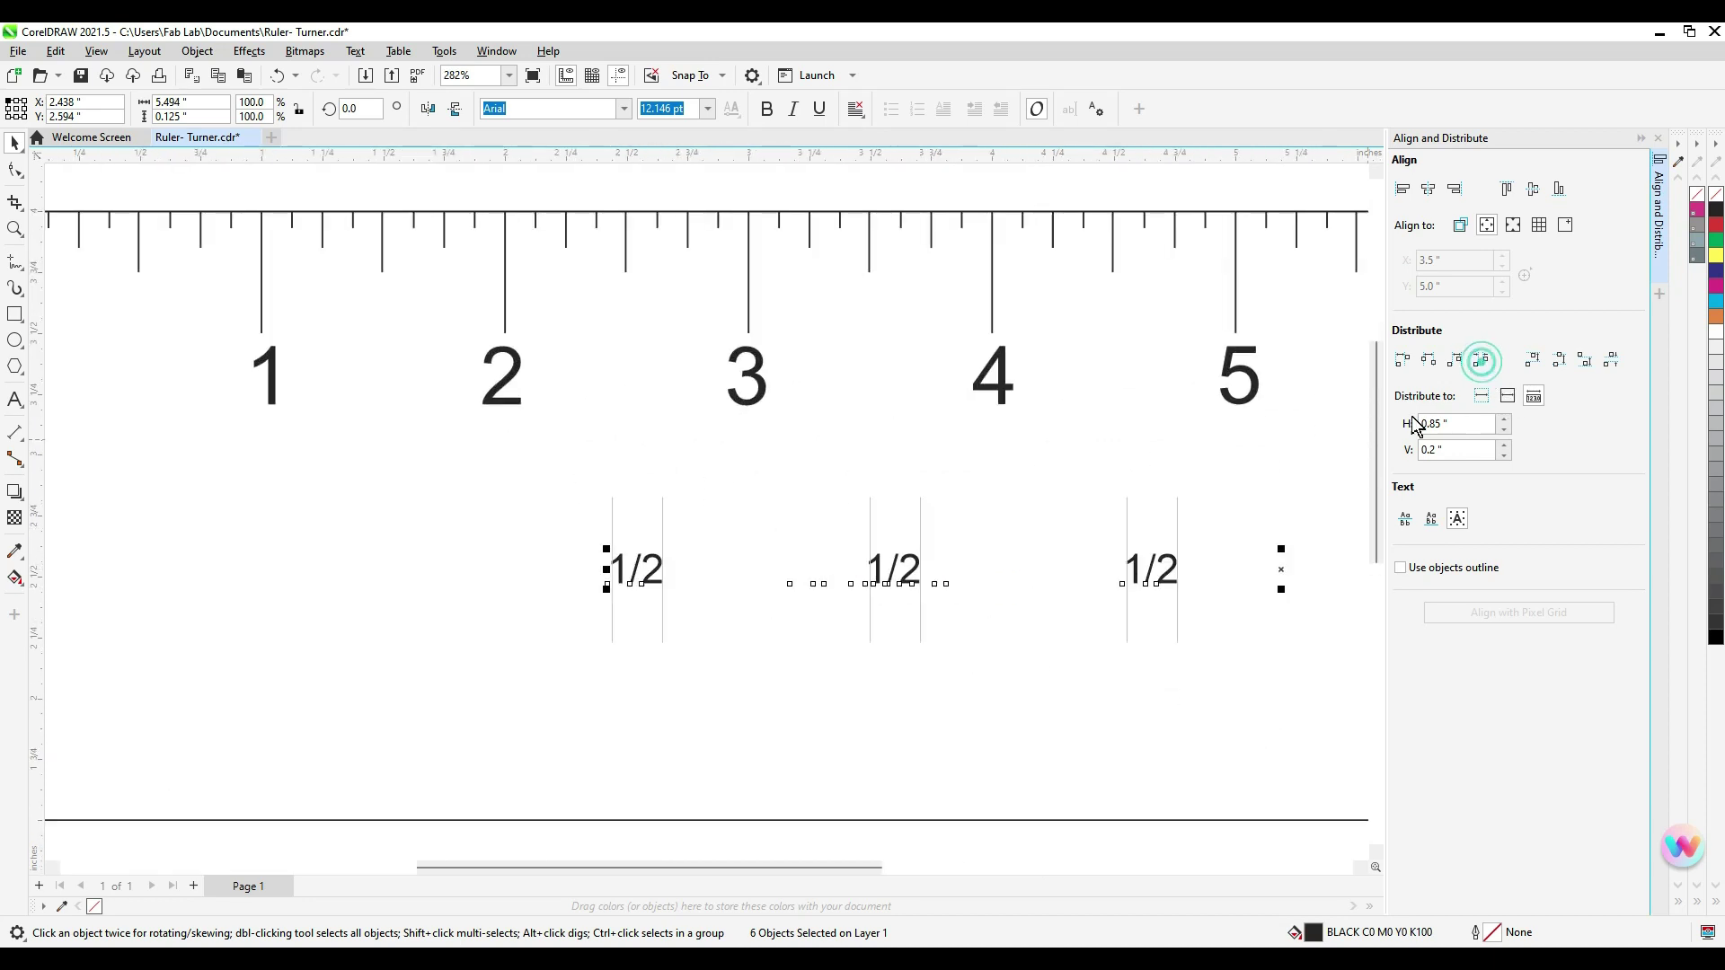
pyautogui.scroll(-3, 1051, 629)
pyautogui.moveTo(1205, 585); pyautogui.dragTo(875, 426)
pyautogui.hotkey('shift', 'Tab')
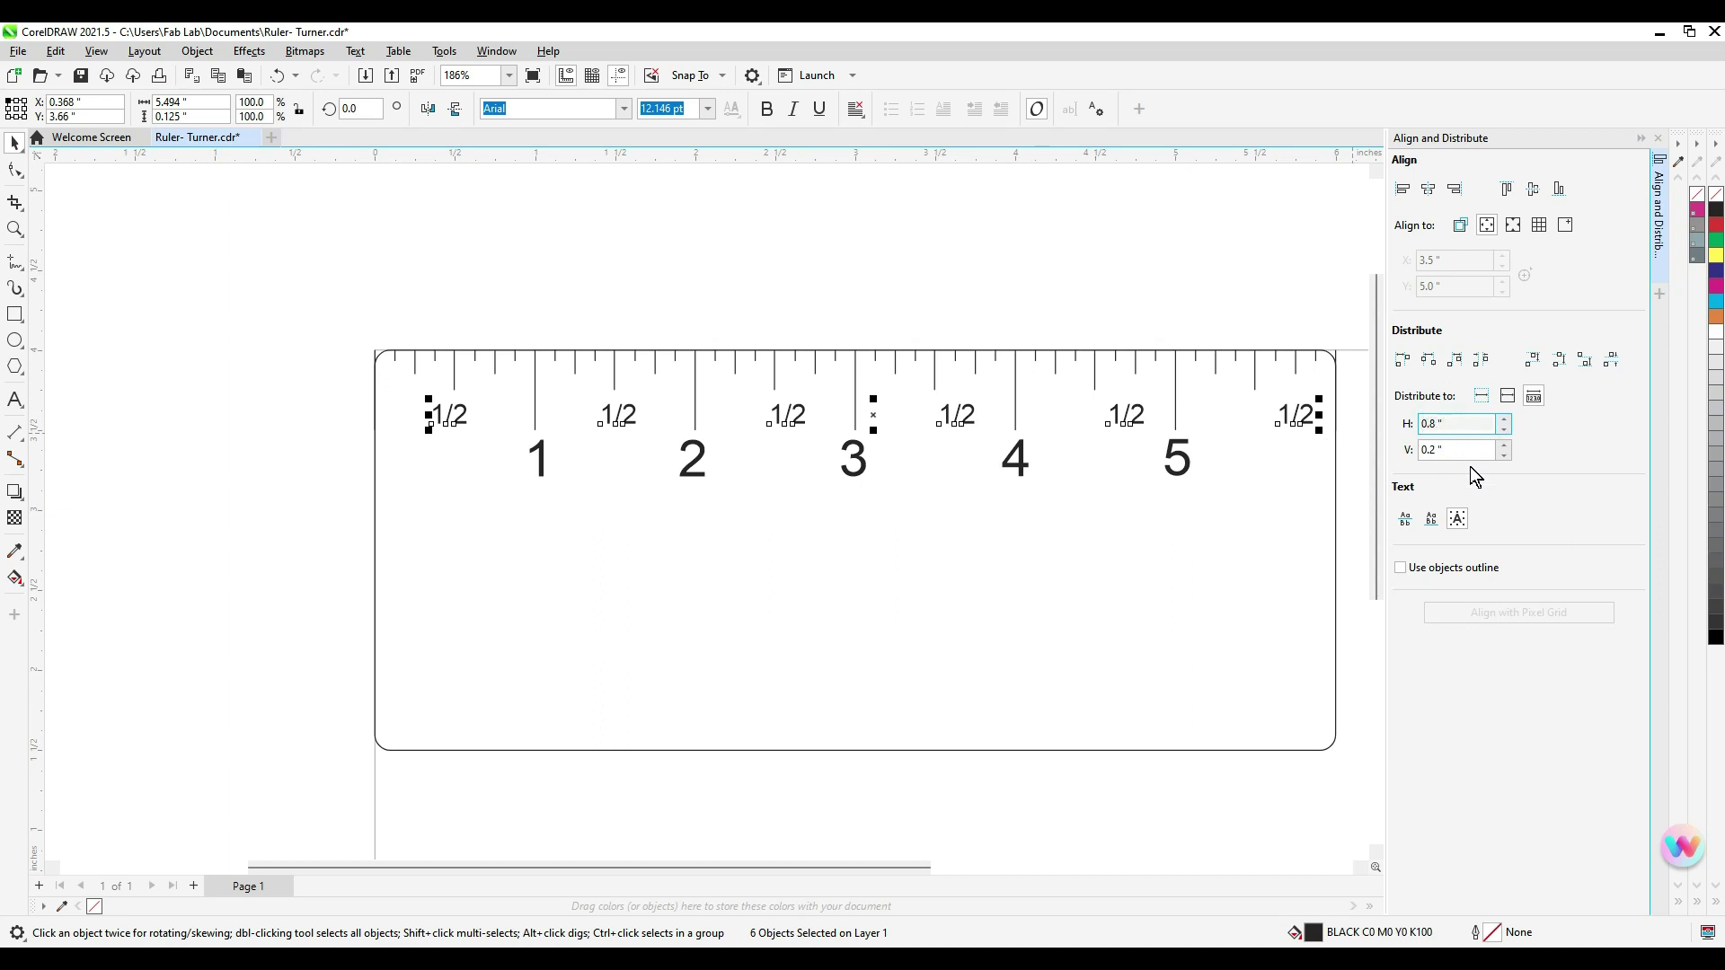
pyautogui.click(1481, 360)
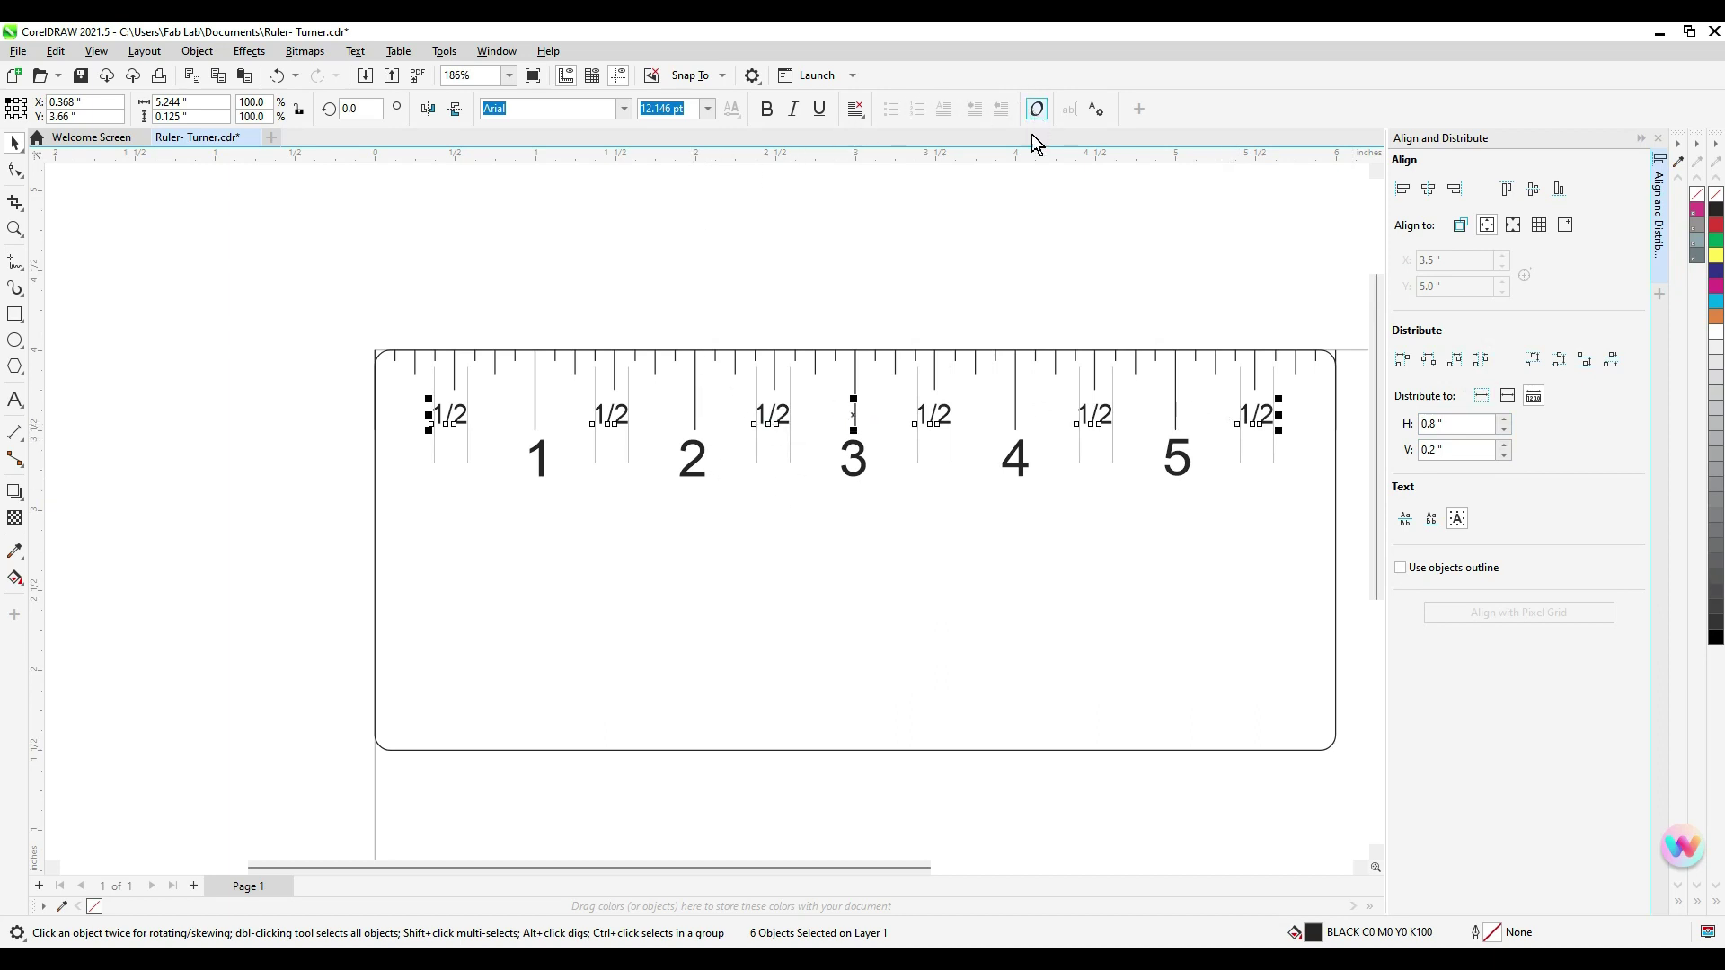
pyautogui.click(859, 255)
pyautogui.moveTo(1089, 272); pyautogui.dragTo(962, 259)
# Type the maker's name as text in the ruler's lower right
pyautogui.click(15, 400)
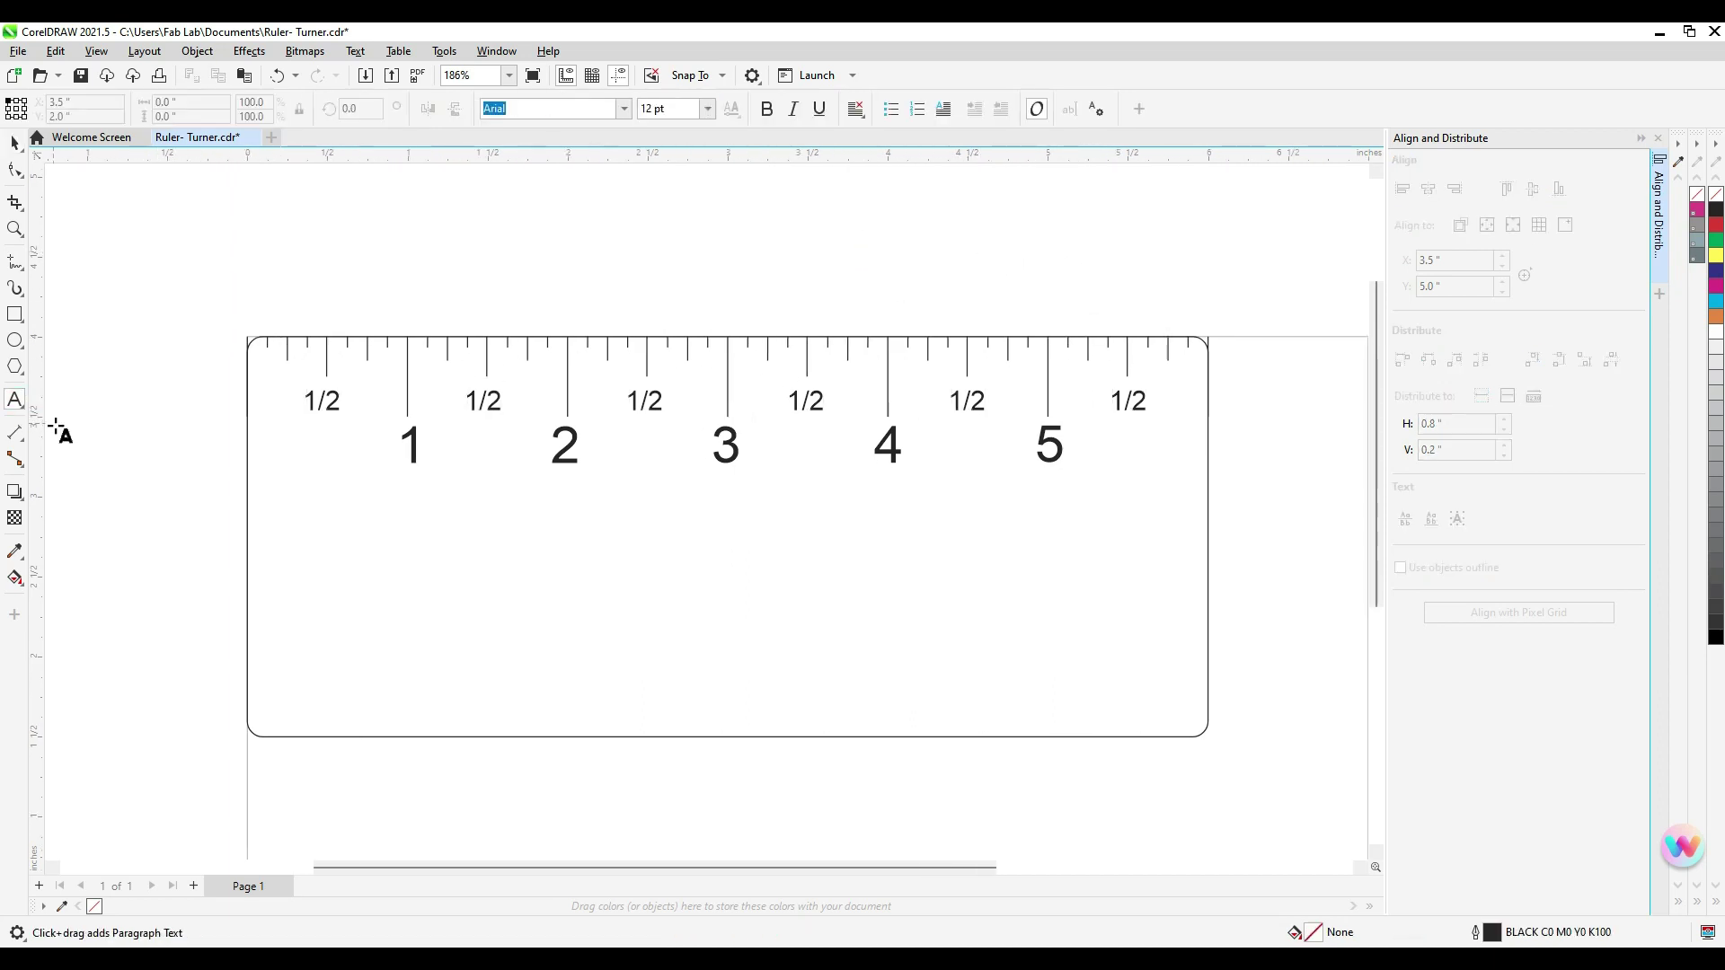
pyautogui.click(947, 599)
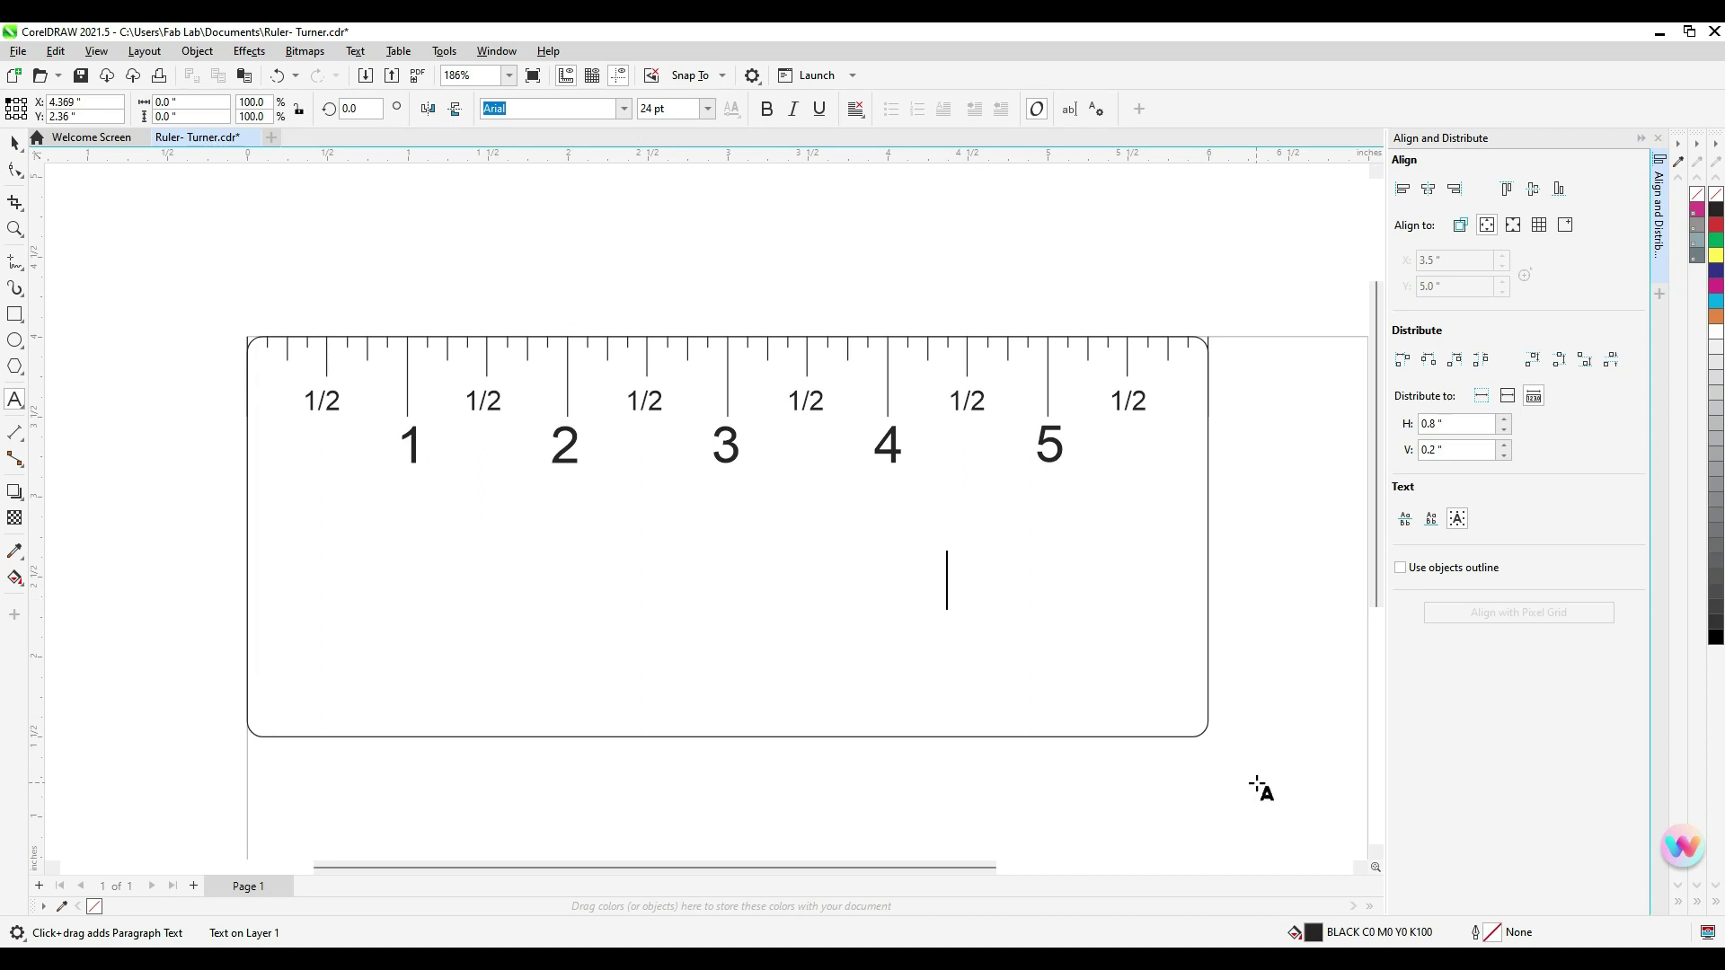
pyautogui.write('Turner')
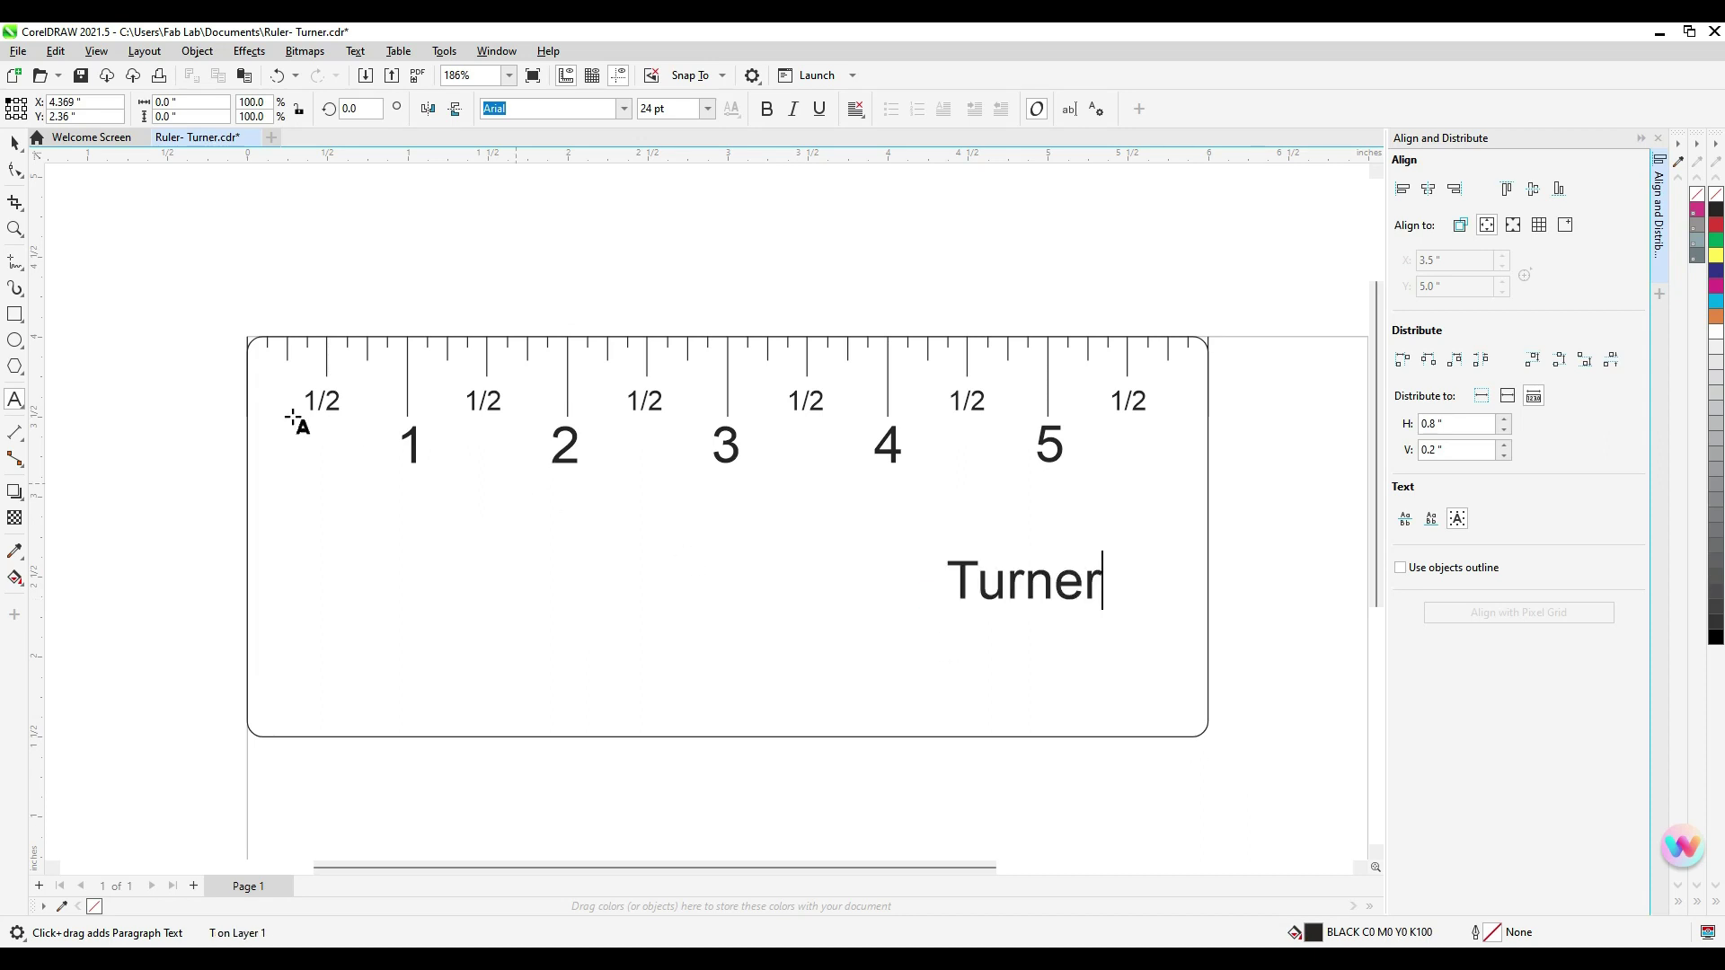
# Draw a 0.5" × 0.5" circle near the ruler's lower left
pyautogui.click(17, 344)
pyautogui.moveTo(339, 611); pyautogui.dragTo(373, 643)
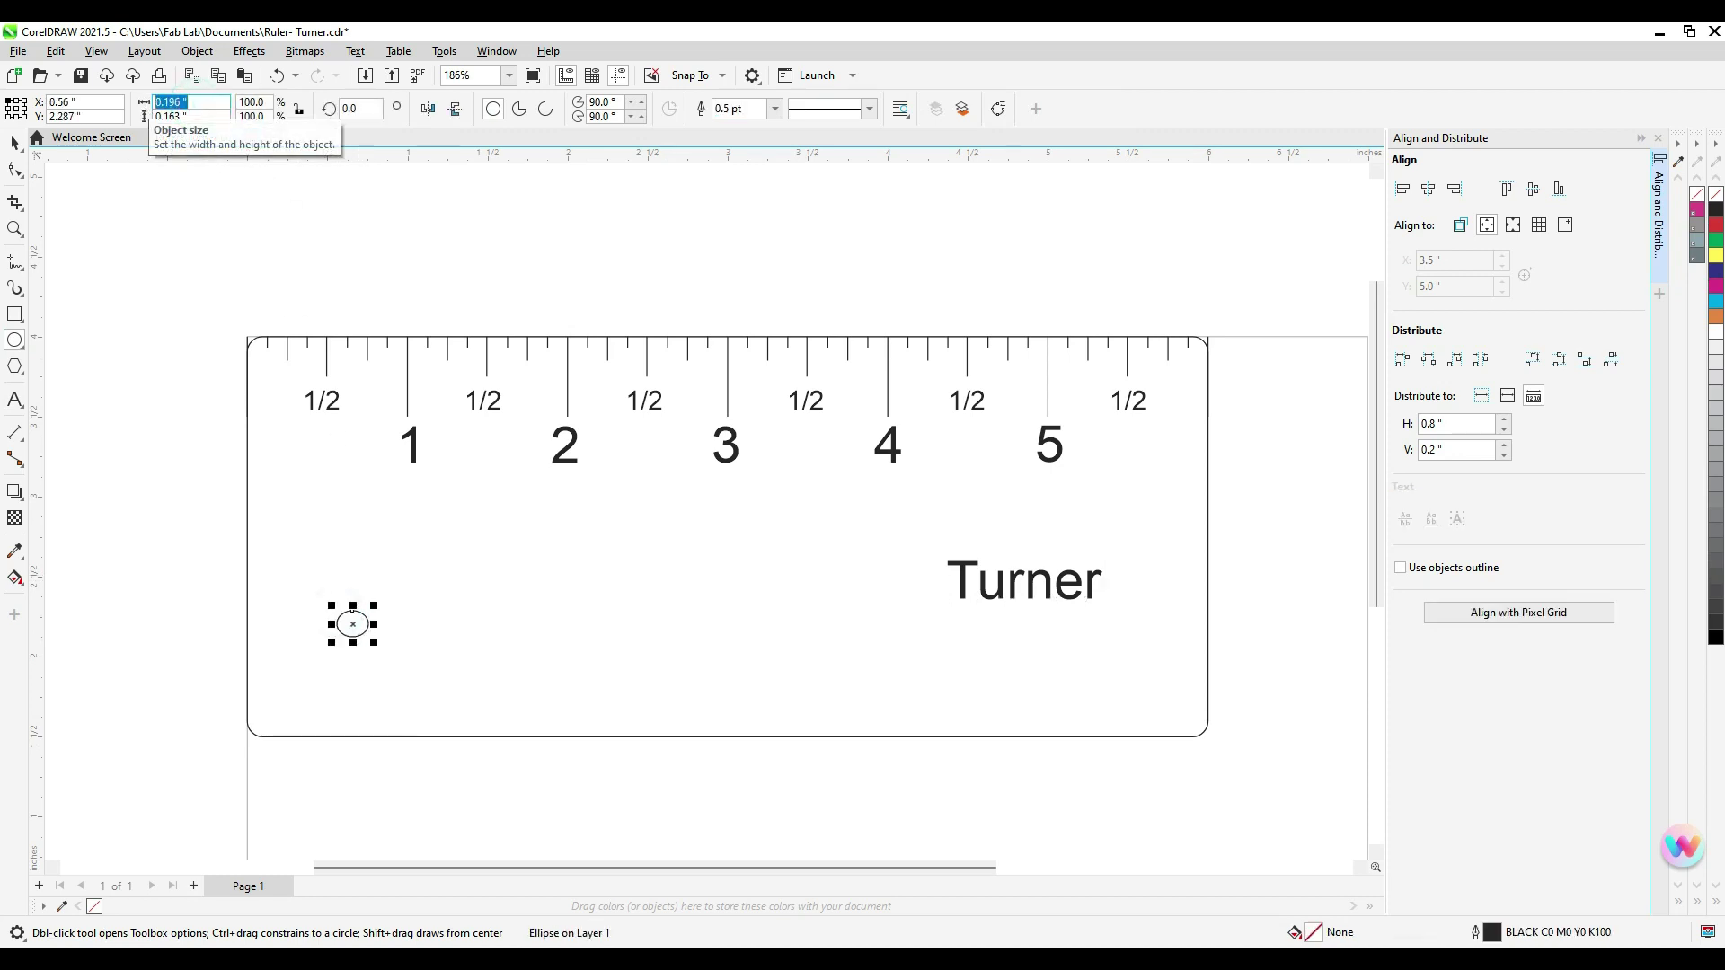
pyautogui.write('.5')
pyautogui.press('Tab')
pyautogui.write('.5')
pyautogui.press('Return')
# Add a 0.75" × 0.75" circle and move it next to the small one
pyautogui.moveTo(534, 634); pyautogui.dragTo(617, 575)
pyautogui.click(189, 101)
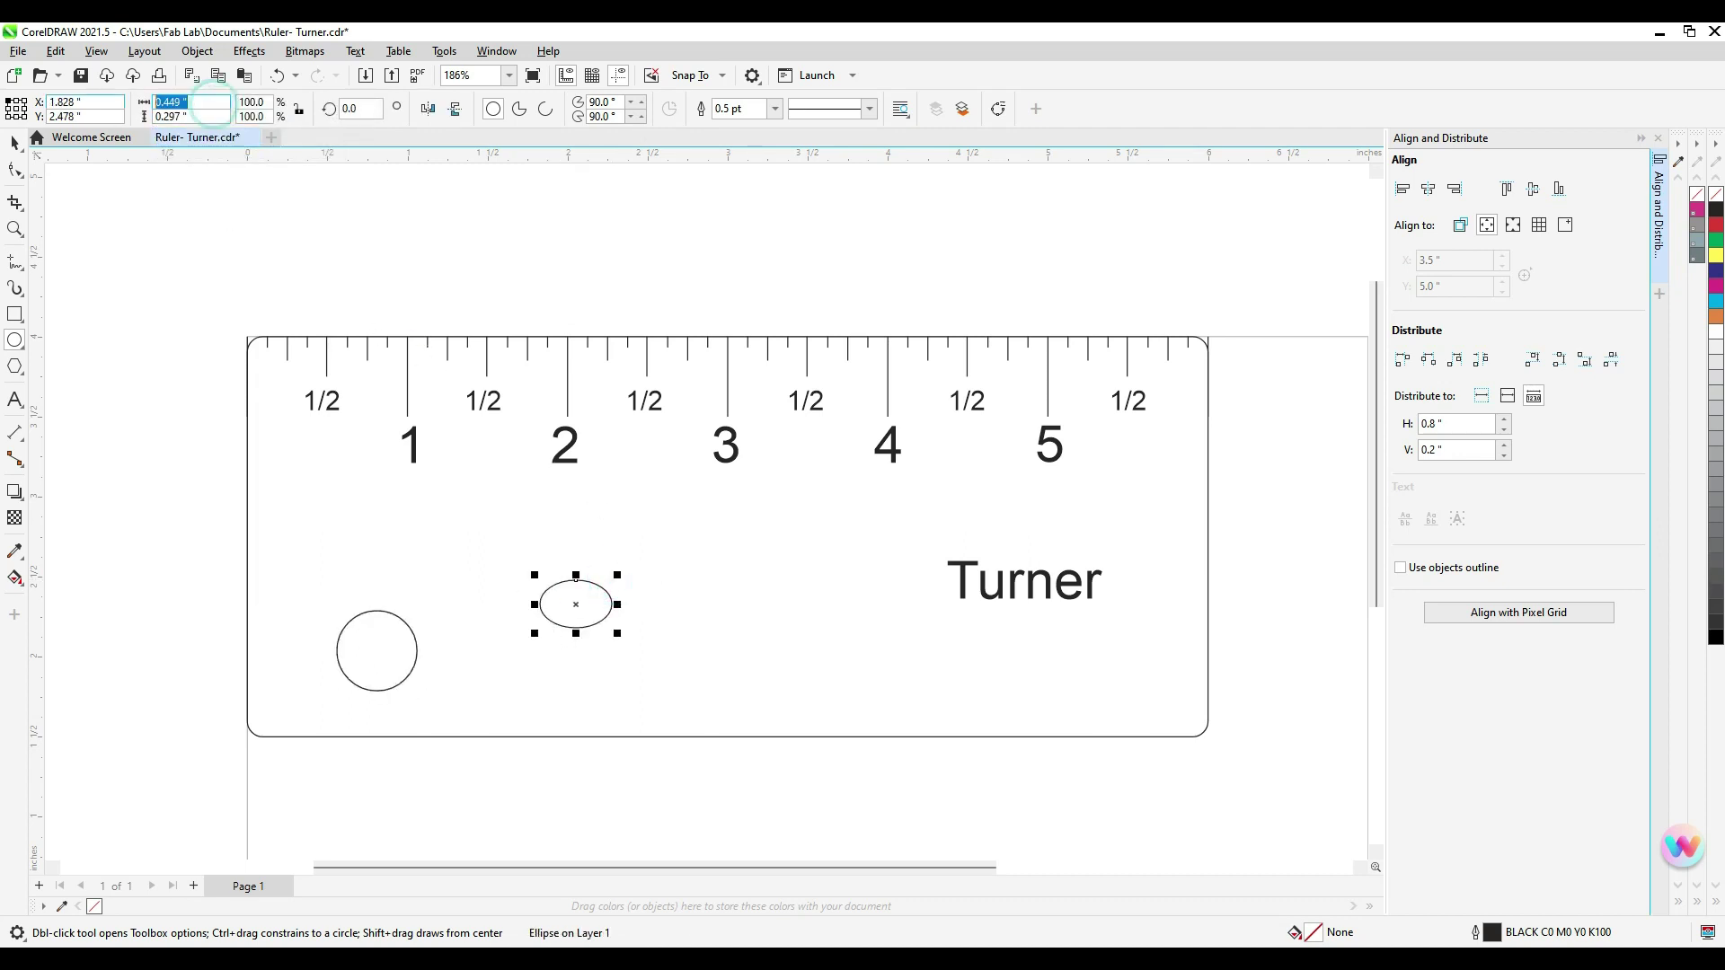
pyautogui.write('.75')
pyautogui.press('Tab')
pyautogui.write('.')
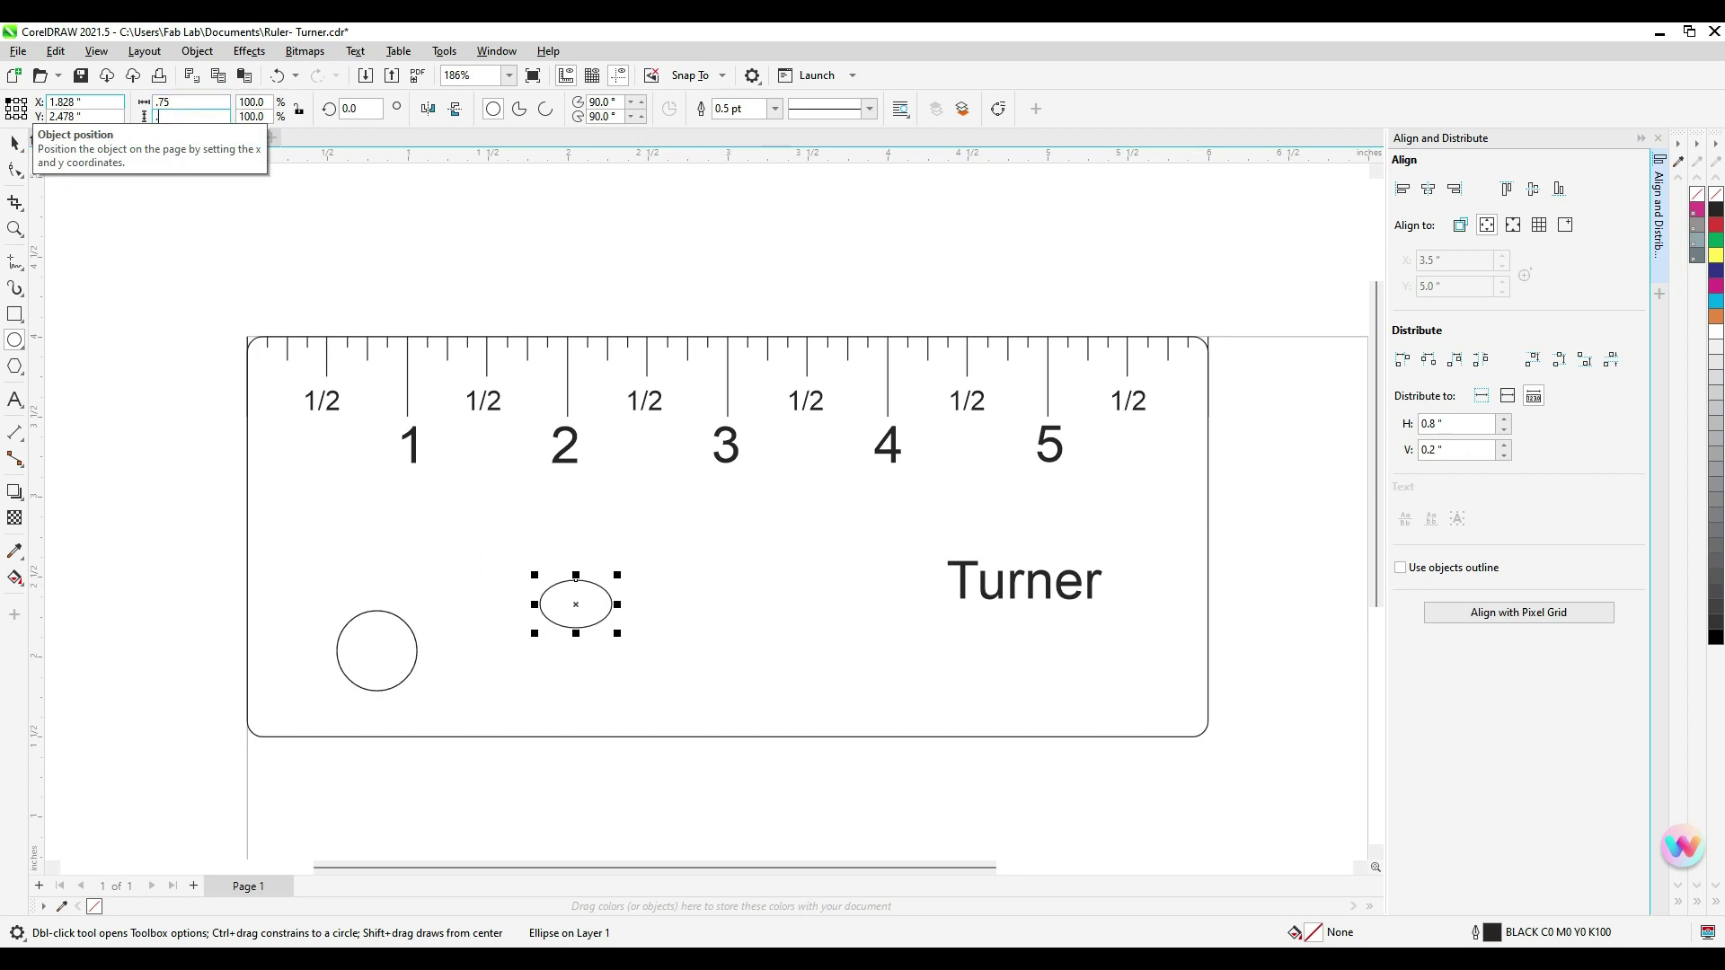
pyautogui.write('75')
pyautogui.press('Return')
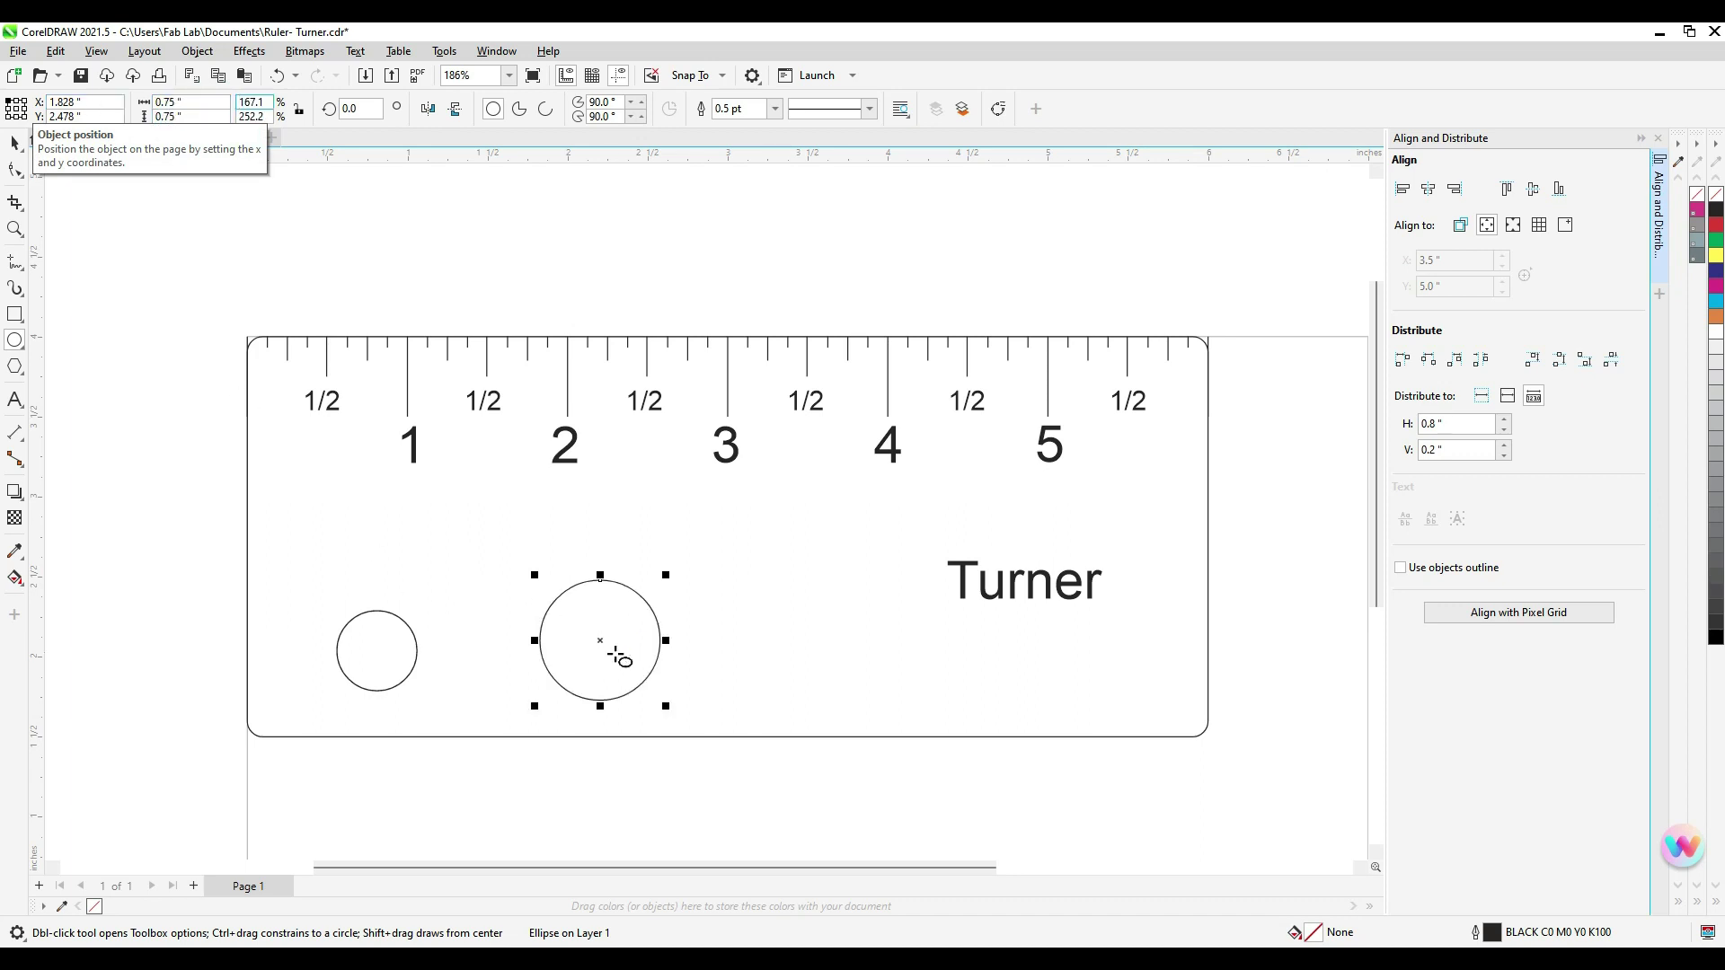
pyautogui.moveTo(601, 639); pyautogui.dragTo(513, 639)
# Draw a 0.5" × 0.5" square to the right of the circles
pyautogui.click(15, 314)
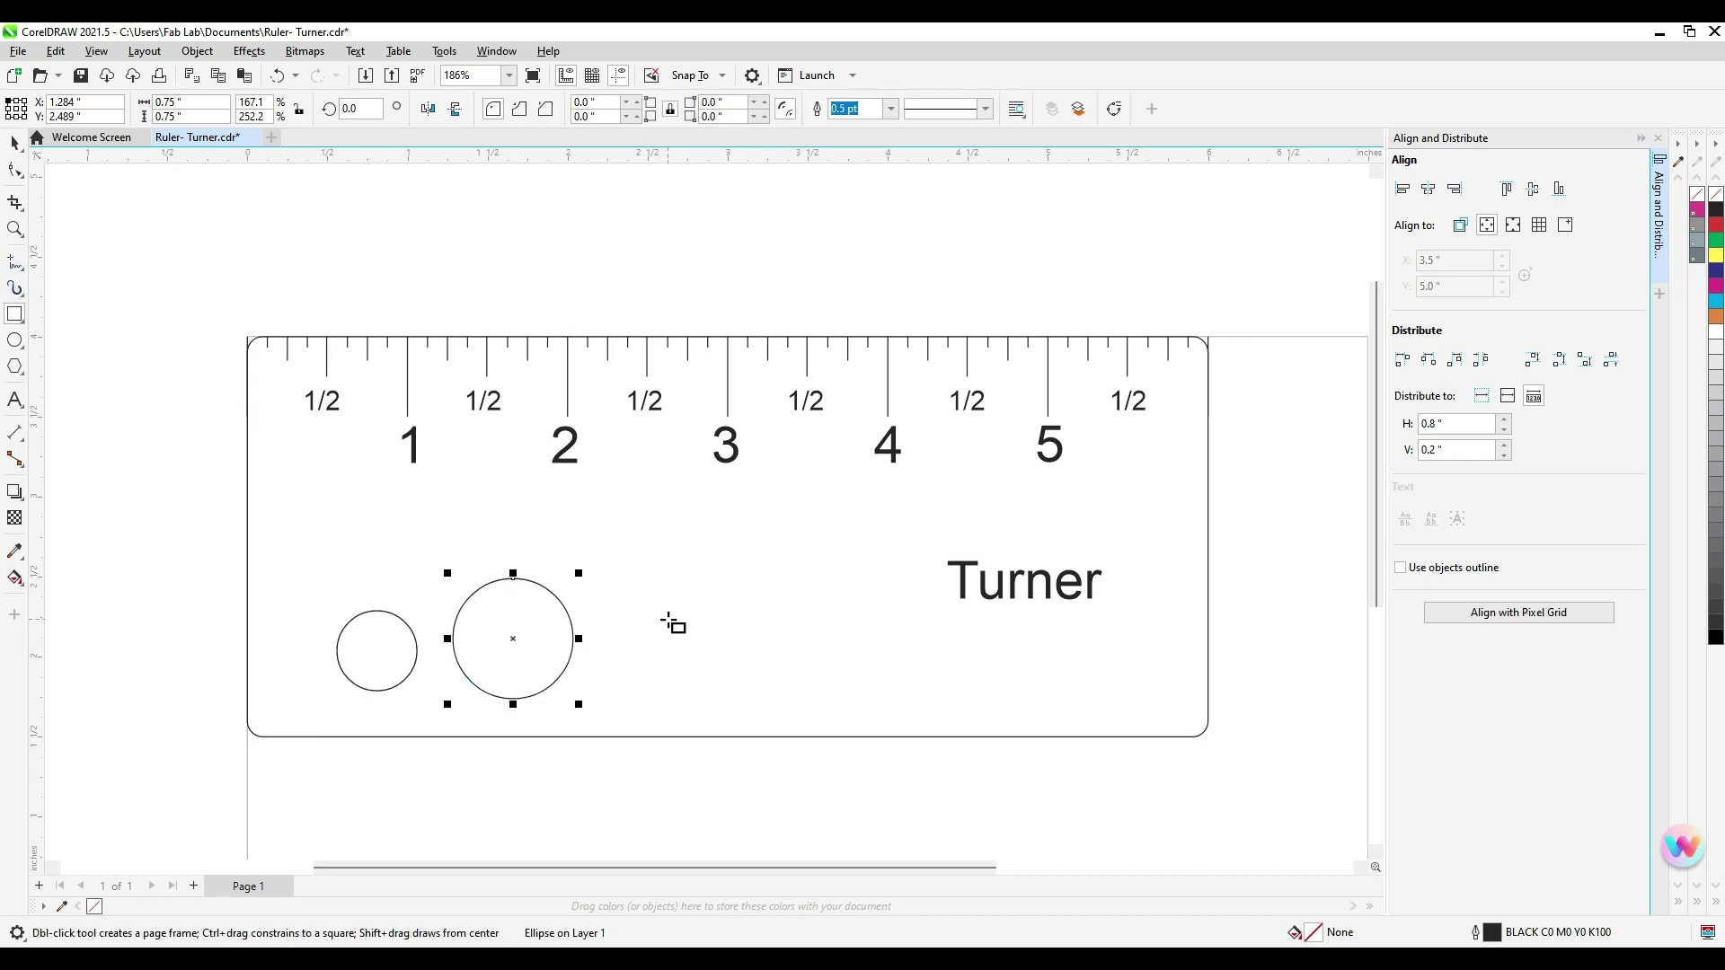
pyautogui.moveTo(668, 618); pyautogui.dragTo(768, 684)
pyautogui.doubleClick(180, 101)
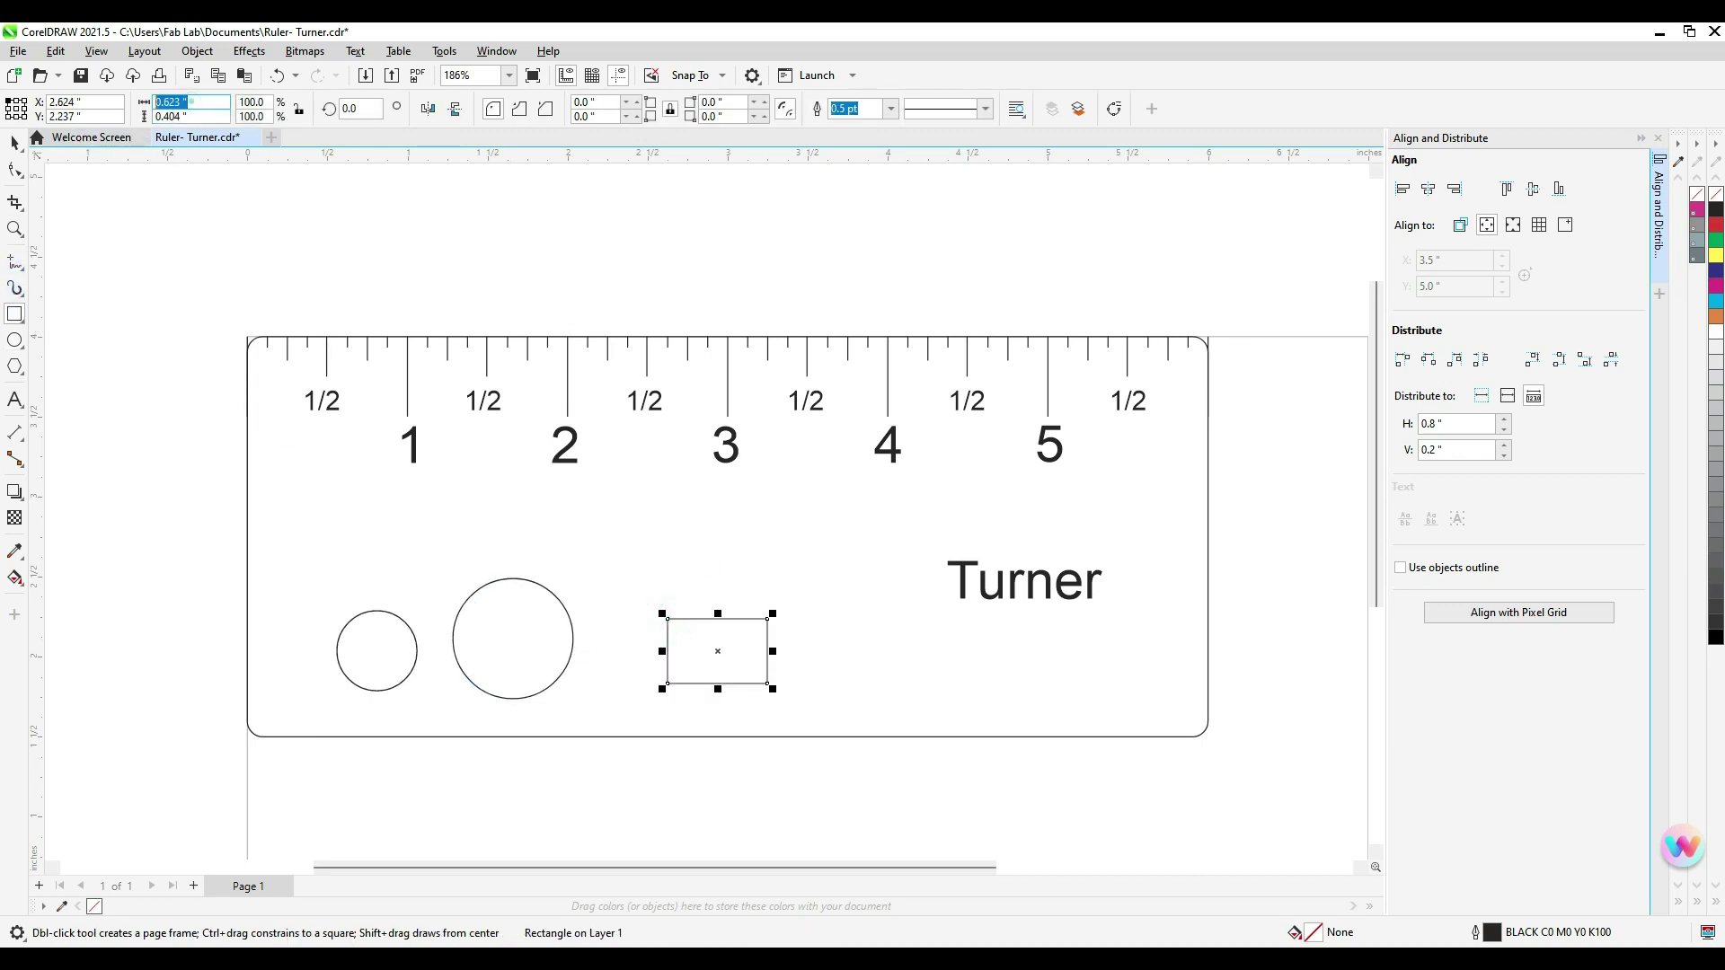
pyautogui.write('.5')
pyautogui.press('Tab')
pyautogui.write('.5')
pyautogui.press('Return')
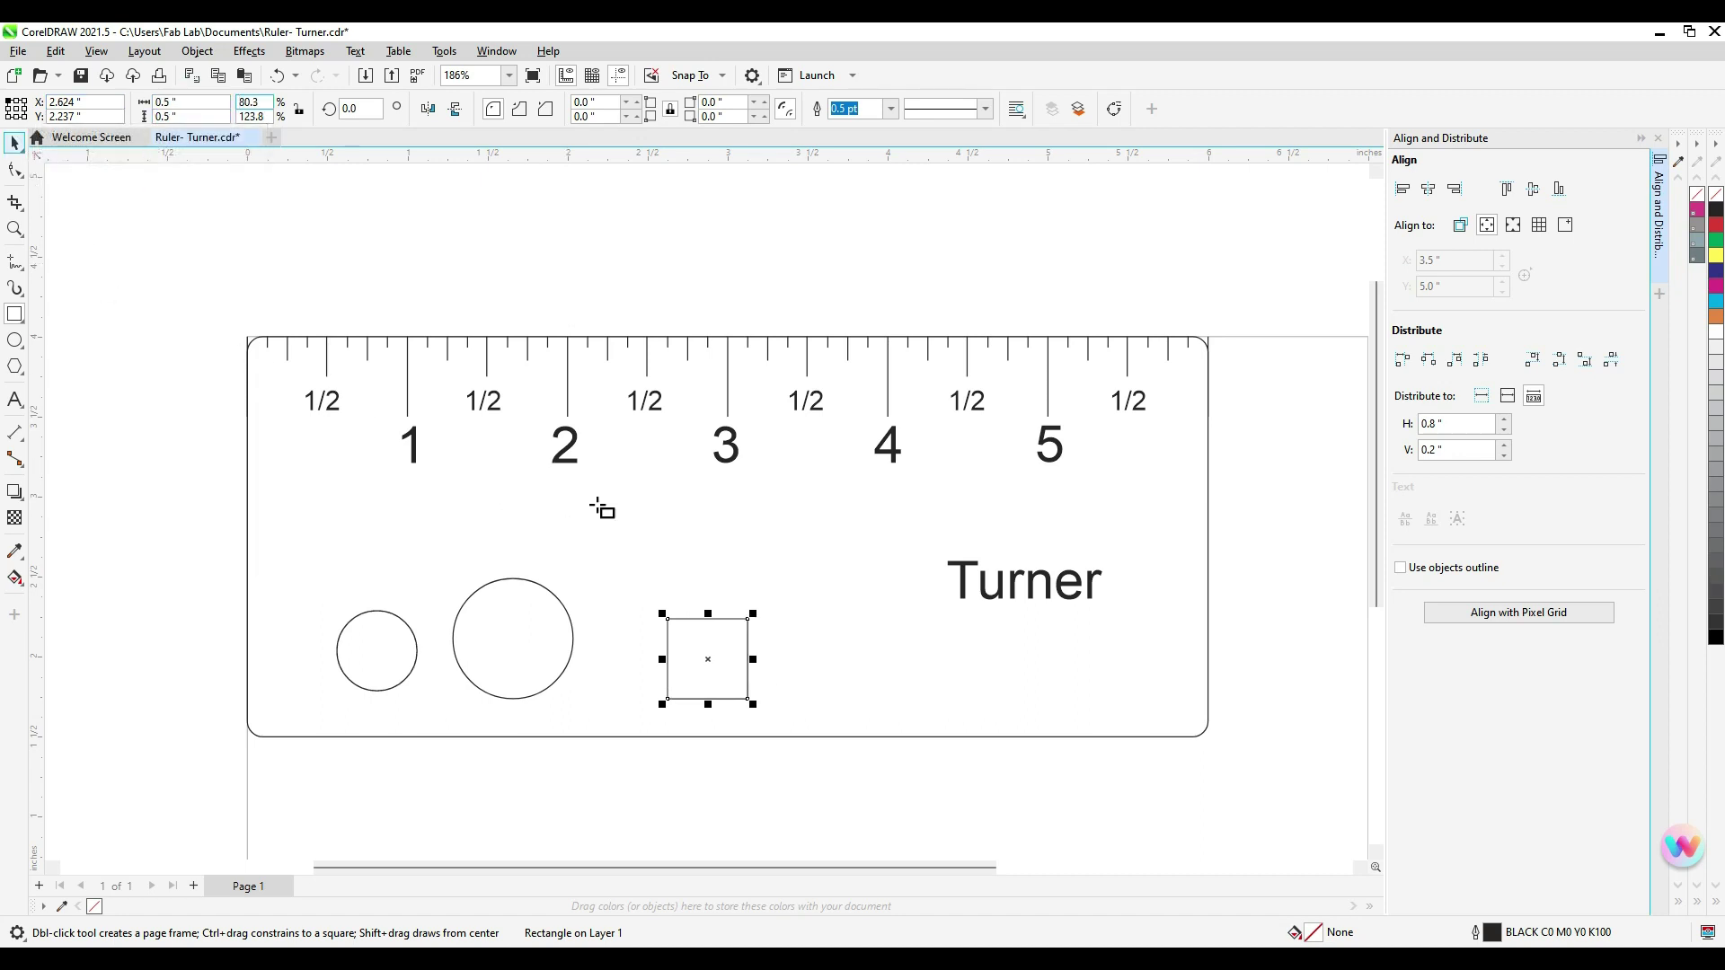
# Draw a second square sized 1" × 1" near the name text
pyautogui.moveTo(779, 572); pyautogui.dragTo(911, 708)
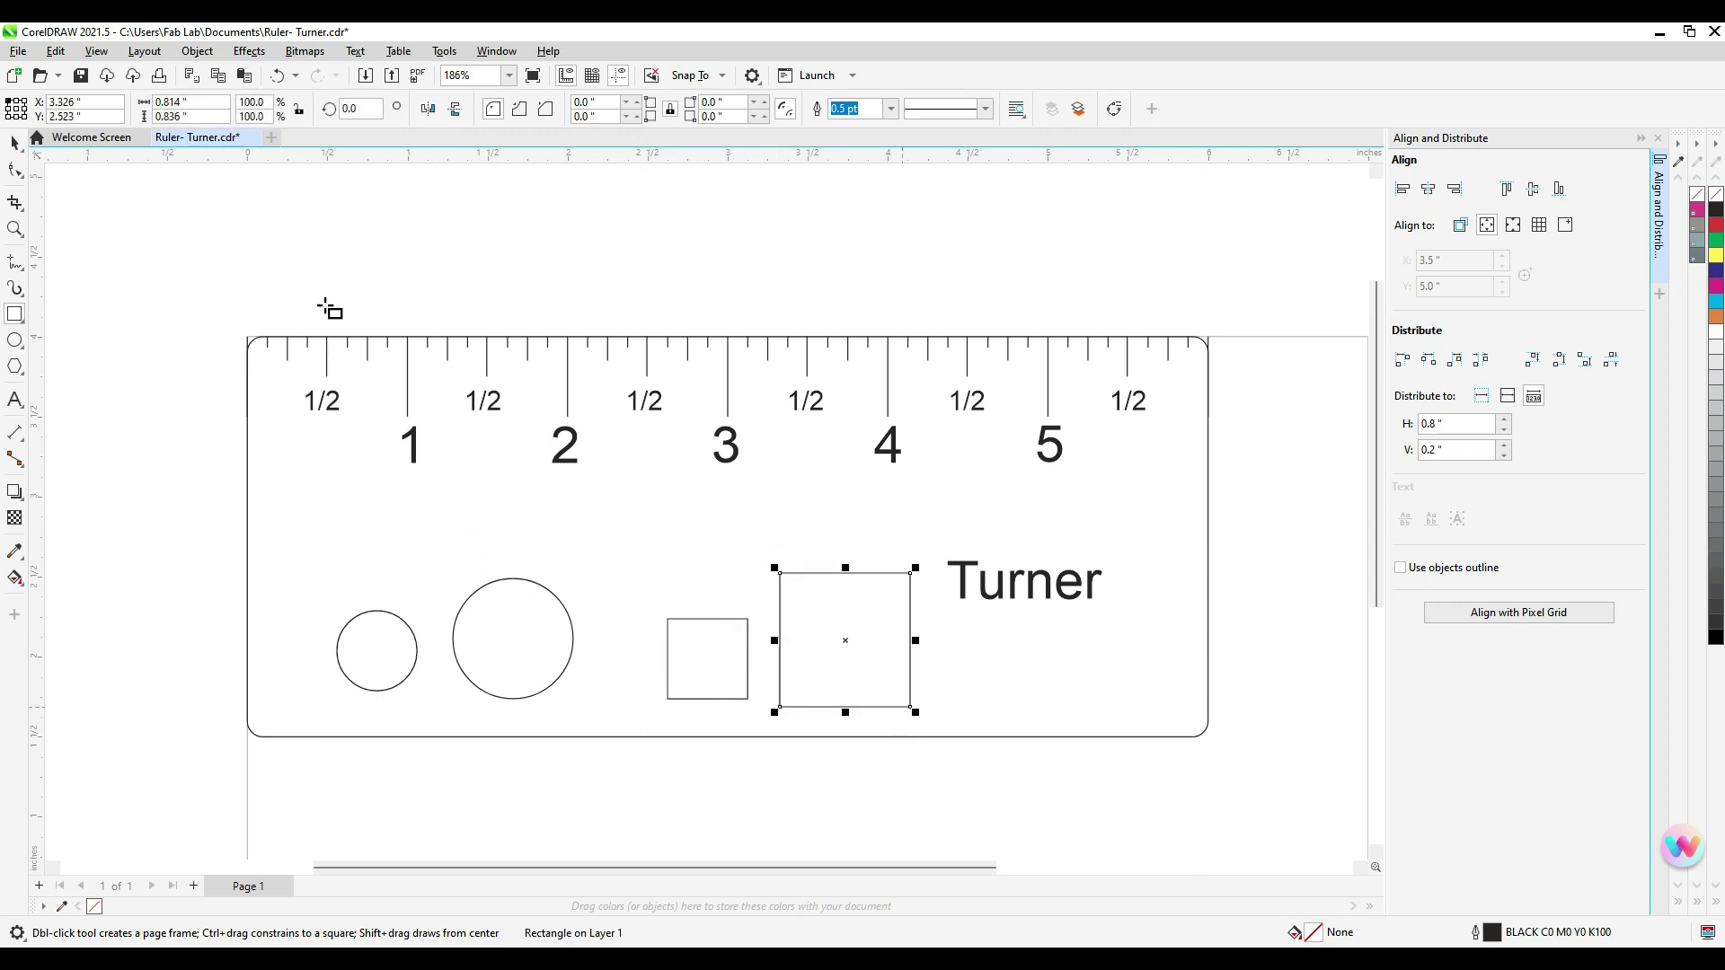
pyautogui.doubleClick(190, 102)
pyautogui.write('1')
pyautogui.press('Tab')
pyautogui.write('1')
pyautogui.press('Return')
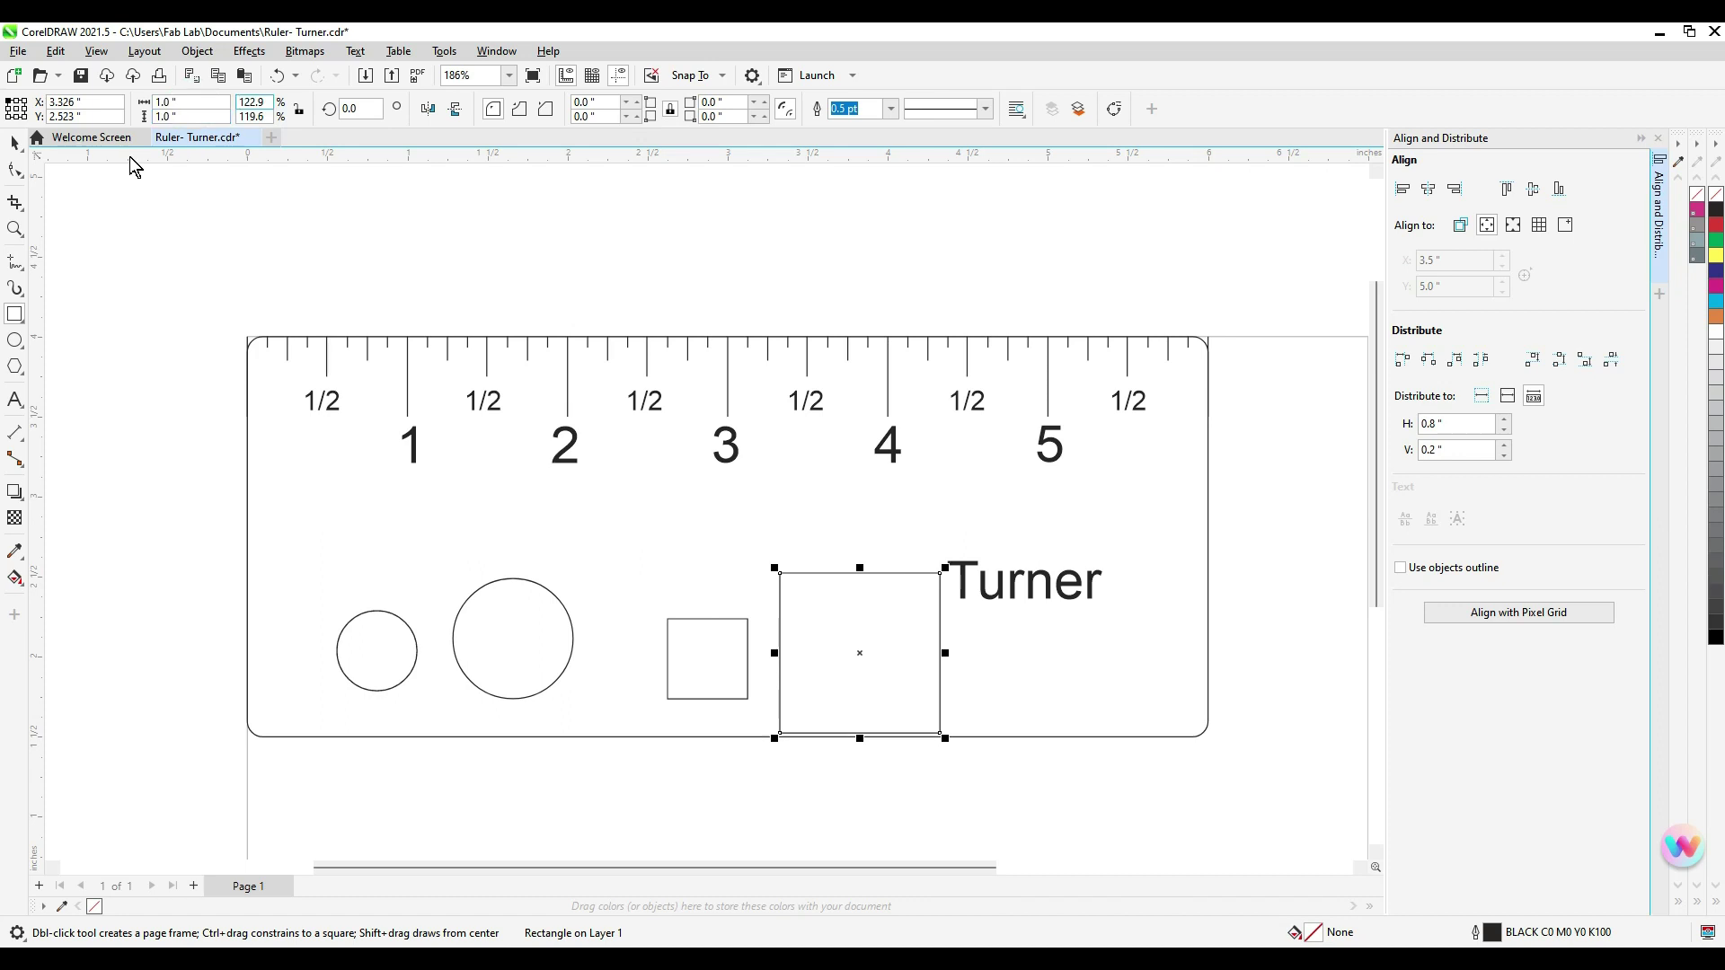
# Move the small square beside the large circle and the large square just left of the name
pyautogui.click(15, 143)
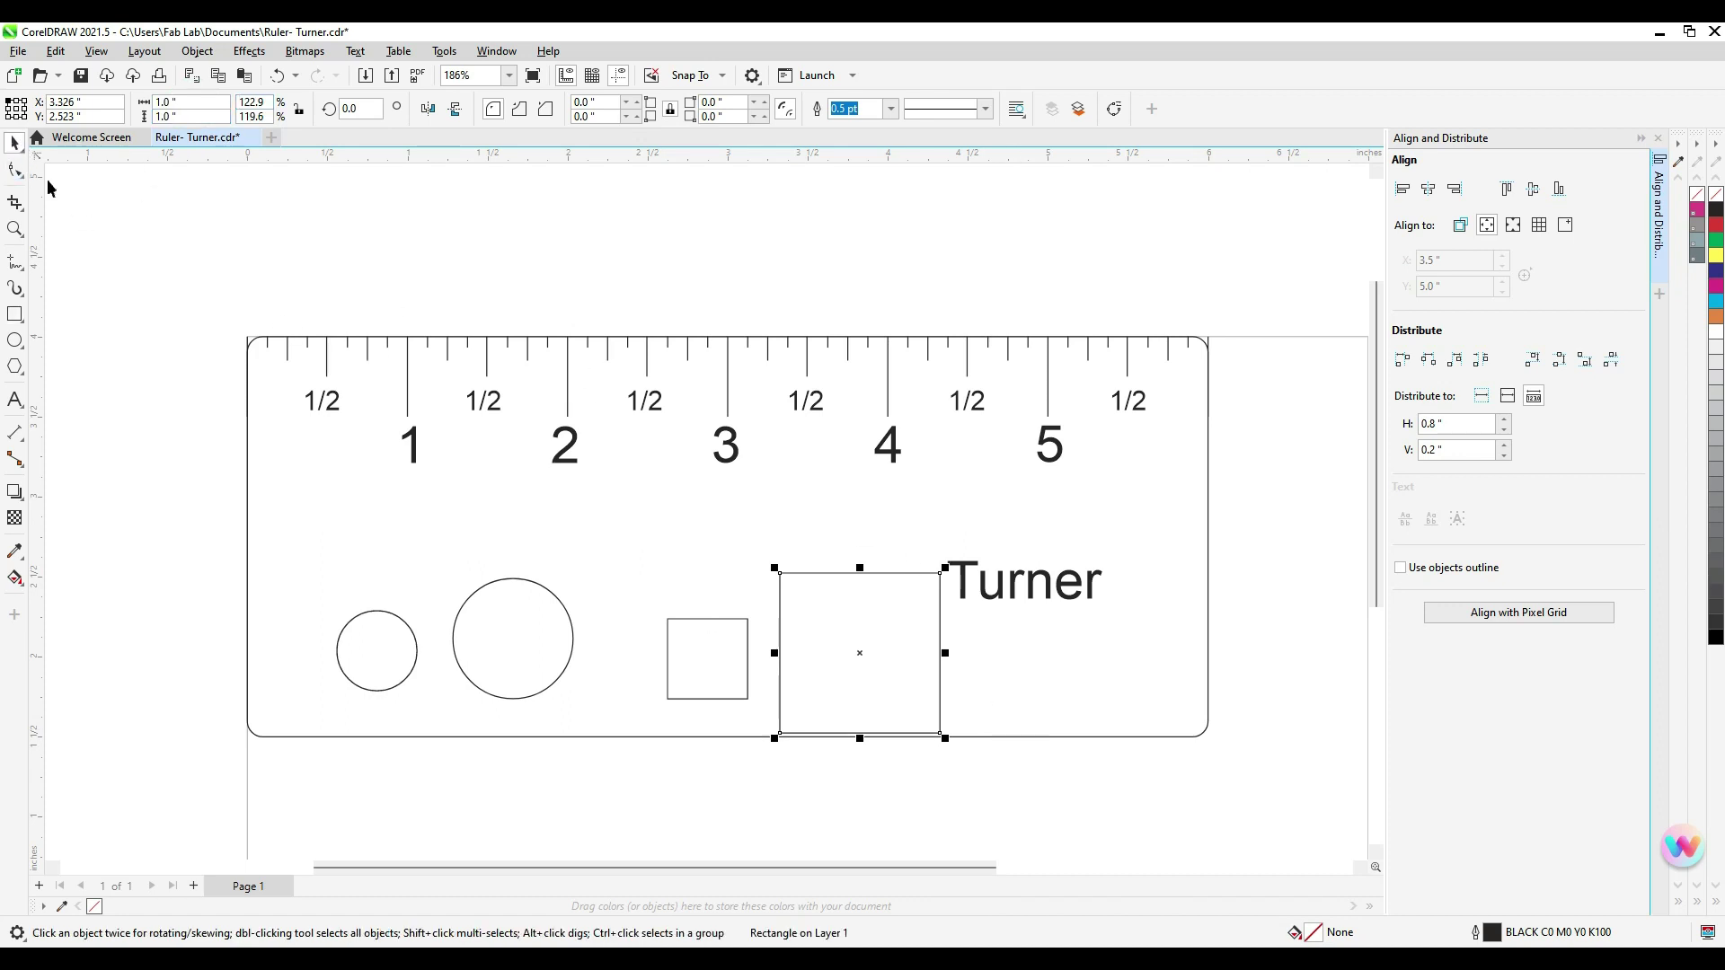
pyautogui.moveTo(689, 656); pyautogui.dragTo(649, 615)
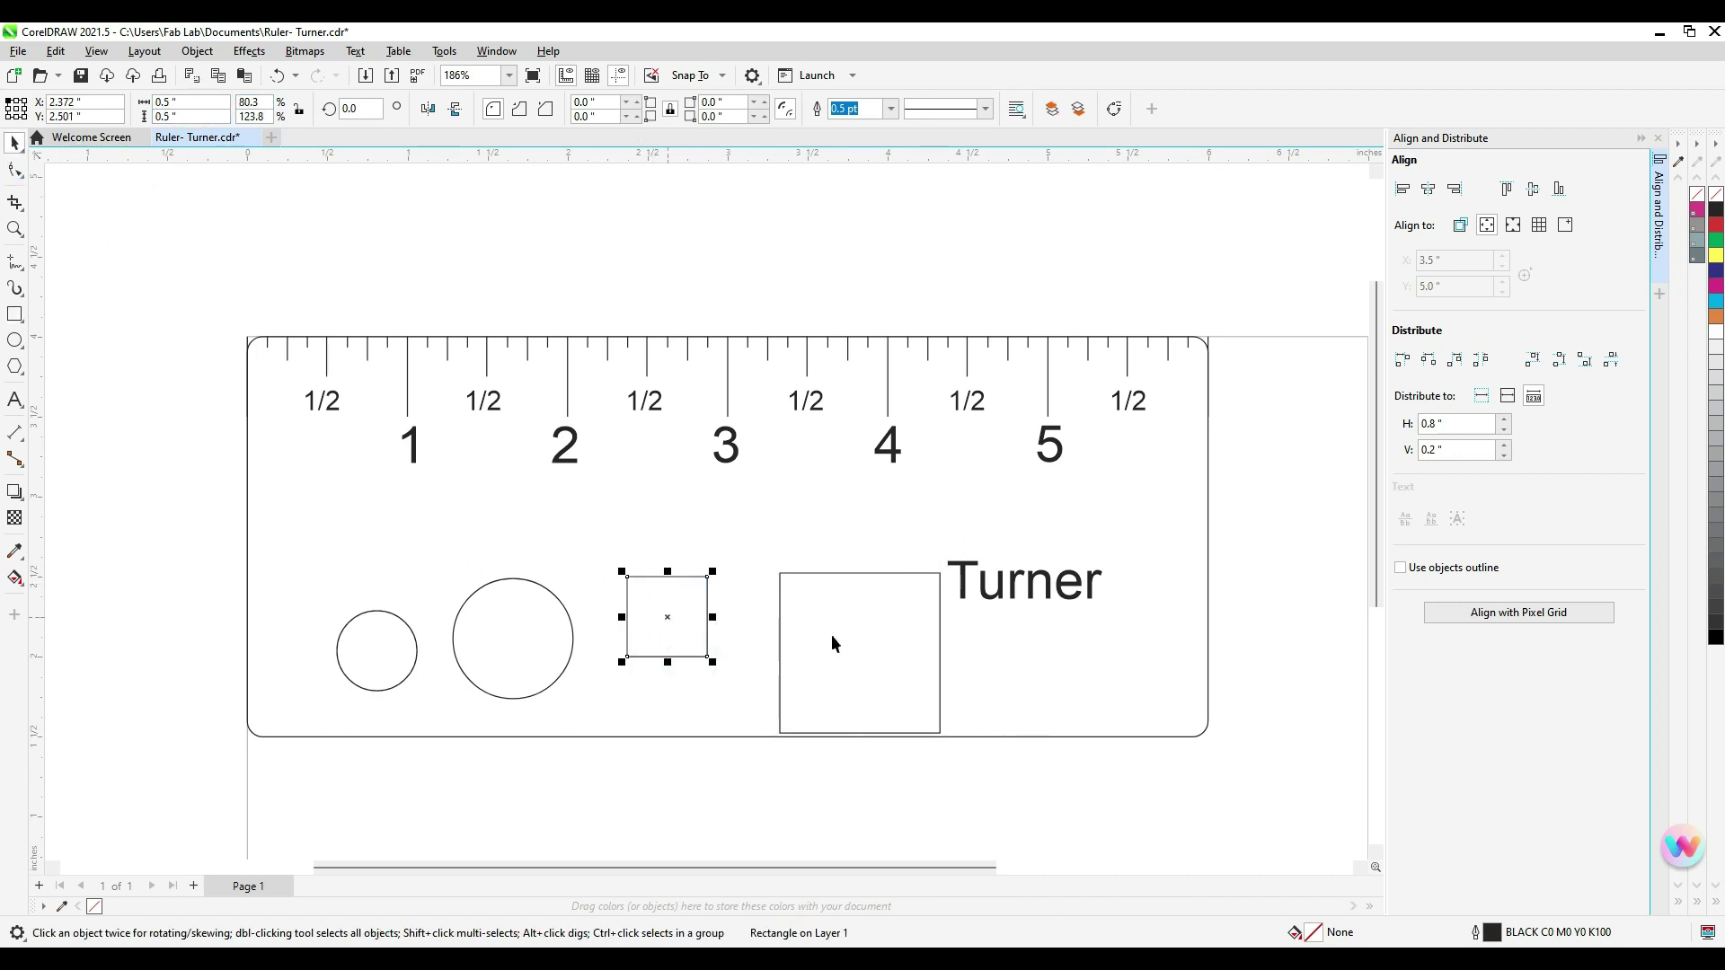
pyautogui.click(890, 638)
pyautogui.moveTo(887, 639); pyautogui.dragTo(854, 574)
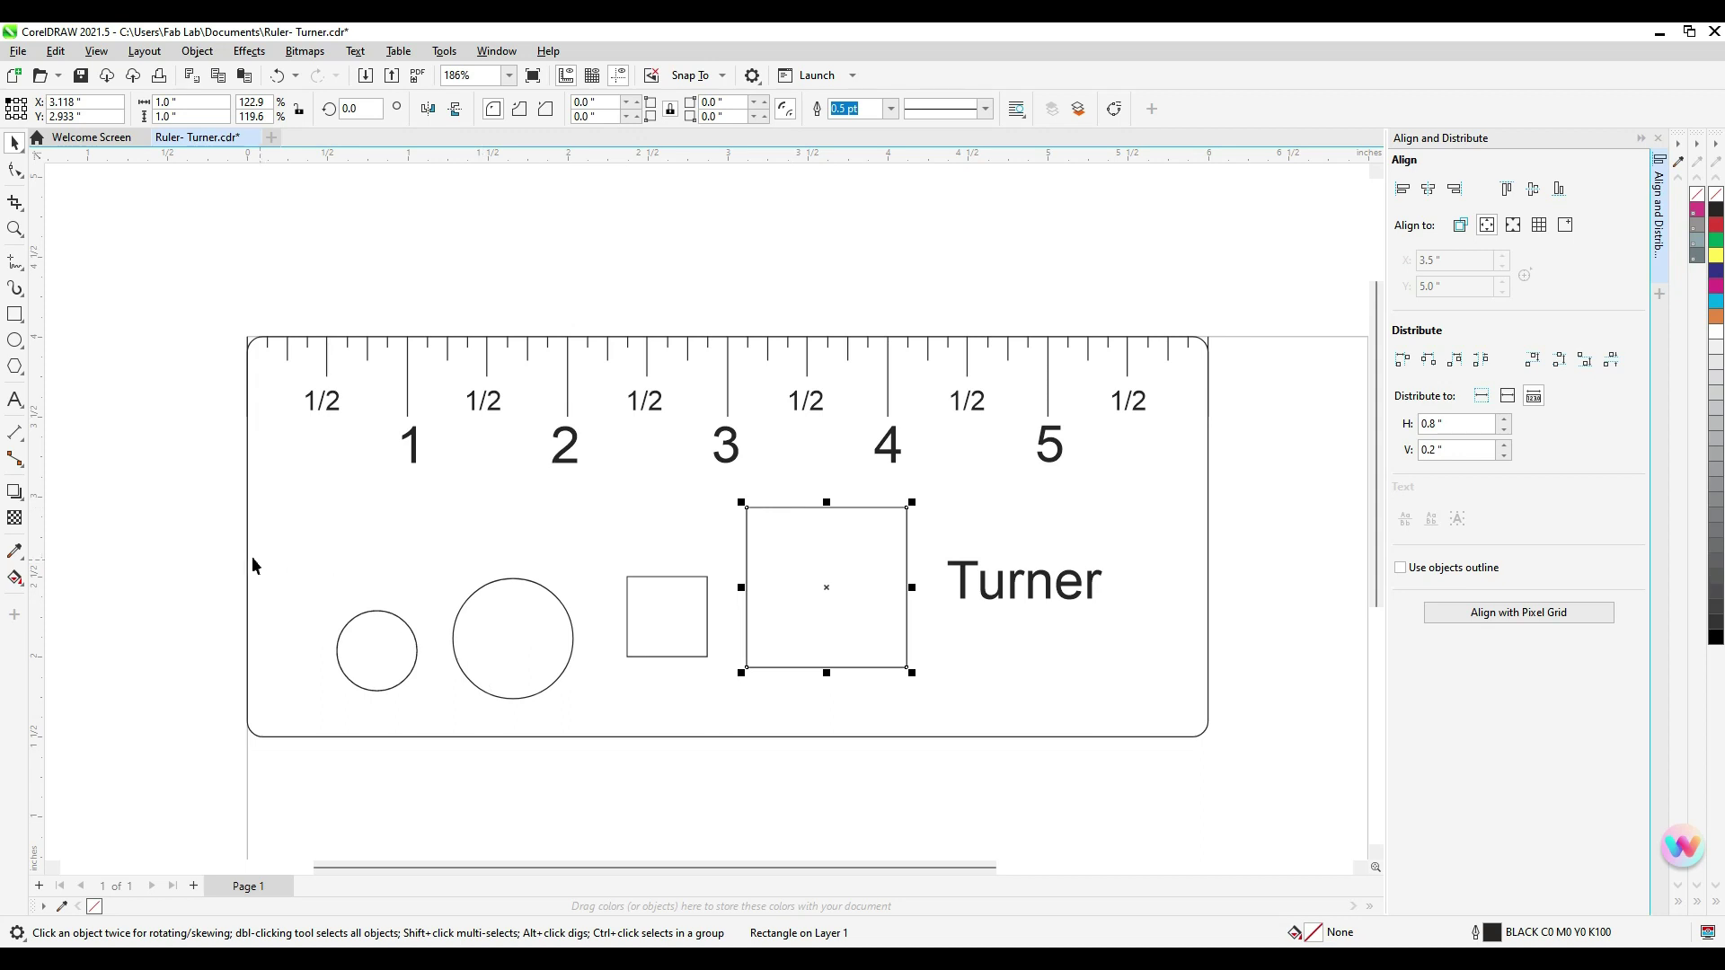
# Select the ruler border, circles and squares and give them red outlines from the palette
pyautogui.click(151, 395)
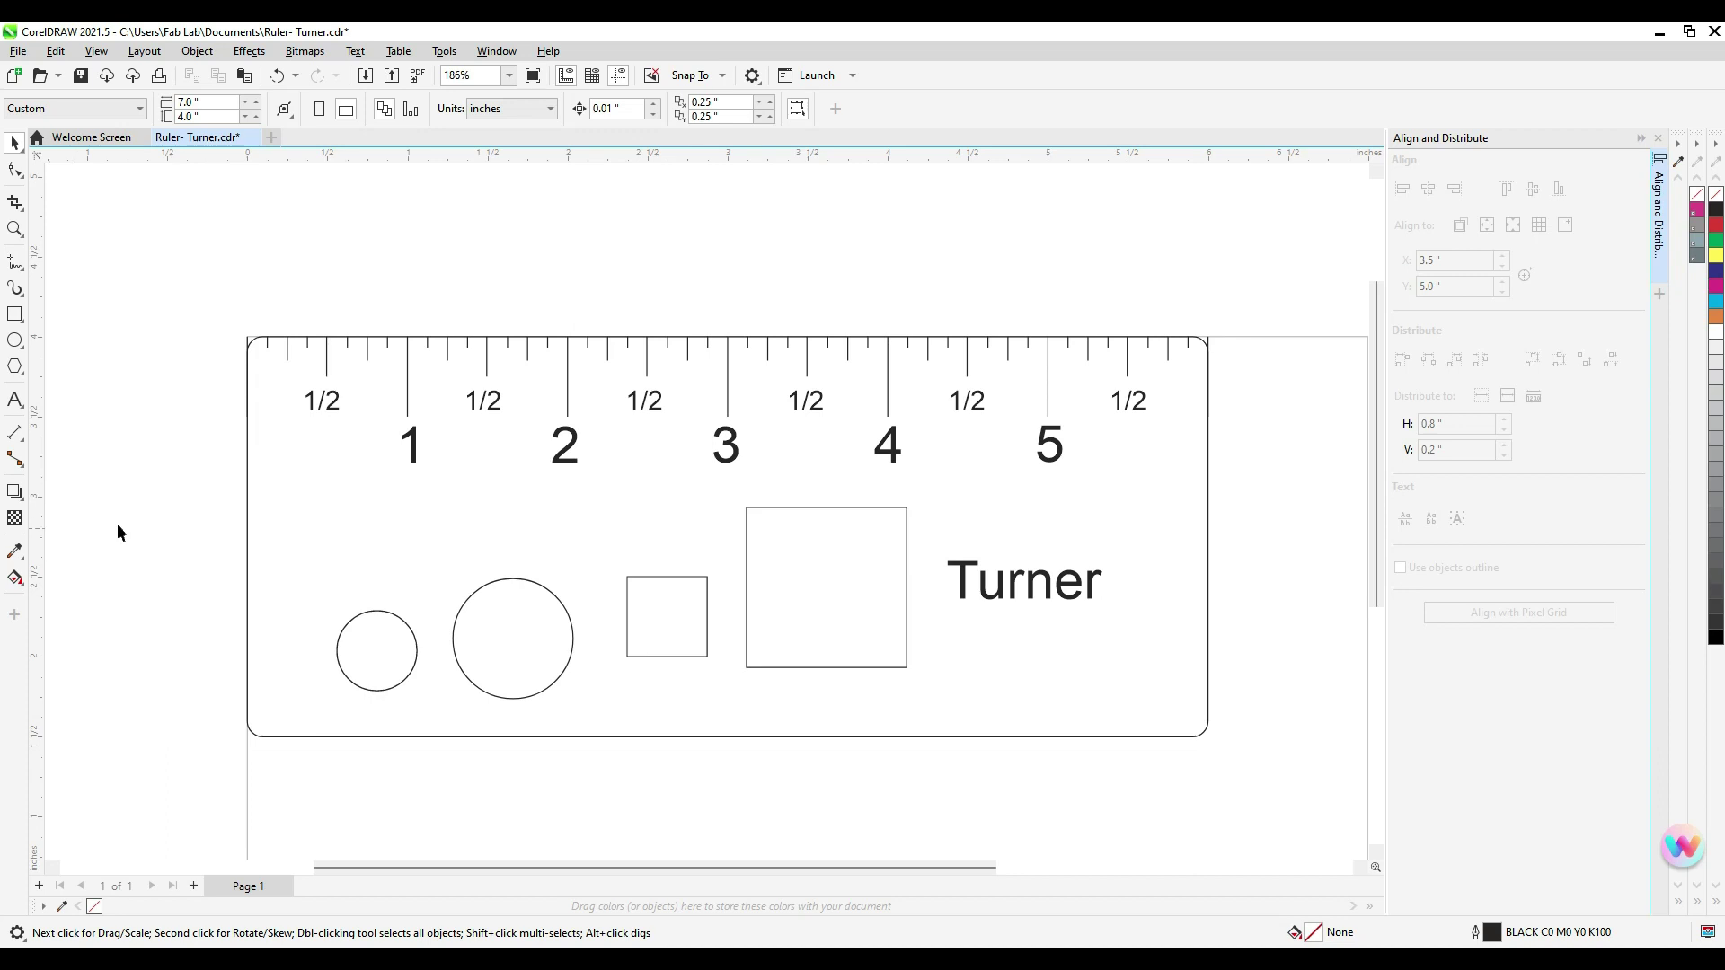
pyautogui.click(248, 530)
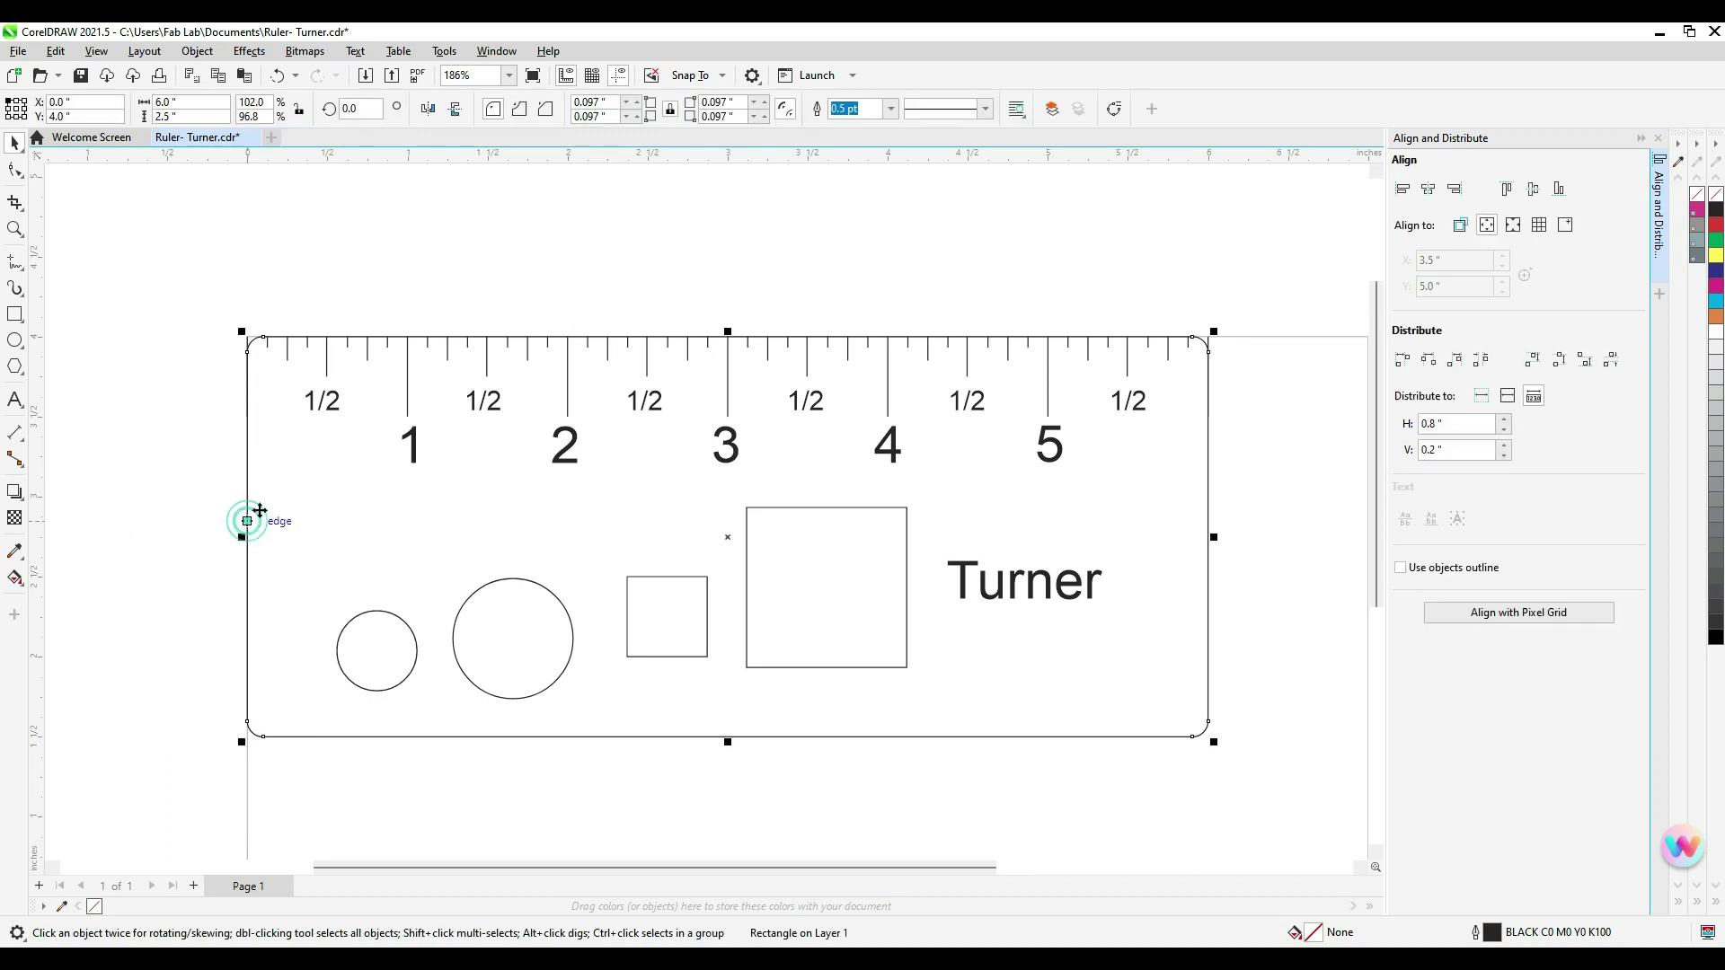
pyautogui.keyDown('shift'); pyautogui.click(415, 672); pyautogui.keyUp('shift')
pyautogui.keyDown('shift'); pyautogui.click(457, 667); pyautogui.keyUp('shift')
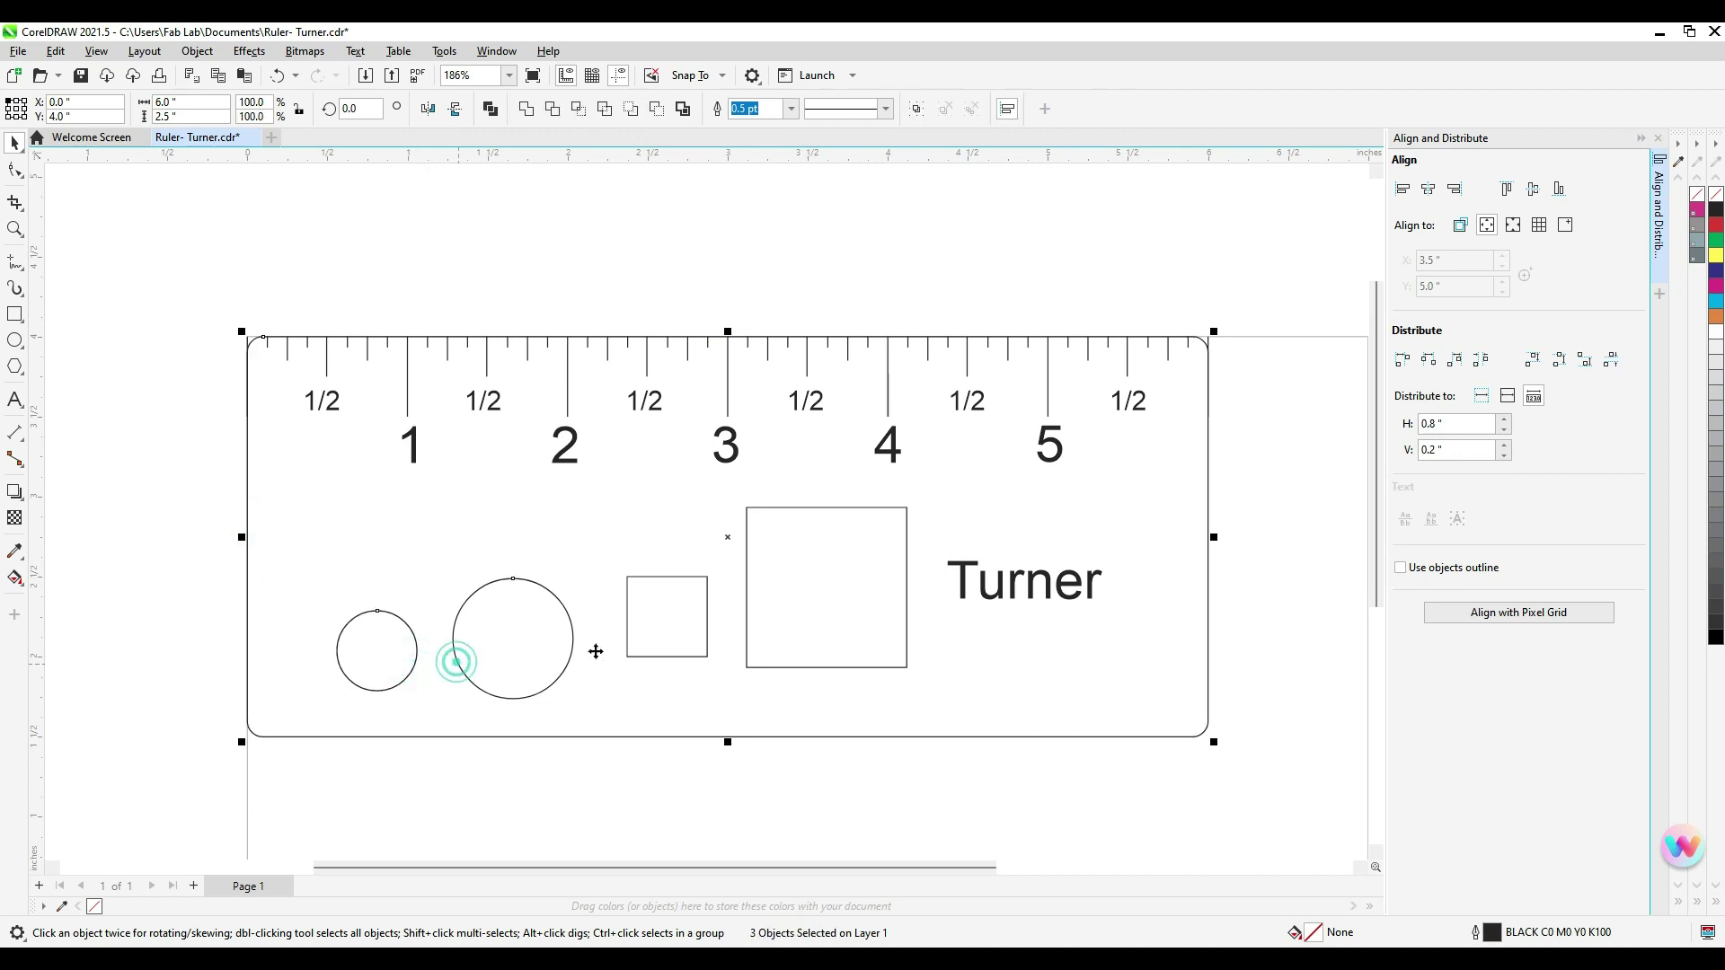
pyautogui.keyDown('shift'); pyautogui.click(627, 638); pyautogui.keyUp('shift')
pyautogui.rightClick(1715, 225)
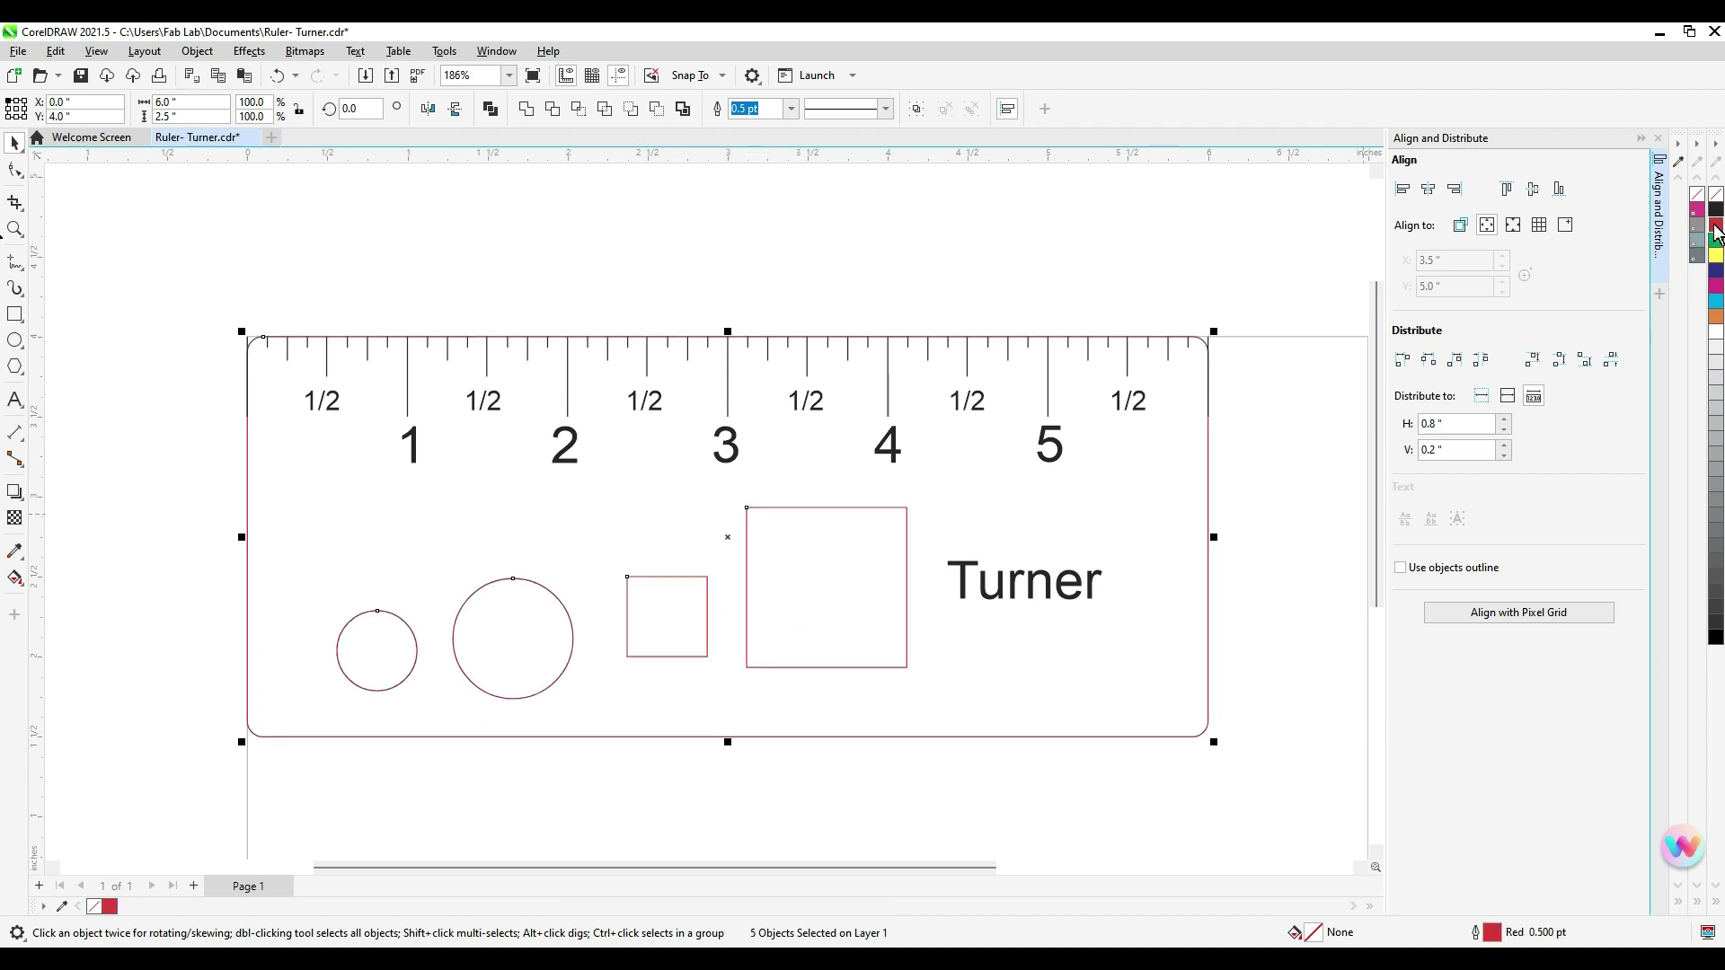
pyautogui.click(1281, 536)
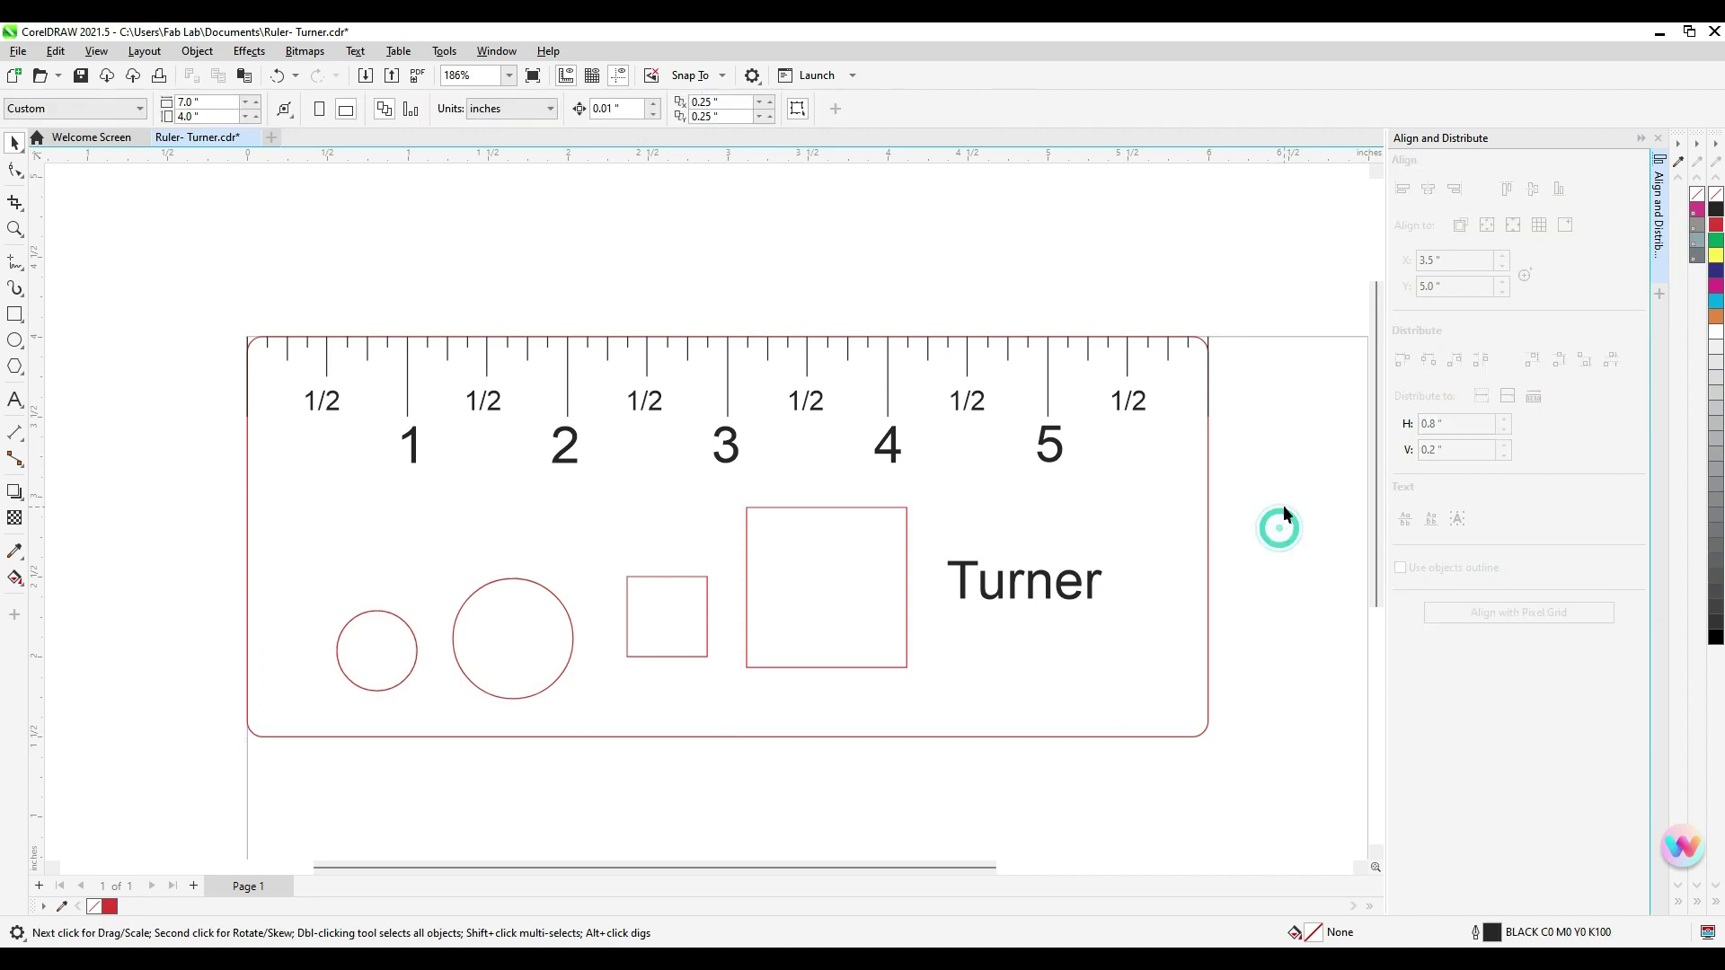
pyautogui.scroll(-3, 1283, 504)
pyautogui.moveTo(1283, 499); pyautogui.dragTo(1027, 476)
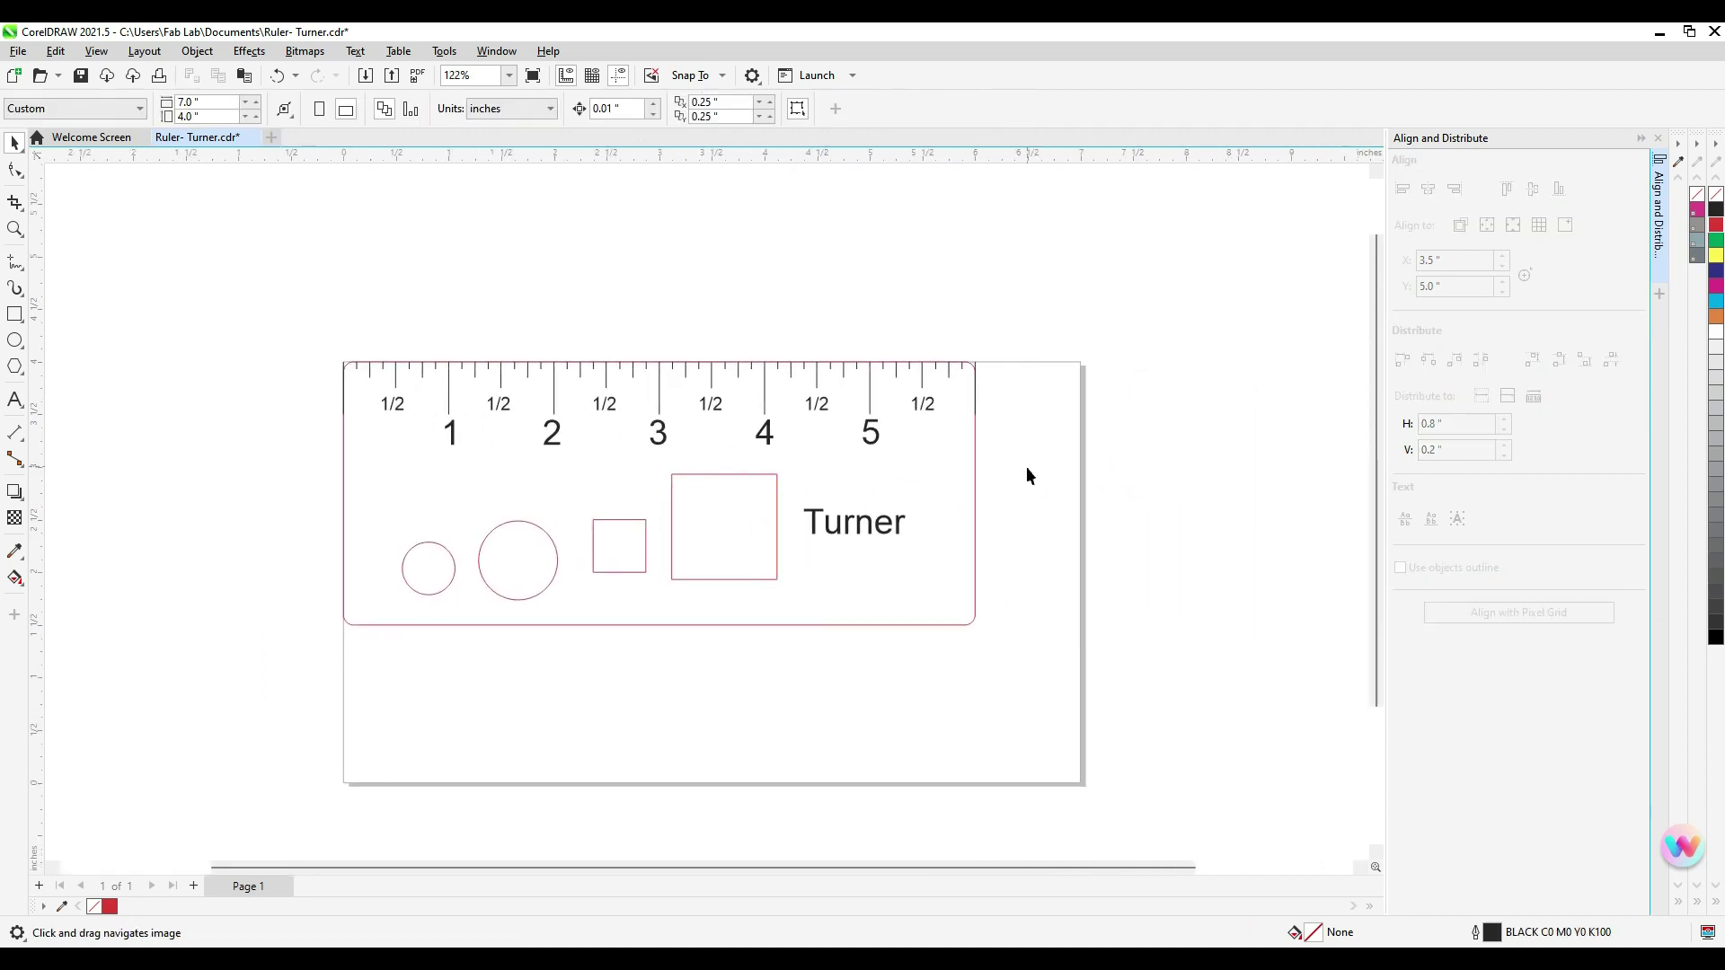